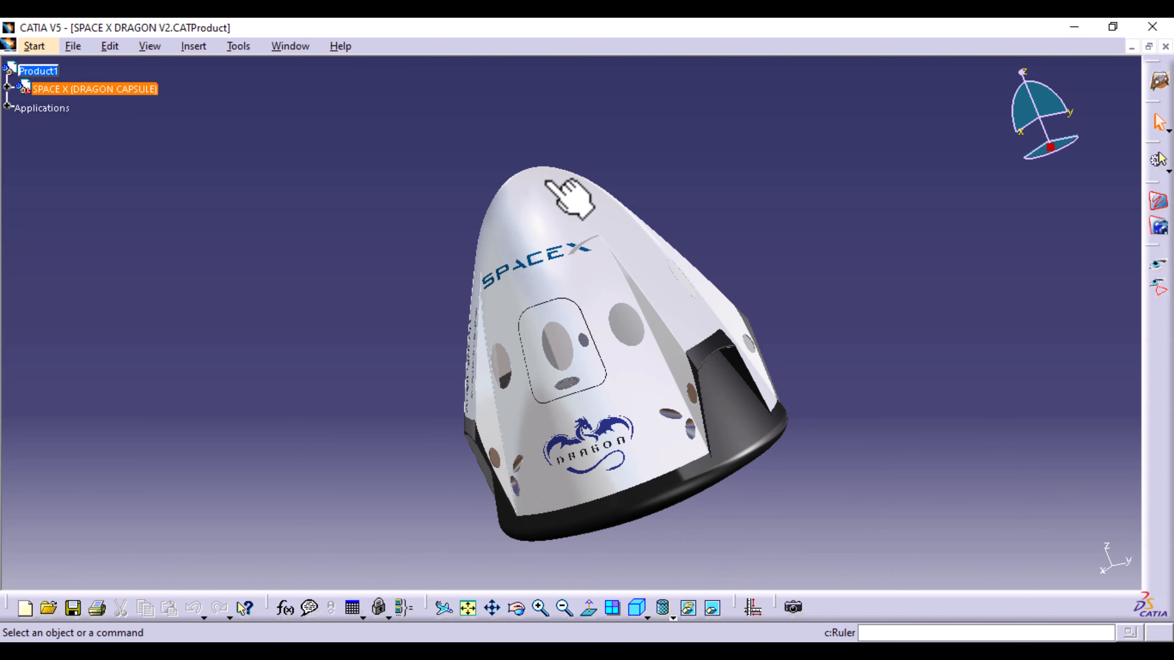
- Expand the finished capsule's specification tree to examine the SPACE X part's geometrical sets, the stickers and the applications
{"action": "mouse_move", "coordinate": [375, 446]}
{"action": "middle_mouse_down"}
{"action": "mouse_move", "coordinate": [381, 421]}
{"action": "mouse_move", "coordinate": [448, 367]}
{"action": "mouse_move", "coordinate": [474, 440]}
{"action": "mouse_move", "coordinate": [393, 399]}
{"action": "mouse_move", "coordinate": [476, 370]}
{"action": "mouse_move", "coordinate": [375, 465]}
{"action": "middle_mouse_up"}
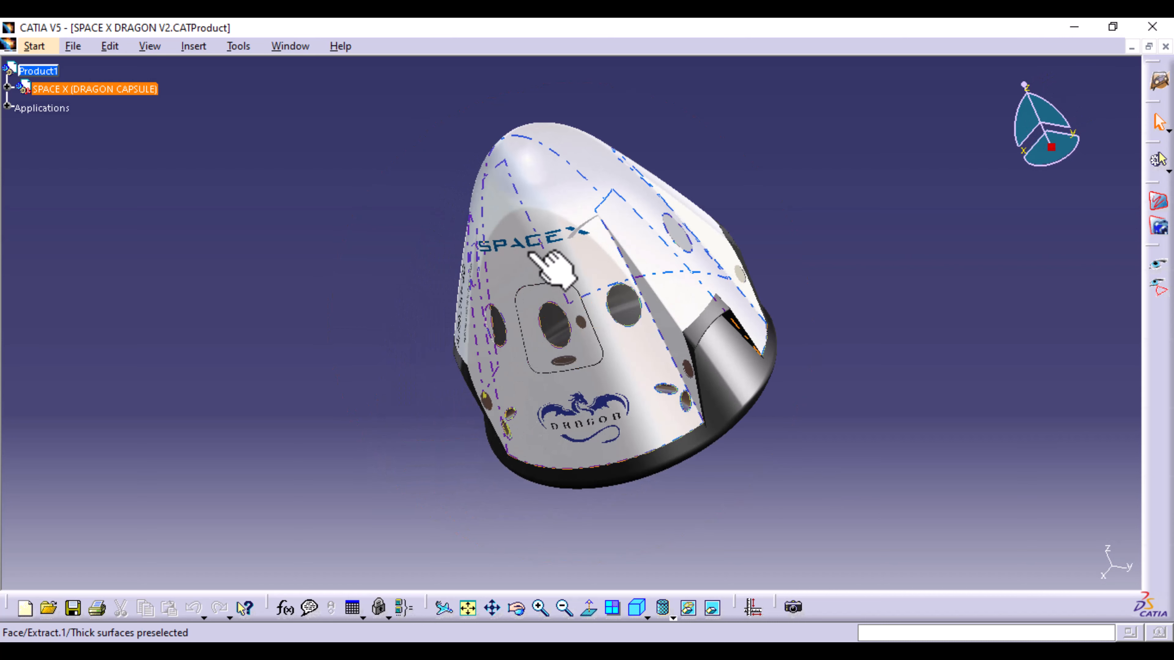
{"action": "left_click", "coordinate": [8, 87]}
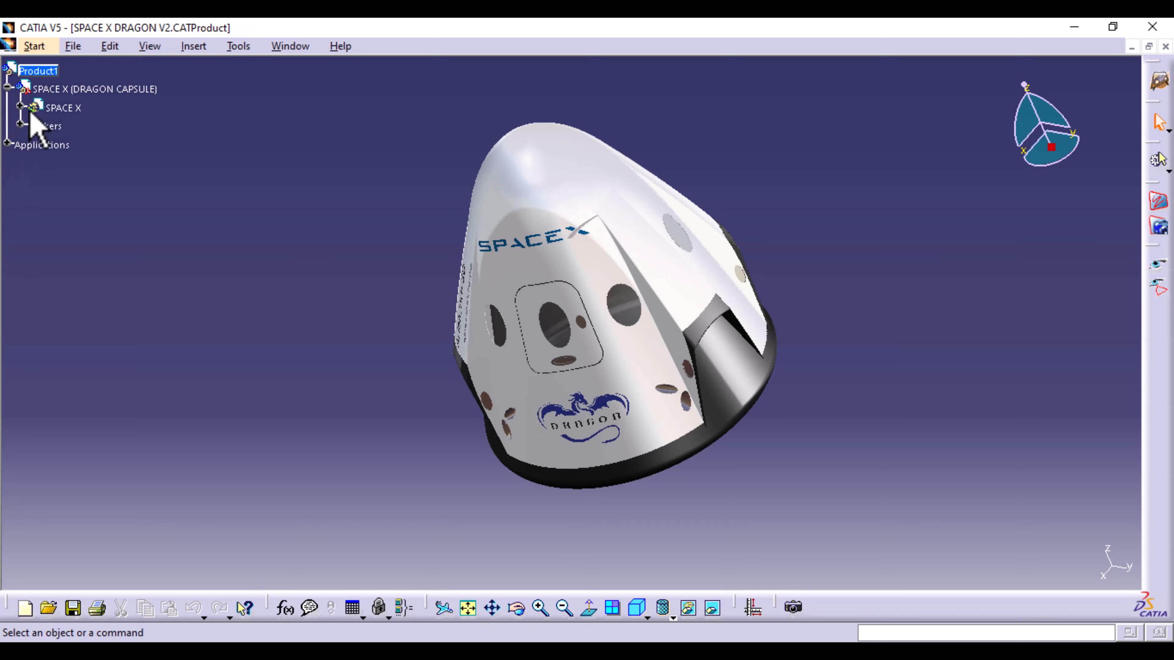
{"action": "left_click", "coordinate": [20, 106]}
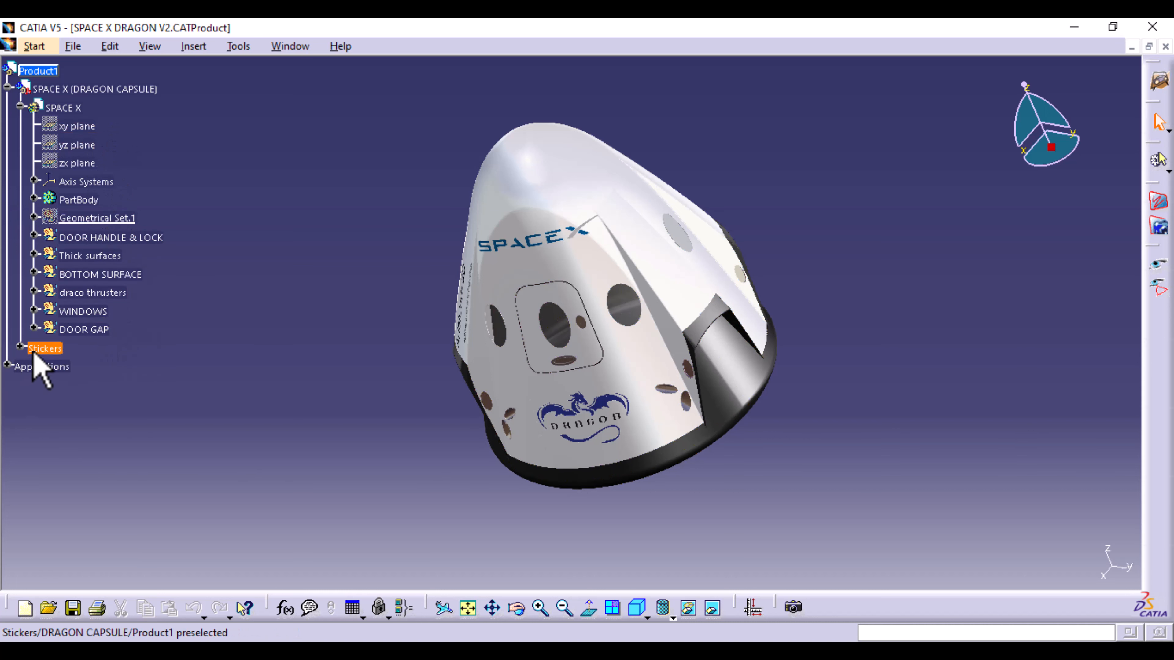
{"action": "left_click", "coordinate": [8, 366]}
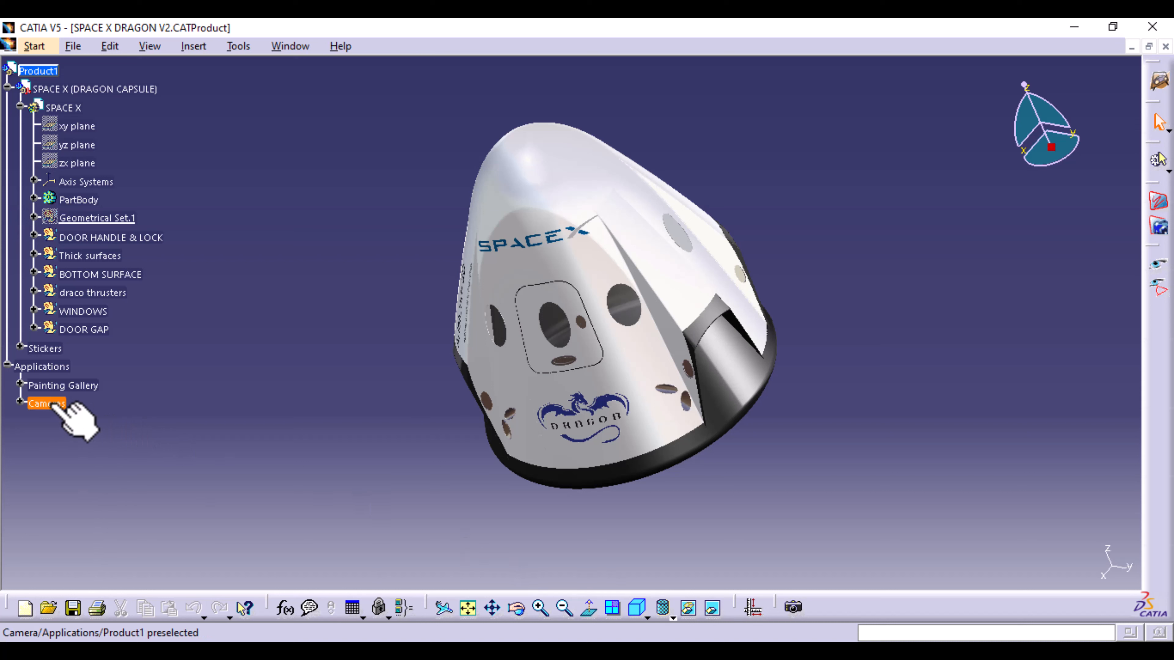
- Apply the saved Camera 1 named view to the capsule and look at it from the front
{"action": "left_click", "coordinate": [647, 618]}
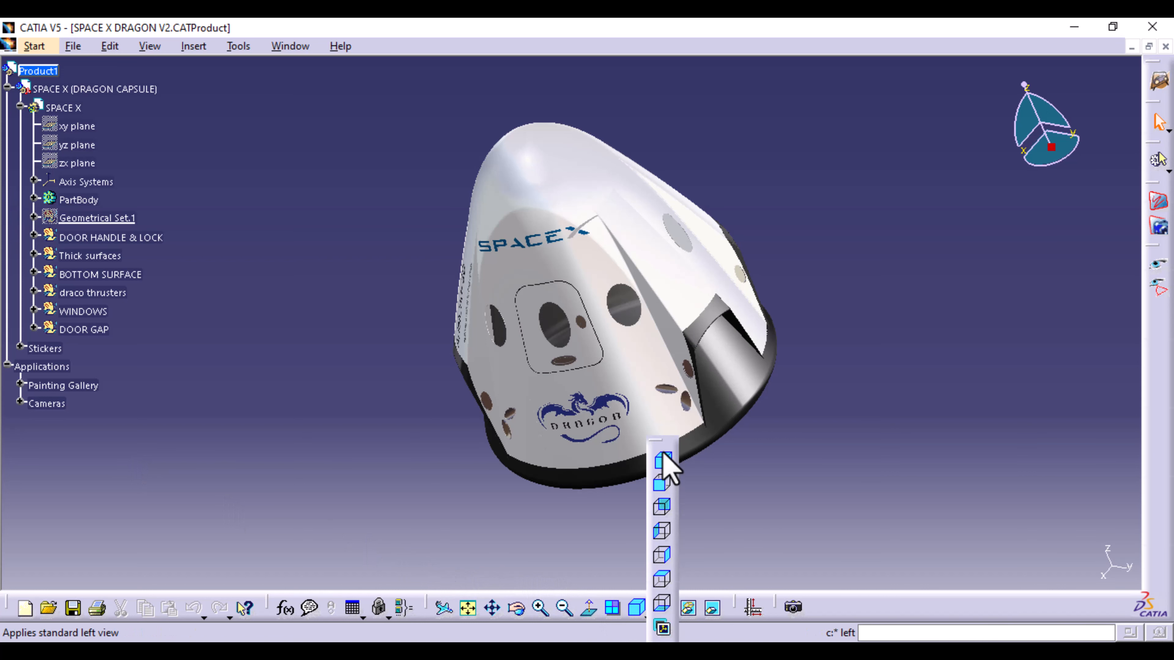
{"action": "left_click", "coordinate": [662, 629]}
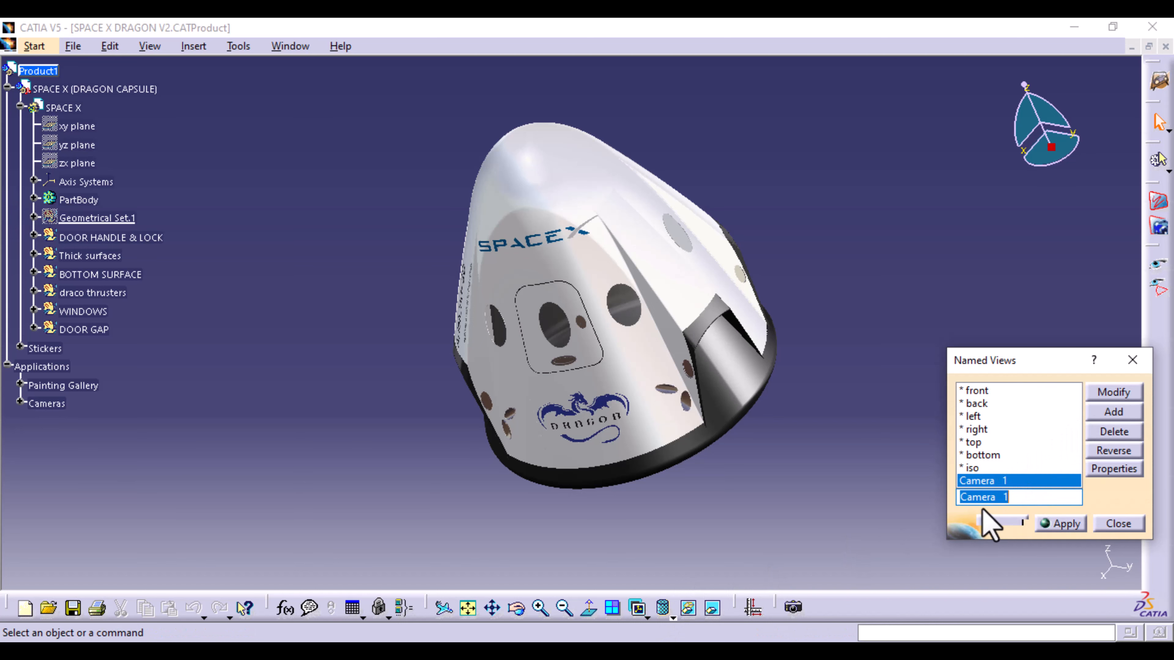
{"action": "left_click", "coordinate": [1073, 525]}
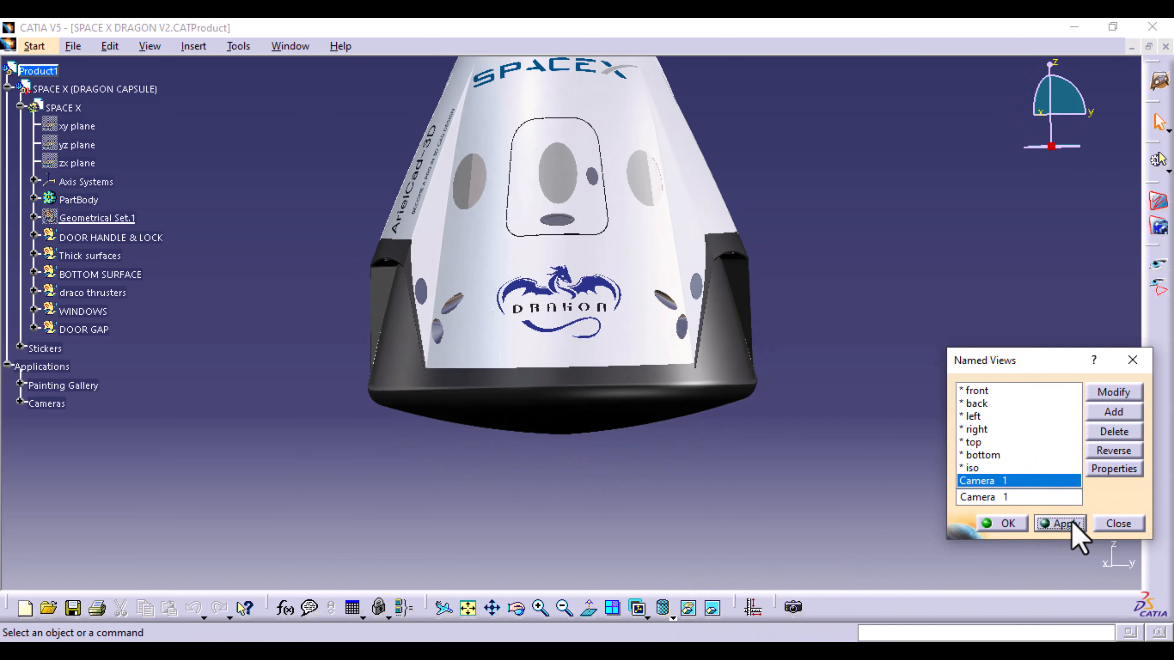
{"action": "middle_click_drag", "start_coordinate": [860, 314], "coordinate": [860, 432]}
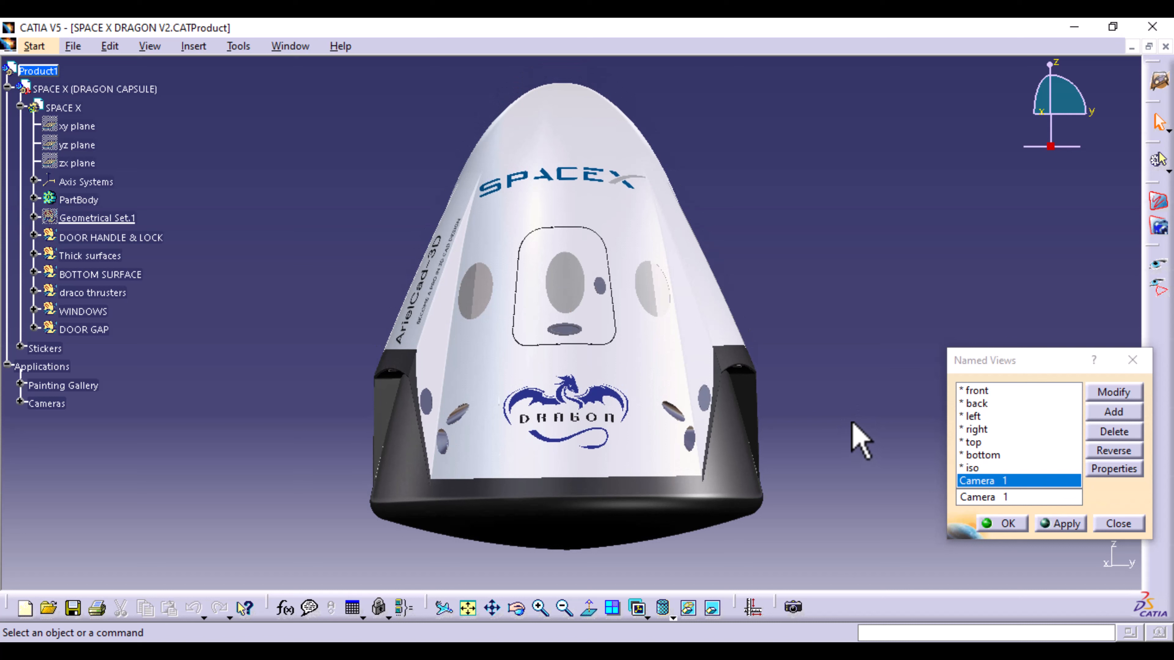
{"action": "left_click", "coordinate": [1140, 526]}
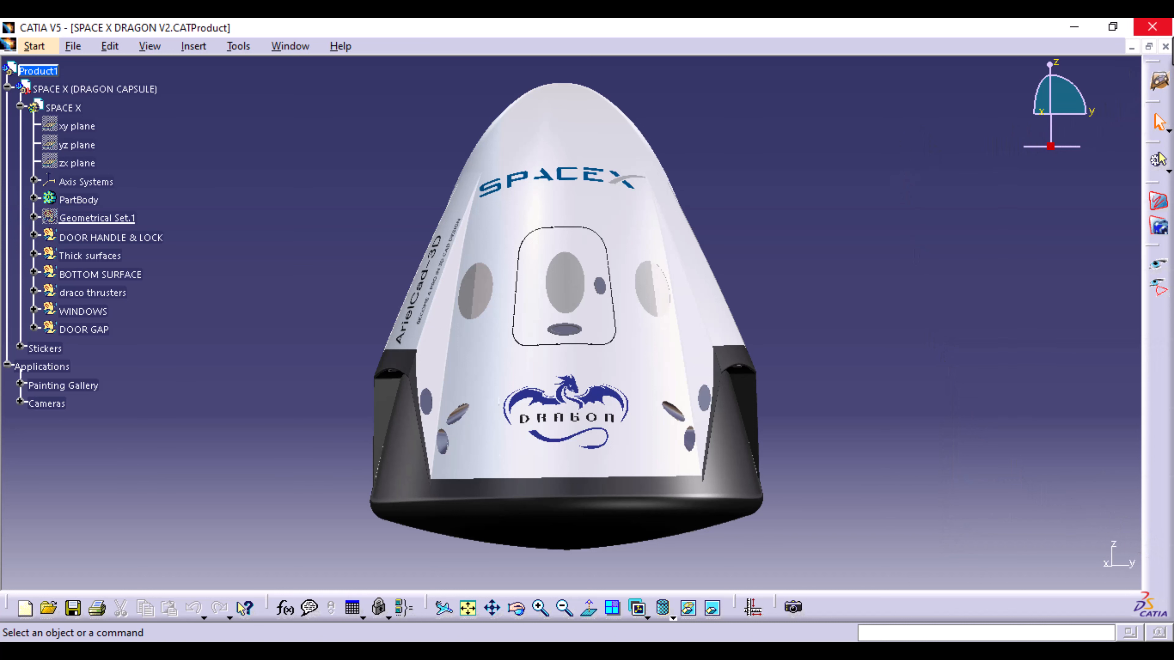
- Close the SPACE X DRAGON V2 product and start a new product in the Sketch Tracer workbench
{"action": "left_click", "coordinate": [1166, 47]}
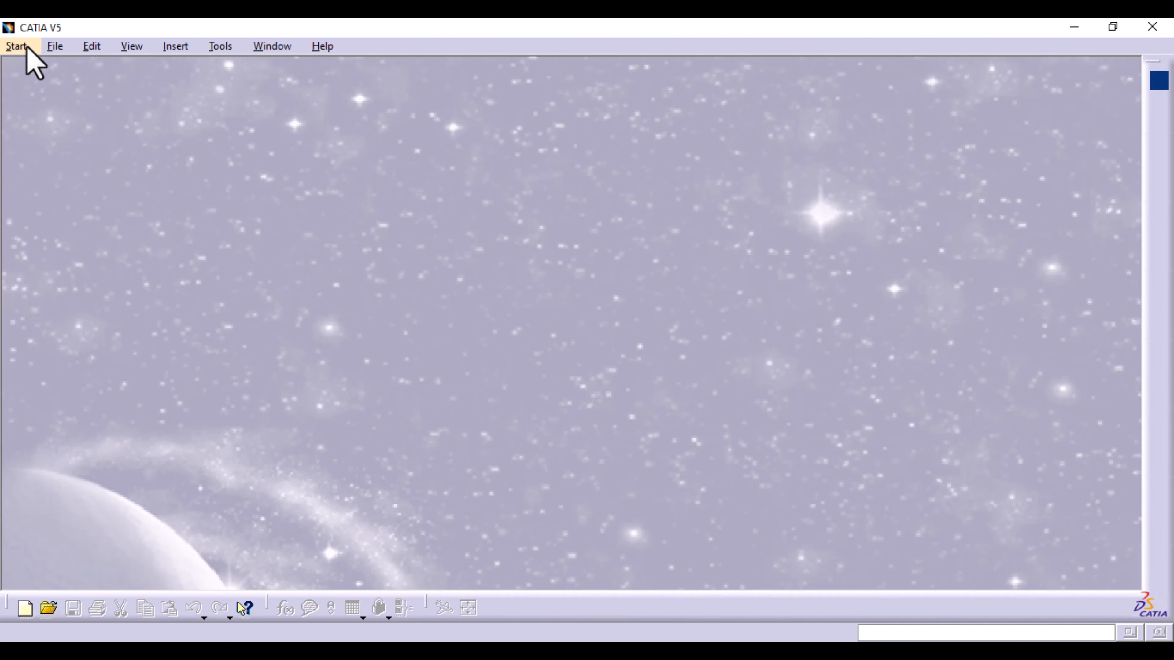
{"action": "left_click", "coordinate": [18, 47]}
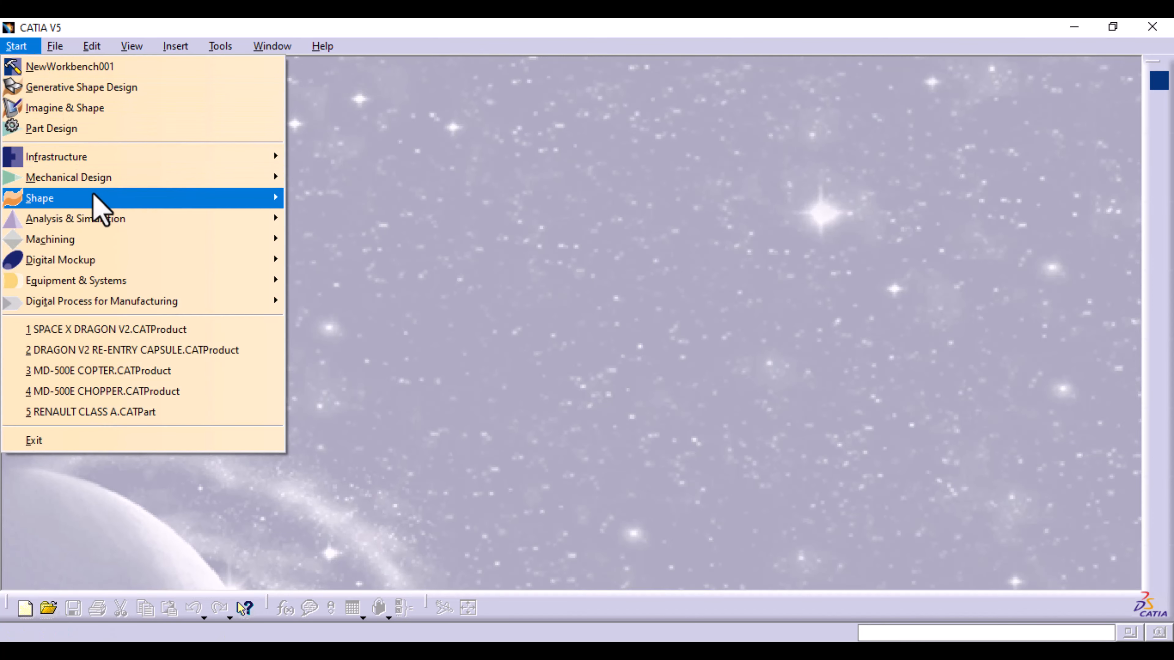
{"action": "mouse_move", "coordinate": [96, 202]}
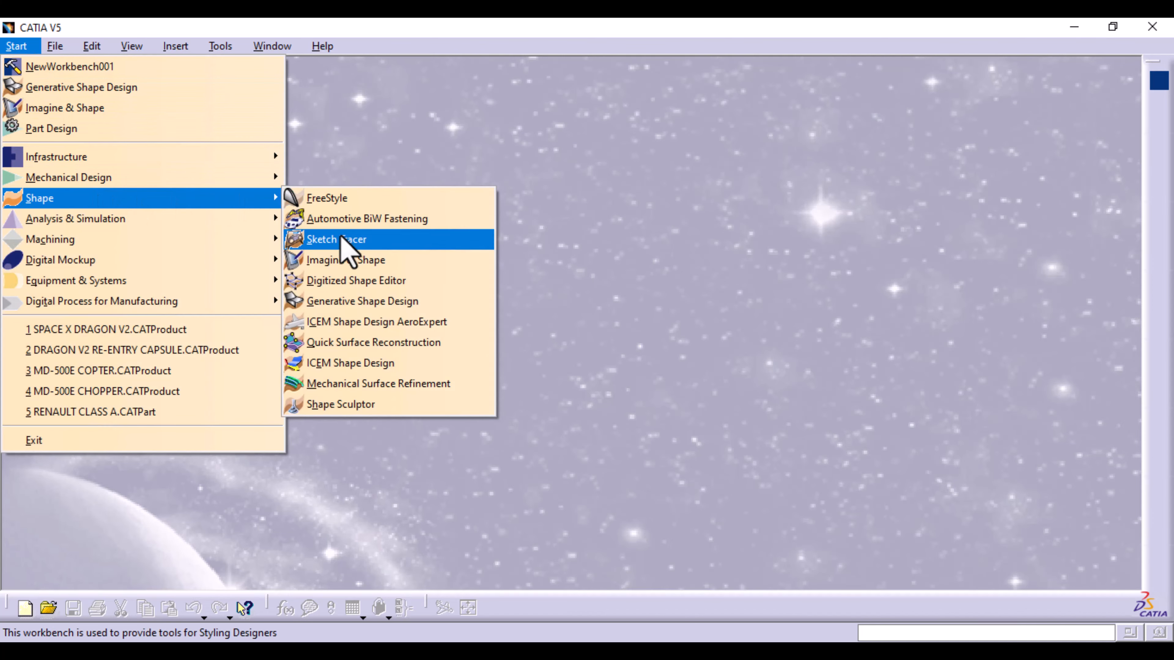
{"action": "mouse_move", "coordinate": [260, 164]}
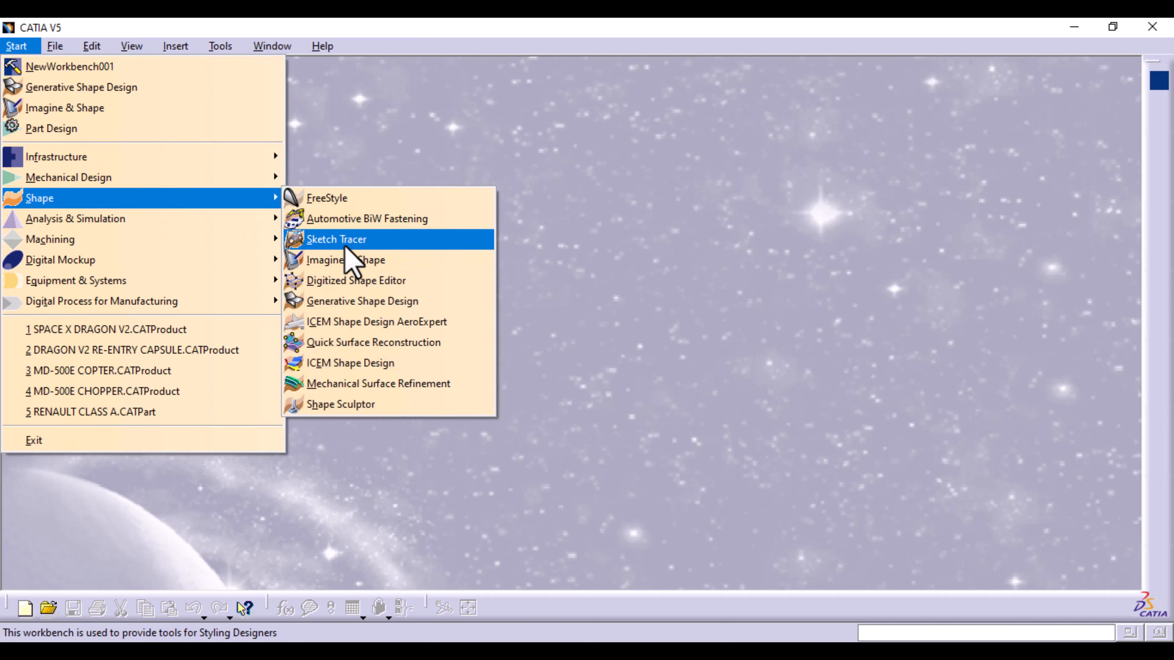
{"action": "left_click", "coordinate": [346, 247]}
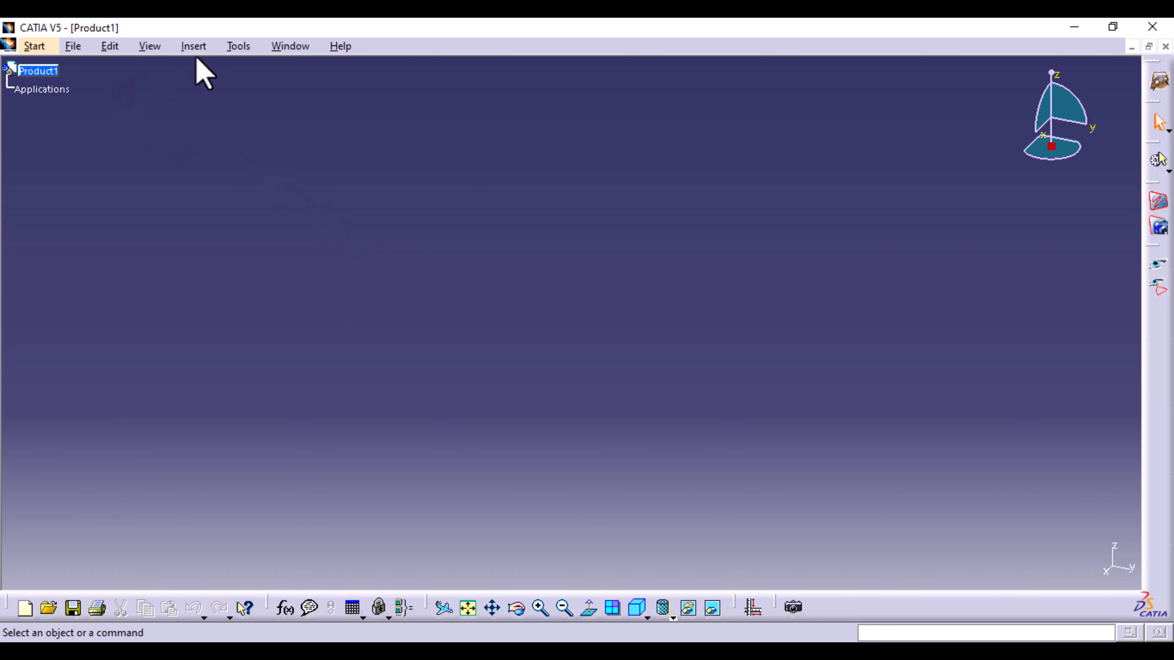
{"action": "left_click", "coordinate": [150, 46]}
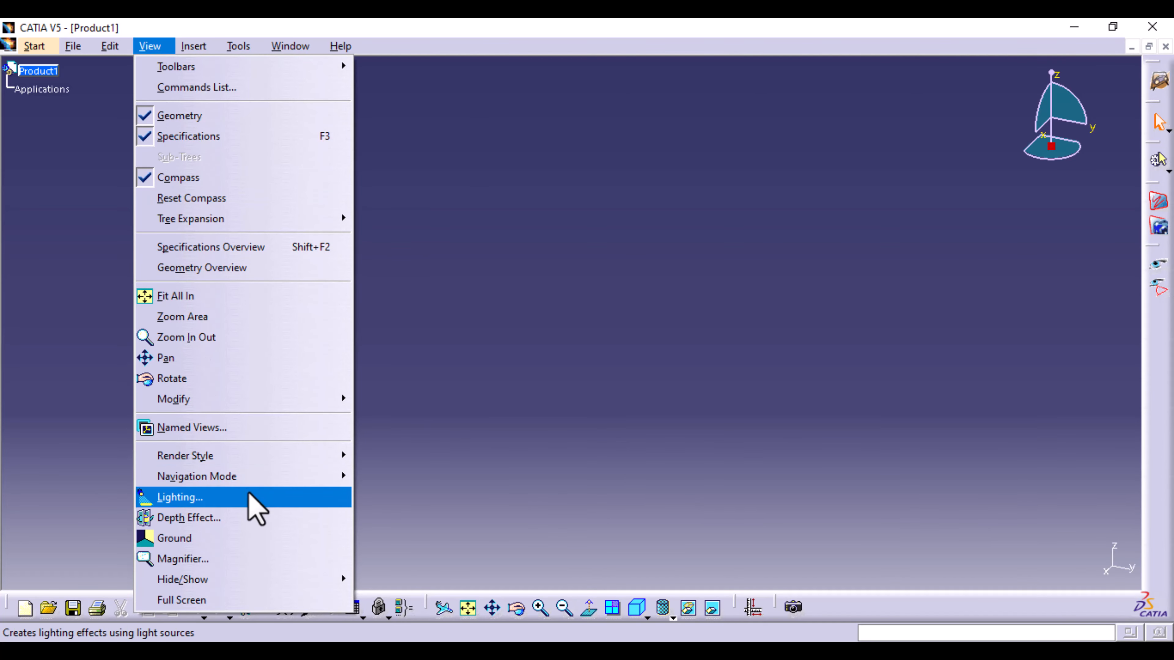
{"action": "mouse_move", "coordinate": [259, 457]}
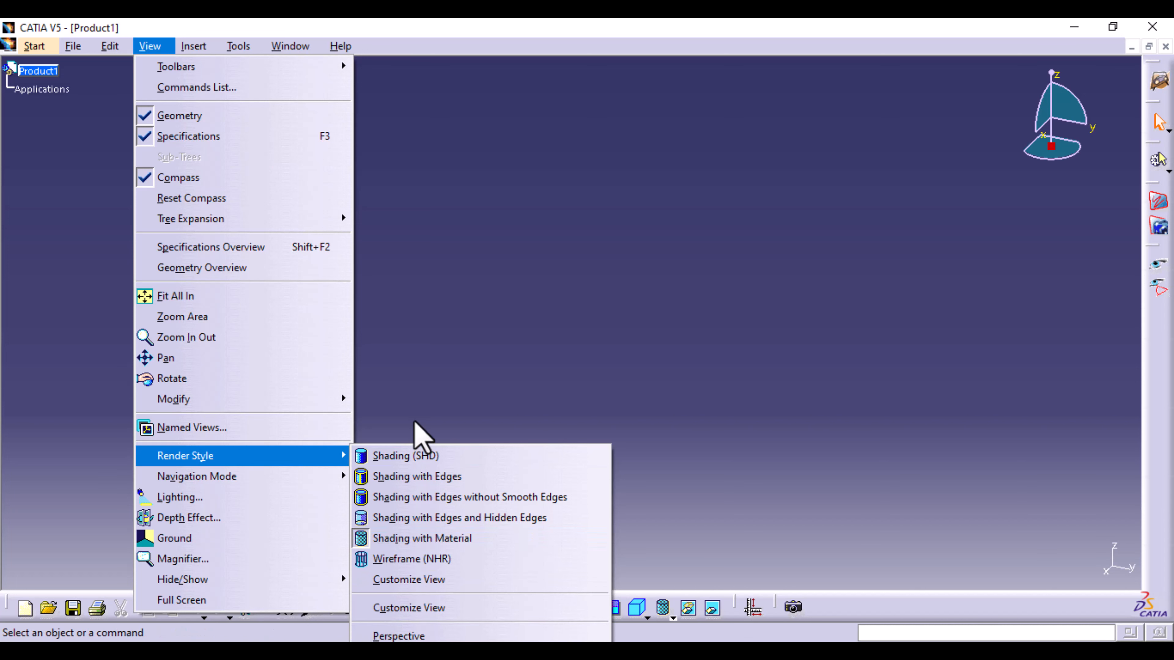
{"action": "left_click", "coordinate": [482, 383]}
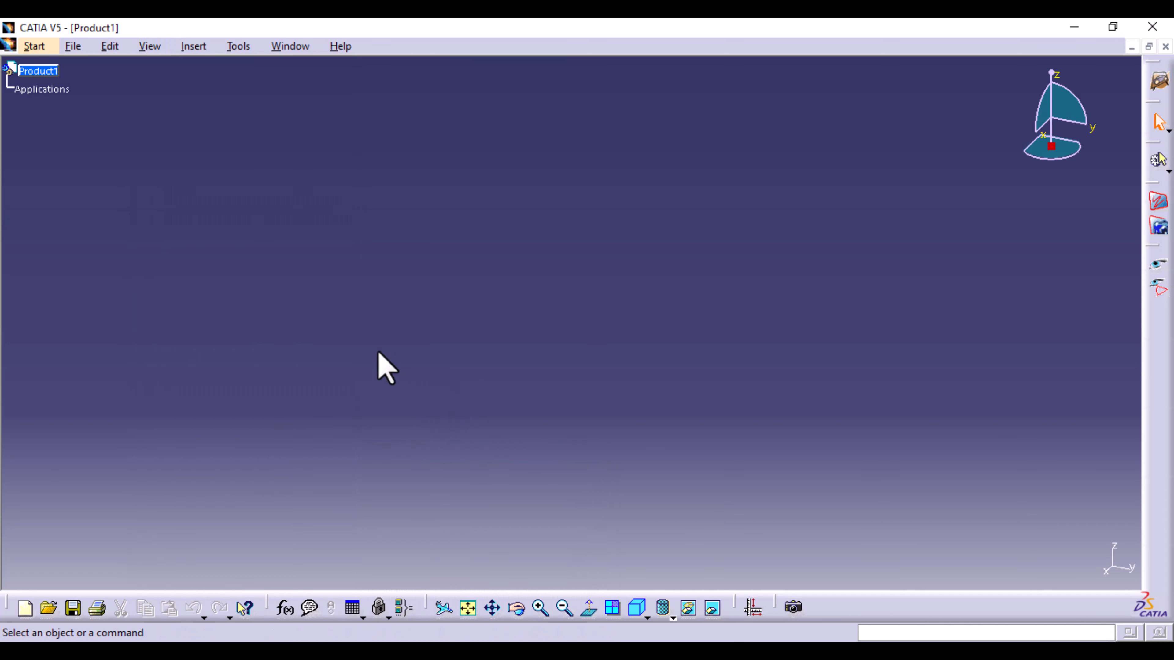
- Insert a new part into Product1
{"action": "left_click", "coordinate": [191, 49]}
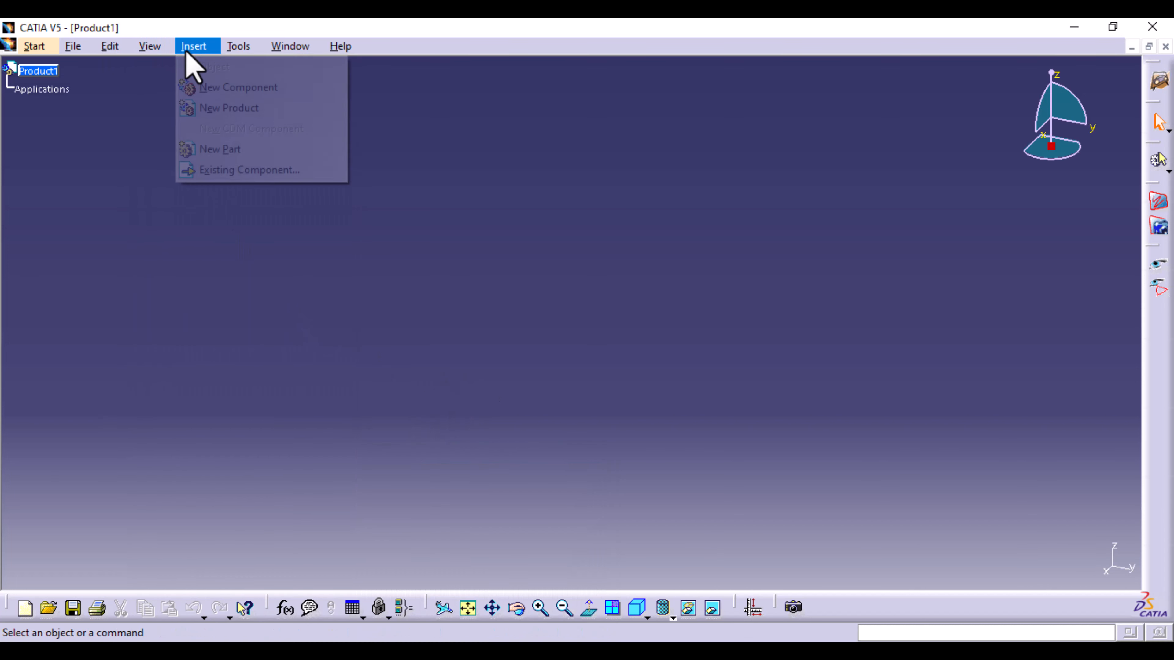
{"action": "left_click", "coordinate": [222, 149]}
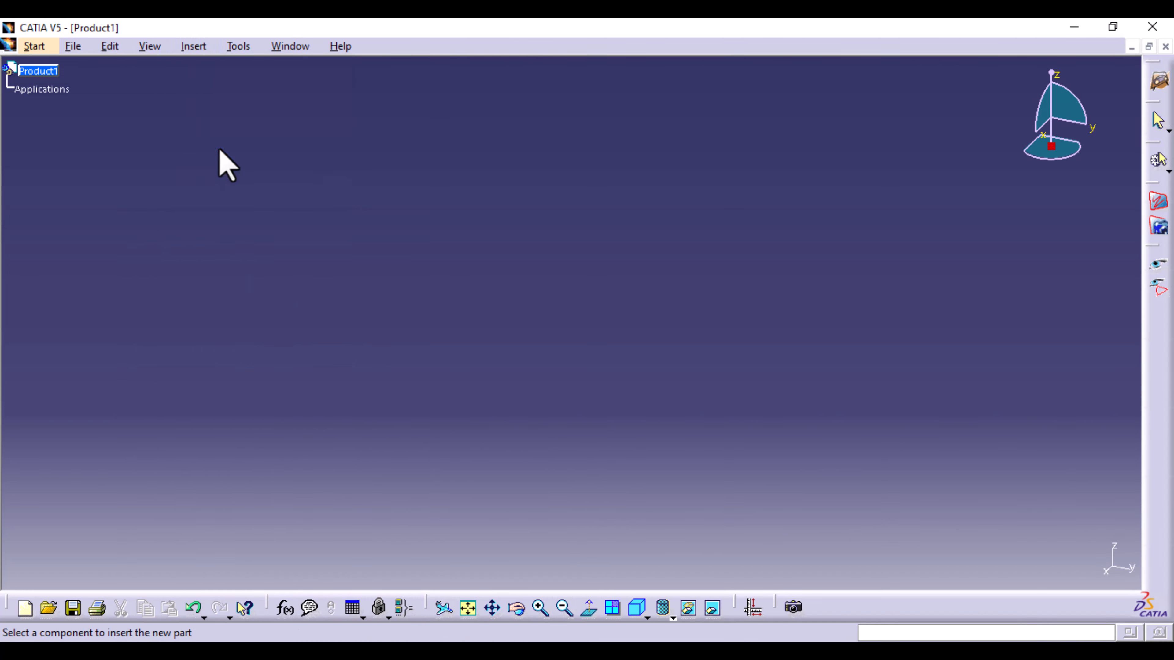
{"action": "left_click", "coordinate": [46, 72]}
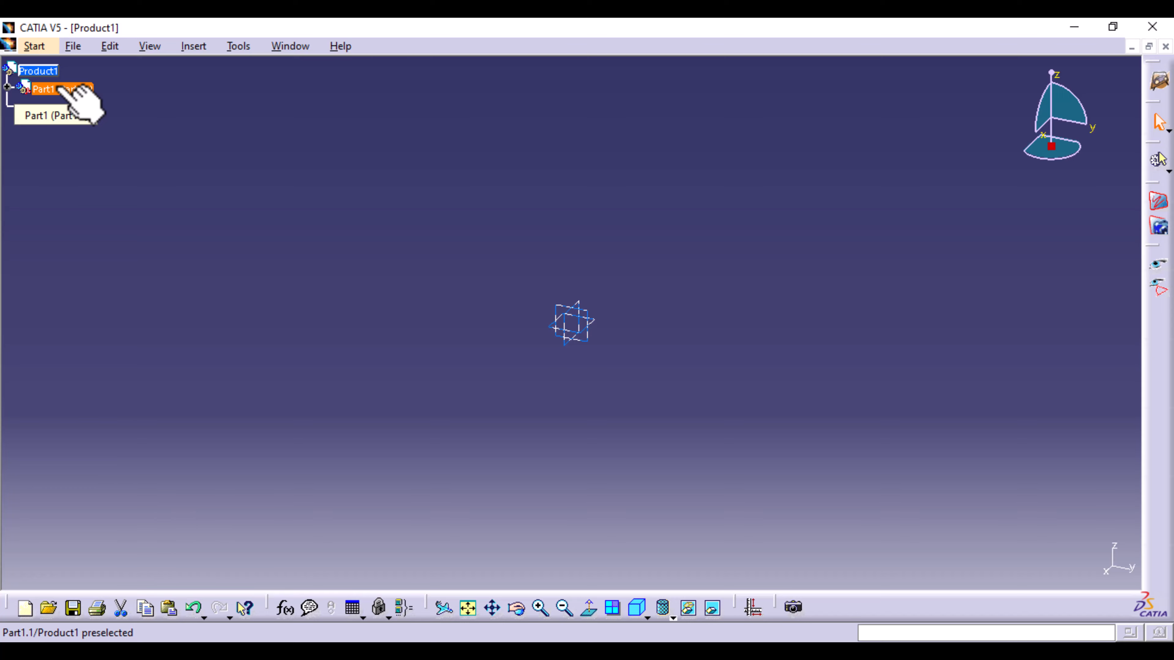
- Set the new part's part number to SPACE X and its instance name to DRAGON V2 RE-ENTRY VEHICLE
{"action": "key", "text": "alt+Return"}
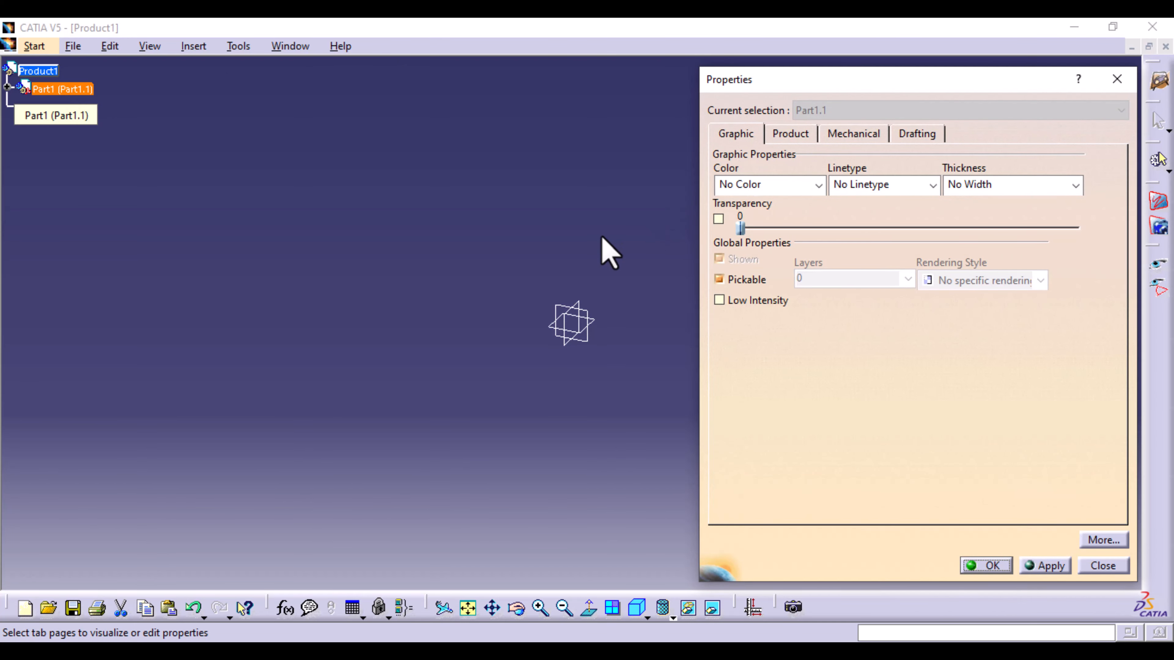
{"action": "left_click", "coordinate": [805, 137]}
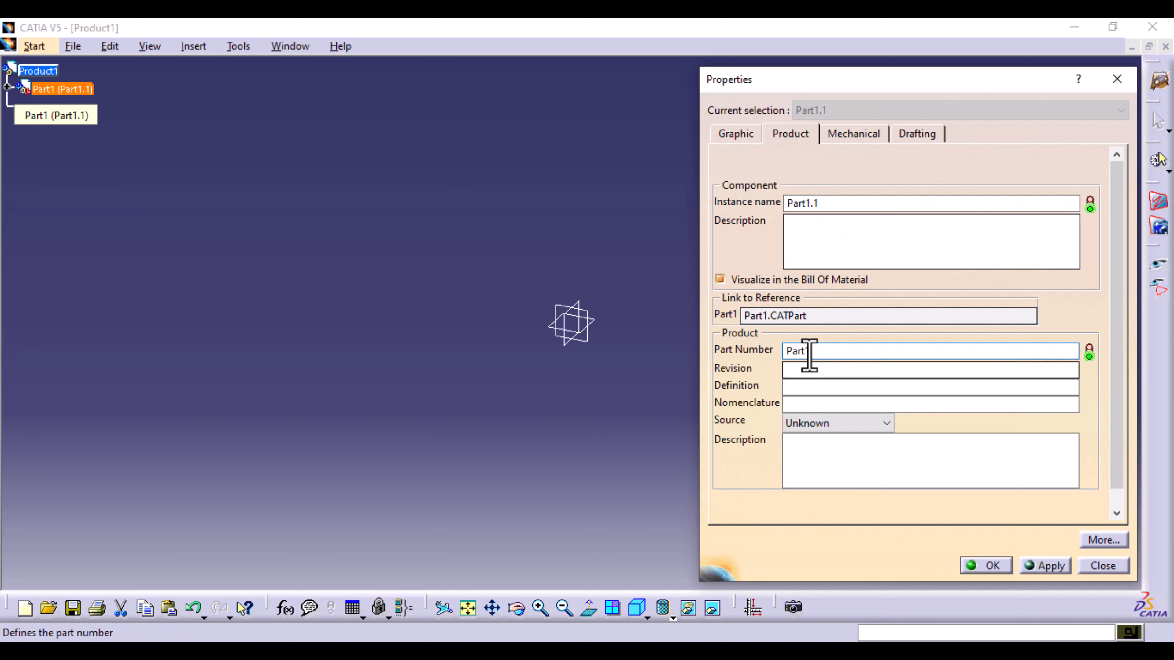
{"action": "left_click_drag", "start_coordinate": [814, 350], "coordinate": [770, 362]}
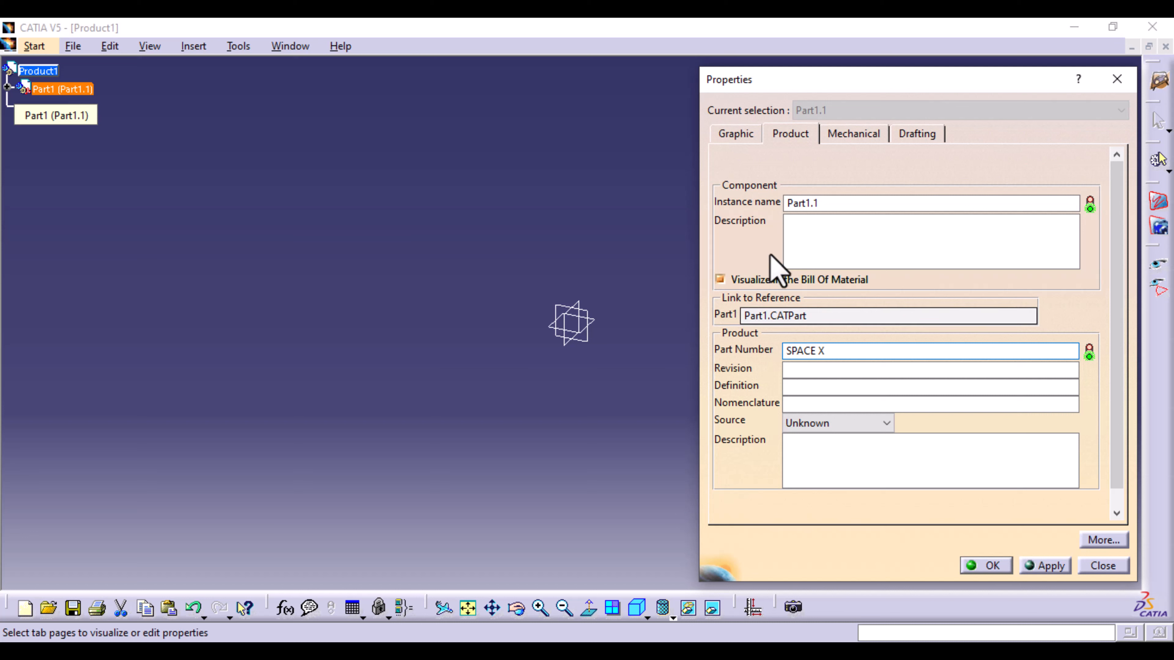
{"action": "left_click", "coordinate": [832, 203]}
{"action": "left_click_drag", "start_coordinate": [829, 202], "coordinate": [781, 202]}
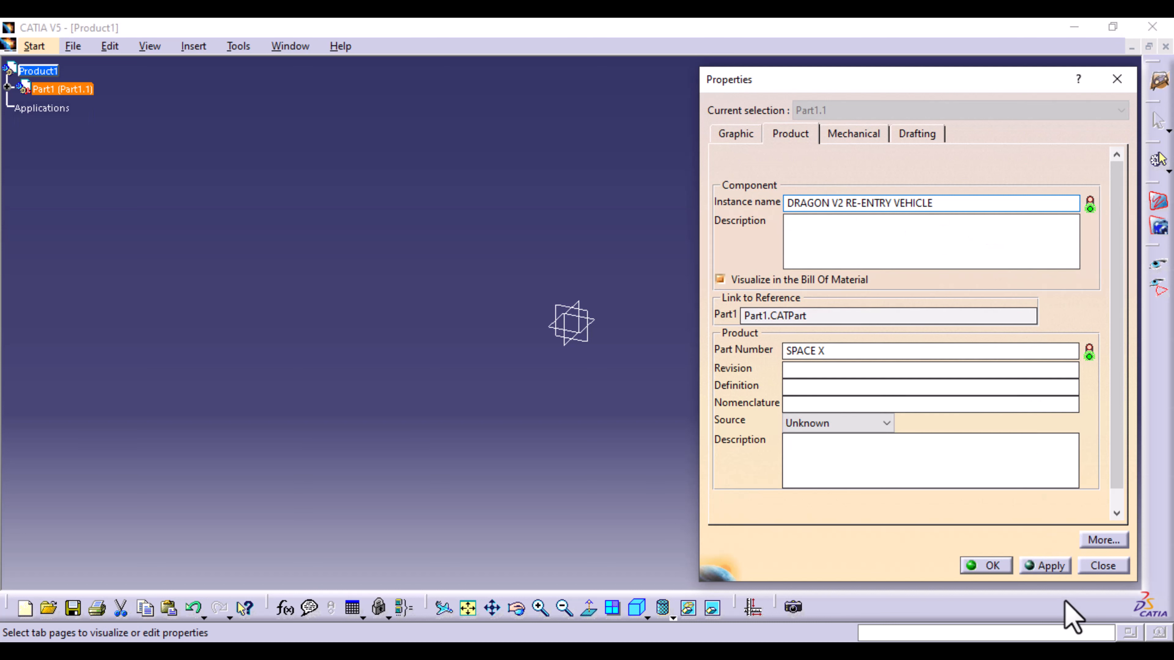
{"action": "left_click", "coordinate": [1052, 565]}
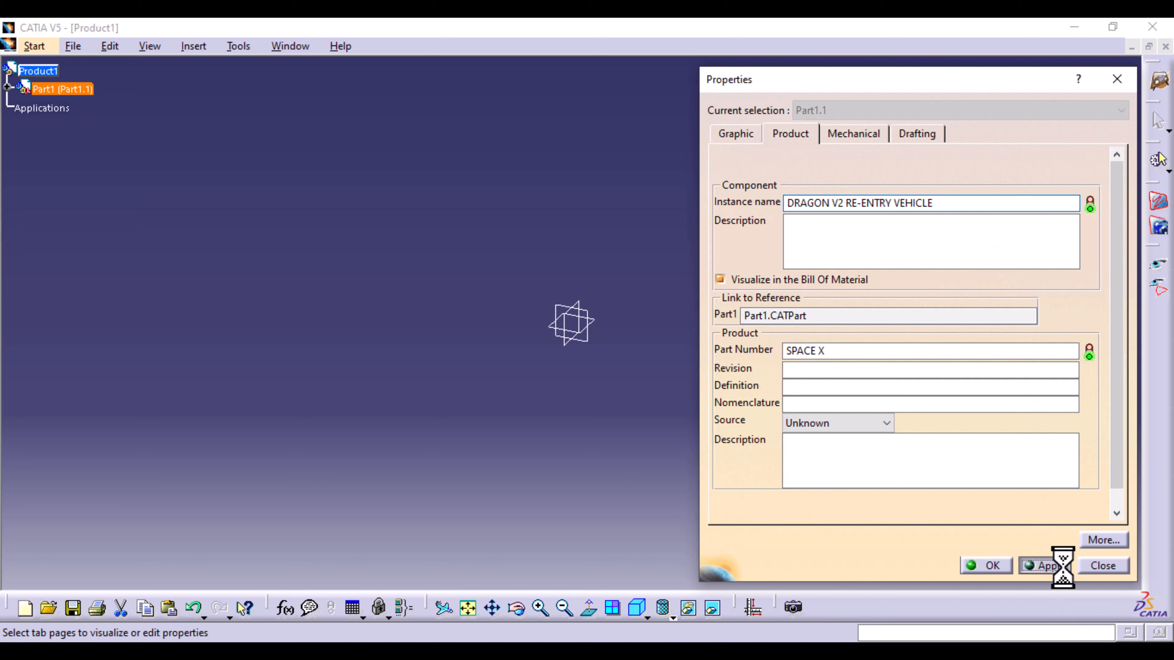
{"action": "left_click", "coordinate": [993, 566]}
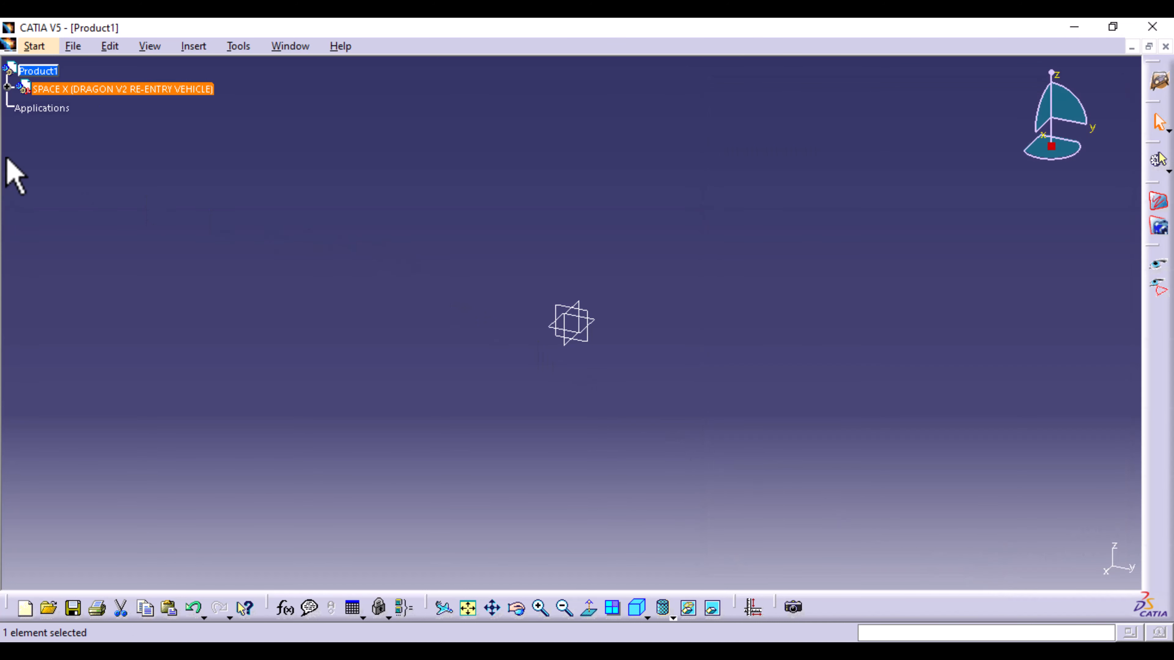
- Expand the DRAGON V2 RE-ENTRY VEHICLE instance and activate its SPACE X part for surface editing
{"action": "left_click", "coordinate": [9, 88]}
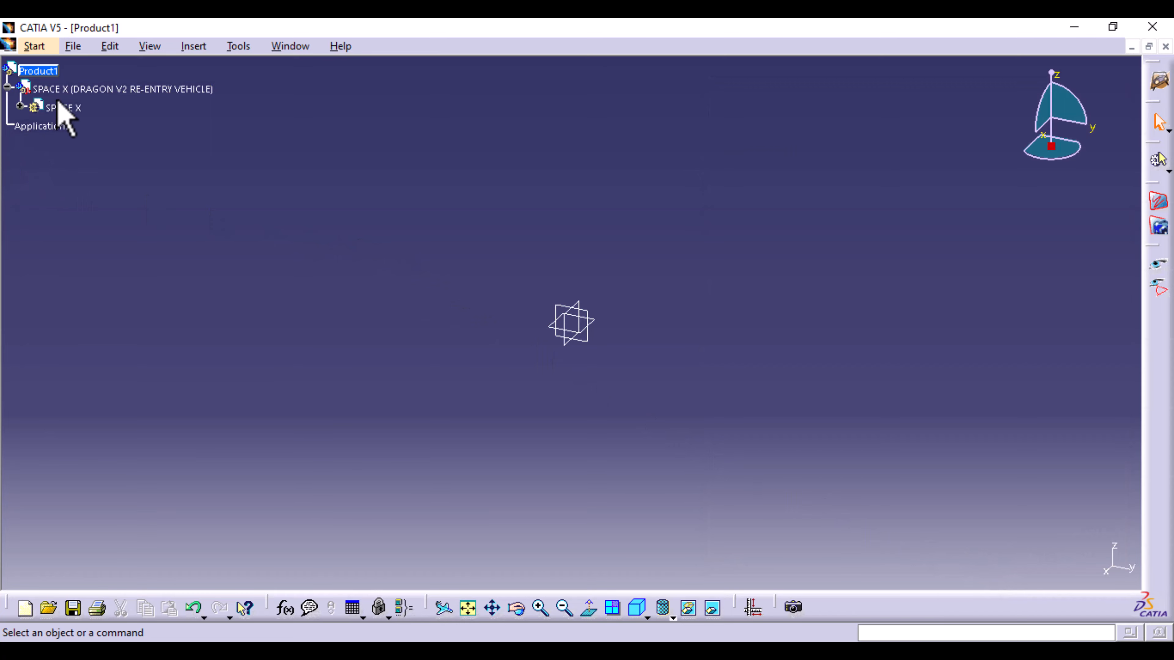
{"action": "double_click", "coordinate": [81, 109]}
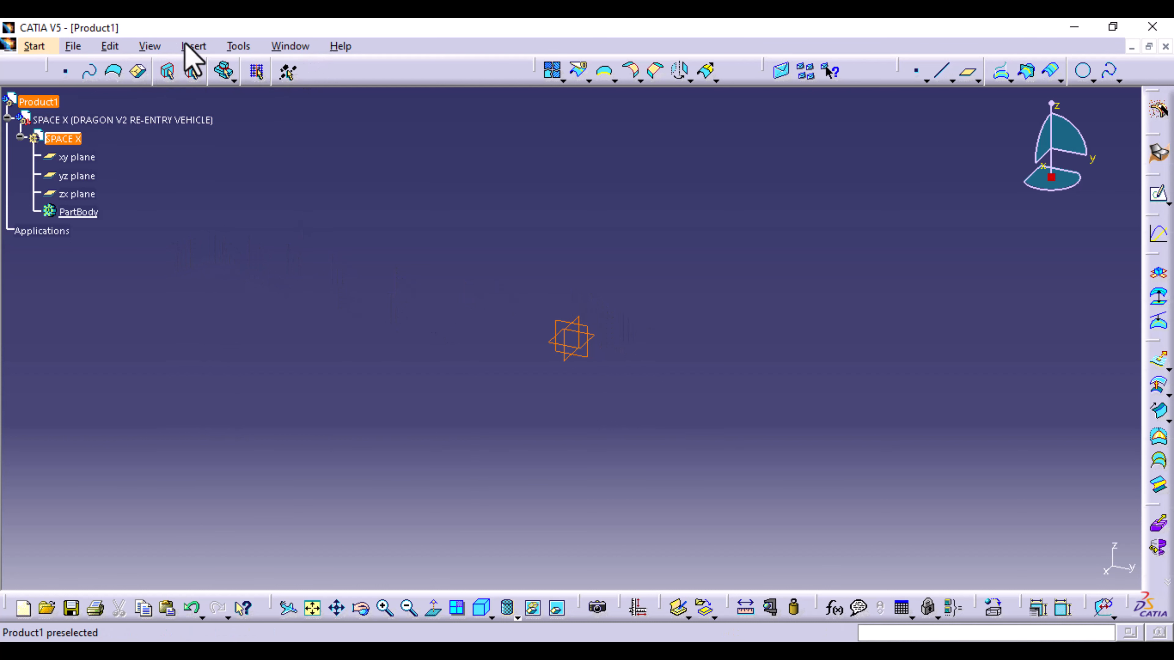
{"action": "left_click", "coordinate": [153, 120]}
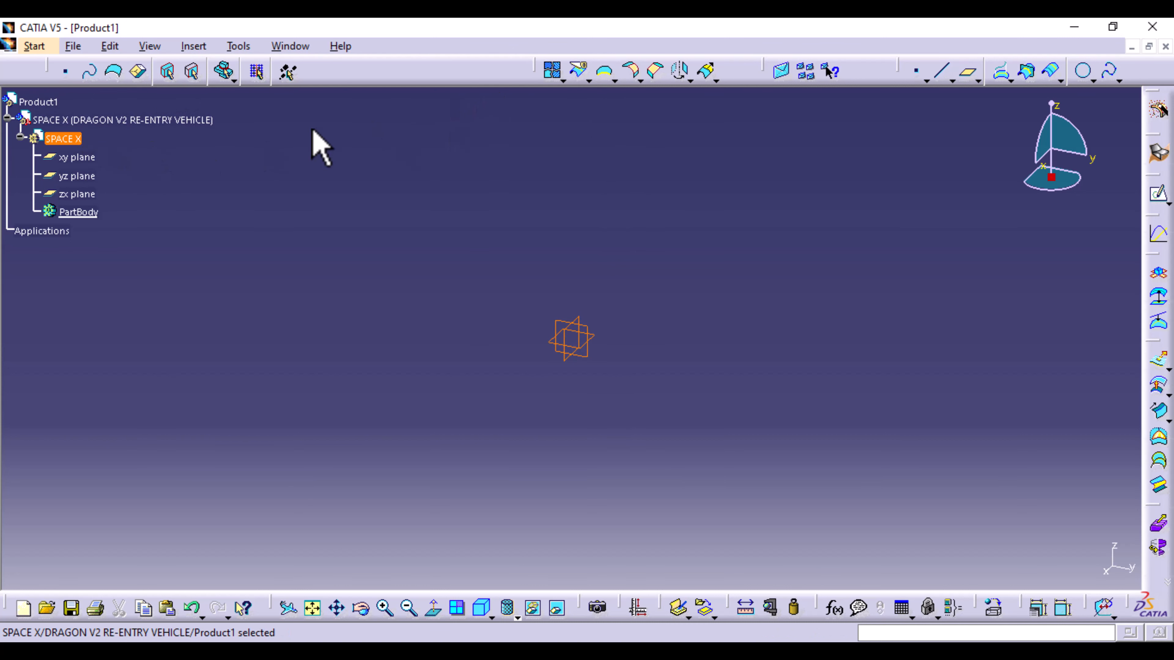
{"action": "left_click", "coordinate": [33, 45]}
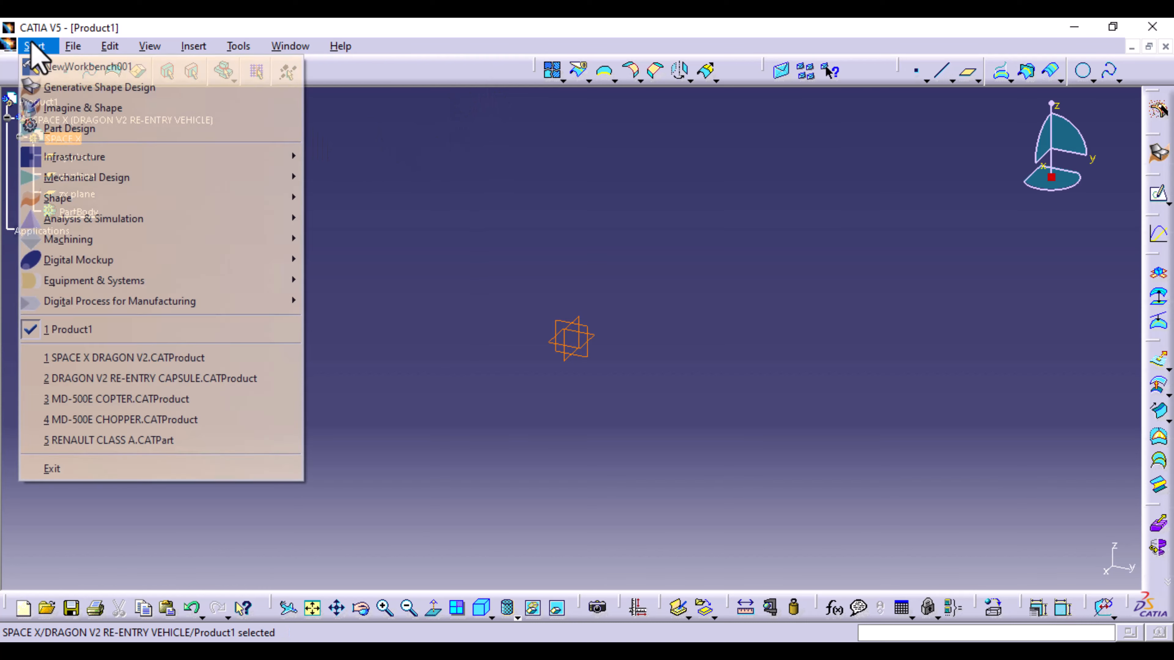
{"action": "mouse_move", "coordinate": [115, 198]}
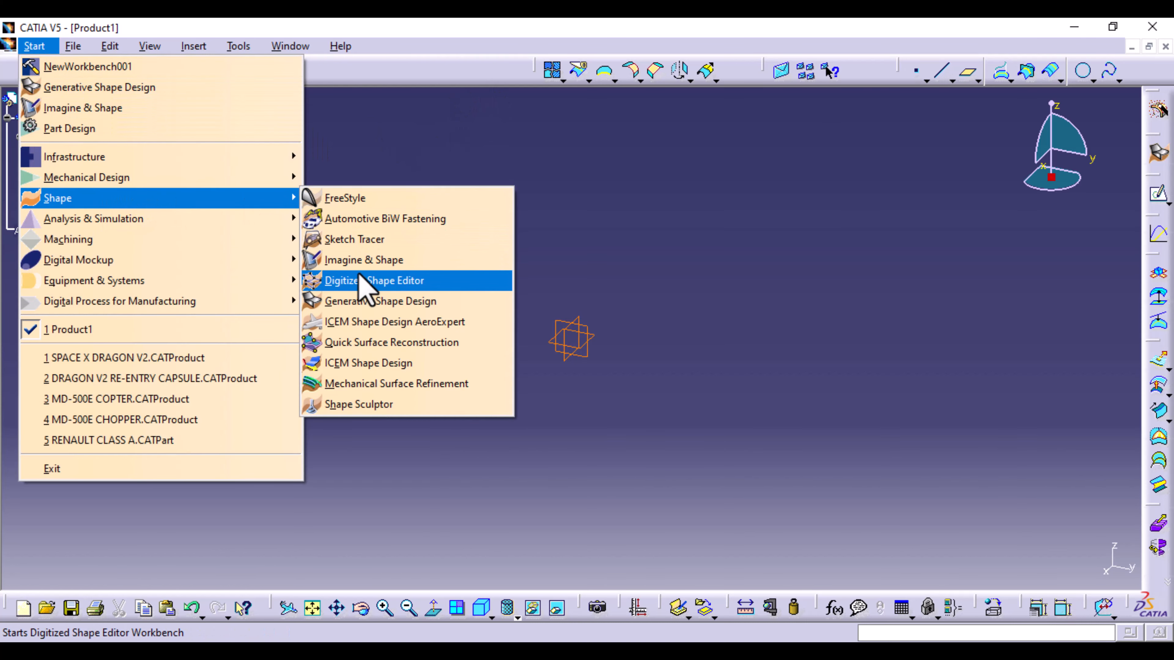
{"action": "left_click", "coordinate": [491, 261]}
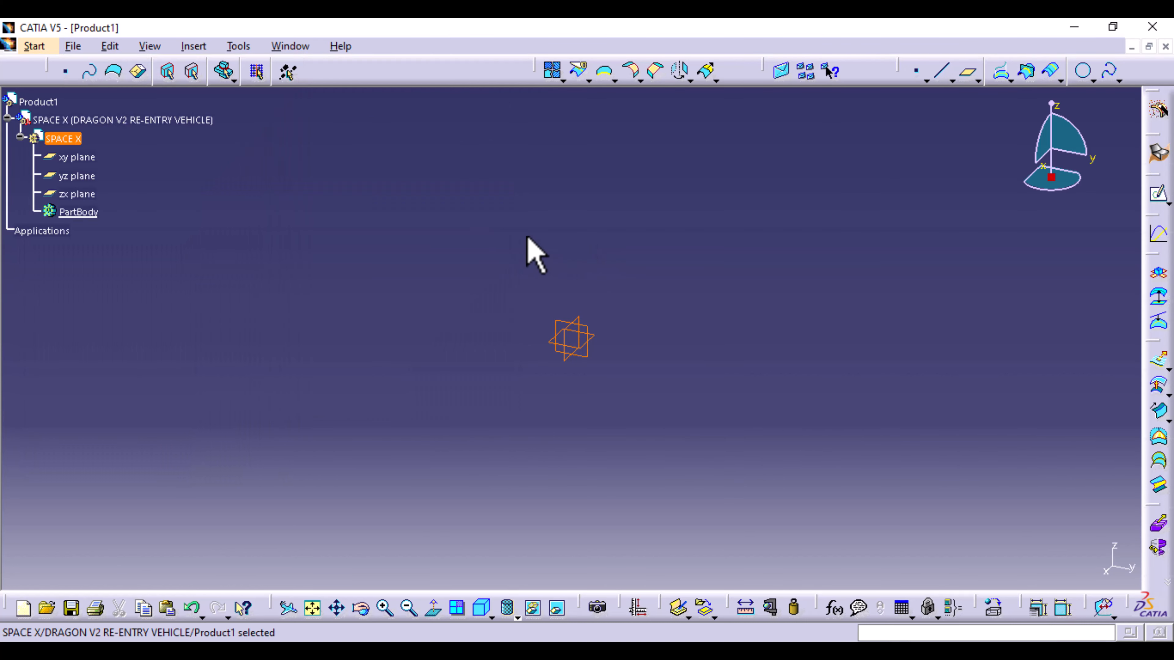
- Insert a standard axis system with the default computed origin and axes into the SPACE X part
{"action": "left_click", "coordinate": [192, 46]}
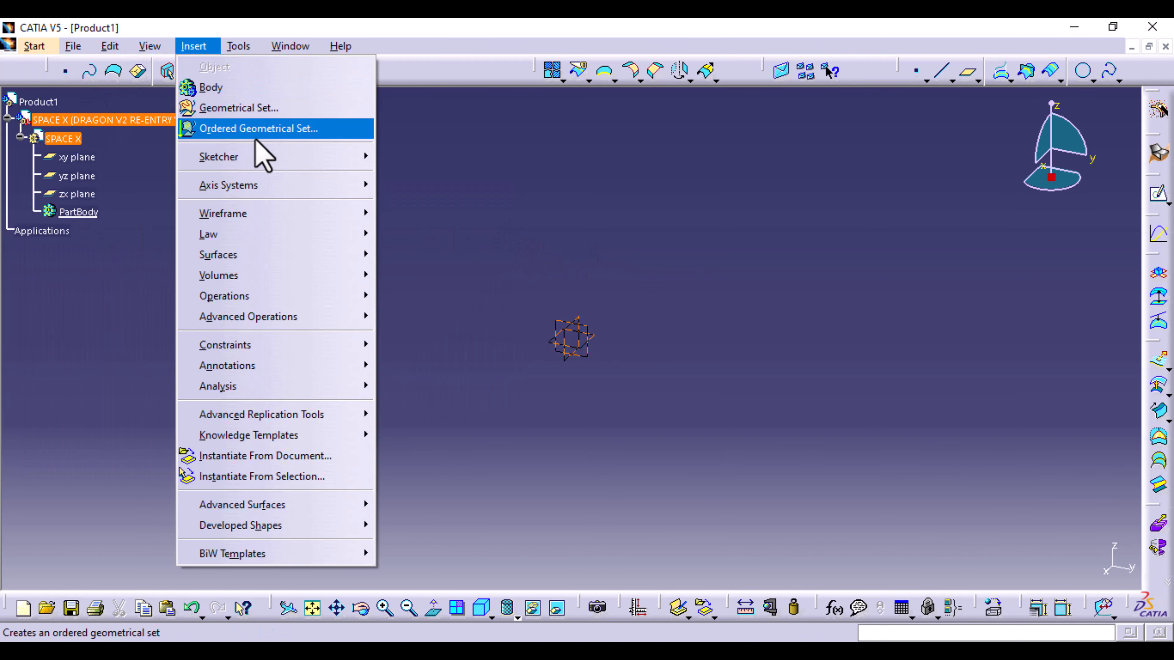
{"action": "mouse_move", "coordinate": [288, 193]}
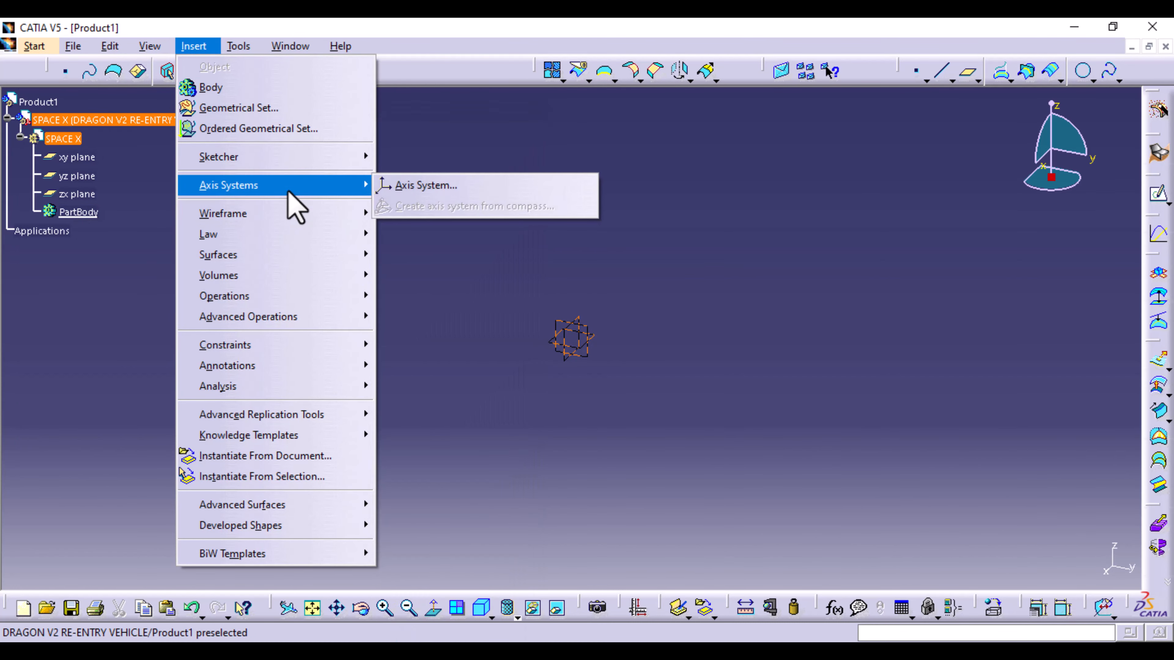
{"action": "left_click", "coordinate": [412, 185]}
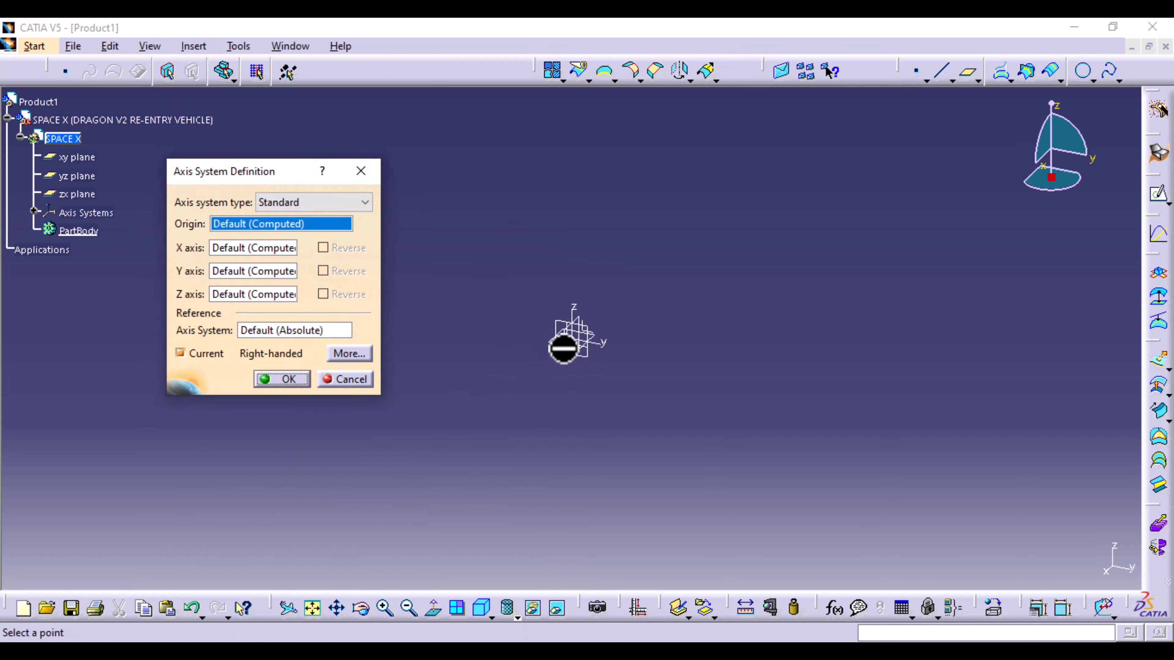
{"action": "left_click", "coordinate": [288, 380]}
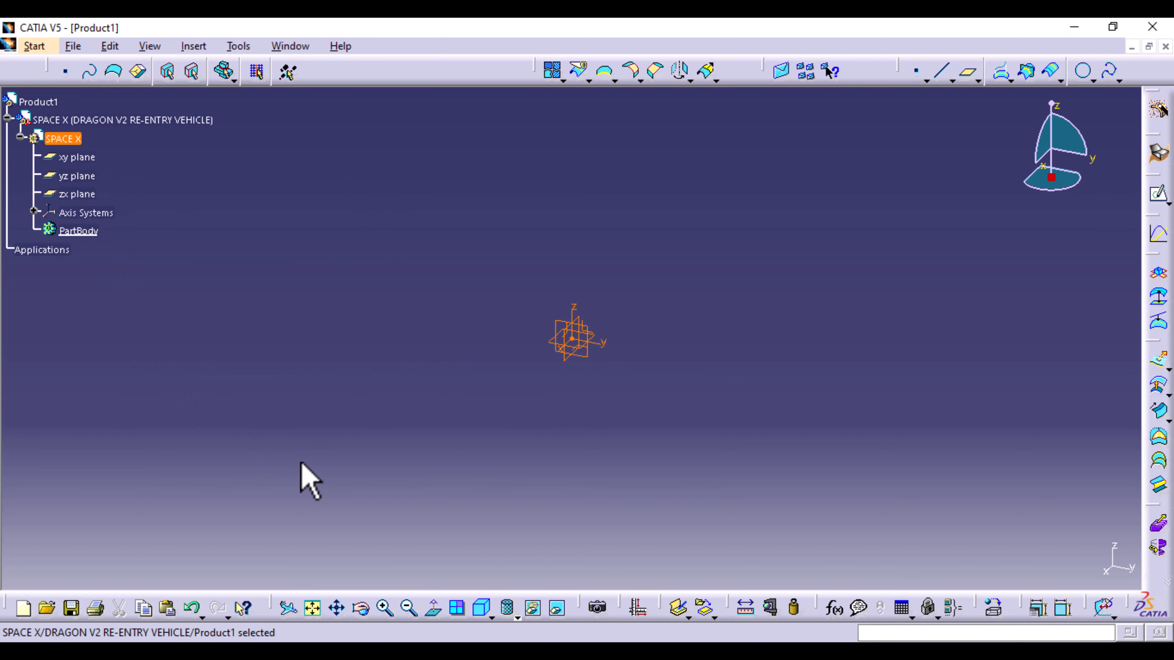
- Hide the xy, yz and zx planes of the SPACE X part
{"action": "left_click", "coordinate": [536, 609]}
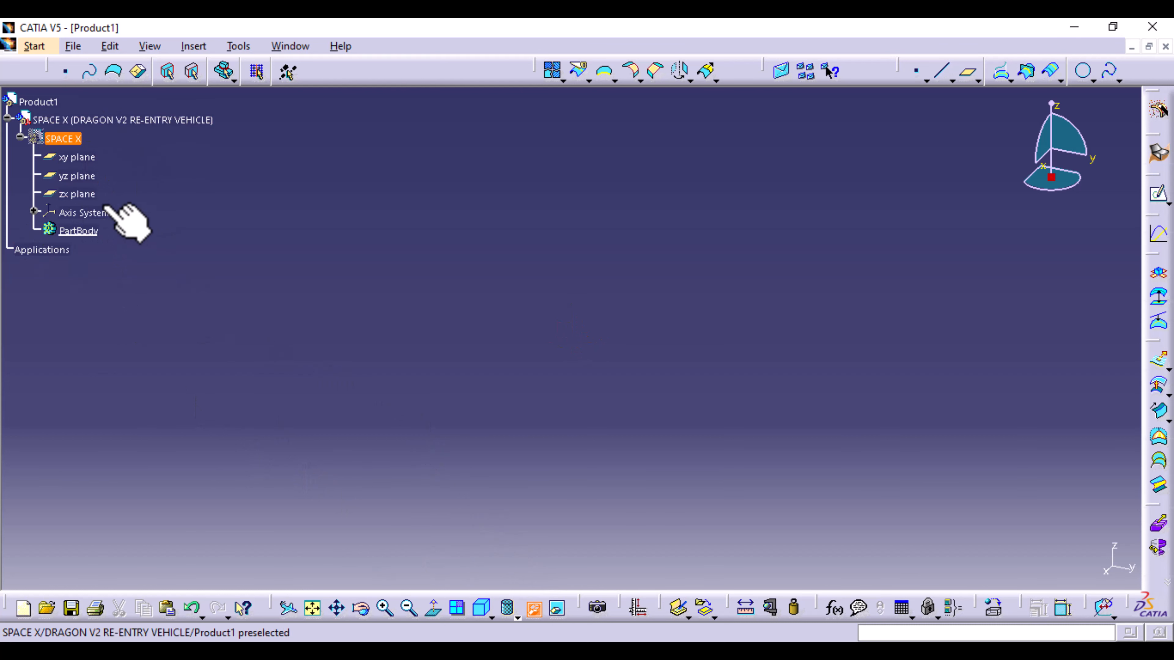
{"action": "left_click", "coordinate": [81, 159]}
{"action": "left_click", "coordinate": [81, 176]}
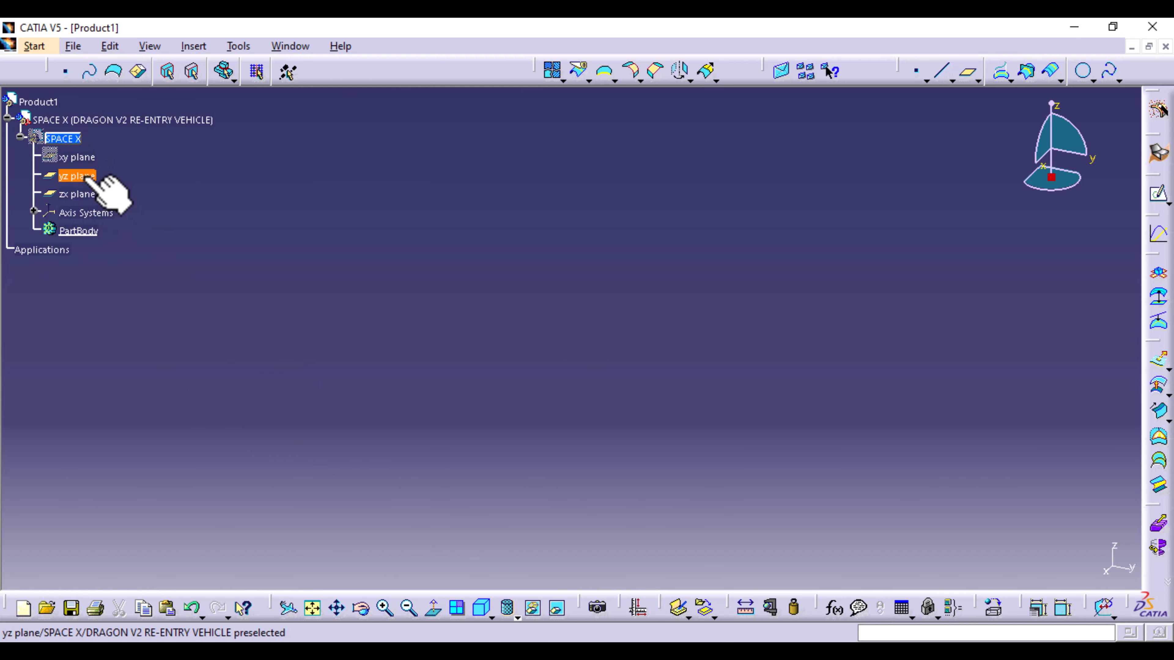
{"action": "left_click", "coordinate": [550, 447]}
{"action": "left_click", "coordinate": [534, 606]}
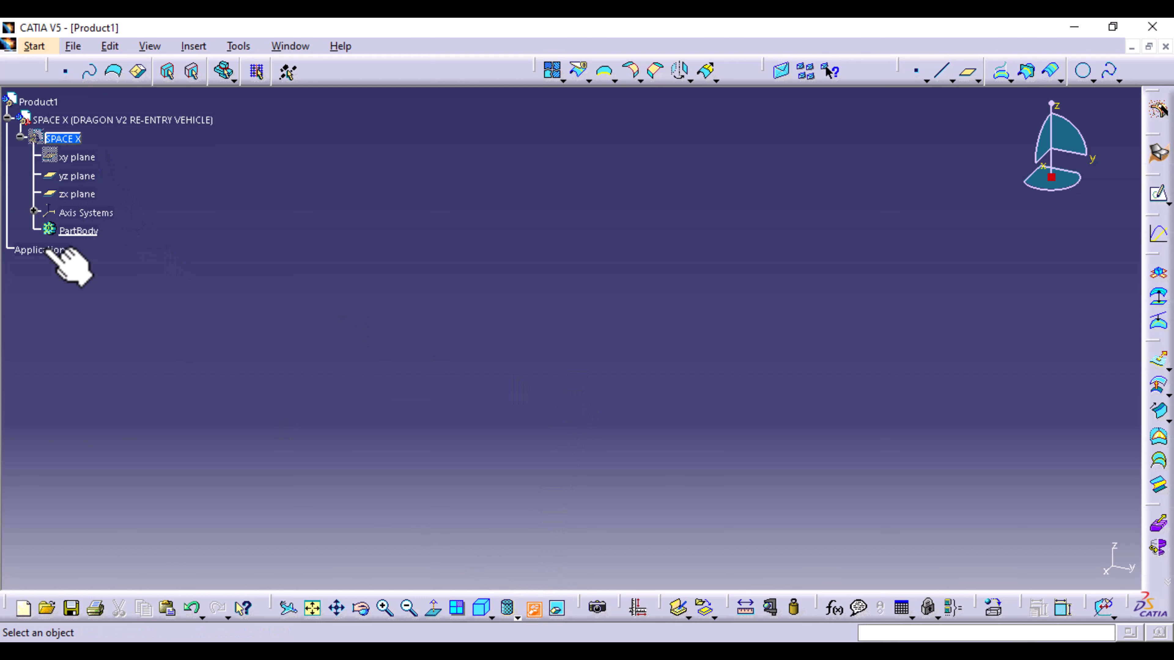
{"action": "left_click", "coordinate": [83, 176]}
{"action": "left_click", "coordinate": [78, 193]}
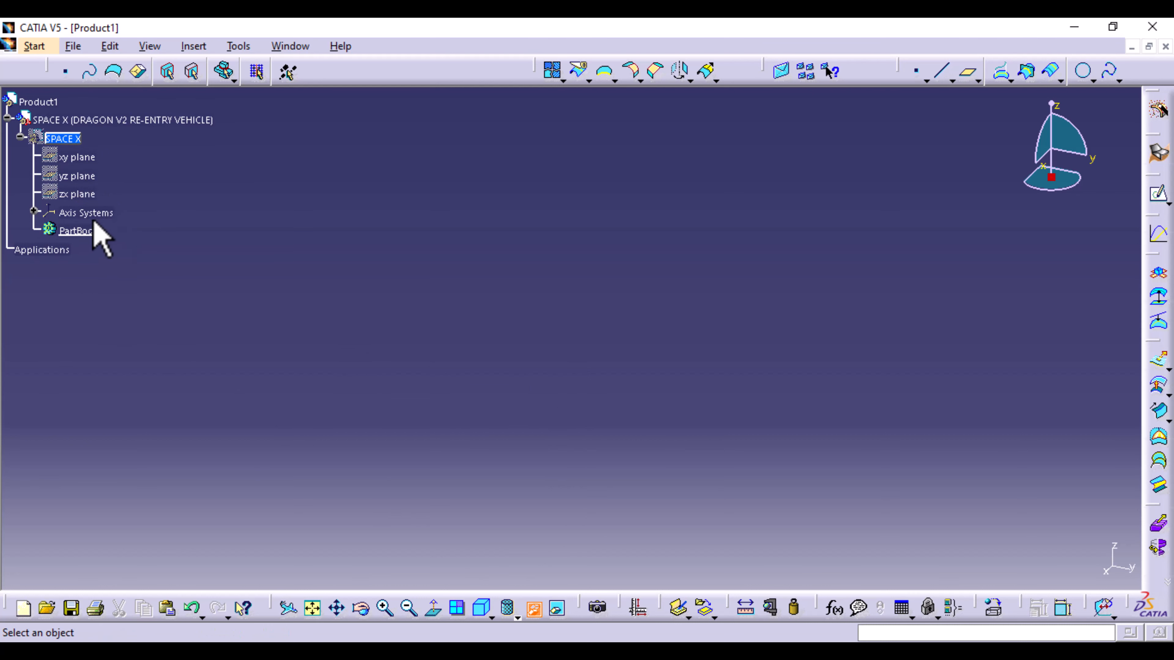
- Expand the Axis Systems node and show the SPACE X part again
{"action": "left_click", "coordinate": [33, 211]}
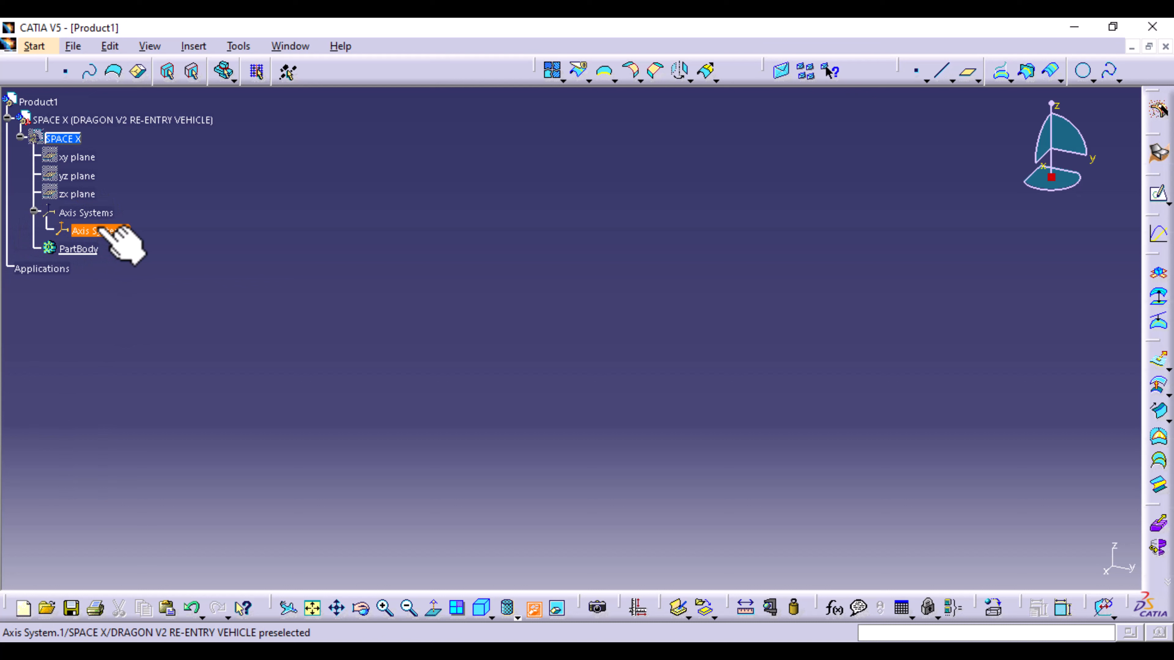
{"action": "left_click", "coordinate": [64, 138]}
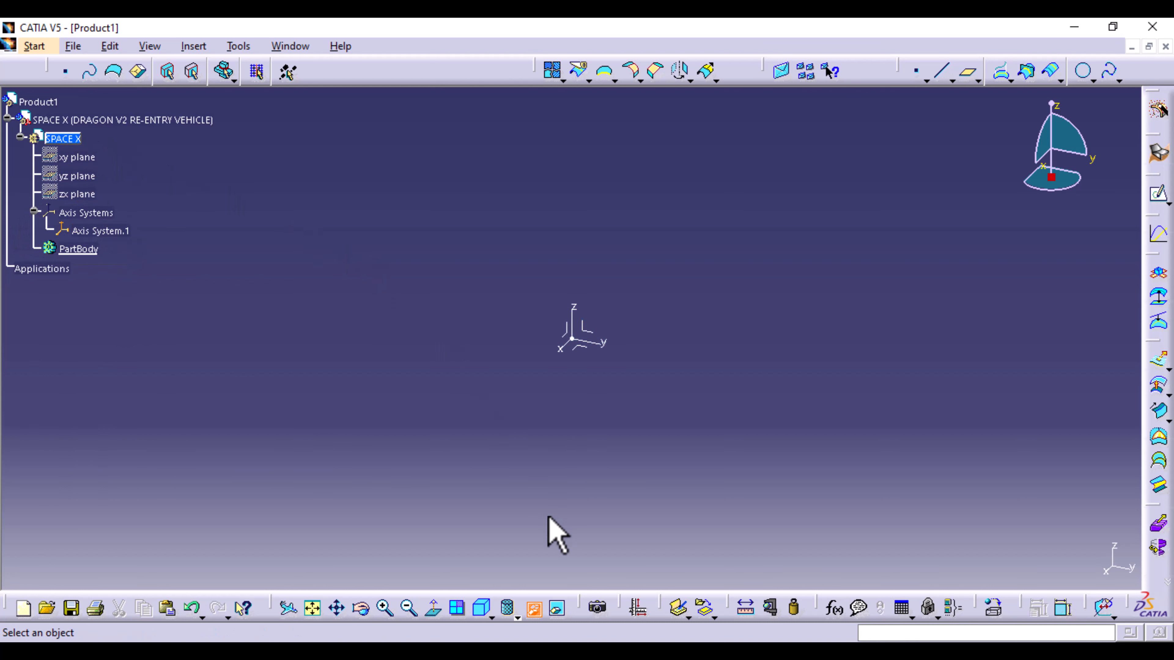
{"action": "left_click", "coordinate": [532, 612]}
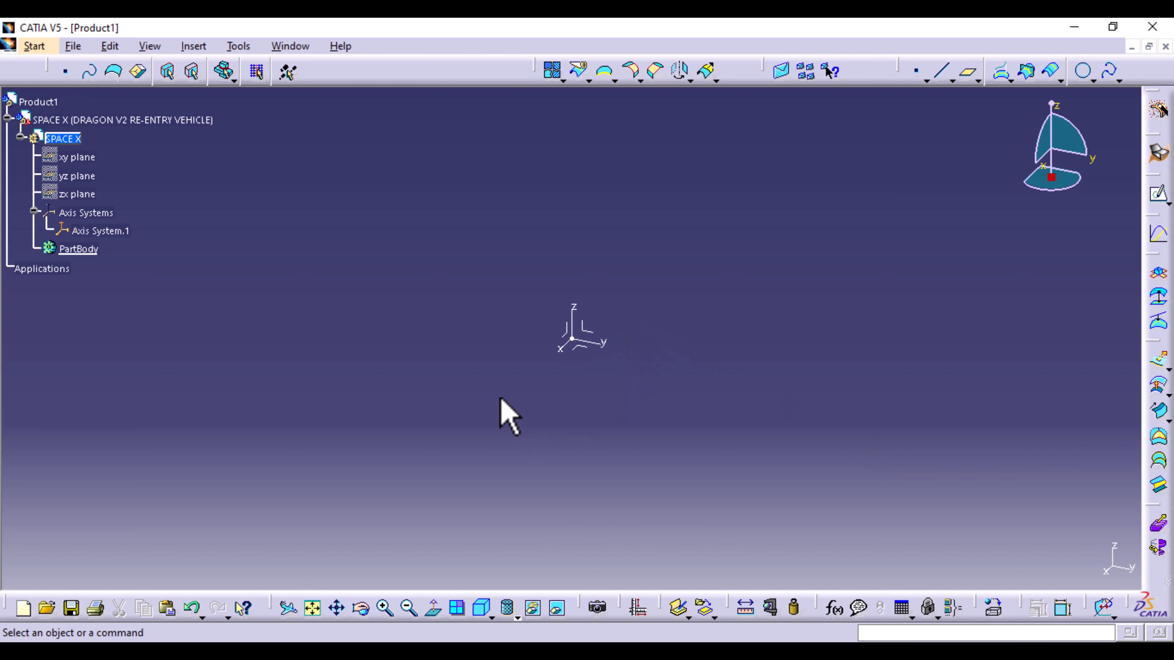
- Rotate Axis System.1 about its own Z axis by -25 degrees
{"action": "left_click", "coordinate": [681, 77]}
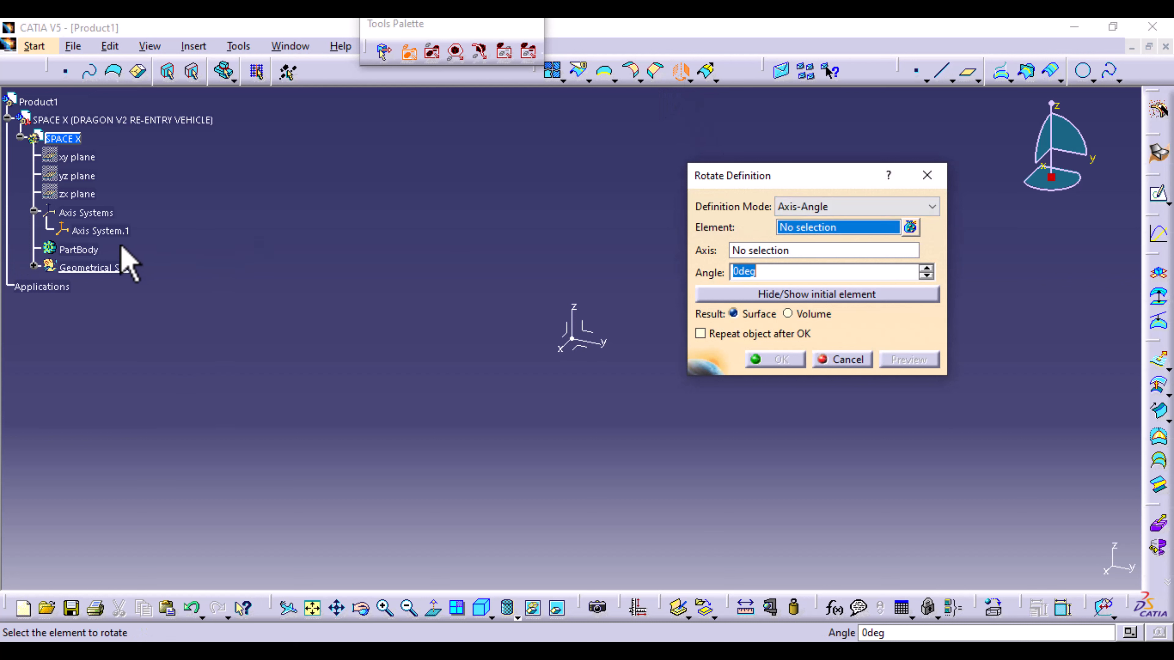
{"action": "left_click", "coordinate": [115, 231]}
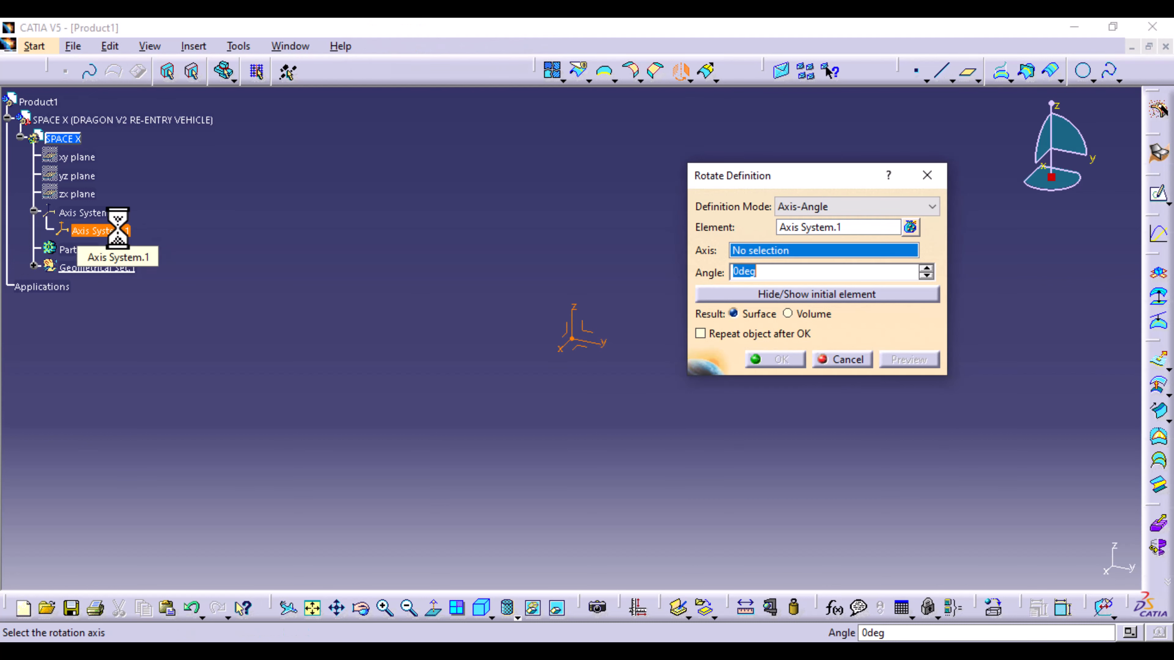
{"action": "left_click", "coordinate": [573, 308]}
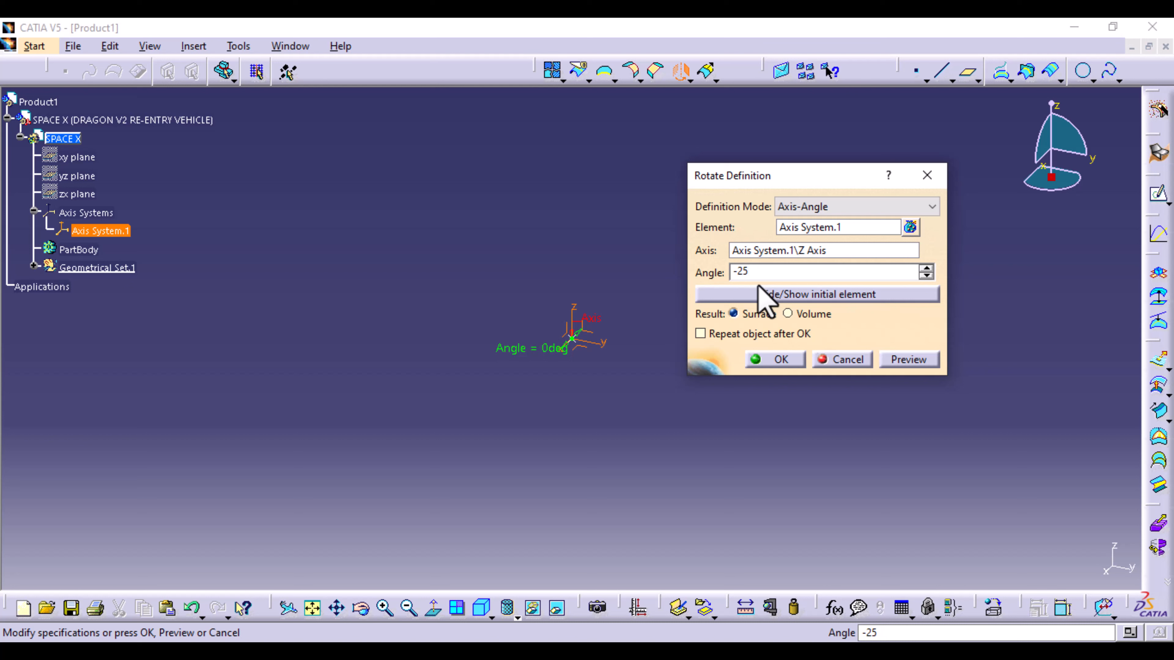
{"action": "left_click", "coordinate": [792, 361]}
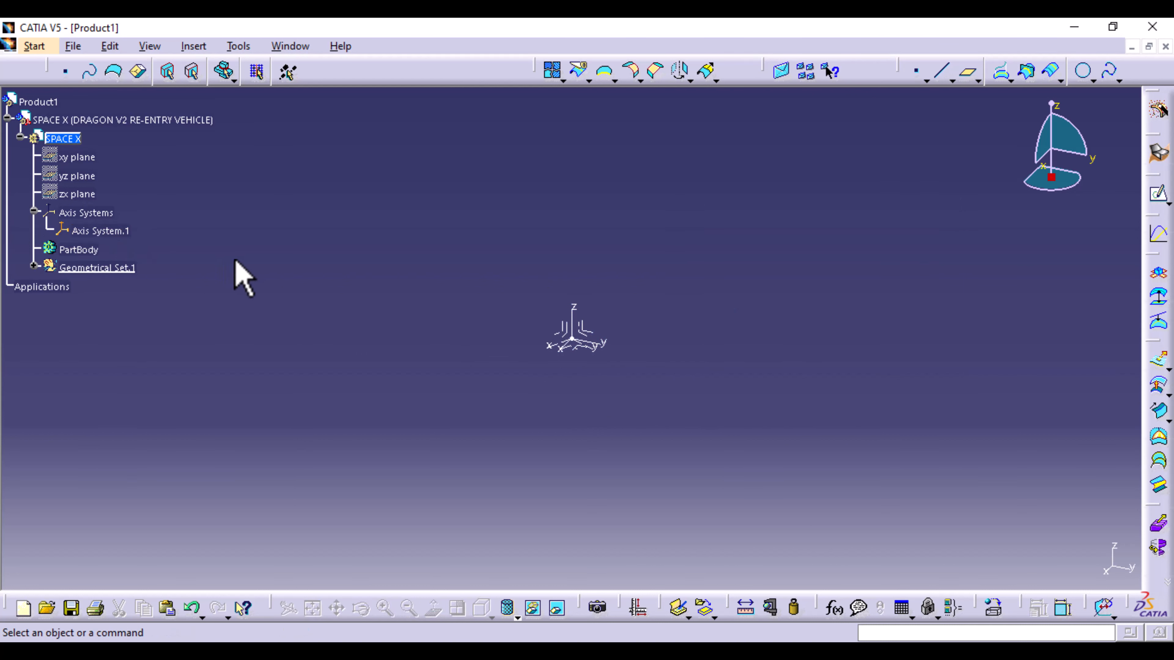
- Expand Geometrical Set.1 and hide the rotated axis system Rotate.1
{"action": "left_click", "coordinate": [34, 265]}
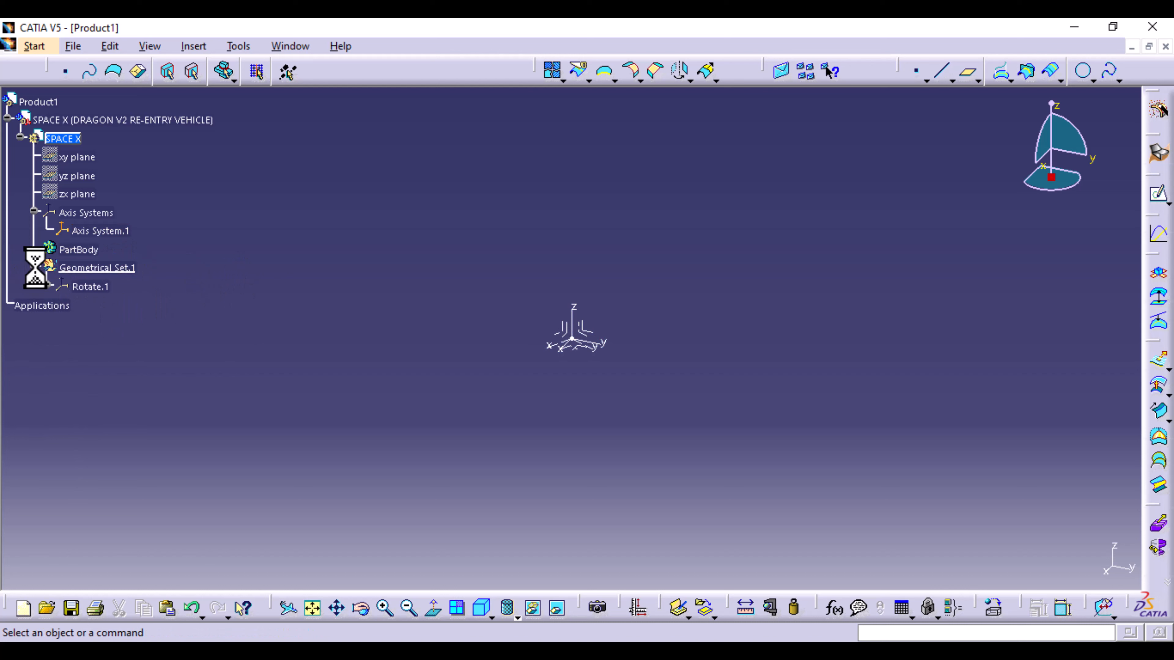
{"action": "right_click", "coordinate": [90, 286]}
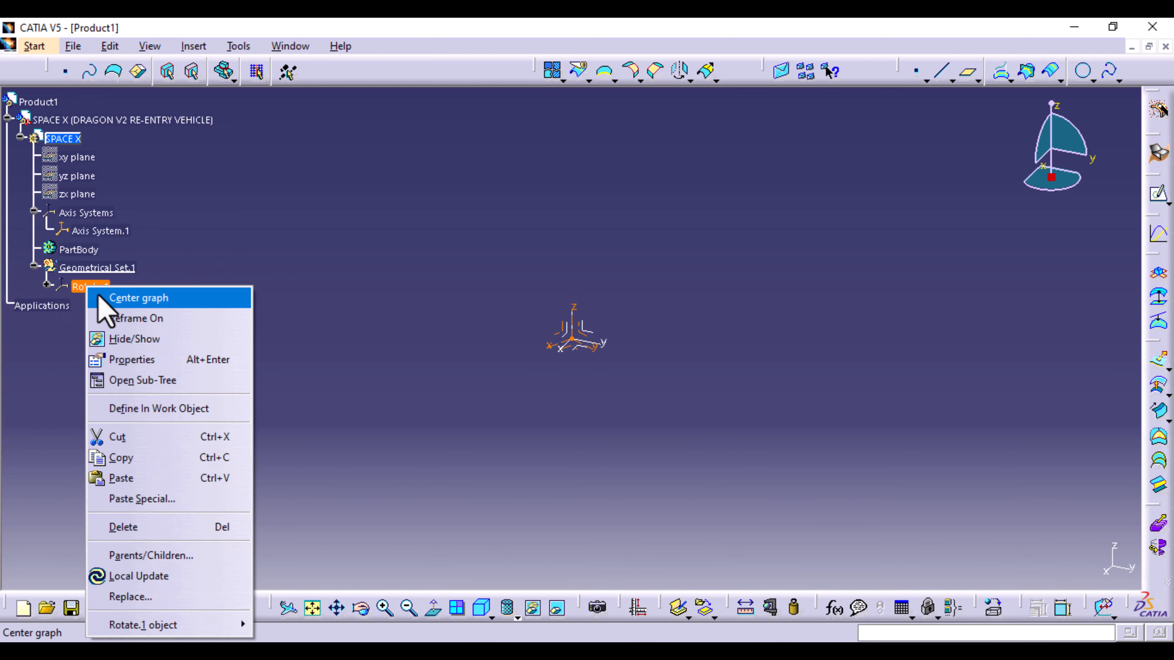
{"action": "left_click", "coordinate": [147, 339]}
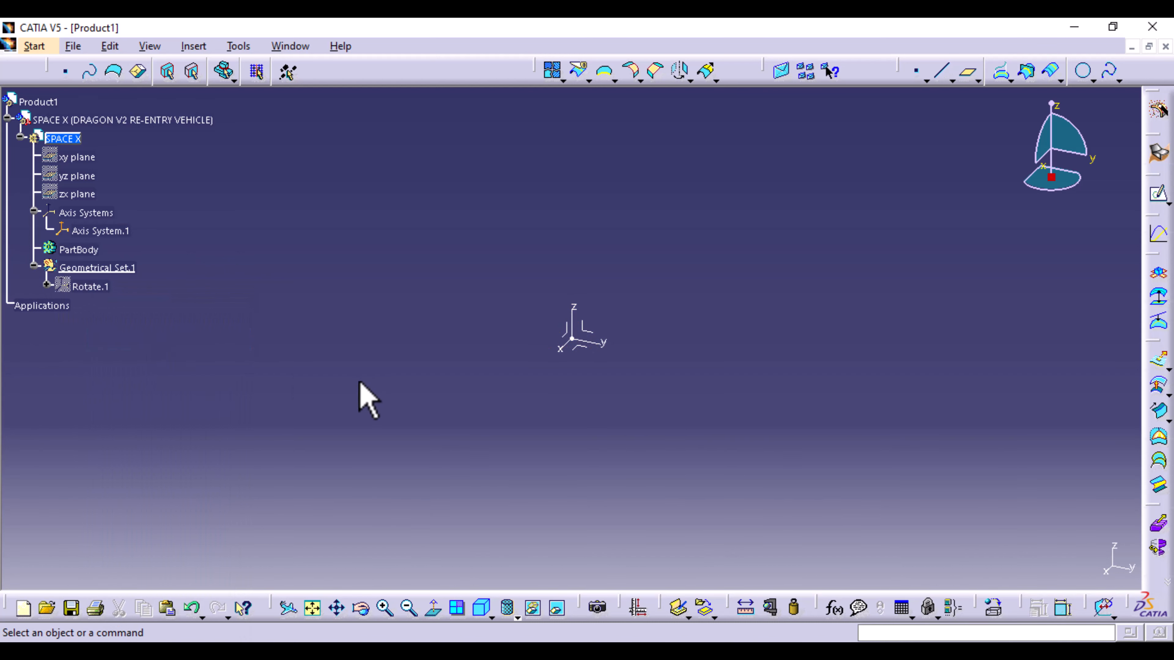
- Set the standard front view, facing the yz plane of Axis System.1
{"action": "left_click", "coordinate": [586, 330]}
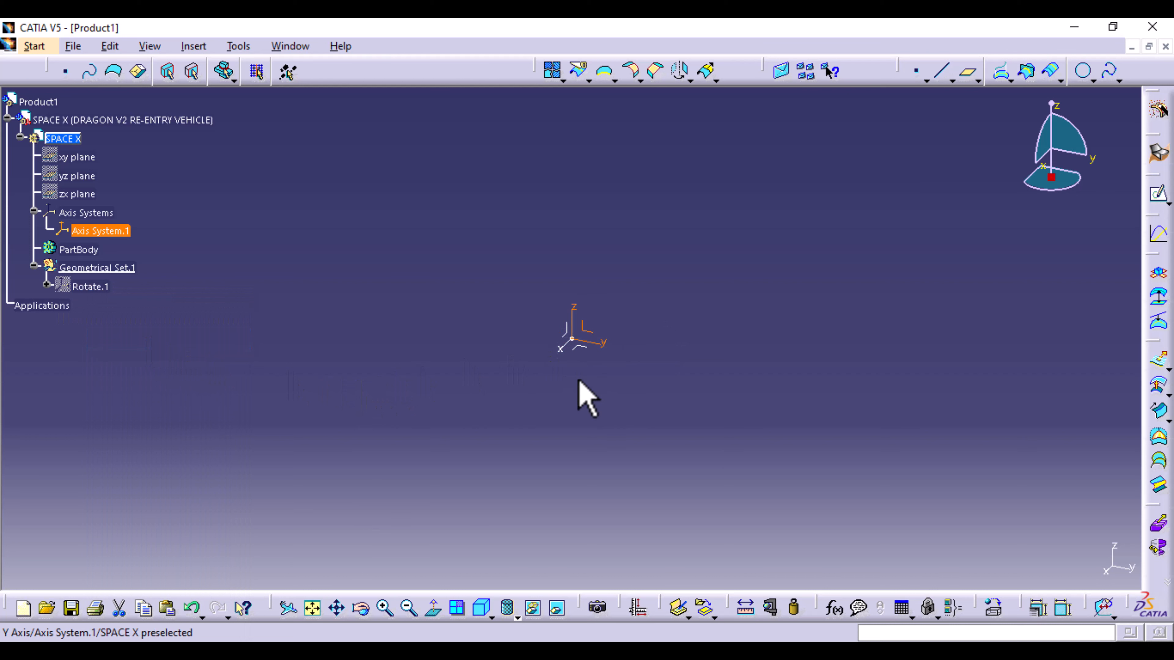
{"action": "left_click", "coordinate": [439, 610]}
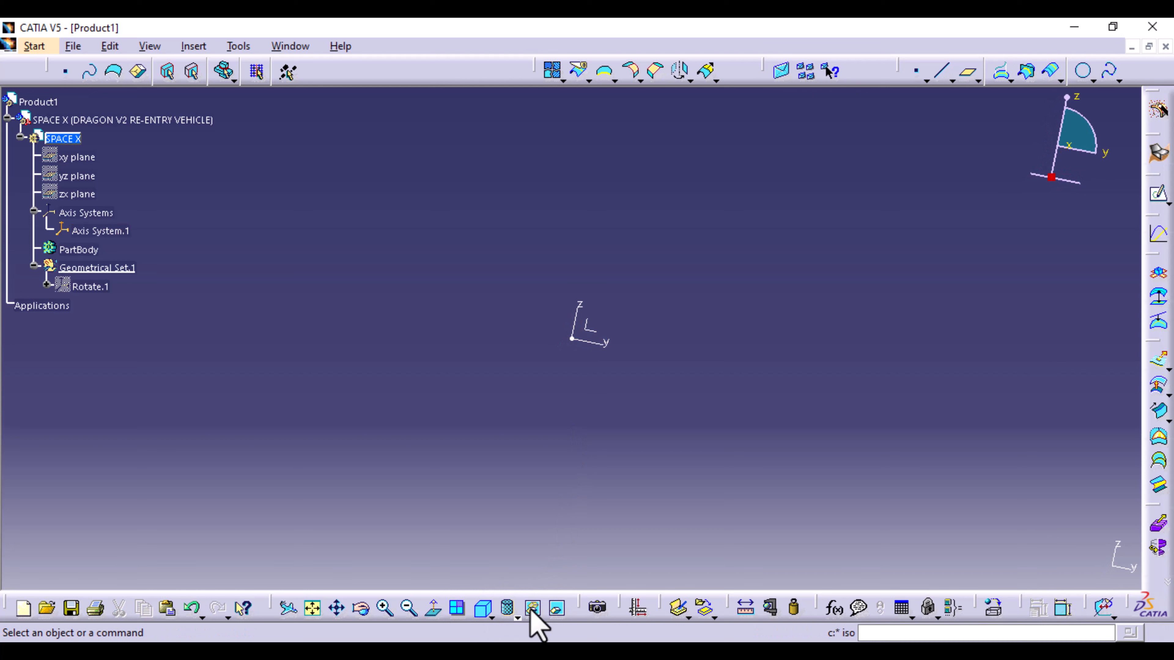
{"action": "left_click", "coordinate": [483, 609]}
{"action": "left_click", "coordinate": [491, 617]}
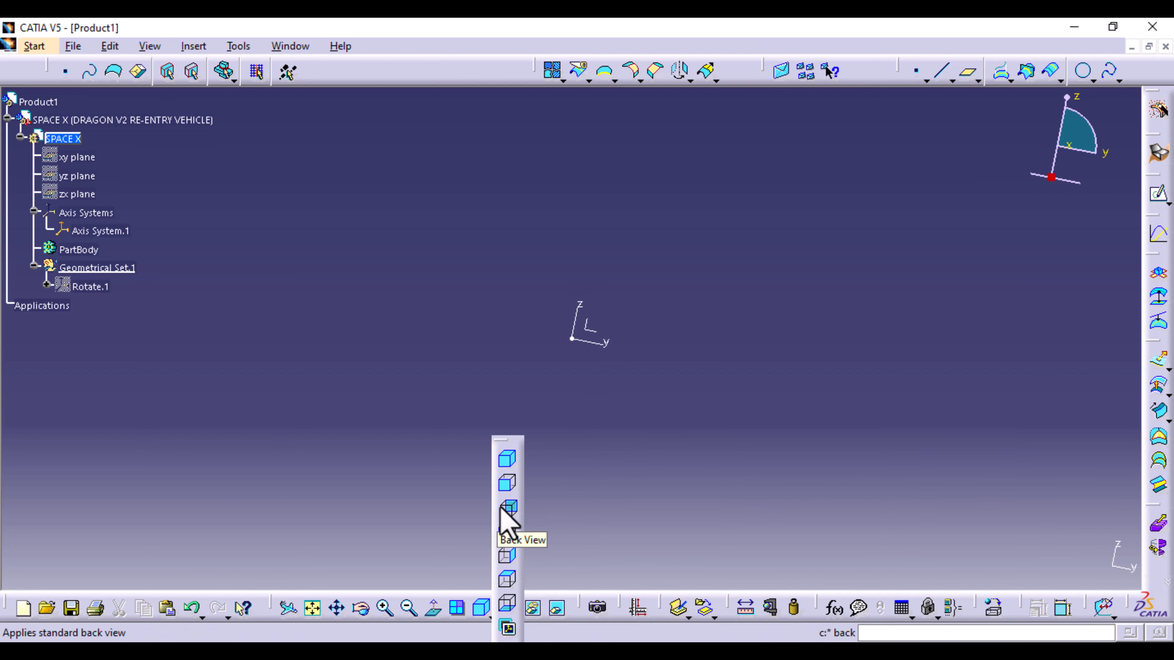
{"action": "left_click", "coordinate": [507, 484]}
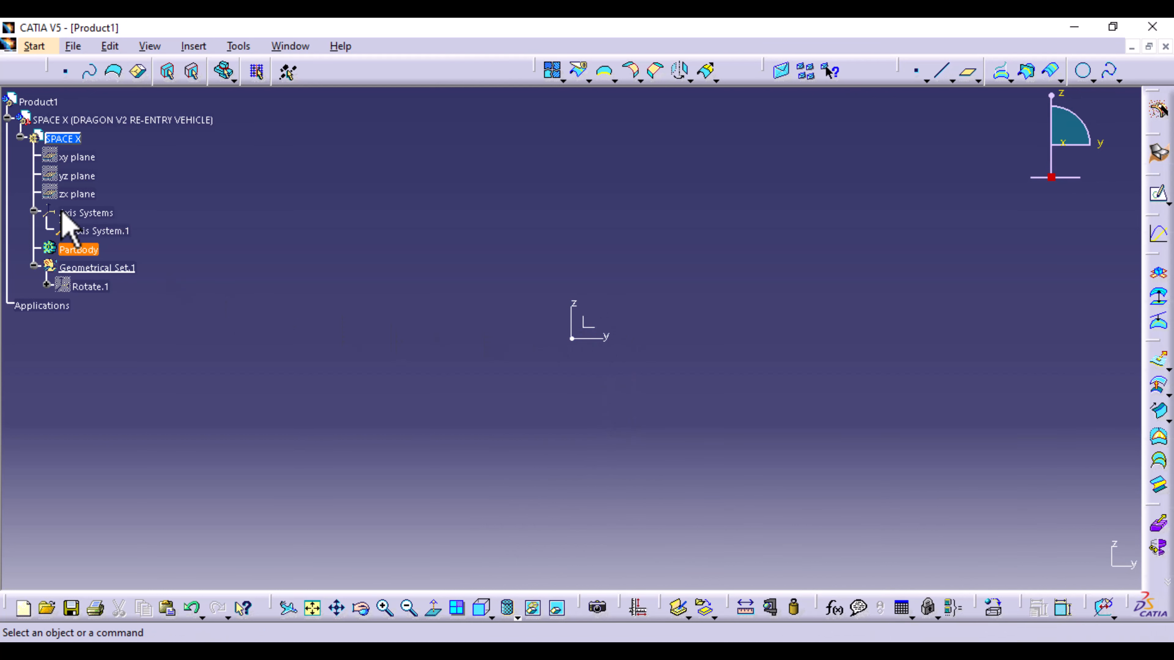
- Activate the DRAGON V2 RE-ENTRY VEHICLE instance and import the 868 x 1148 capsule photo from SKETCH TRACER IMAGES as an immersive sketch
{"action": "double_click", "coordinate": [125, 120]}
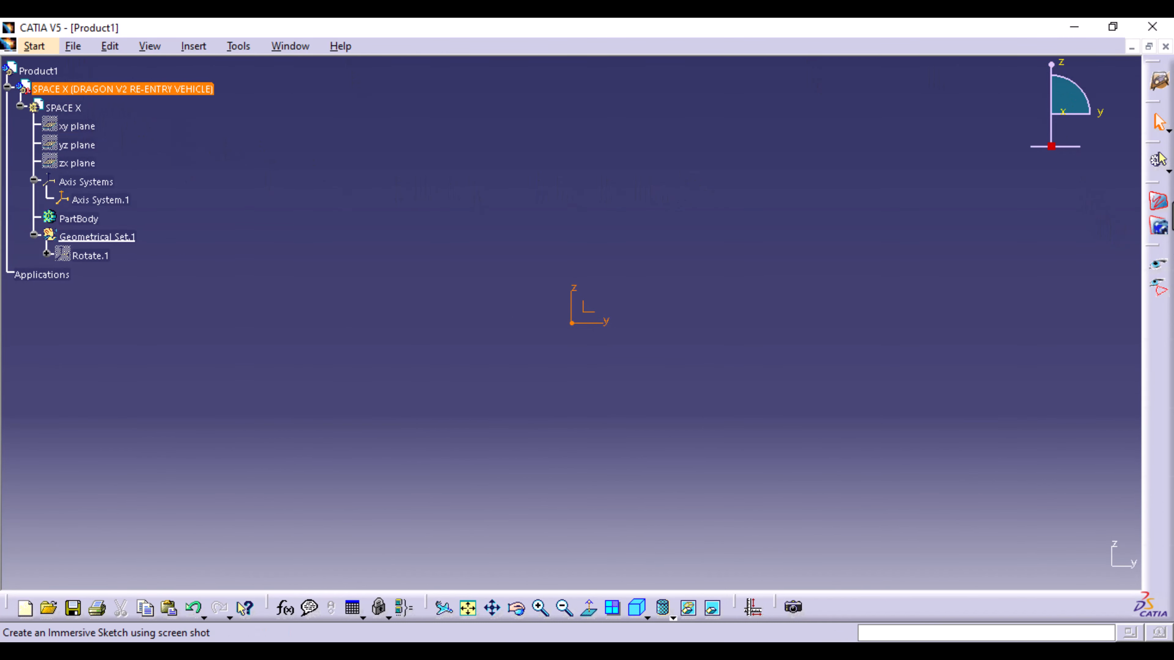
{"action": "left_click", "coordinate": [1161, 203]}
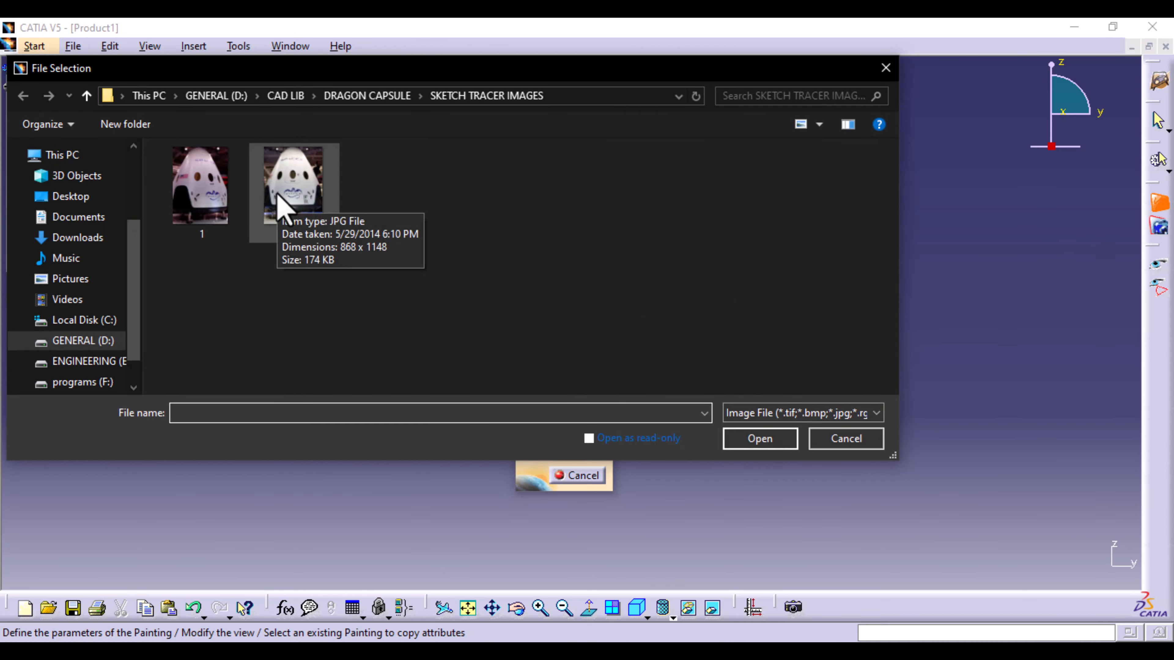
{"action": "double_click", "coordinate": [281, 206]}
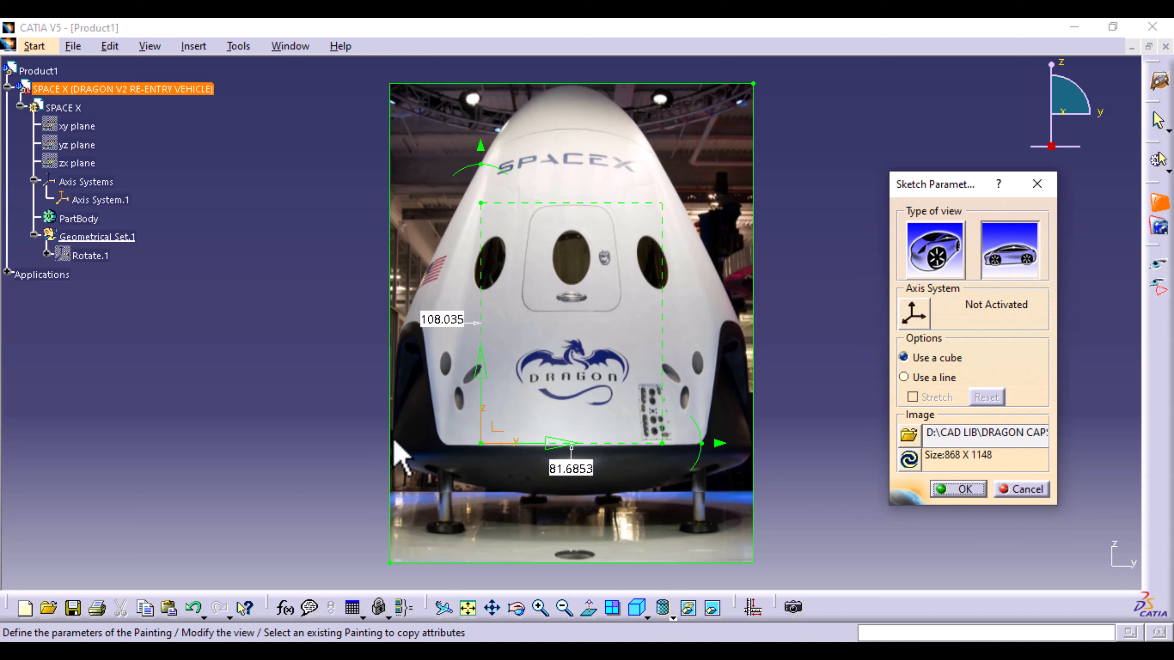
- Place the image axis origin at the capsule's lower centre and stretch the reference frame to the photo's upper and right edges, about 186 by 81 mm
{"action": "left_click", "coordinate": [490, 449]}
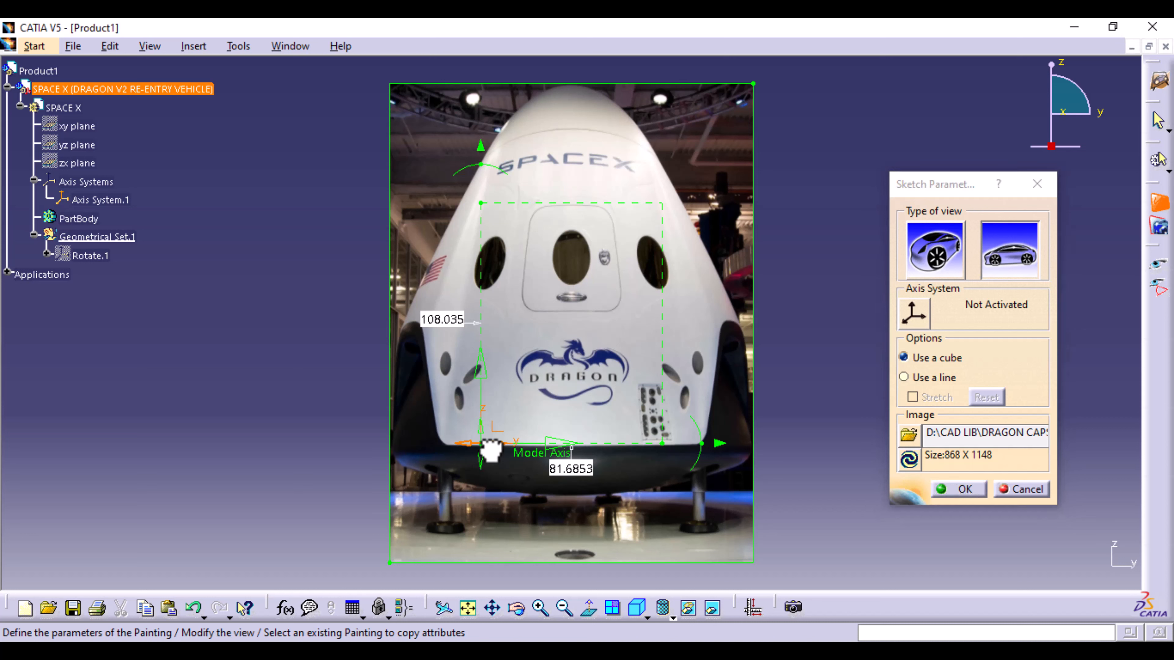
{"action": "left_click_drag", "start_coordinate": [490, 450], "coordinate": [575, 524]}
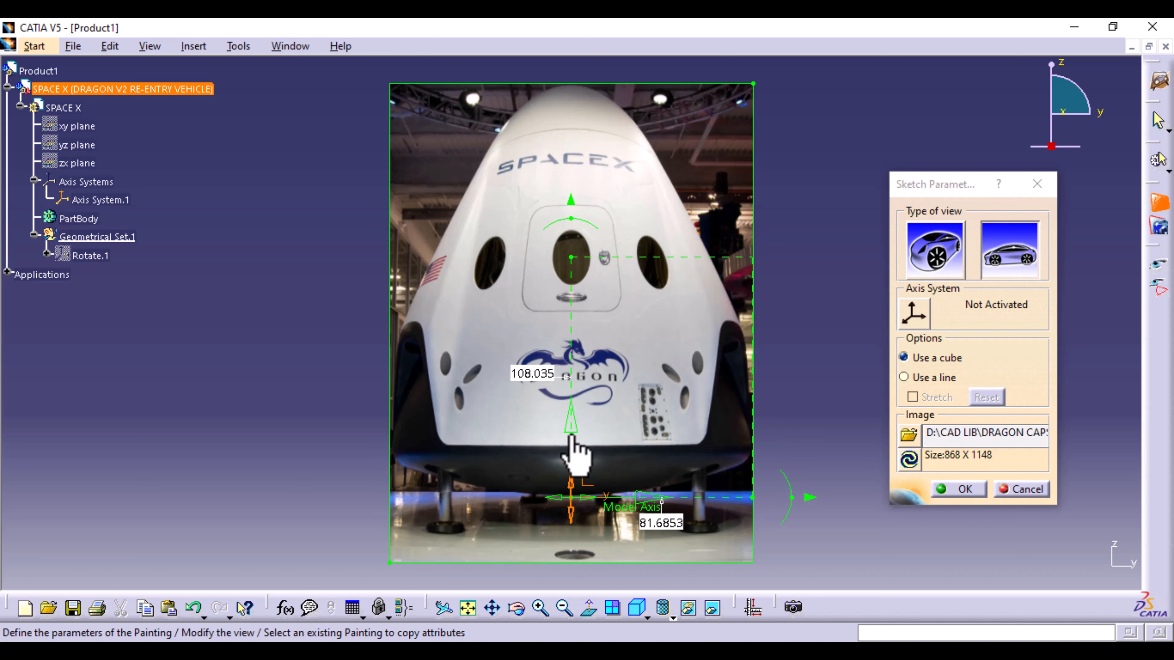
{"action": "left_click_drag", "start_coordinate": [572, 259], "coordinate": [565, 72]}
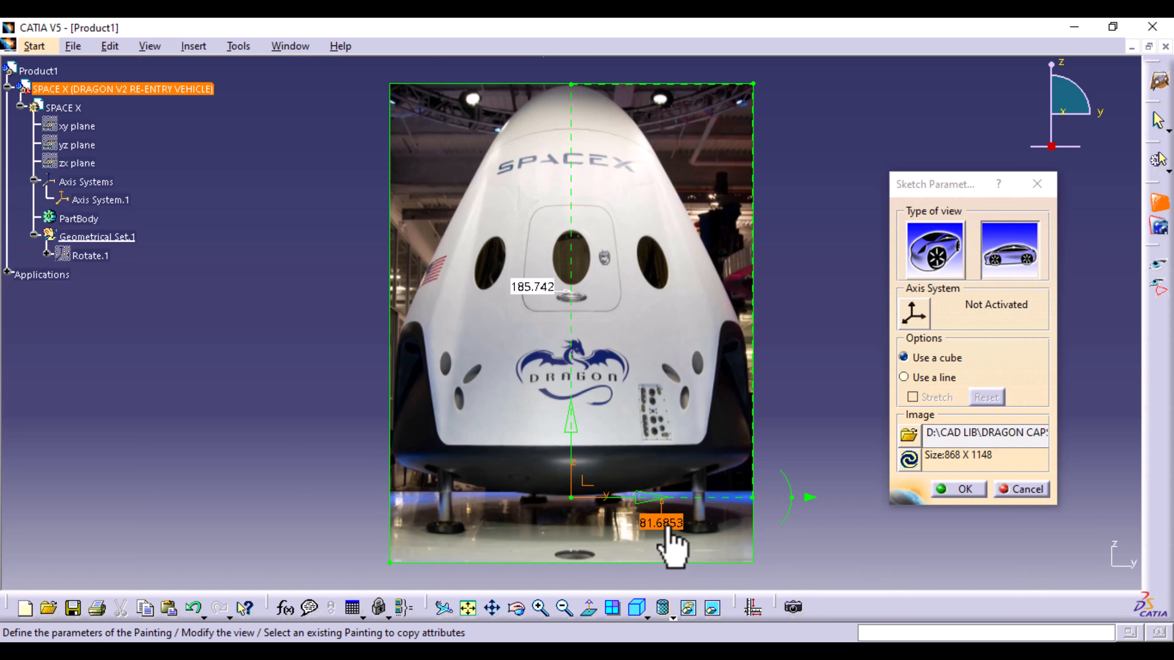
{"action": "left_click_drag", "start_coordinate": [738, 504], "coordinate": [372, 511]}
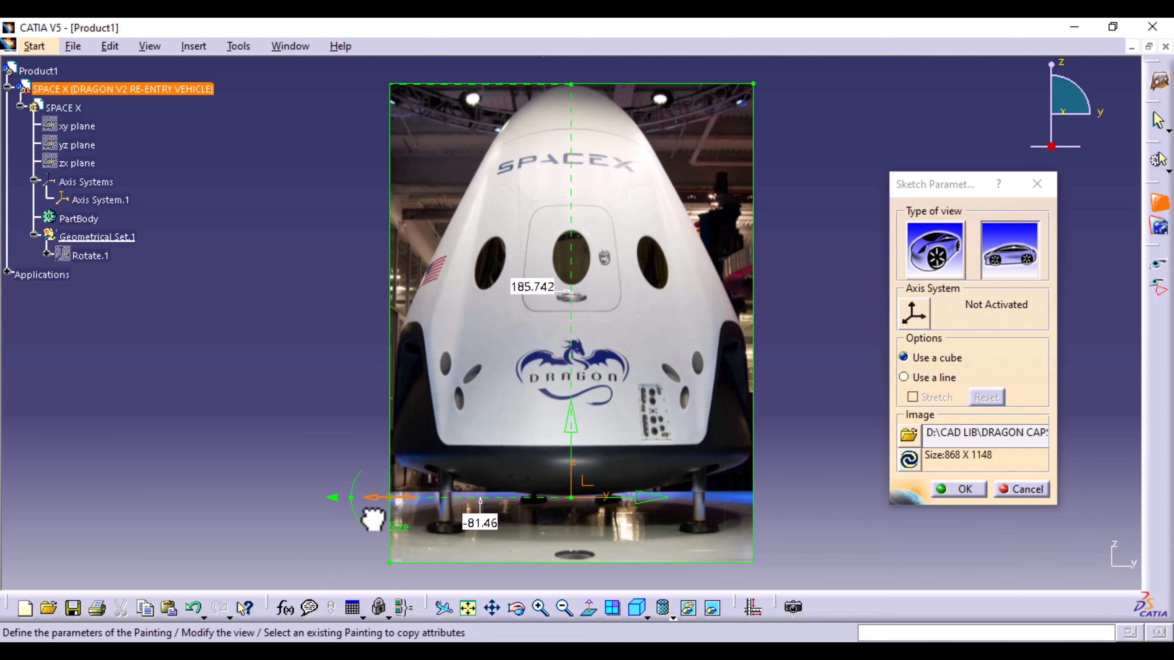
{"action": "left_click_drag", "start_coordinate": [373, 519], "coordinate": [735, 568]}
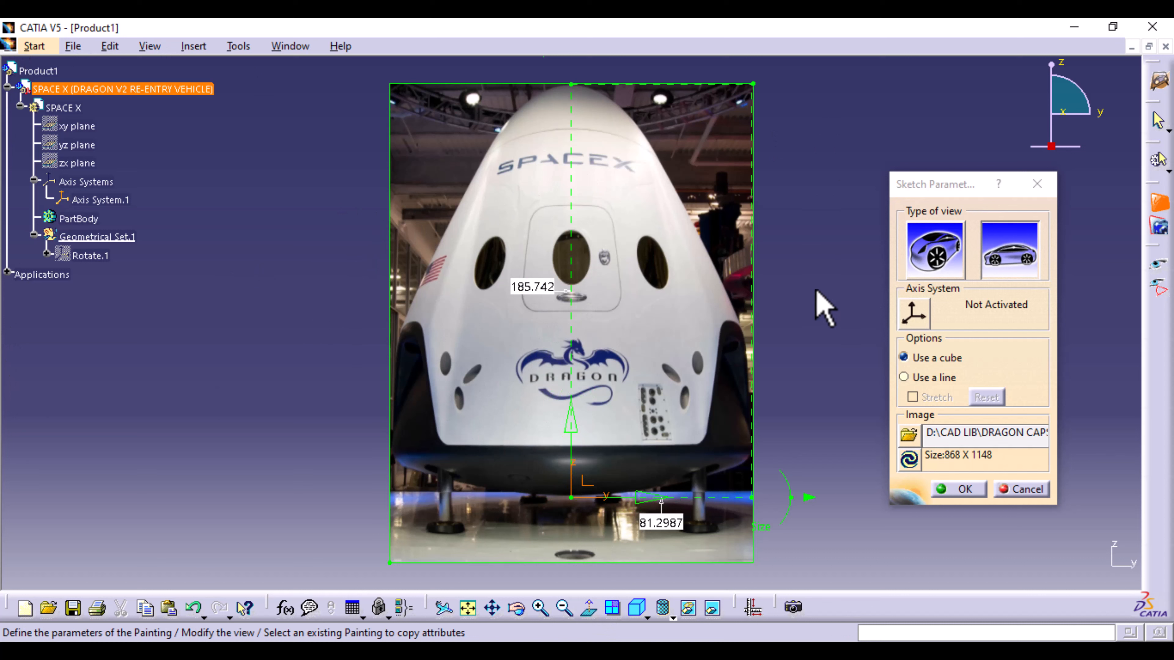
- Set the reference frame's horizontal dimension to 2000 mm and accept the sketch parameters
{"action": "double_click", "coordinate": [676, 524]}
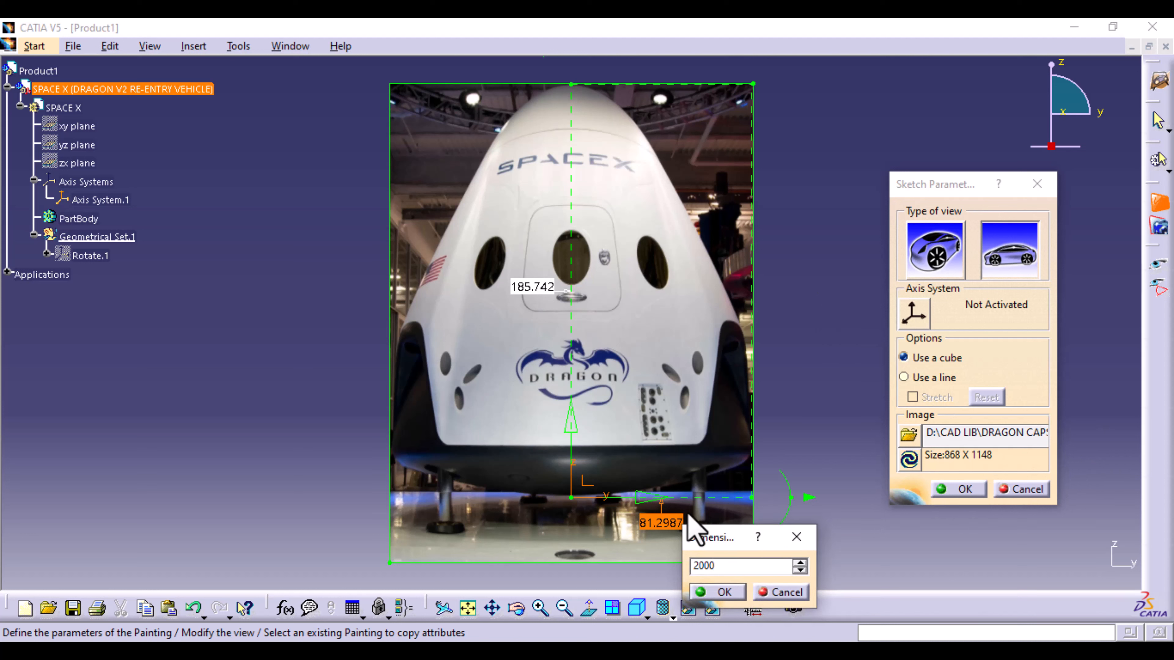
{"action": "left_click", "coordinate": [707, 593]}
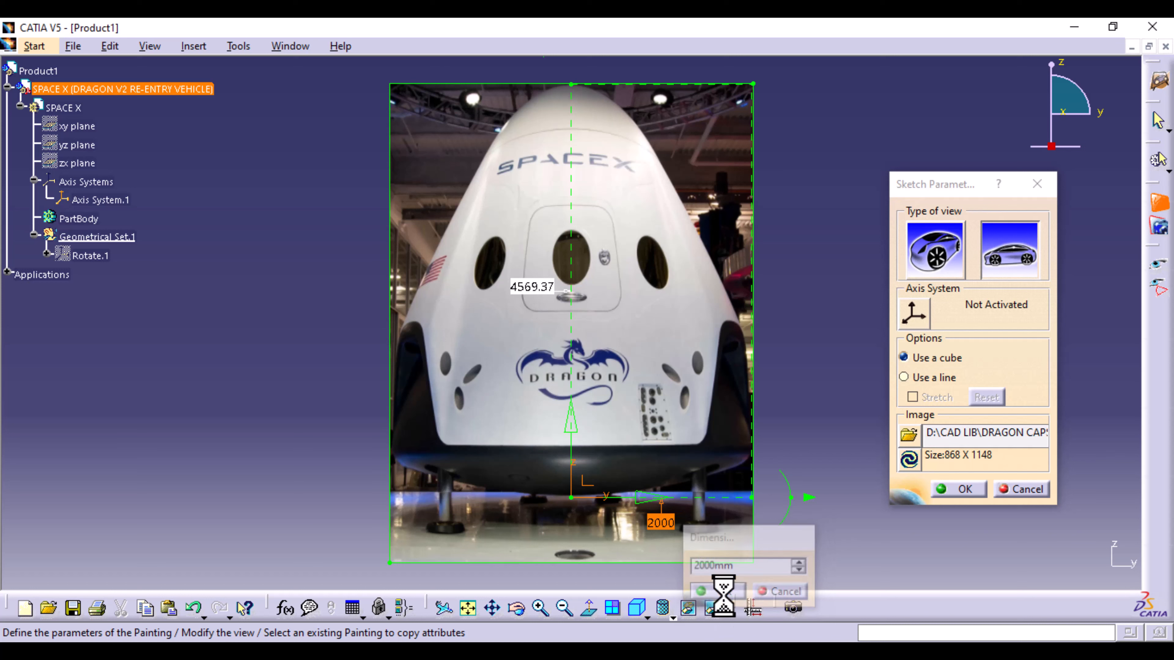
{"action": "left_click", "coordinate": [960, 489]}
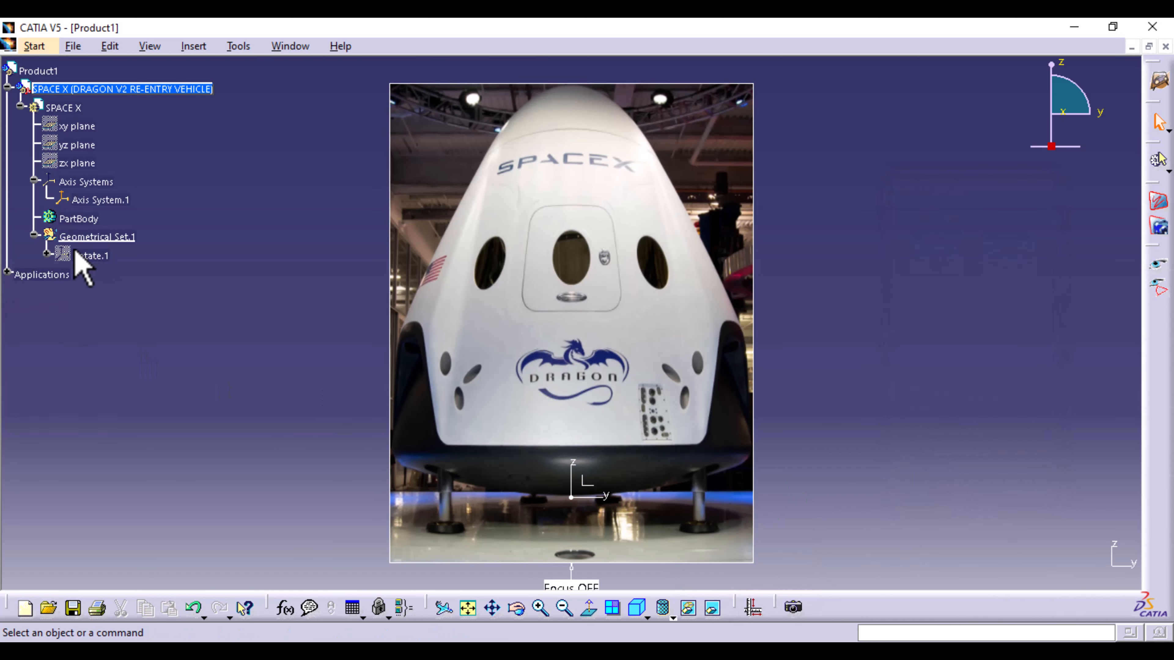
- Hide Painting 1 in the Painting Gallery under Applications
{"action": "left_click", "coordinate": [7, 272]}
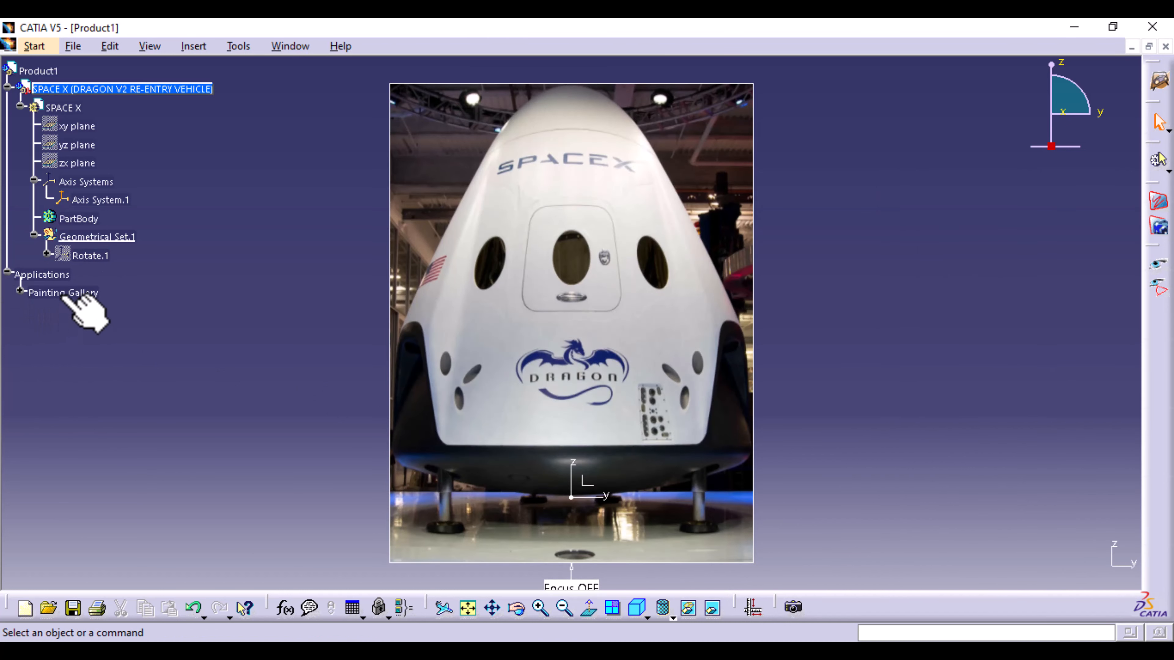
{"action": "left_click", "coordinate": [20, 291]}
{"action": "right_click", "coordinate": [86, 312]}
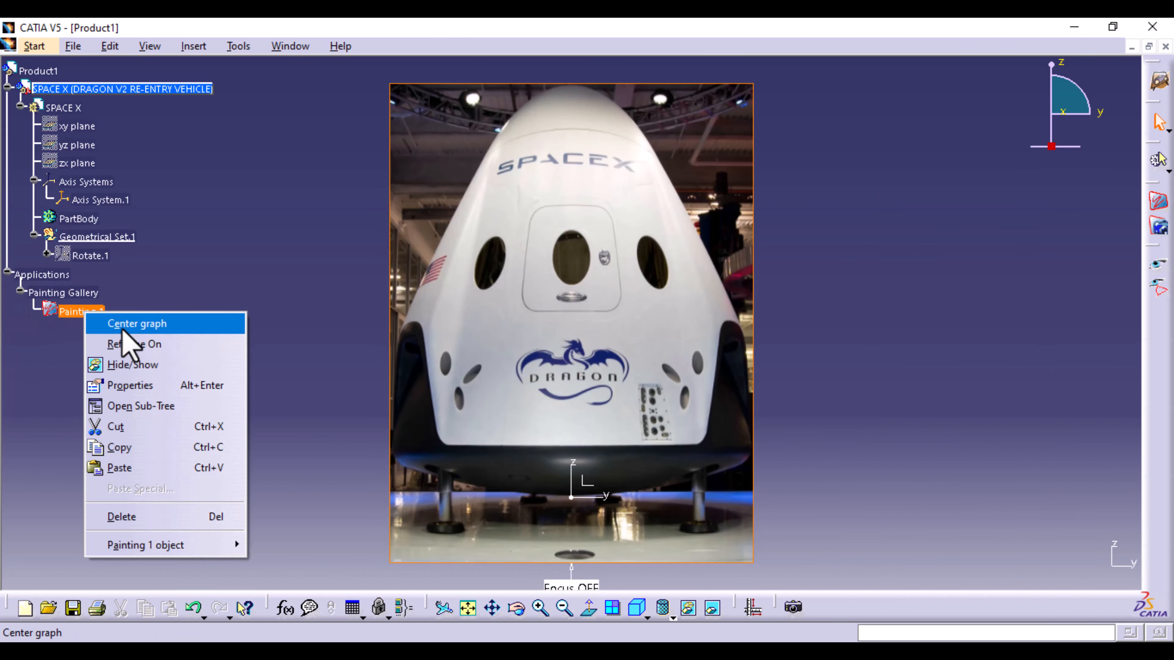
{"action": "left_click", "coordinate": [133, 365]}
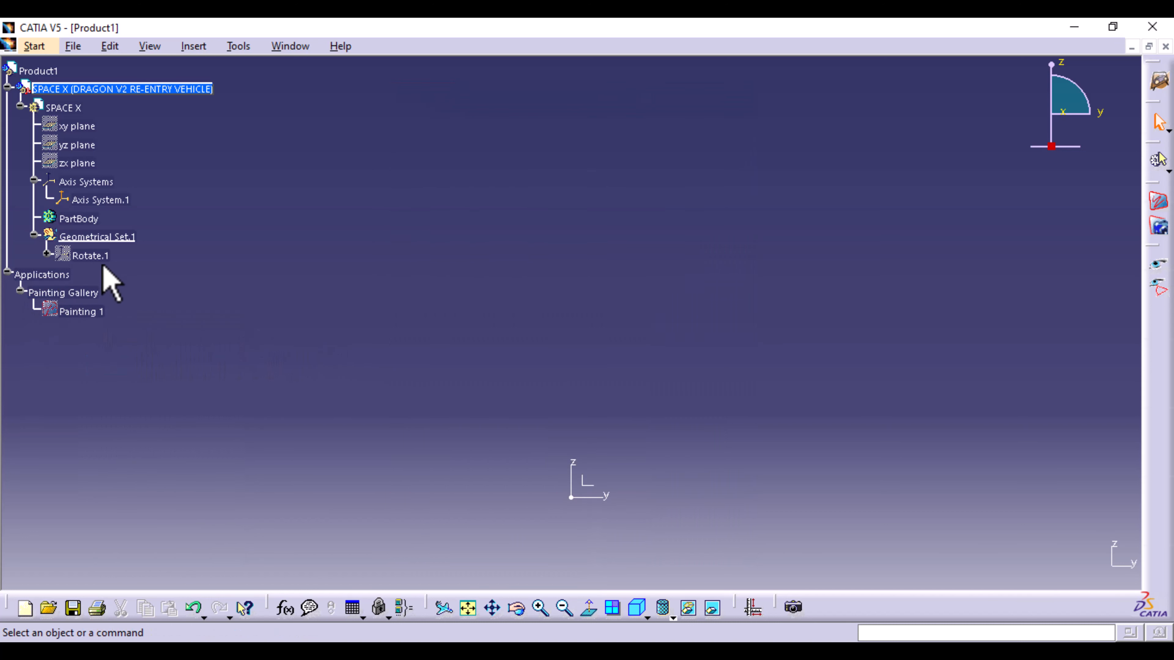
{"action": "left_click", "coordinate": [648, 619]}
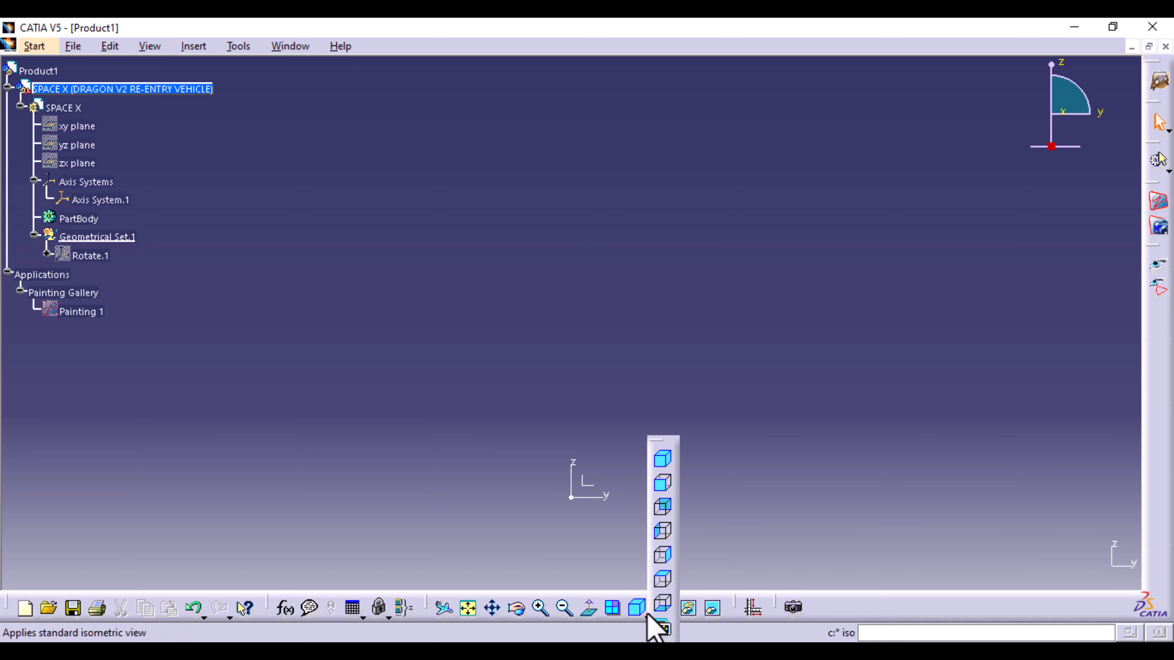
{"action": "left_click", "coordinate": [664, 629]}
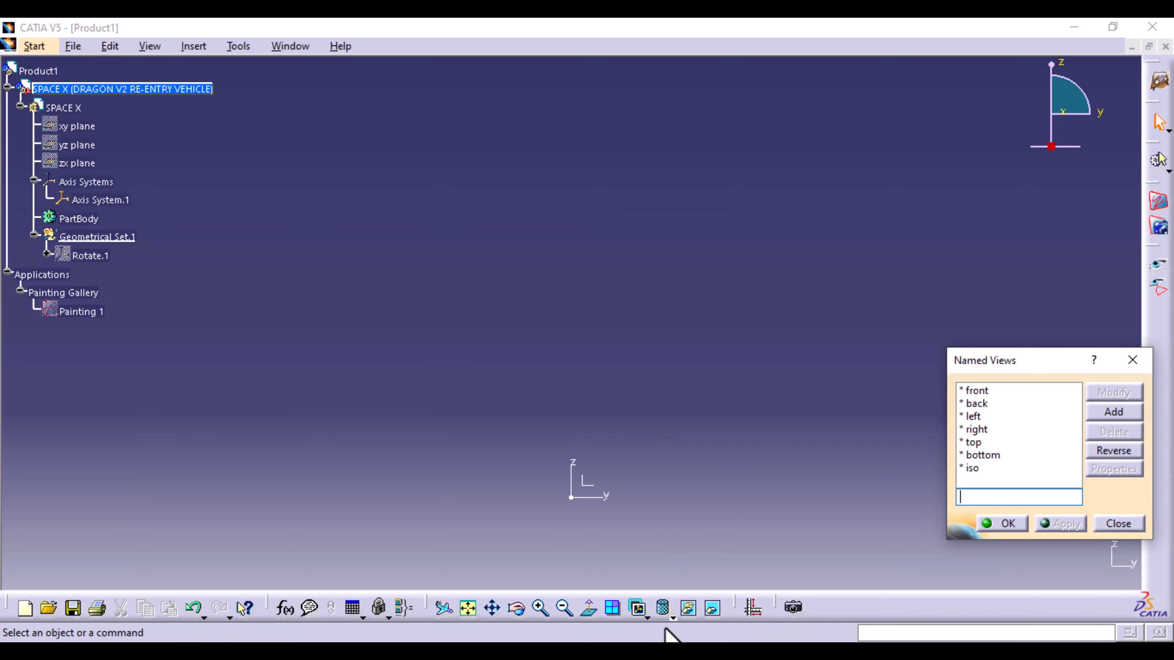
{"action": "left_click", "coordinate": [1109, 413]}
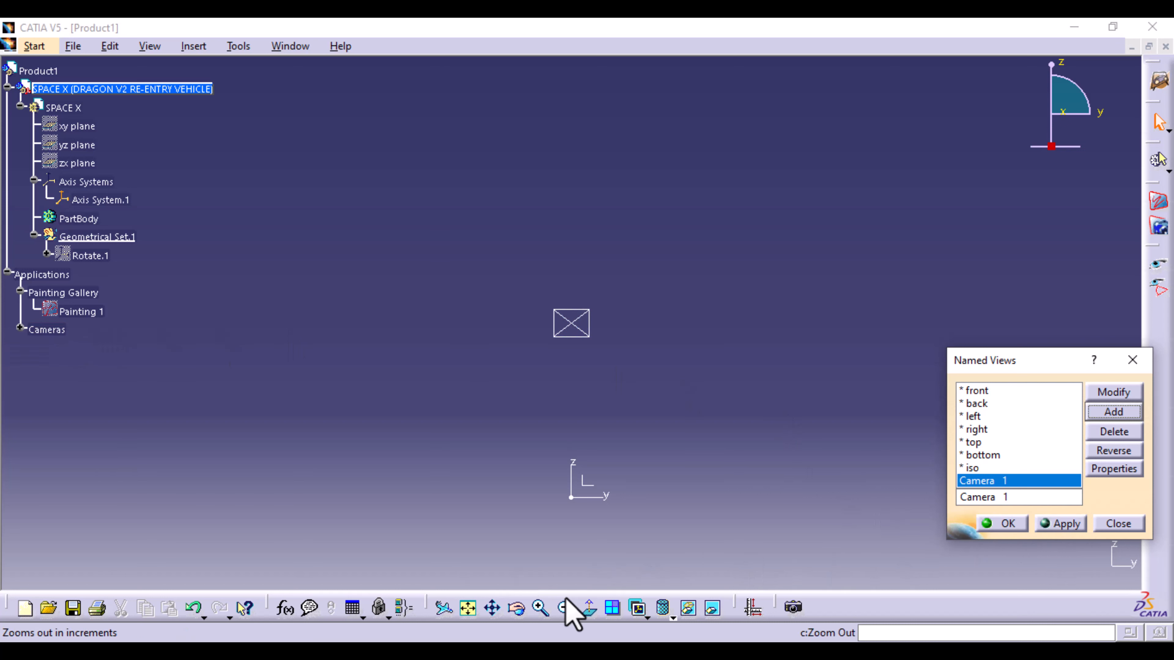
{"action": "left_click", "coordinate": [74, 257]}
{"action": "right_click", "coordinate": [88, 255]}
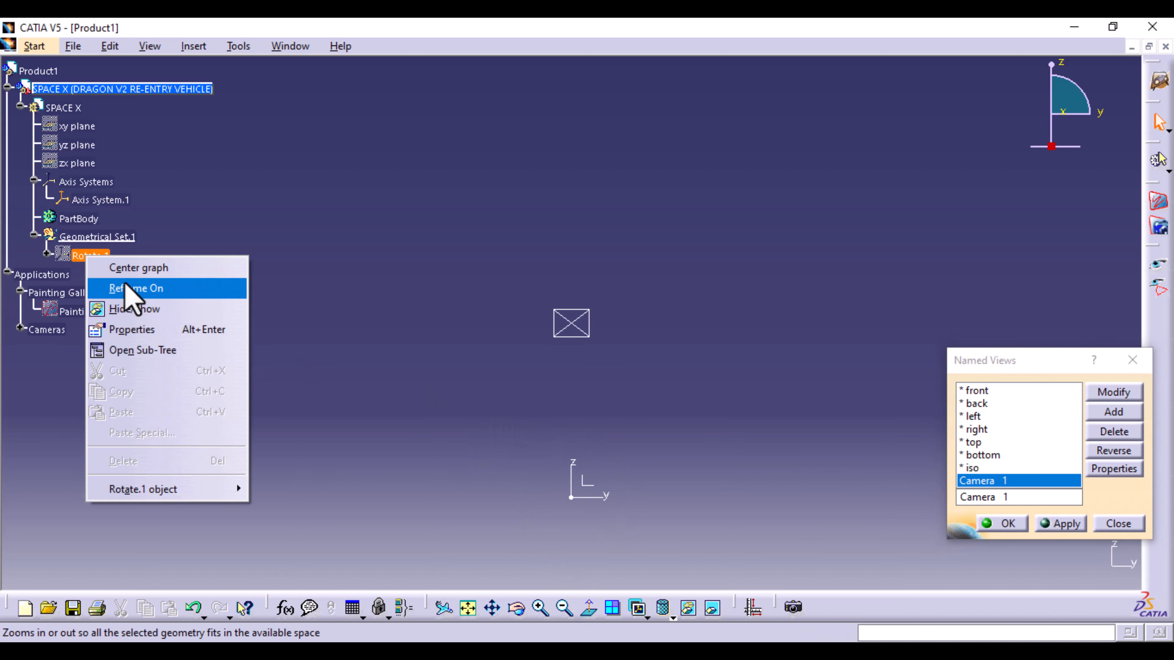
{"action": "left_click", "coordinate": [156, 311]}
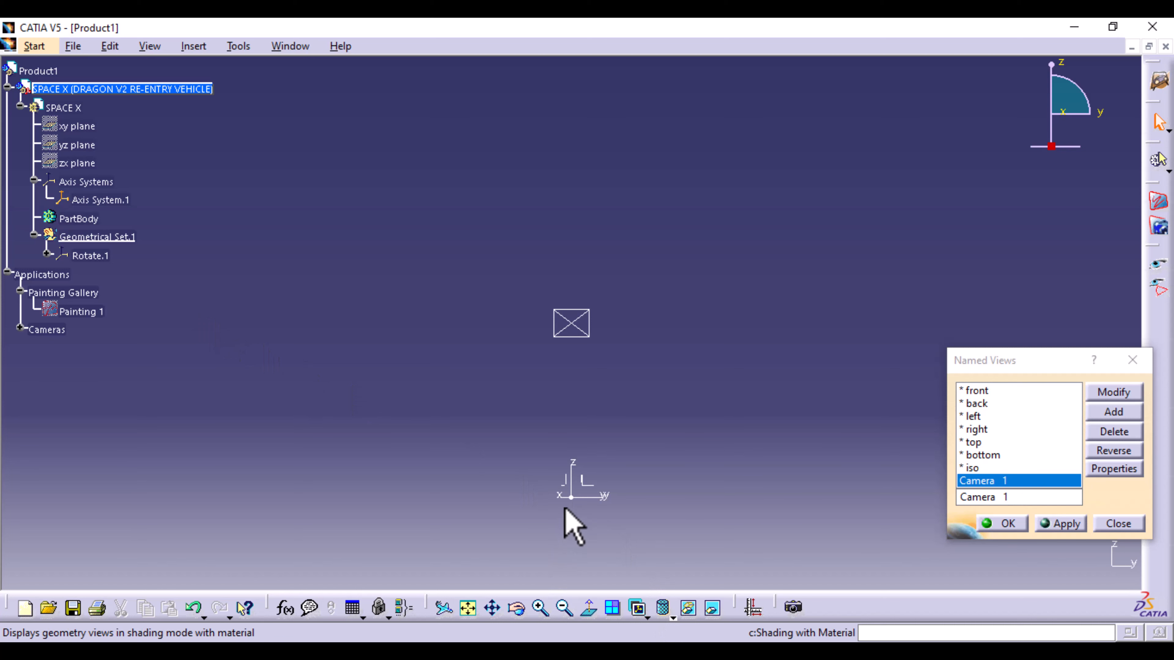
{"action": "left_click", "coordinate": [1118, 524]}
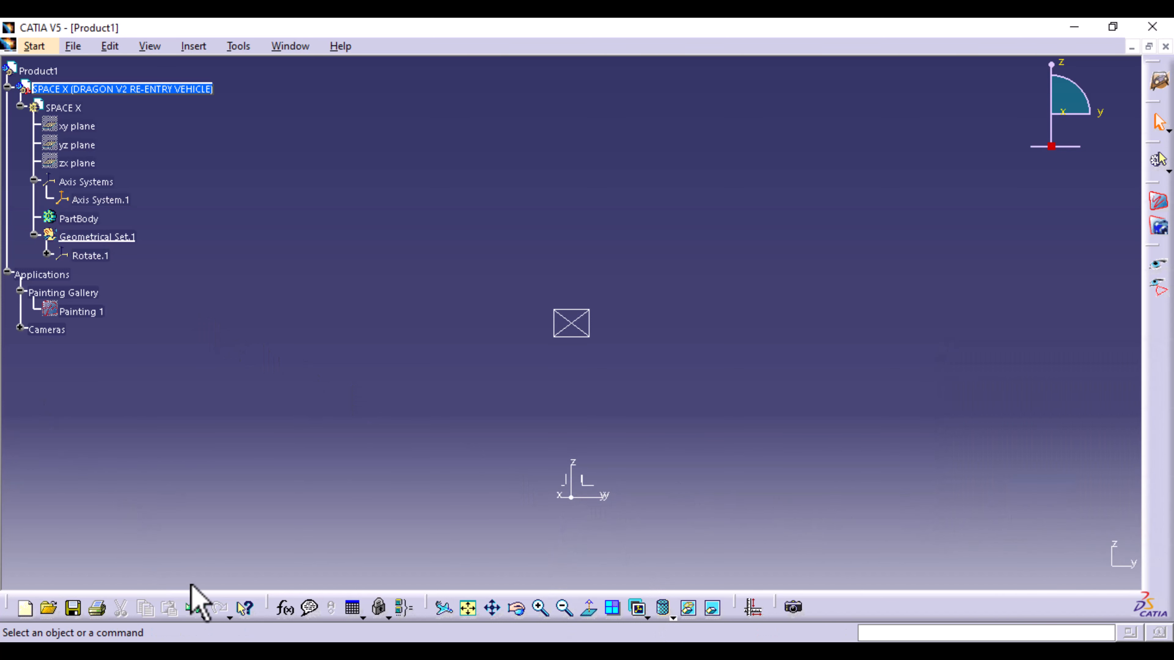
{"action": "left_click", "coordinate": [194, 608]}
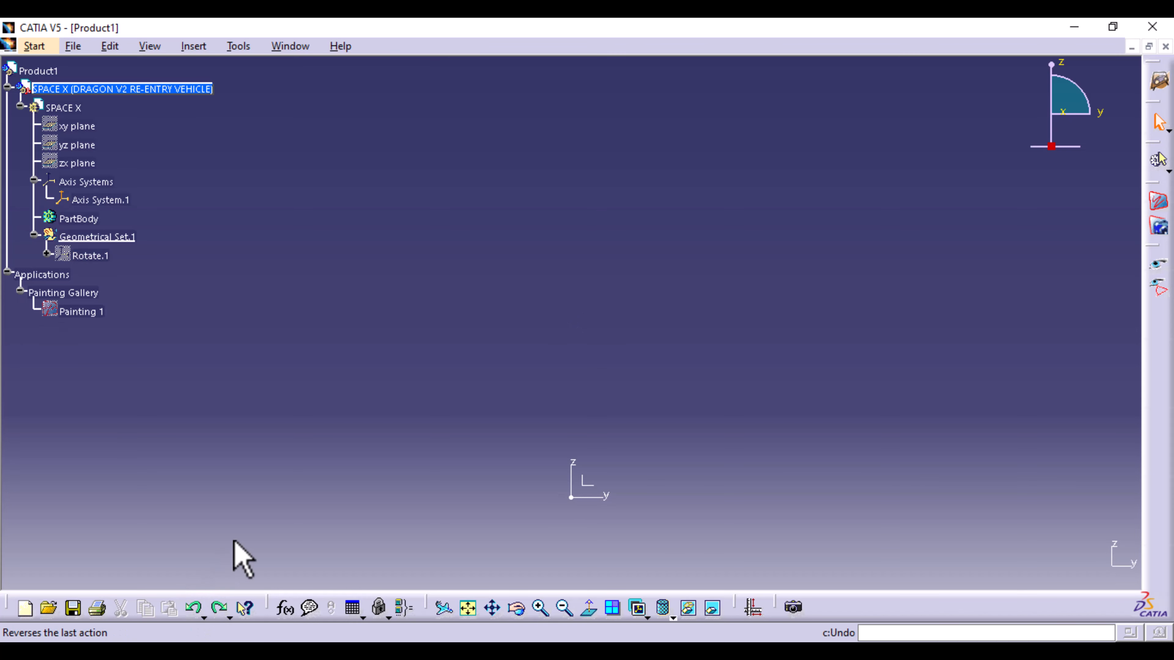
- Show the Rotate.1 axis system and hide Axis System.1
{"action": "right_click", "coordinate": [99, 256]}
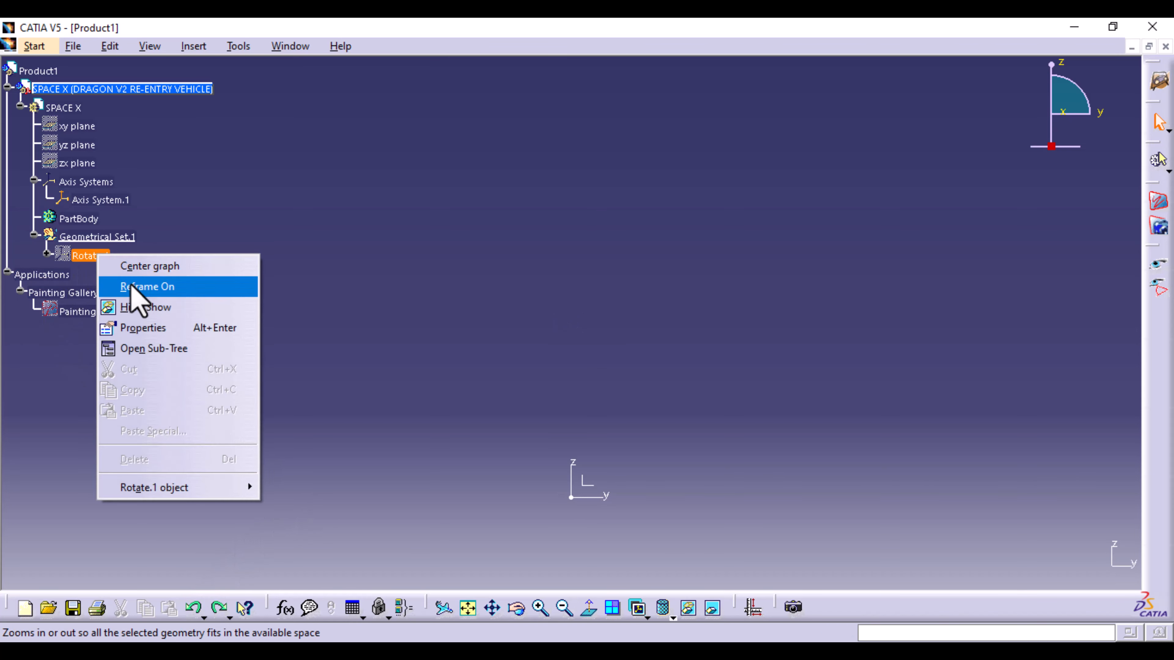
{"action": "left_click", "coordinate": [146, 307]}
{"action": "right_click", "coordinate": [90, 201]}
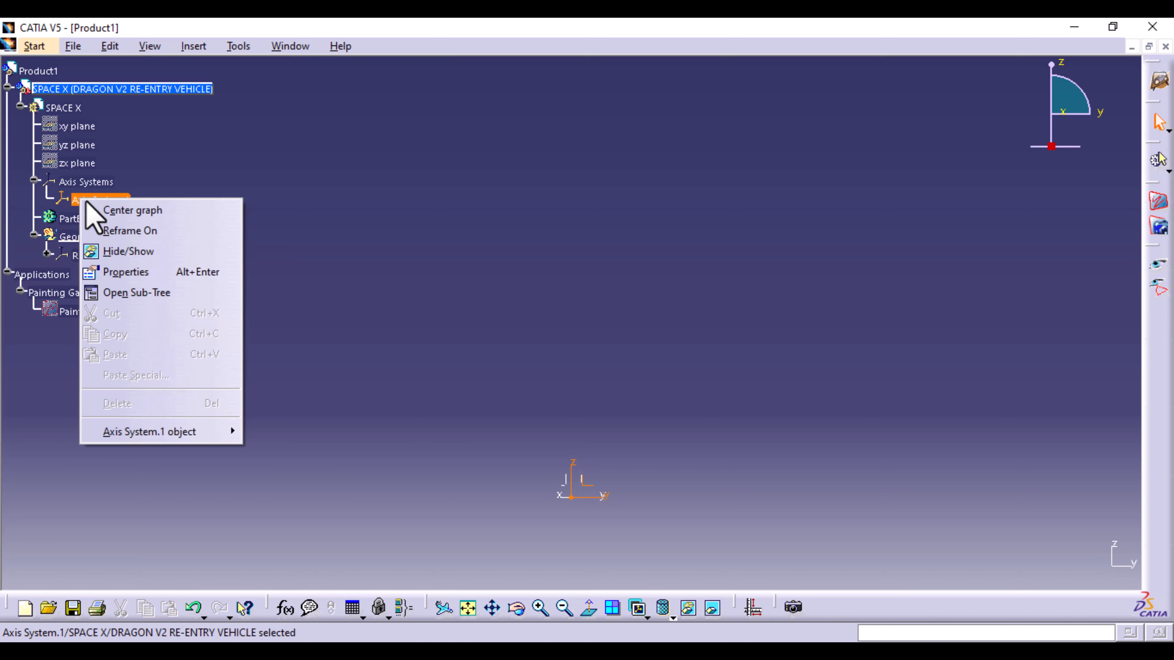
{"action": "left_click", "coordinate": [147, 249]}
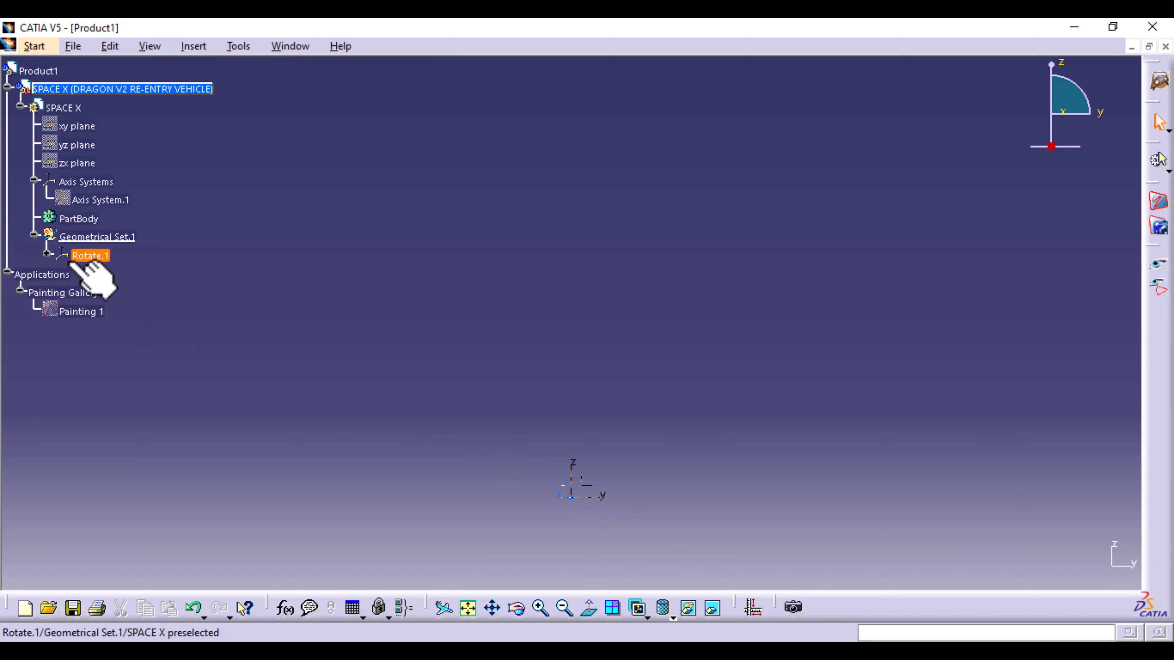
- Orient the view normal to the yz plane of Rotate.1 and save it as a new named camera view
{"action": "left_click", "coordinate": [83, 258]}
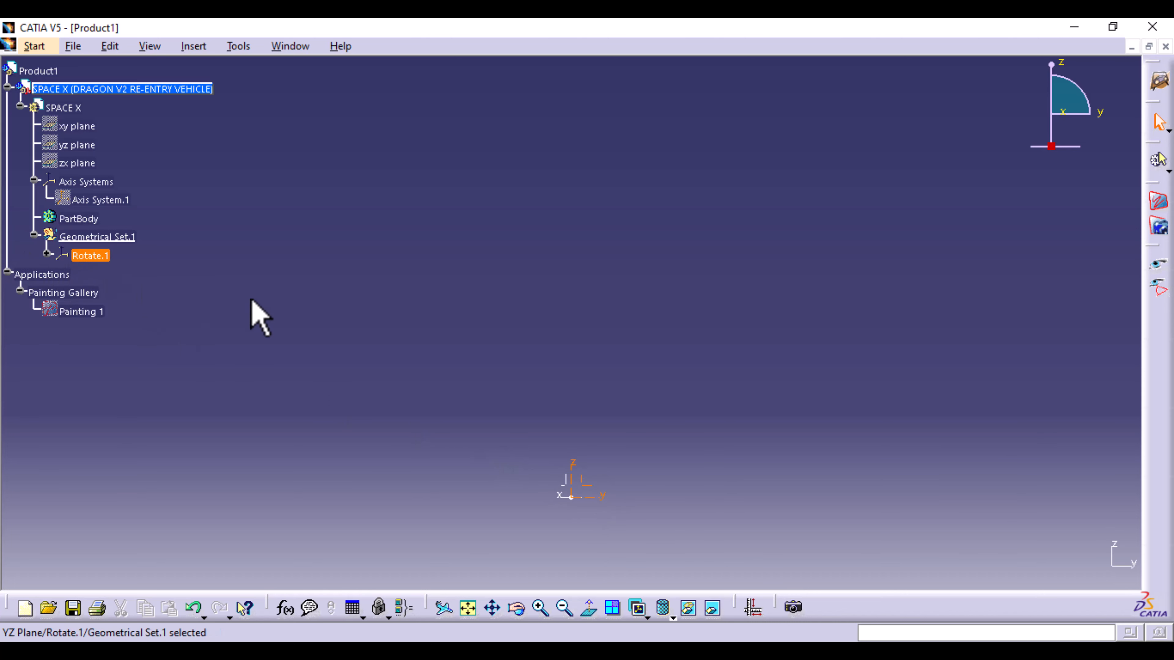
{"action": "left_click", "coordinate": [588, 610]}
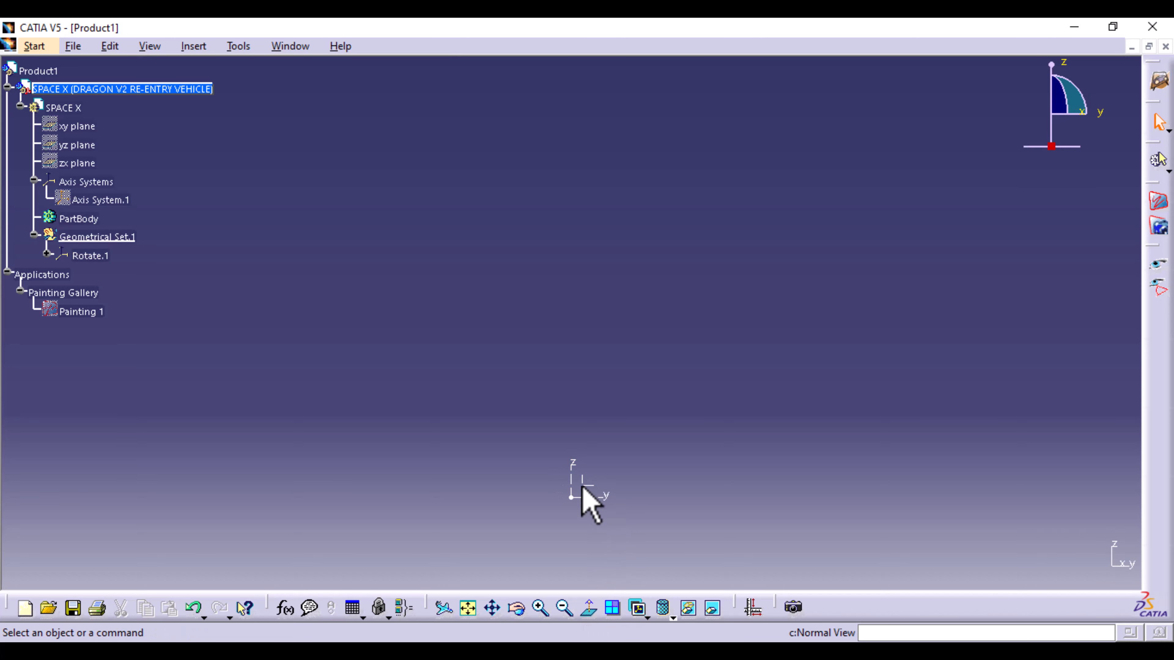
{"action": "left_click", "coordinate": [638, 610]}
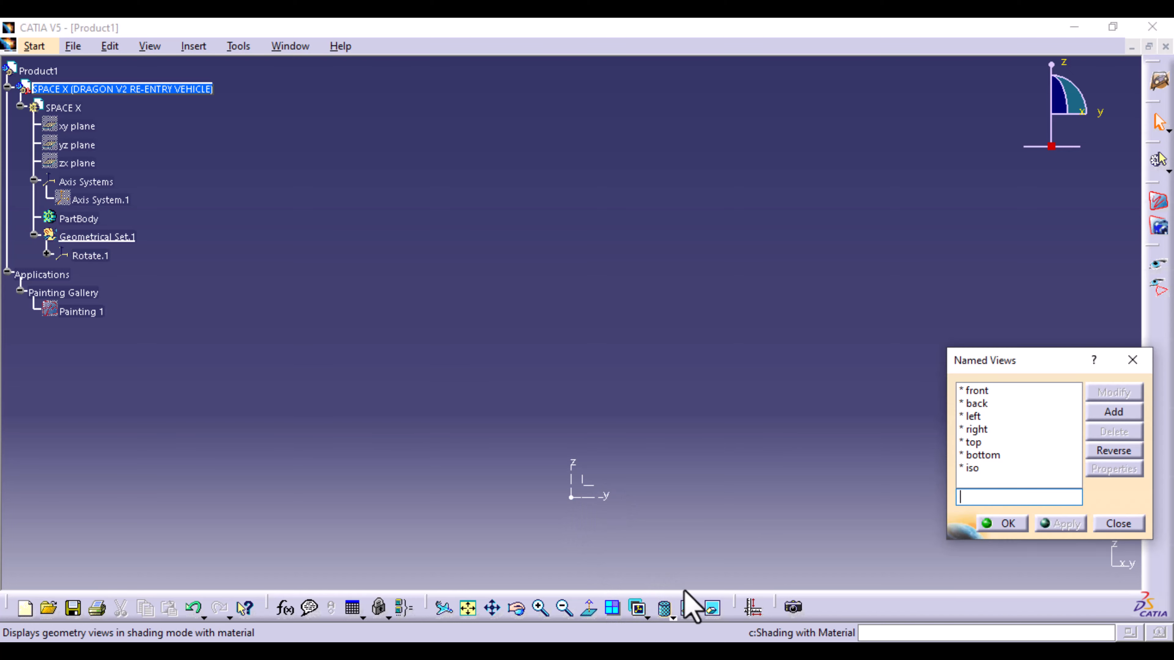
{"action": "left_click", "coordinate": [1112, 413]}
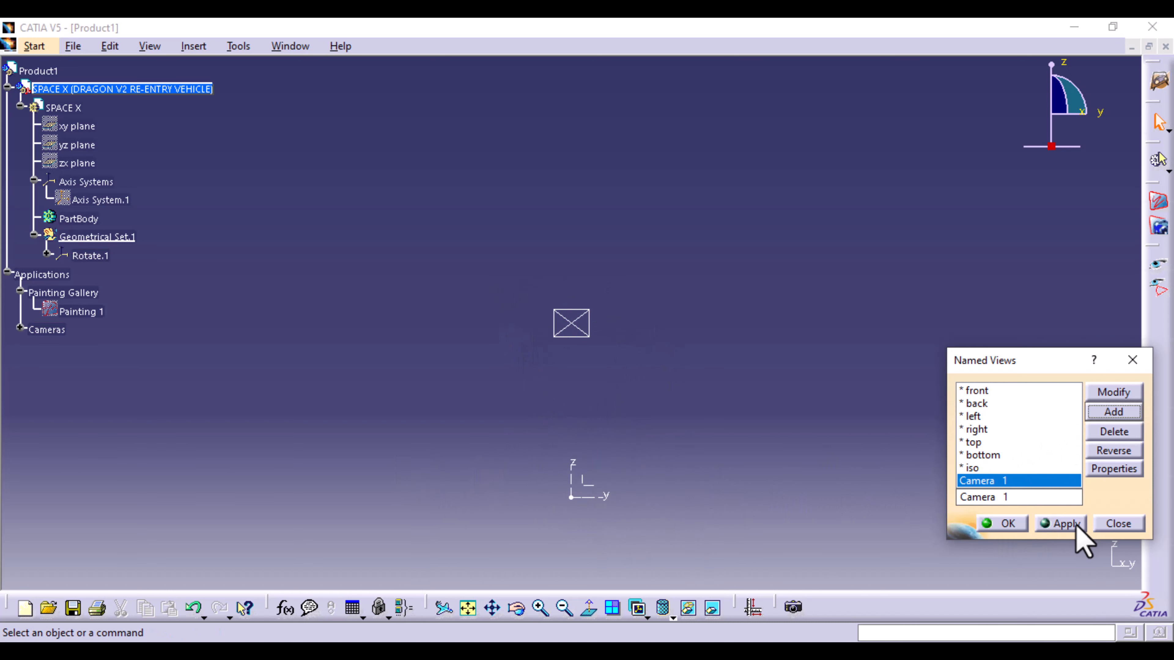
{"action": "left_click", "coordinate": [19, 328]}
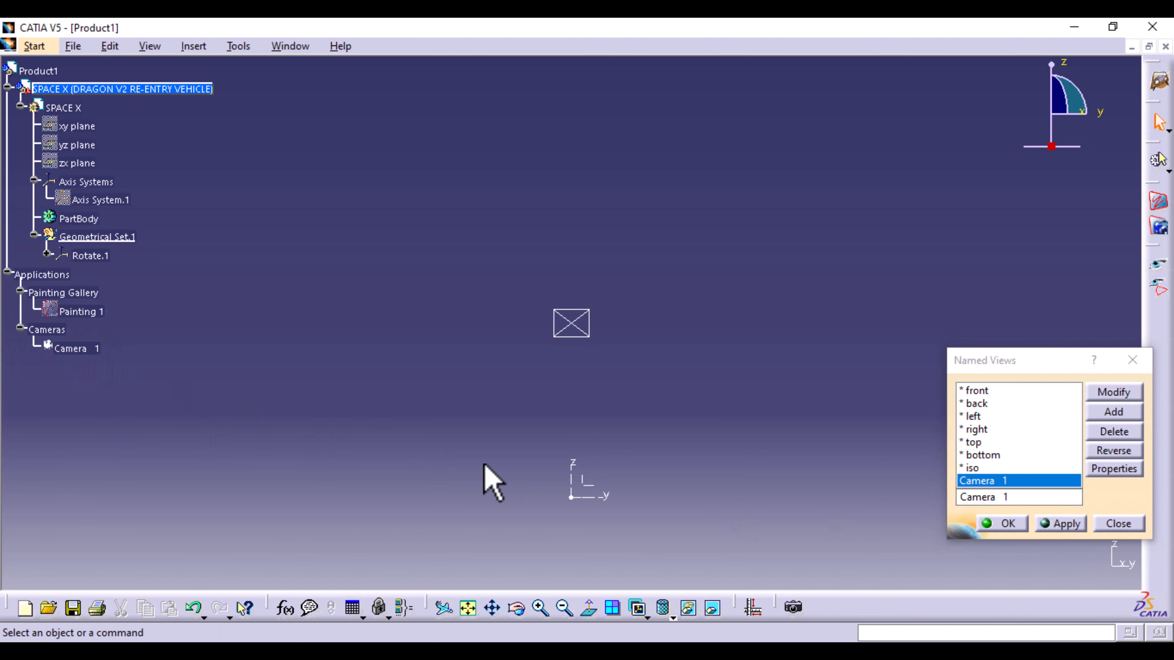
{"action": "left_click", "coordinate": [1005, 519]}
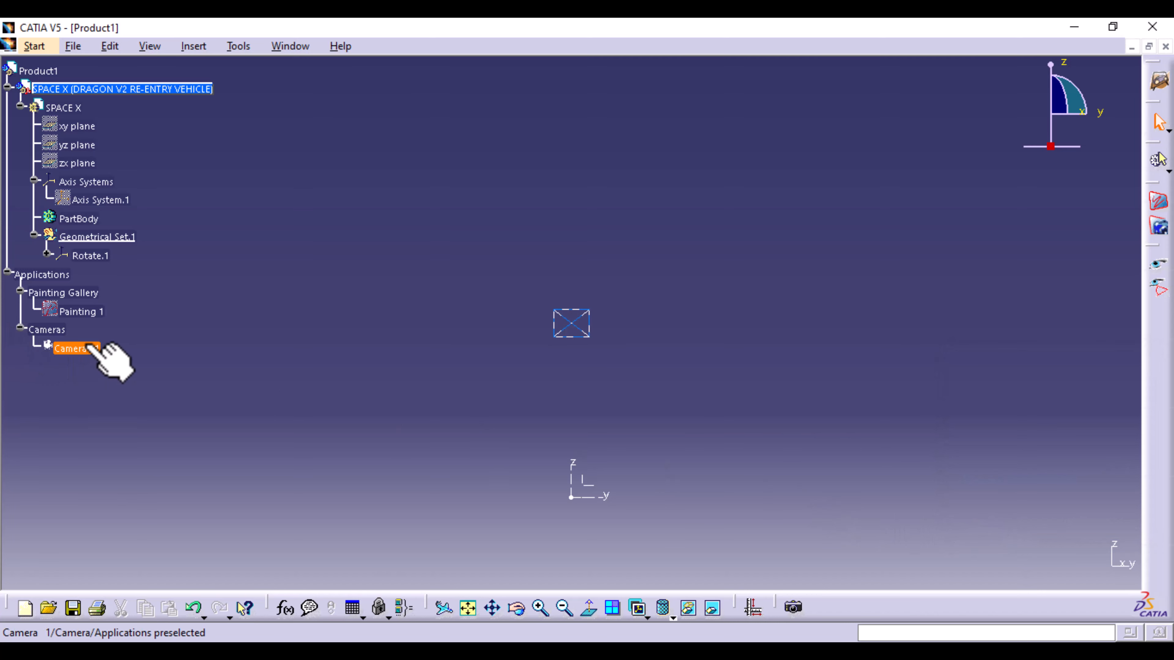
- Check the saved camera by applying the front named view and then restoring Camera 1
{"action": "left_click", "coordinate": [639, 610]}
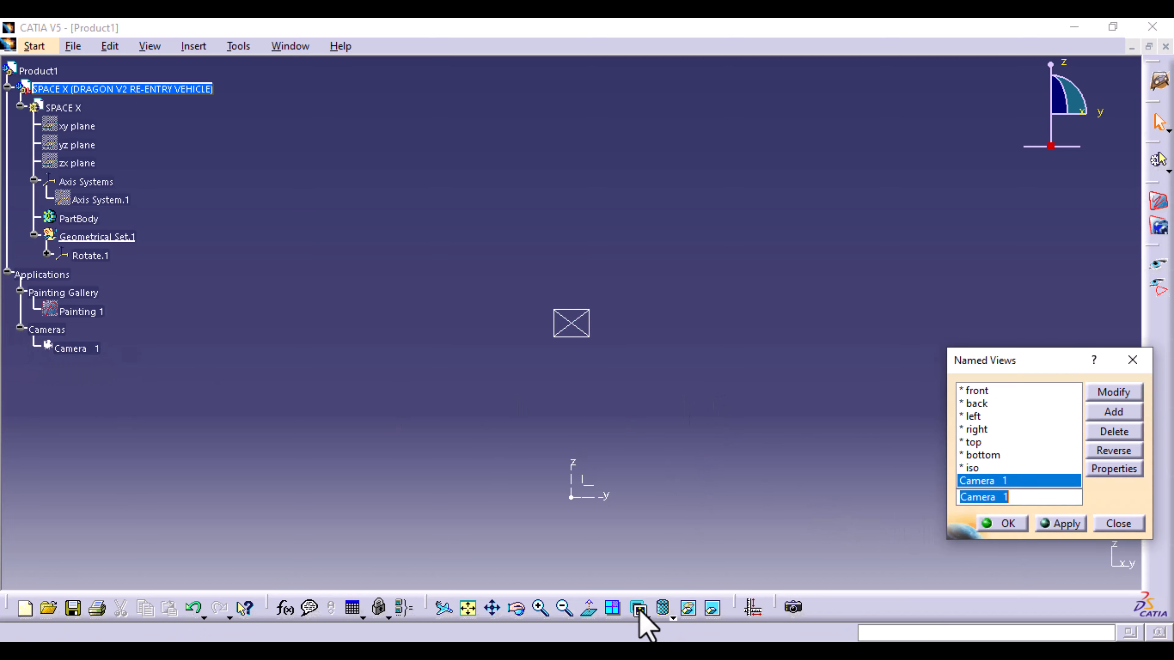
{"action": "left_click", "coordinate": [987, 392]}
{"action": "left_click", "coordinate": [1072, 525]}
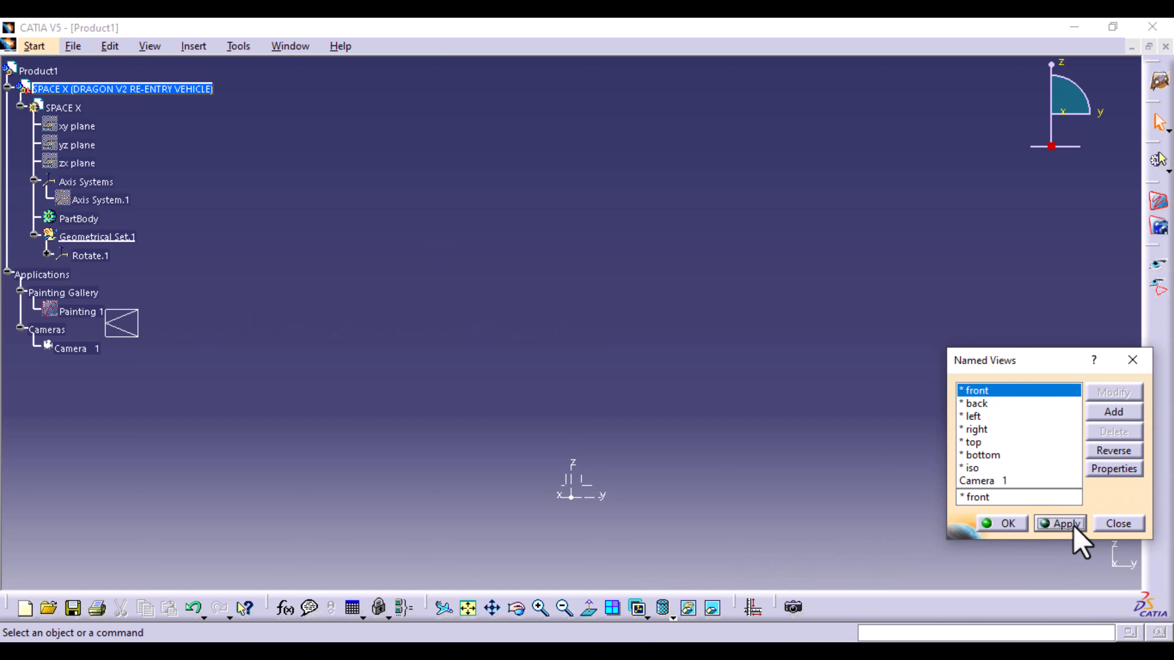
{"action": "left_click", "coordinate": [1000, 481]}
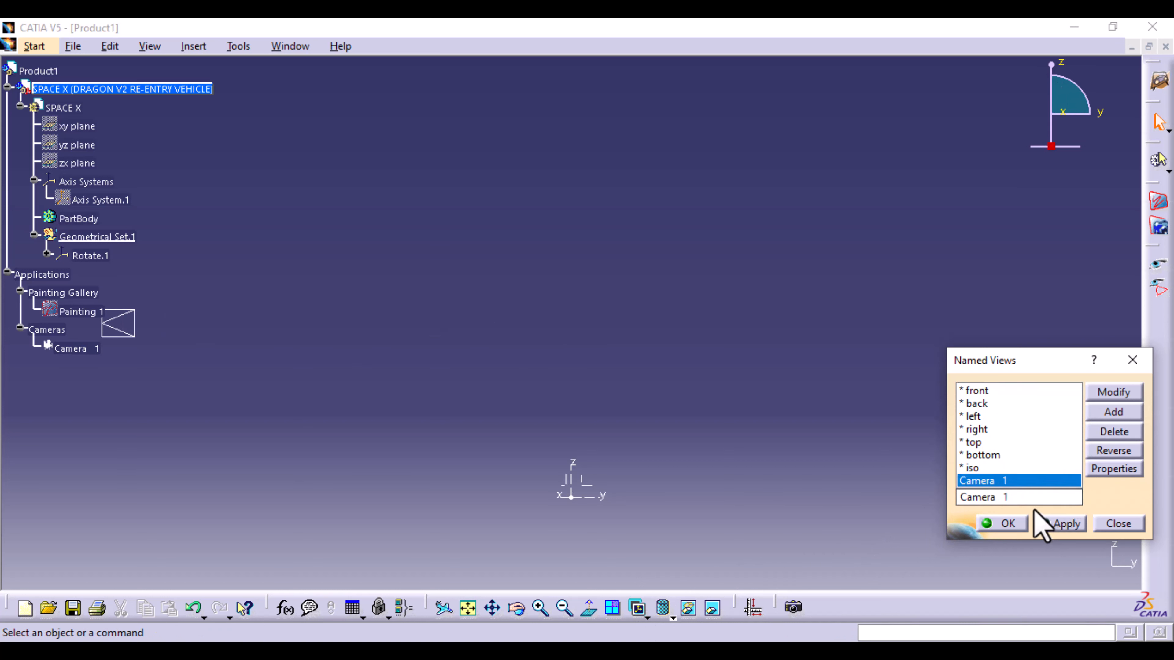
{"action": "left_click", "coordinate": [1073, 525]}
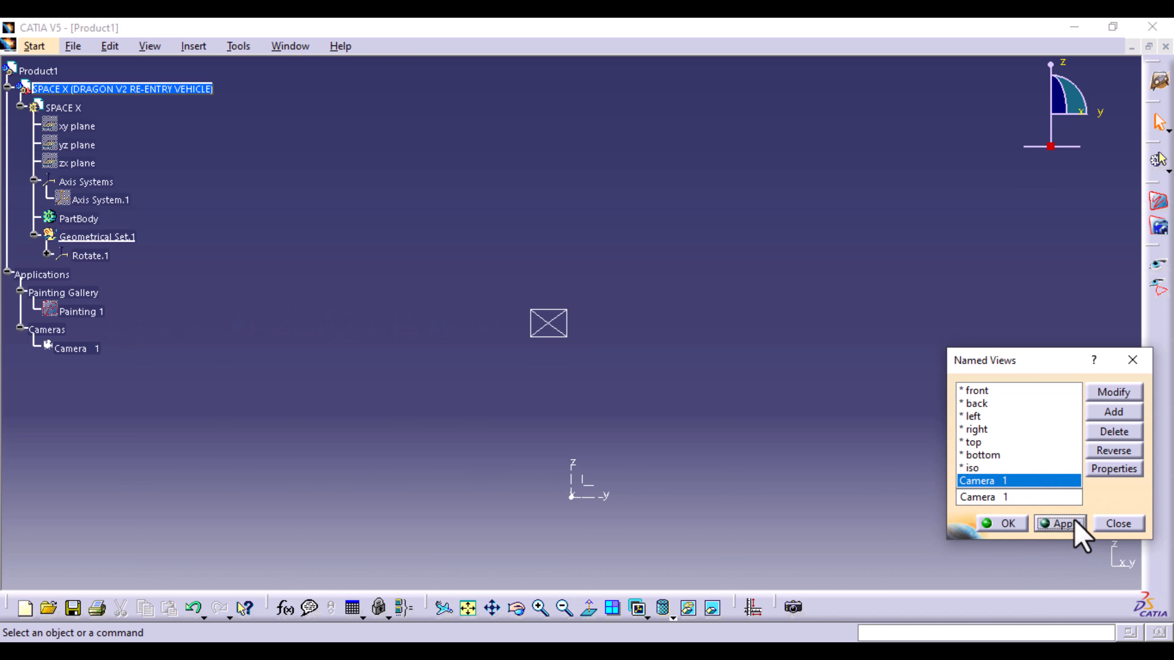
{"action": "left_click", "coordinate": [1008, 523]}
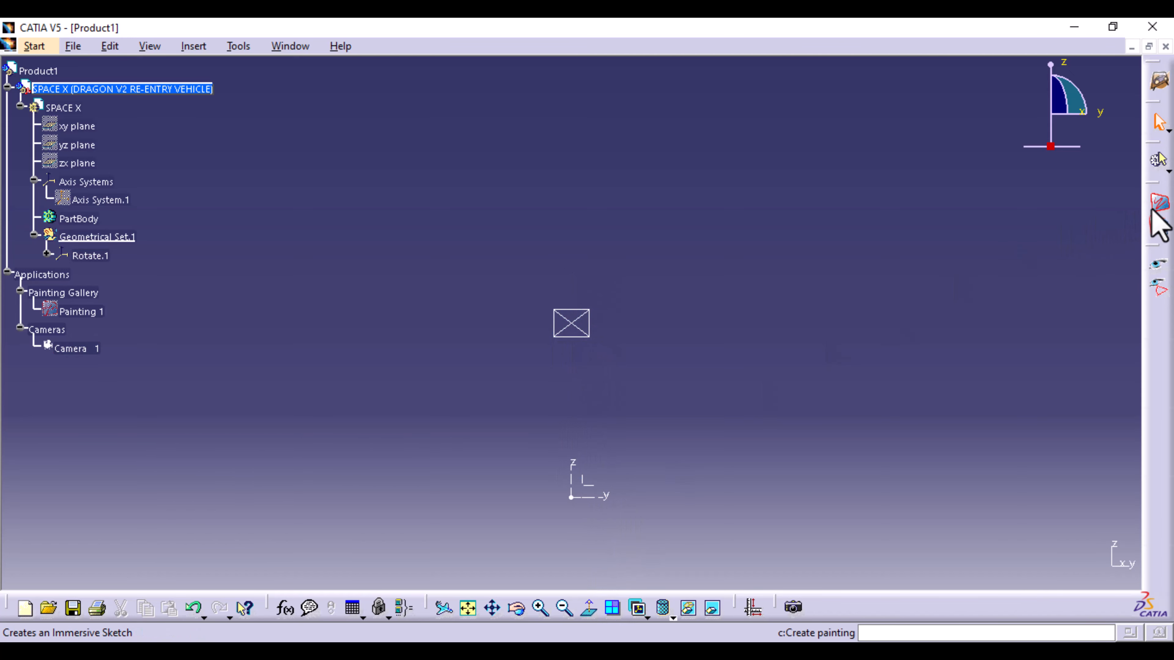
- Import capsule photo 1 (836 x 1184) from SKETCH TRACER IMAGES as an immersive sketch in the camera view
{"action": "left_click", "coordinate": [1159, 202]}
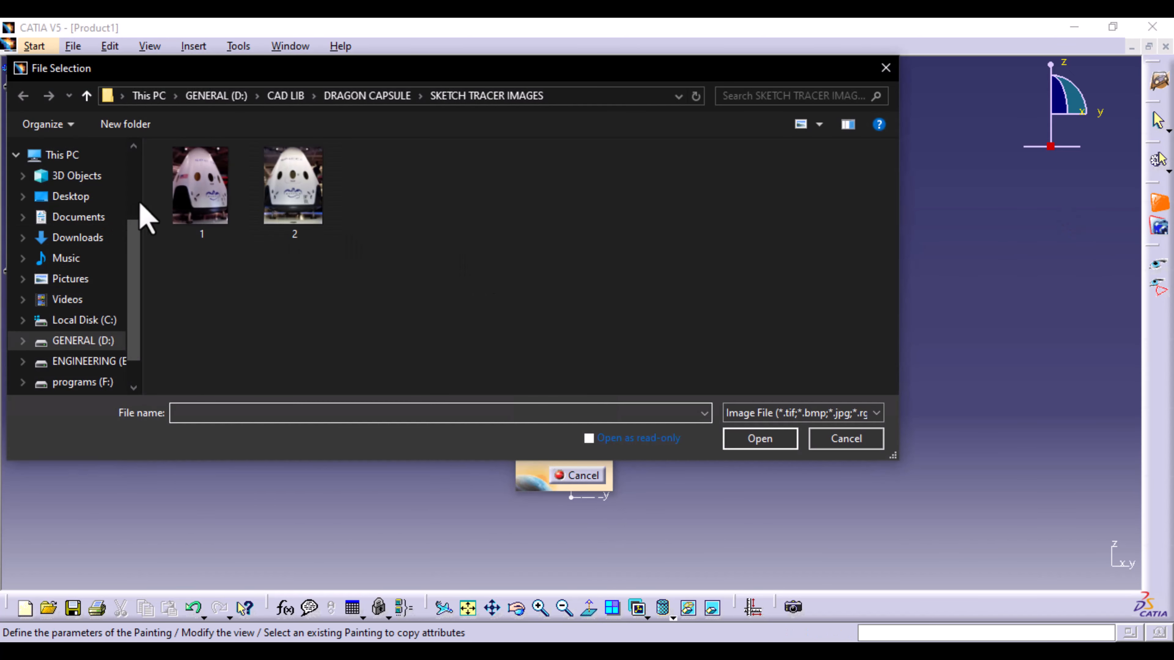
{"action": "left_click", "coordinate": [200, 204]}
{"action": "double_click", "coordinate": [199, 201]}
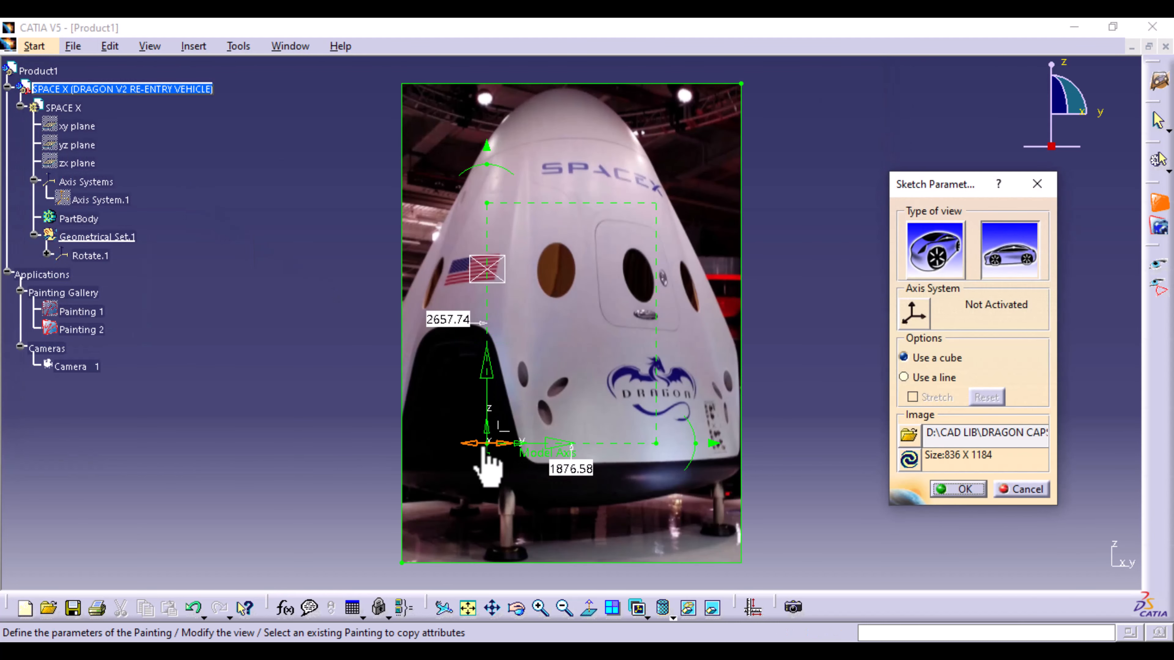
- Move the image axis origin near the capsule's vertical centreline and raise it to the height of the windows
{"action": "left_click_drag", "start_coordinate": [488, 448], "coordinate": [559, 469]}
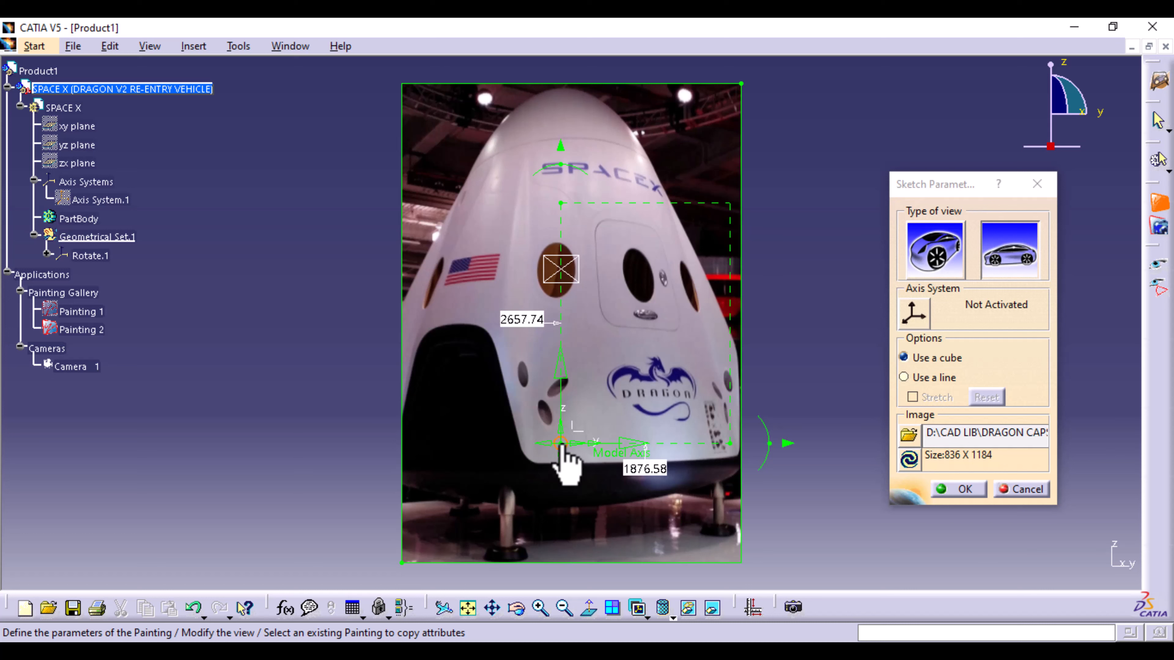
{"action": "mouse_move", "coordinate": [561, 445]}
{"action": "left_mouse_down"}
{"action": "mouse_move", "coordinate": [551, 252]}
{"action": "mouse_move", "coordinate": [561, 265]}
{"action": "left_mouse_up"}
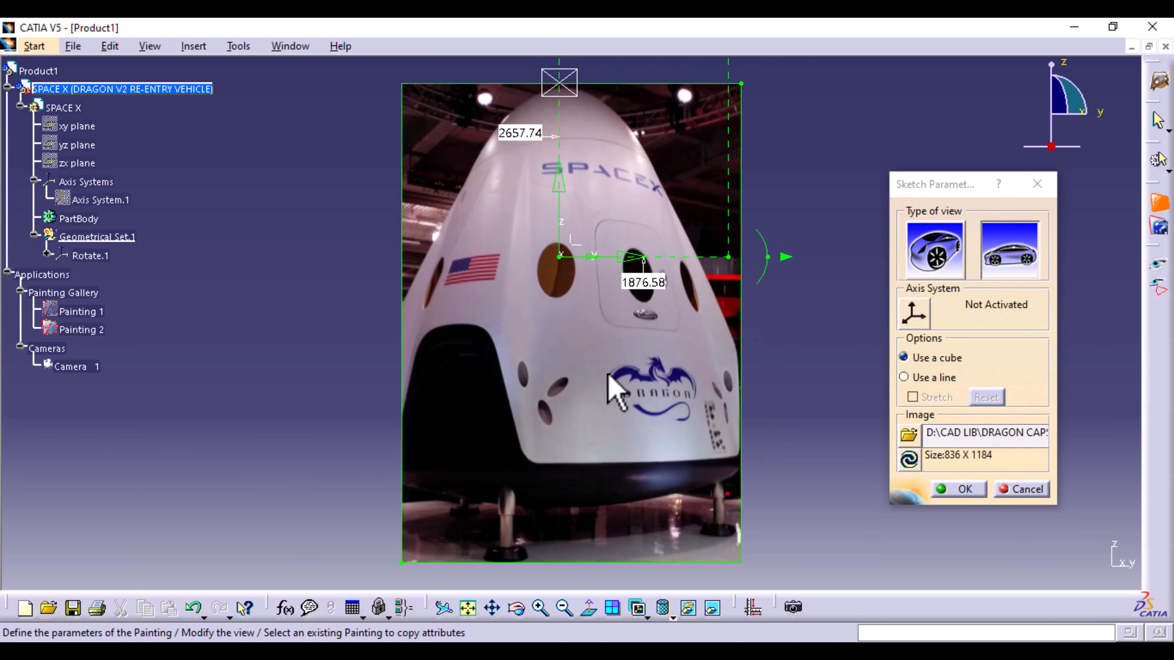
{"action": "middle_click_drag", "start_coordinate": [619, 388], "coordinate": [590, 532]}
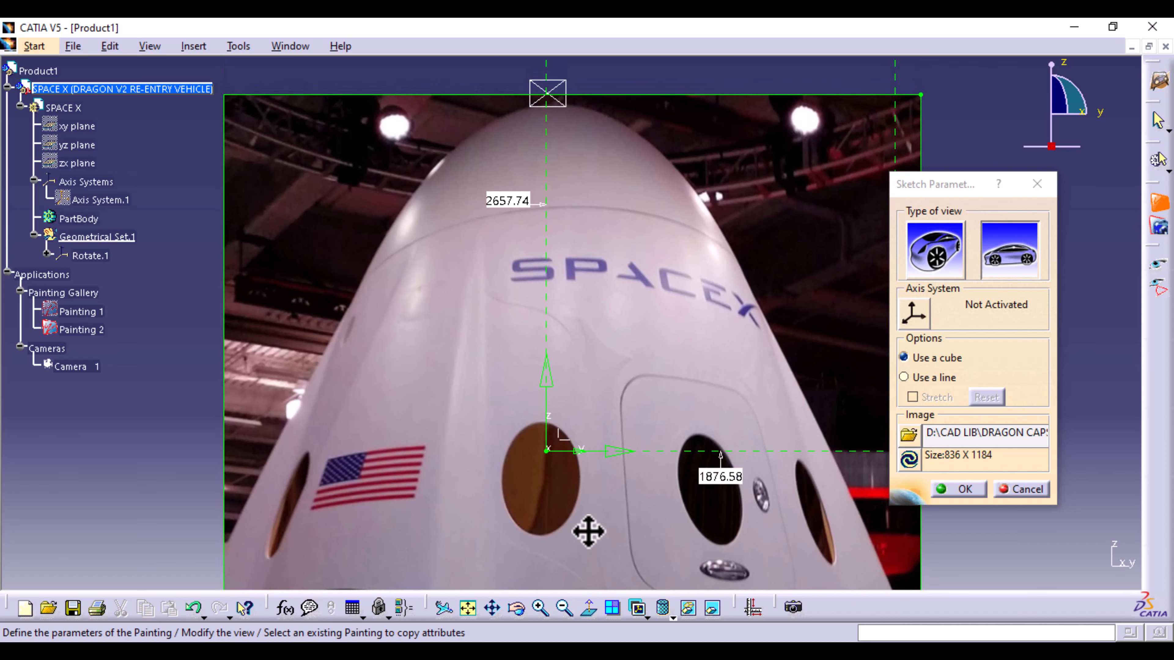
{"action": "middle_click_drag", "start_coordinate": [827, 407], "coordinate": [688, 400]}
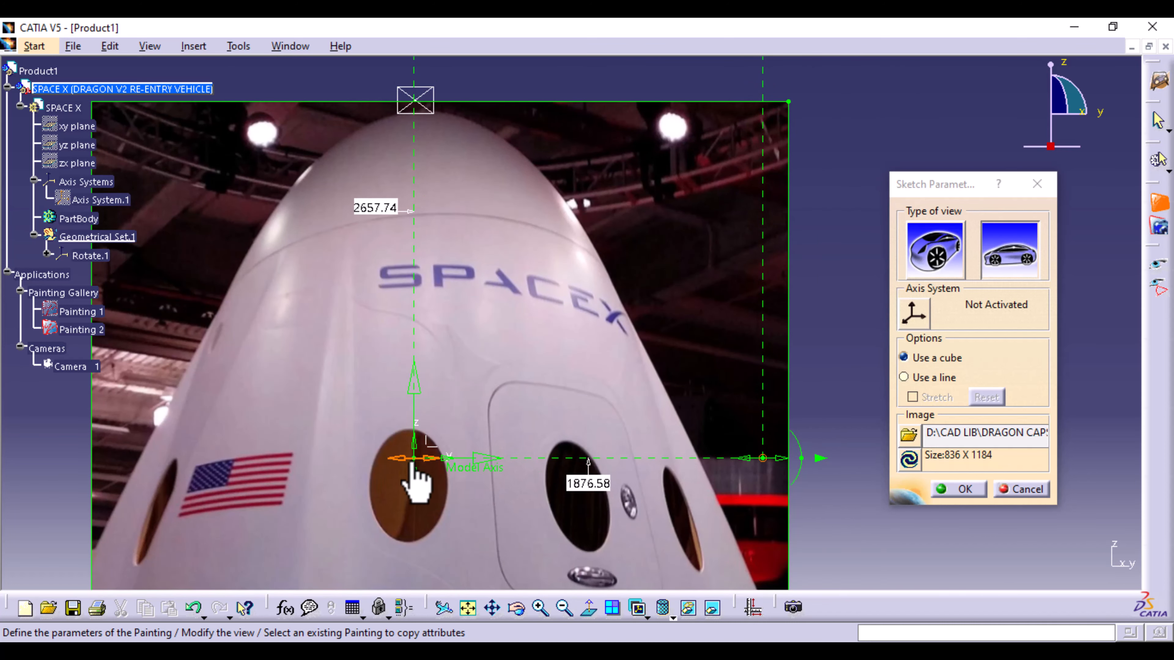
- Centre the axis origin at window height by matching the frame's horizontal end to the capsule's right and then left outline, about 1501 mm each way
{"action": "left_click_drag", "start_coordinate": [414, 459], "coordinate": [419, 460]}
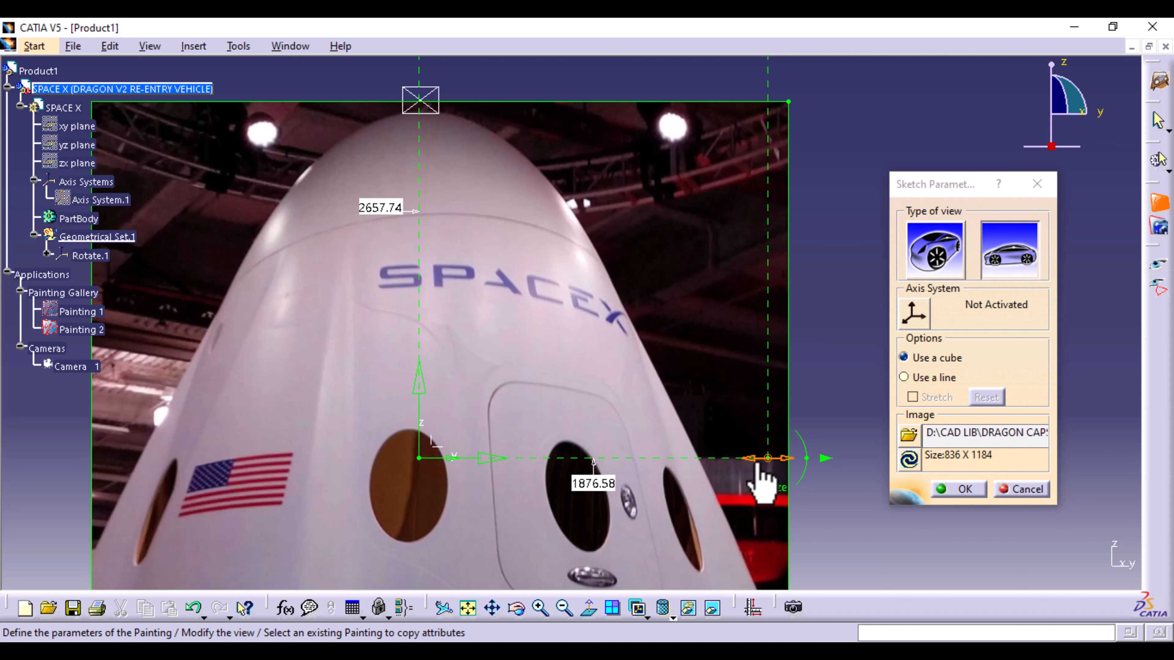
{"action": "left_click_drag", "start_coordinate": [756, 463], "coordinate": [687, 481]}
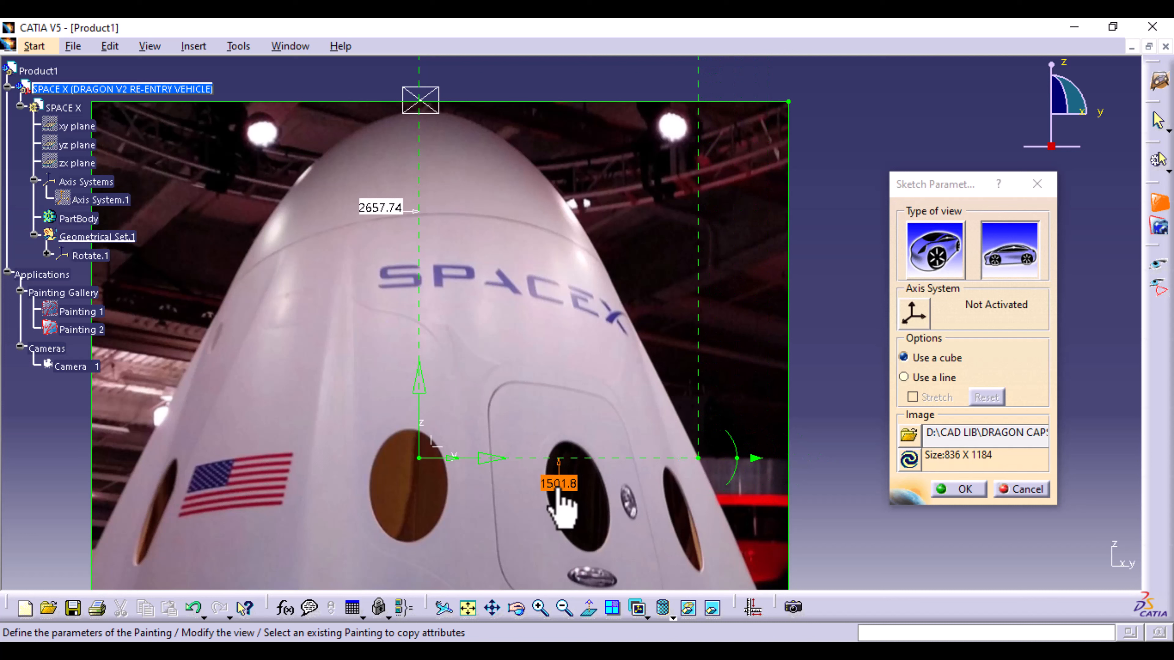
{"action": "left_click_drag", "start_coordinate": [687, 480], "coordinate": [124, 490]}
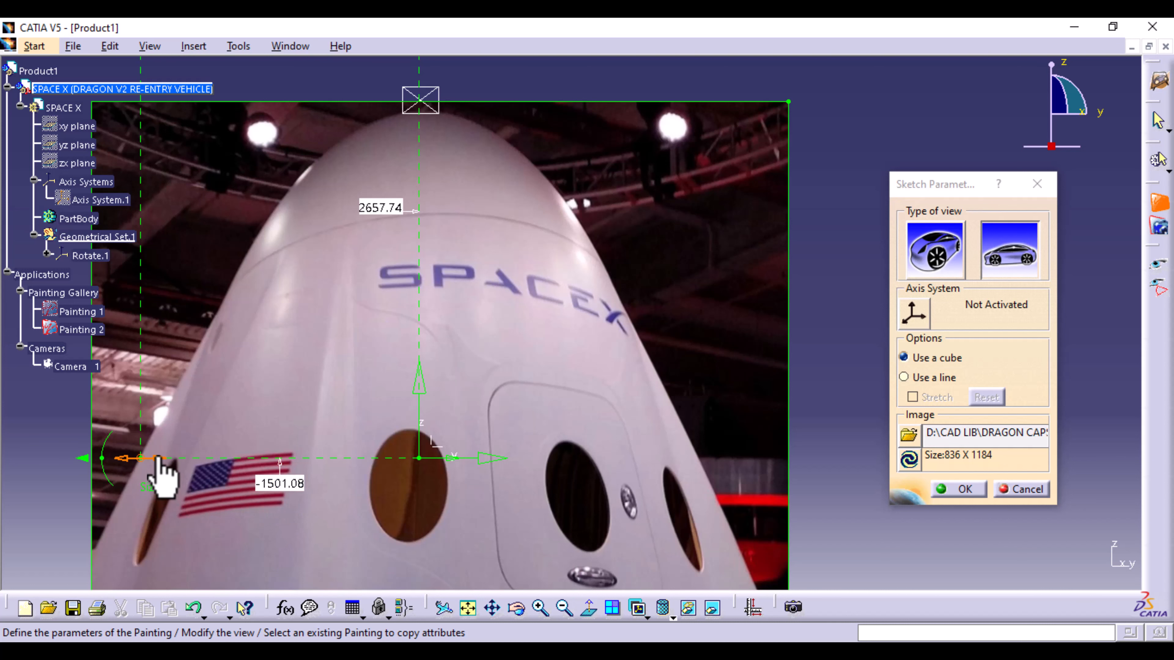
- Lower the image axis origin along the capsule's centreline to ground level between the landing legs
{"action": "middle_click_drag", "start_coordinate": [446, 538], "coordinate": [464, 424]}
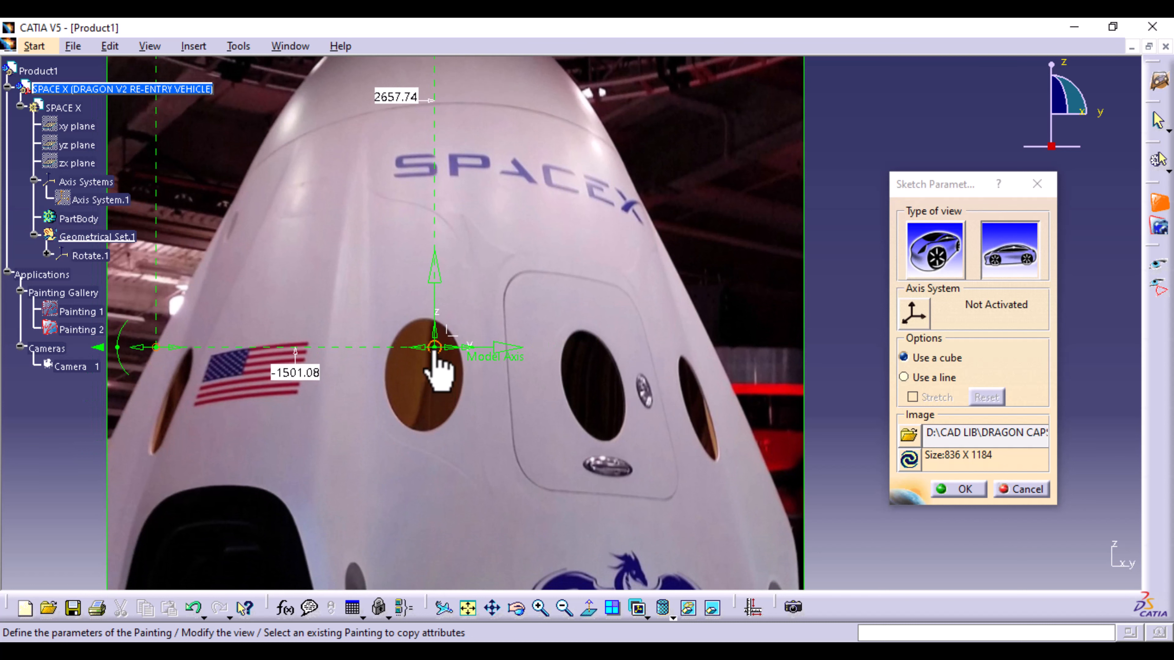
{"action": "middle_click_drag", "start_coordinate": [437, 373], "coordinate": [445, 565]}
{"action": "middle_click_drag", "start_coordinate": [532, 459], "coordinate": [558, 208]}
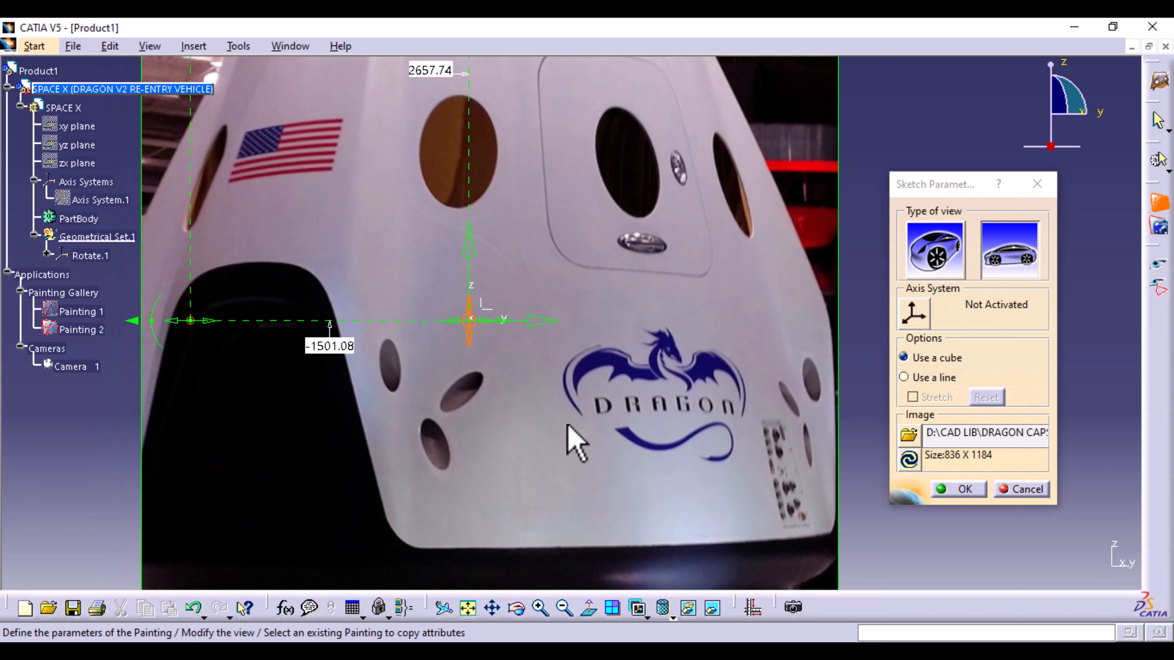
{"action": "middle_click_drag", "start_coordinate": [569, 423], "coordinate": [526, 256]}
{"action": "left_click_drag", "start_coordinate": [432, 174], "coordinate": [481, 495]}
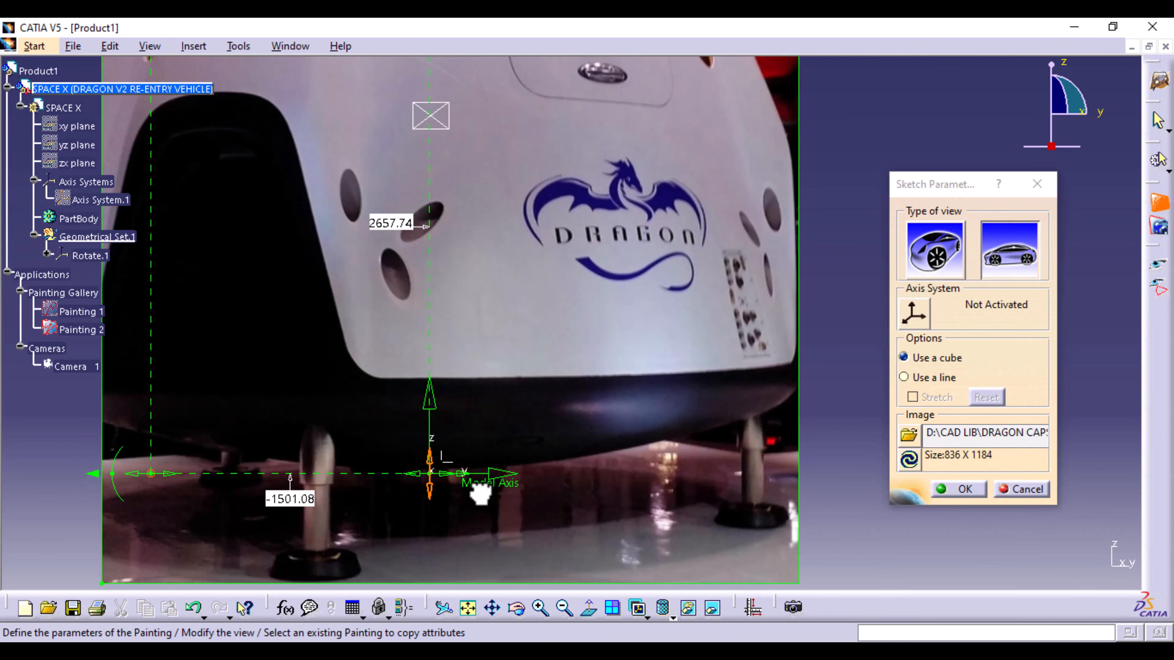
- Stretch the axis frame to the photo's right edge, about 1978 mm, and up to the capsule's nose tip, about 4680 mm
{"action": "left_click_drag", "start_coordinate": [152, 498], "coordinate": [818, 502]}
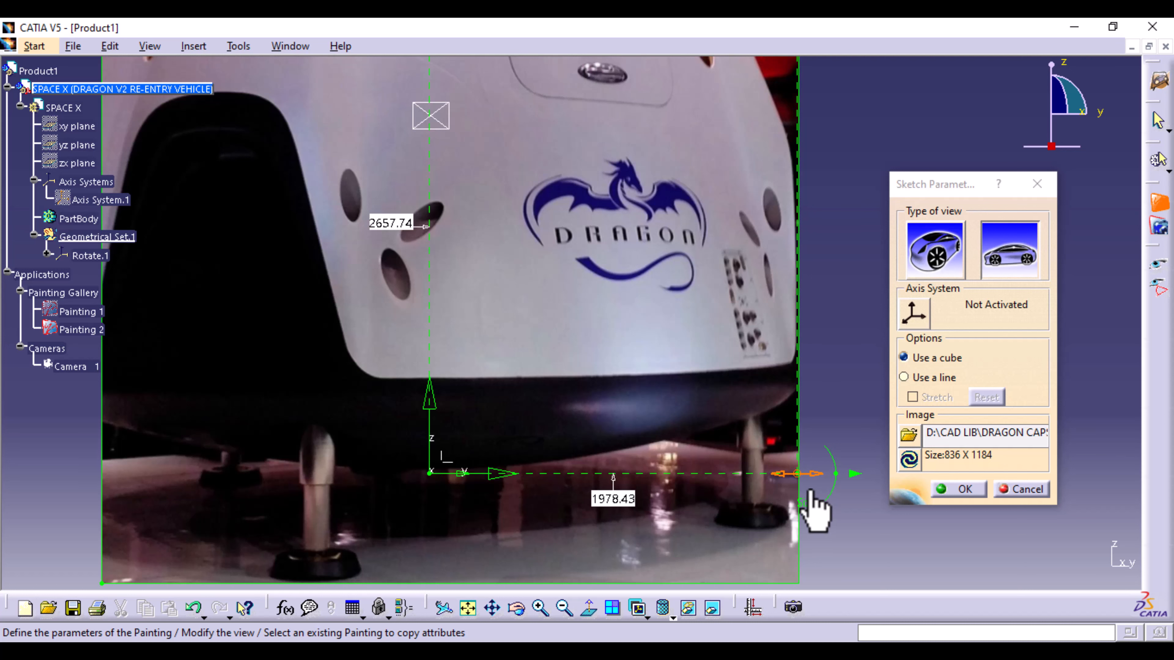
{"action": "middle_click_drag", "start_coordinate": [603, 283], "coordinate": [621, 624]}
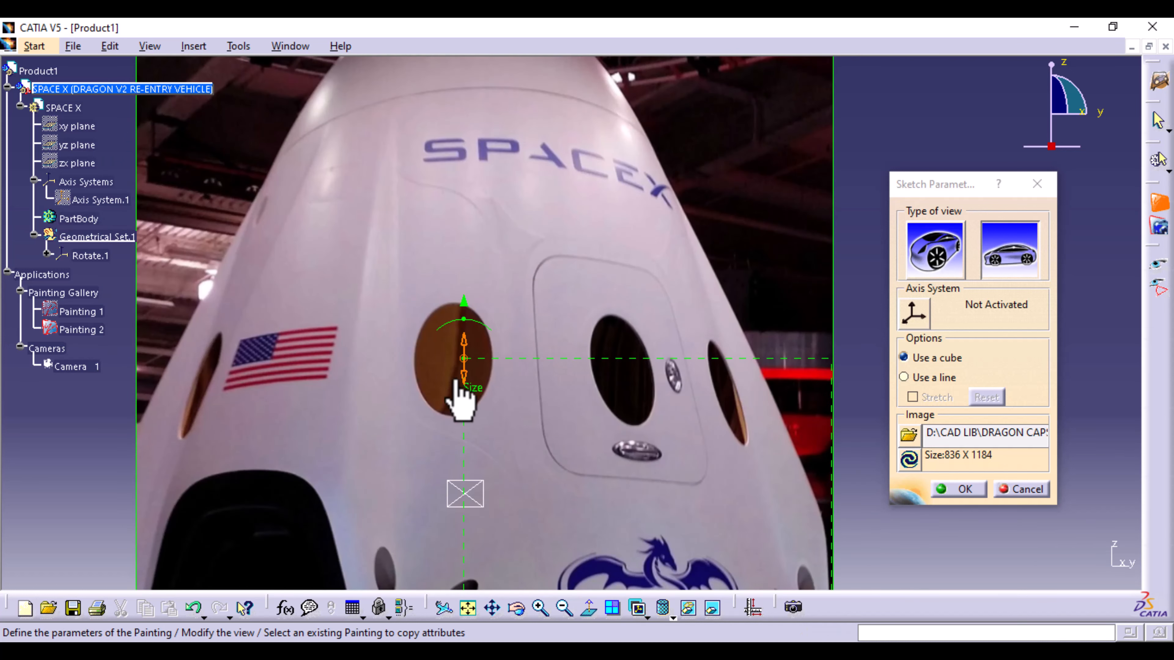
{"action": "mouse_move", "coordinate": [464, 393]}
{"action": "left_mouse_down"}
{"action": "mouse_move", "coordinate": [472, 217]}
{"action": "mouse_move", "coordinate": [557, 226]}
{"action": "left_mouse_up"}
{"action": "middle_click_drag", "start_coordinate": [558, 227], "coordinate": [582, 404]}
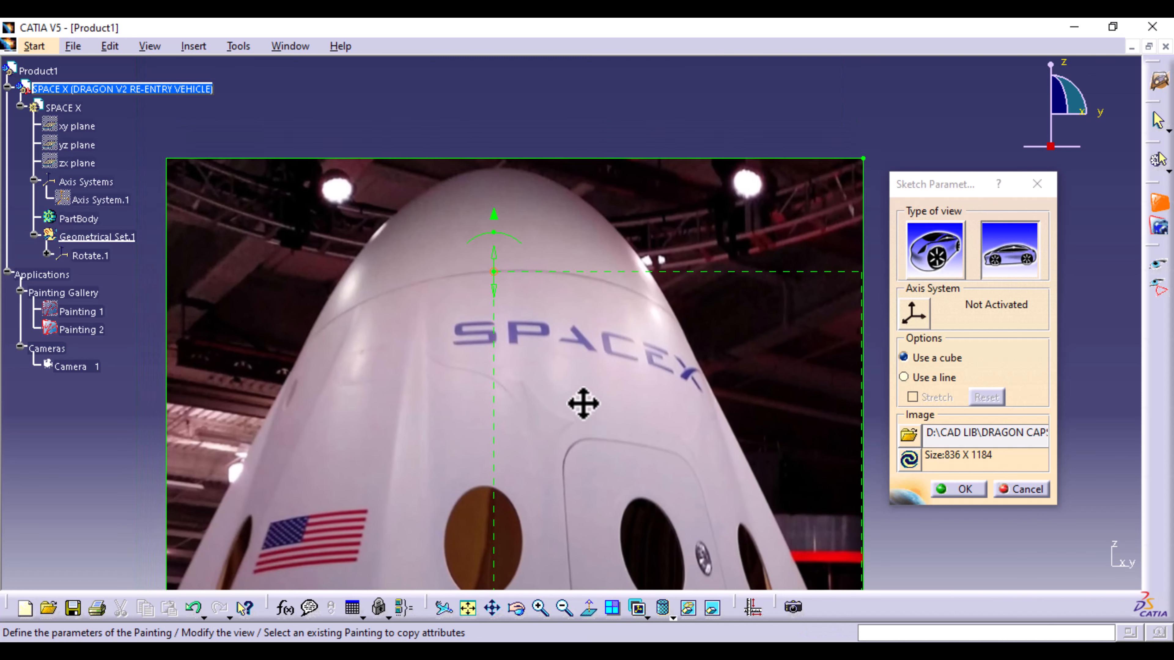
{"action": "left_click_drag", "start_coordinate": [493, 298], "coordinate": [490, 190]}
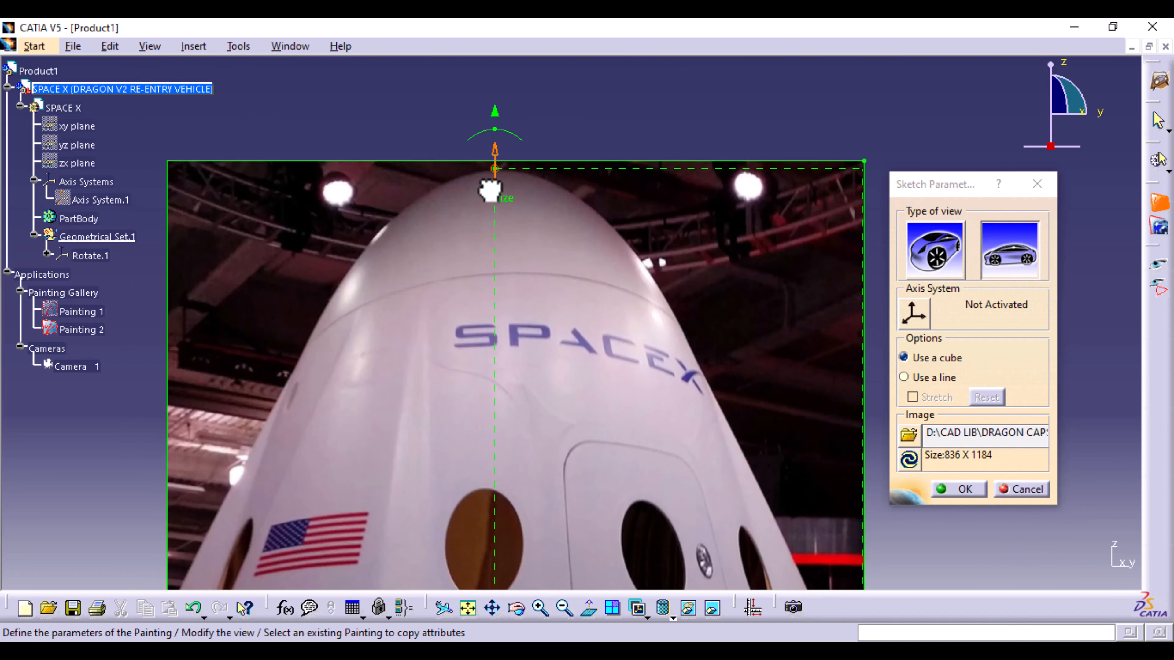
{"action": "mouse_move", "coordinate": [621, 242]}
{"action": "middle_mouse_down"}
{"action": "mouse_move", "coordinate": [608, 262]}
{"action": "mouse_move", "coordinate": [602, 391]}
{"action": "middle_mouse_up"}
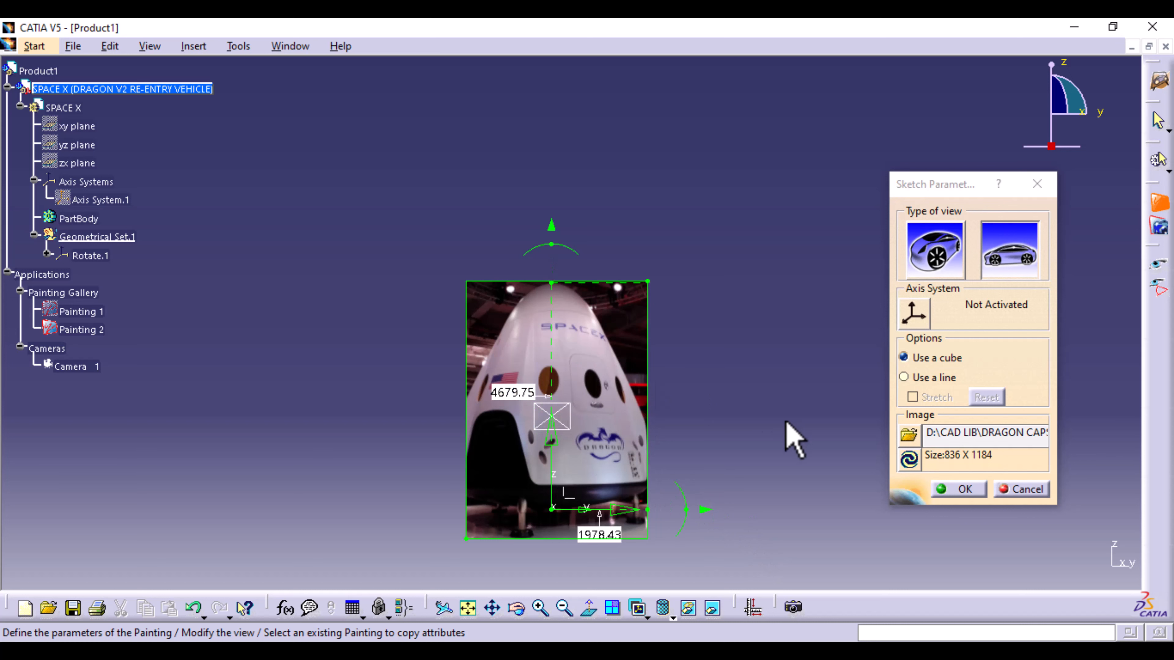
- Set the frame's horizontal length to 2000 mm and confirm the immersive sketch parameters
{"action": "middle_click_drag", "start_coordinate": [740, 405], "coordinate": [719, 316]}
{"action": "mouse_move", "coordinate": [655, 488]}
{"action": "middle_mouse_down"}
{"action": "mouse_move", "coordinate": [647, 462]}
{"action": "mouse_move", "coordinate": [660, 341]}
{"action": "middle_mouse_up"}
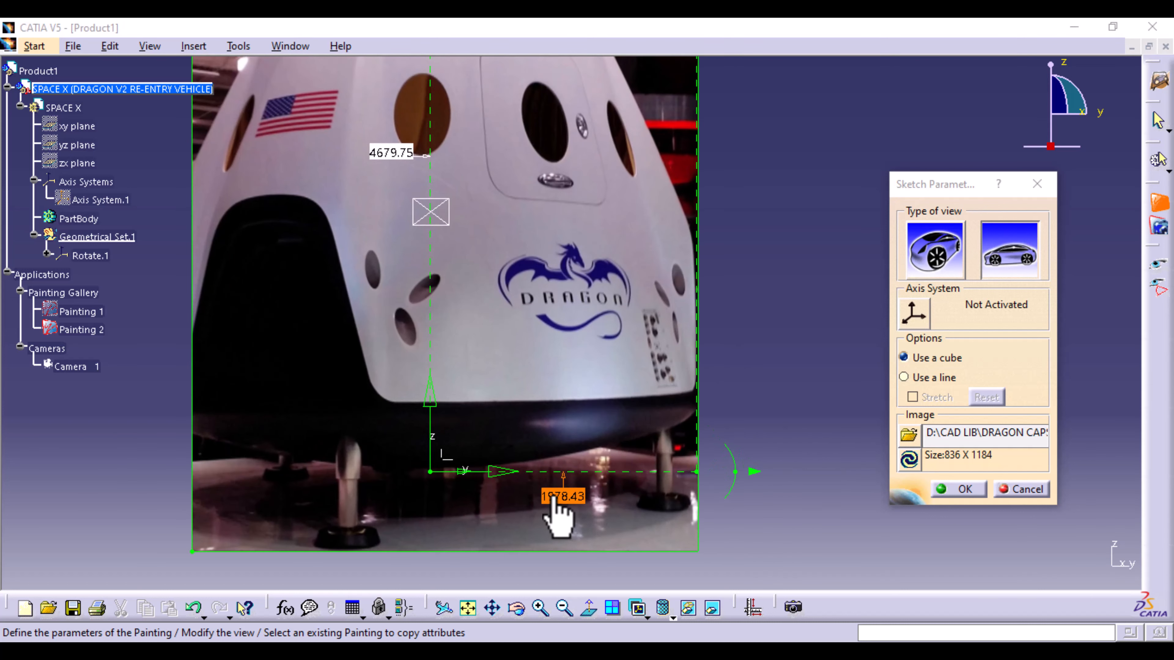
{"action": "double_click", "coordinate": [555, 498]}
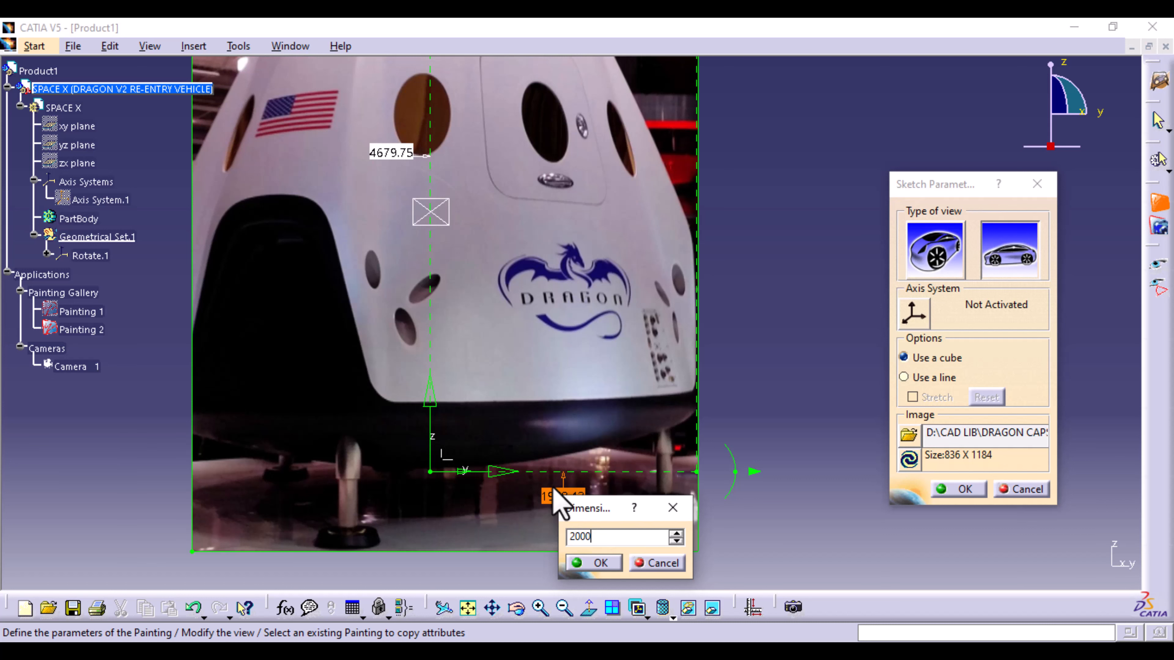
{"action": "left_click", "coordinate": [600, 563]}
{"action": "left_click", "coordinate": [981, 491]}
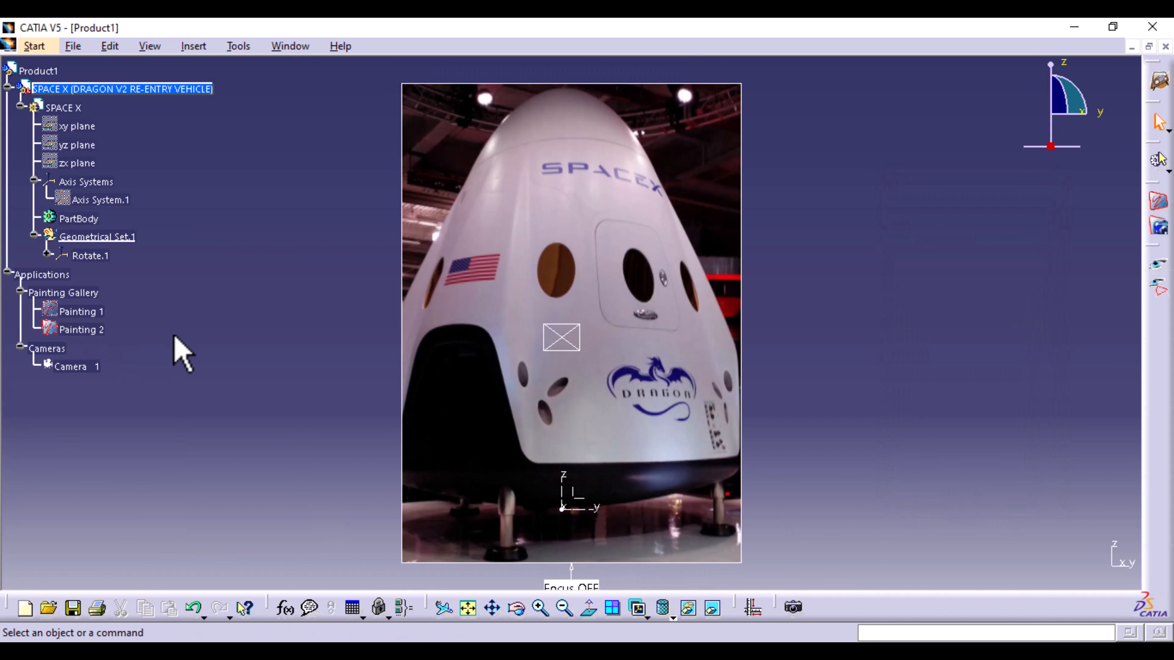
- Show Painting 1 again and orbit the model to view both reference photos together
{"action": "right_click", "coordinate": [86, 314]}
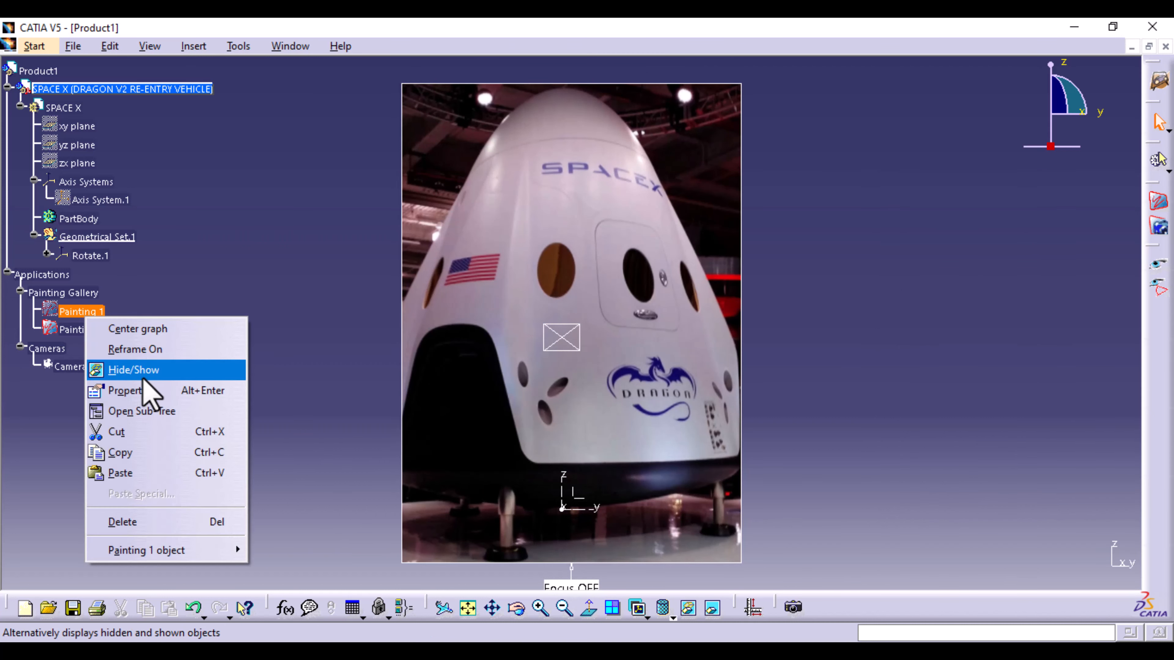
{"action": "left_click", "coordinate": [139, 370]}
{"action": "mouse_move", "coordinate": [199, 323]}
{"action": "middle_mouse_down"}
{"action": "mouse_move", "coordinate": [314, 327]}
{"action": "mouse_move", "coordinate": [435, 401]}
{"action": "mouse_move", "coordinate": [618, 420]}
{"action": "mouse_move", "coordinate": [653, 441]}
{"action": "mouse_move", "coordinate": [560, 482]}
{"action": "mouse_move", "coordinate": [623, 425]}
{"action": "mouse_move", "coordinate": [629, 451]}
{"action": "mouse_move", "coordinate": [382, 455]}
{"action": "mouse_move", "coordinate": [466, 454]}
{"action": "mouse_move", "coordinate": [493, 480]}
{"action": "mouse_move", "coordinate": [716, 419]}
{"action": "mouse_move", "coordinate": [645, 435]}
{"action": "mouse_move", "coordinate": [631, 453]}
{"action": "mouse_move", "coordinate": [744, 414]}
{"action": "middle_mouse_up"}
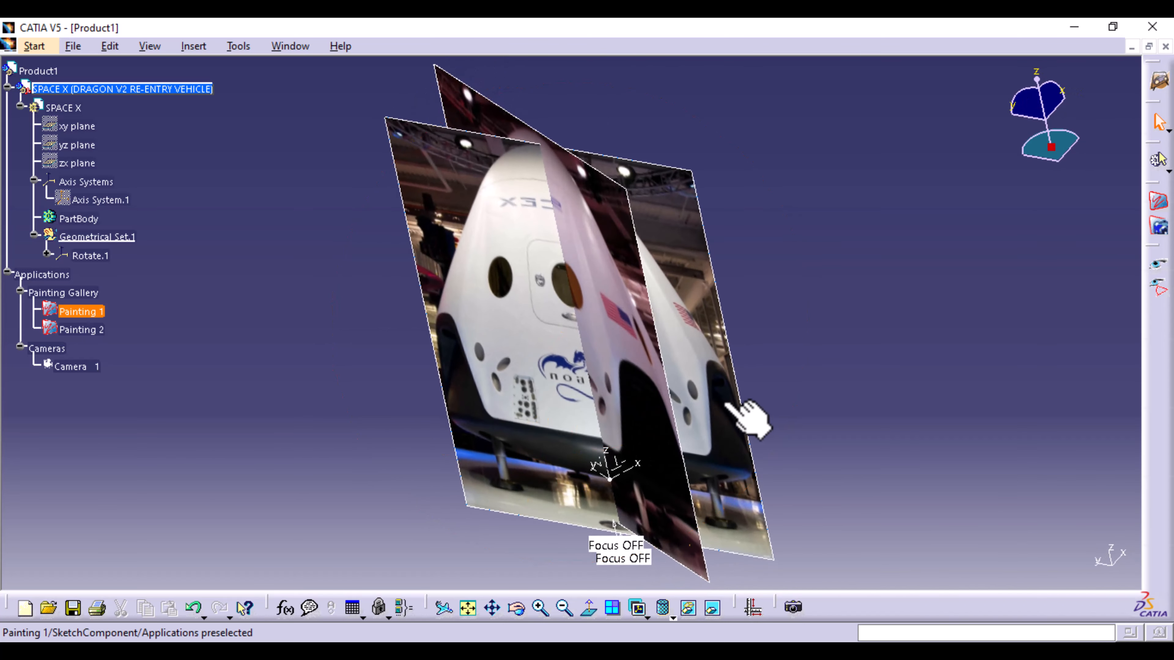
- Set the transparency of Painting 1 and Painting 2 to 111
{"action": "left_click", "coordinate": [107, 313]}
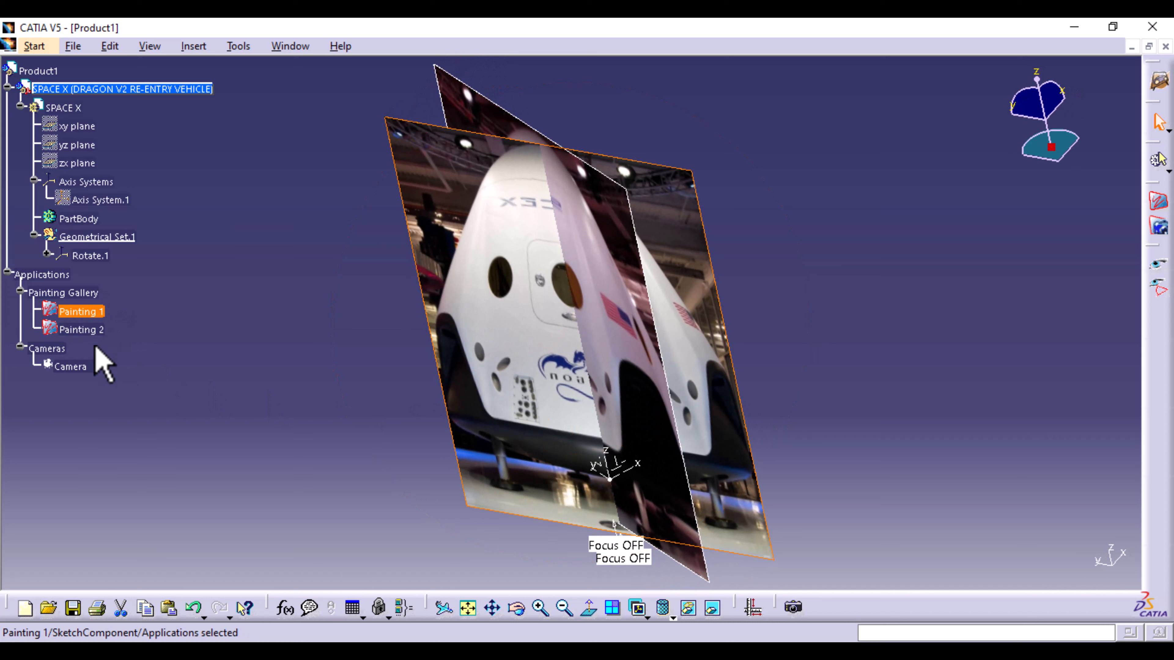
{"action": "left_click", "coordinate": [90, 326], "text": "ctrl"}
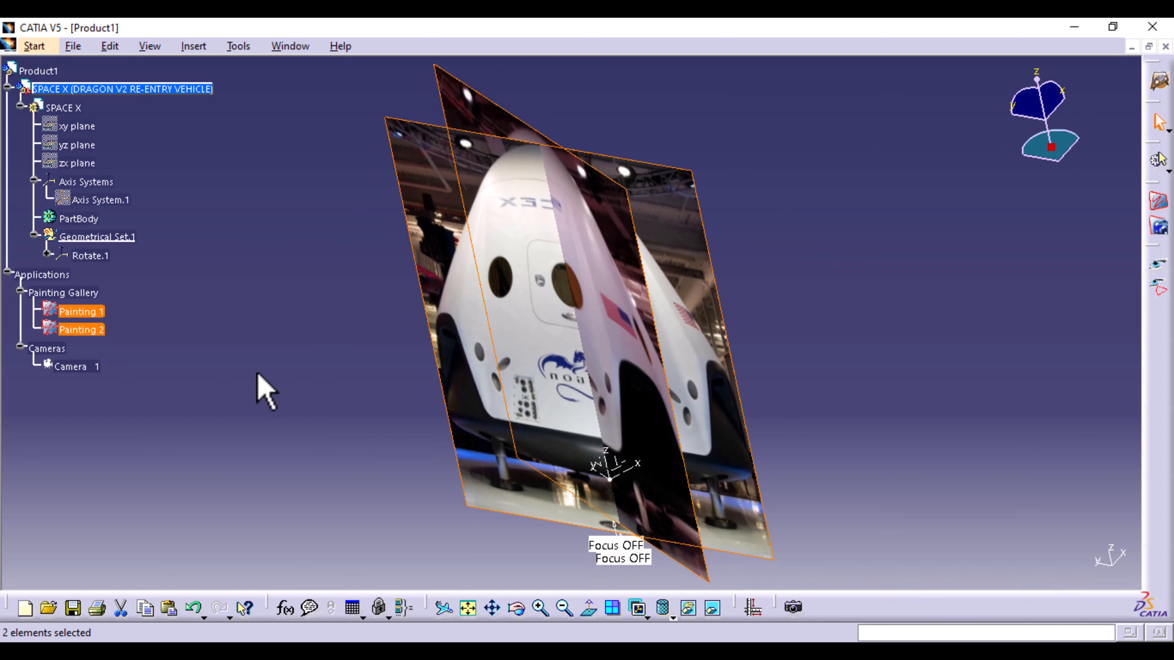
{"action": "key", "text": "alt+Return"}
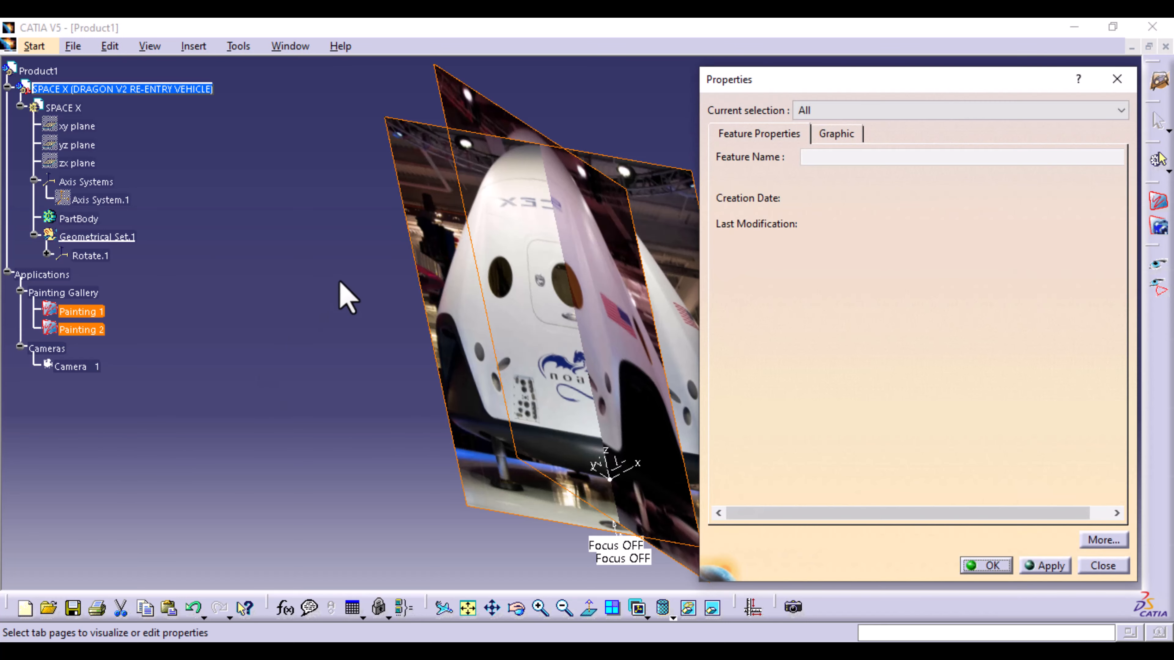
{"action": "left_click", "coordinate": [839, 133]}
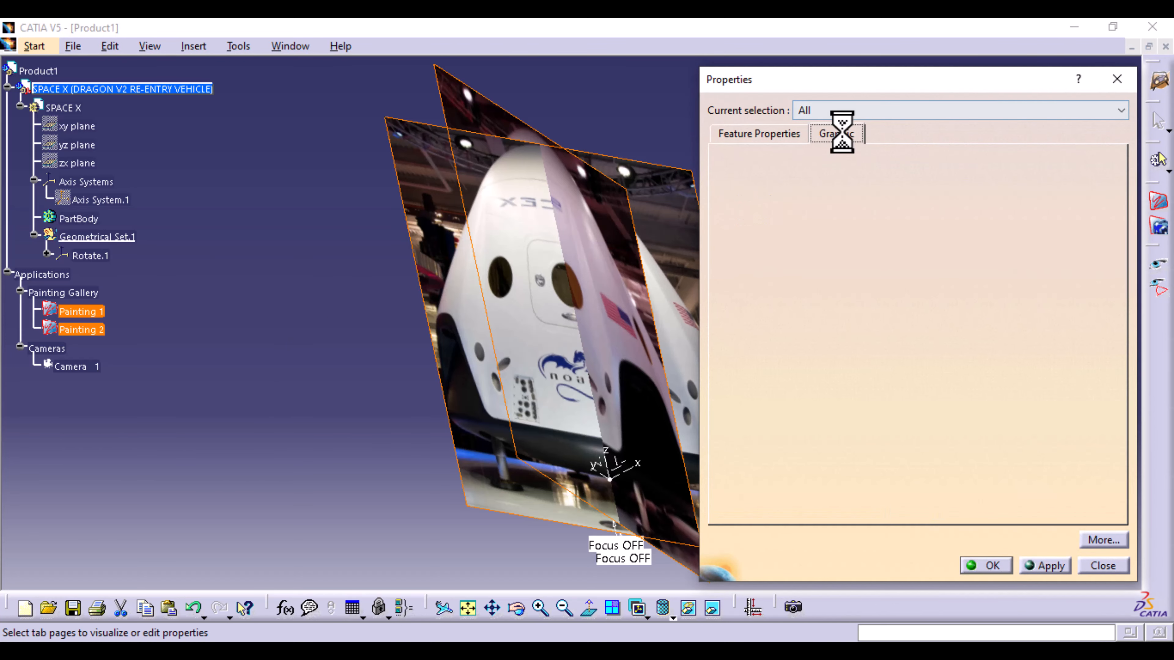
{"action": "left_click_drag", "start_coordinate": [742, 229], "coordinate": [887, 243]}
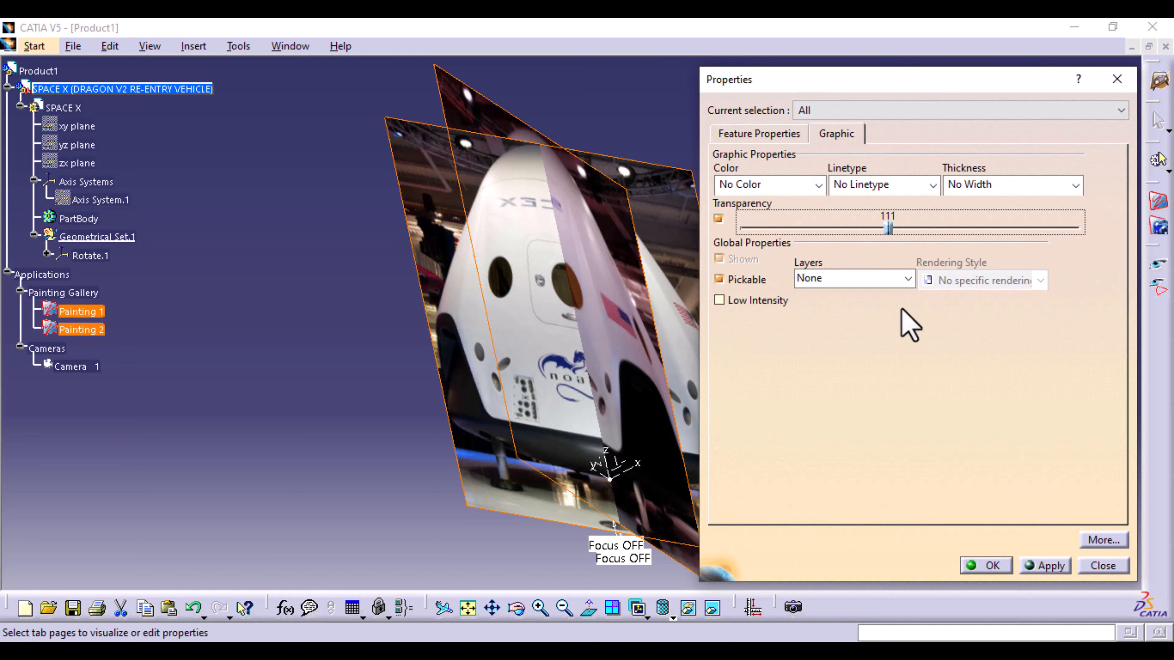
{"action": "left_click", "coordinate": [1037, 566]}
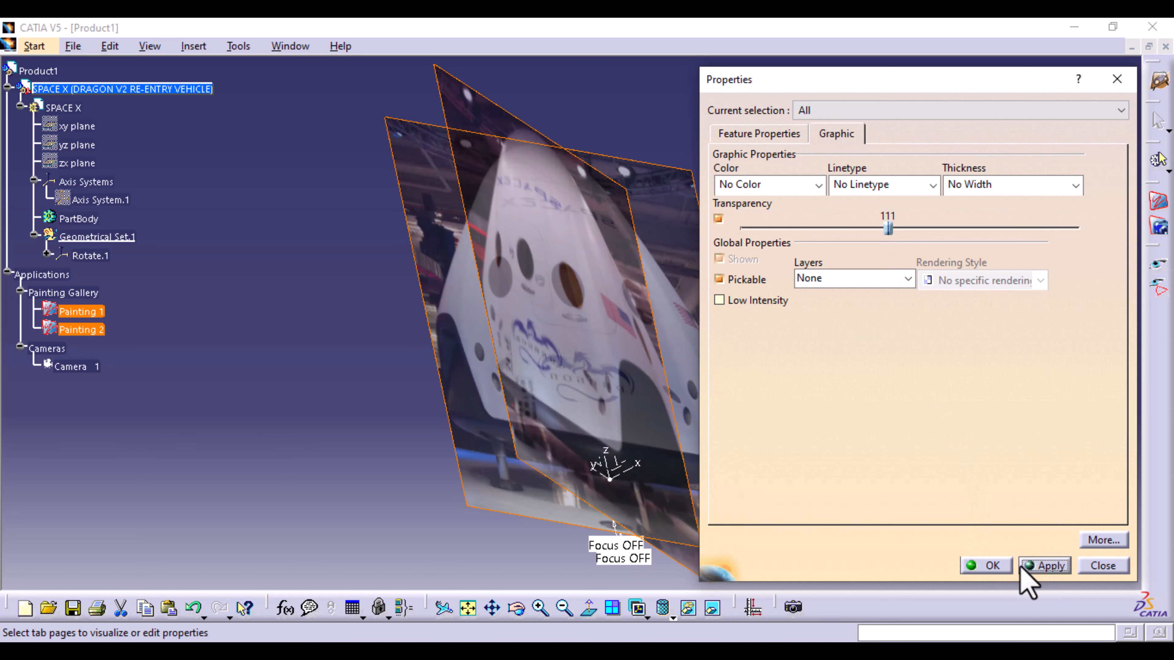
{"action": "left_click", "coordinate": [1006, 567]}
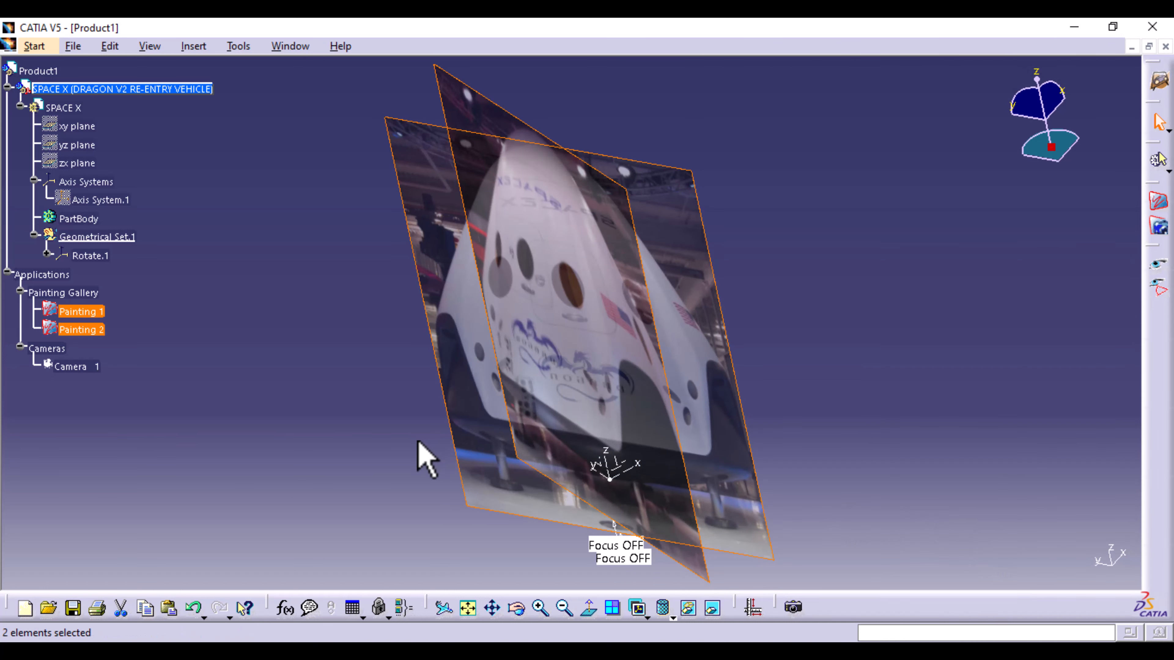
{"action": "left_click", "coordinate": [422, 454]}
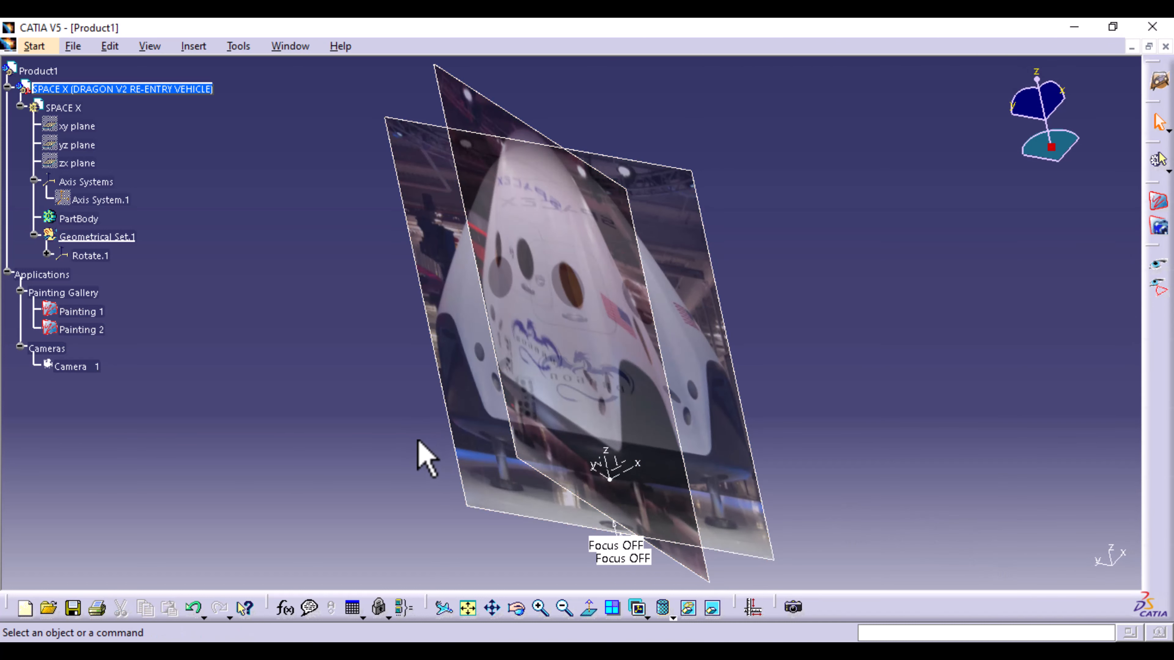
- Activate the SPACE X part for surface modelling and hide Painting 1
{"action": "double_click", "coordinate": [65, 107]}
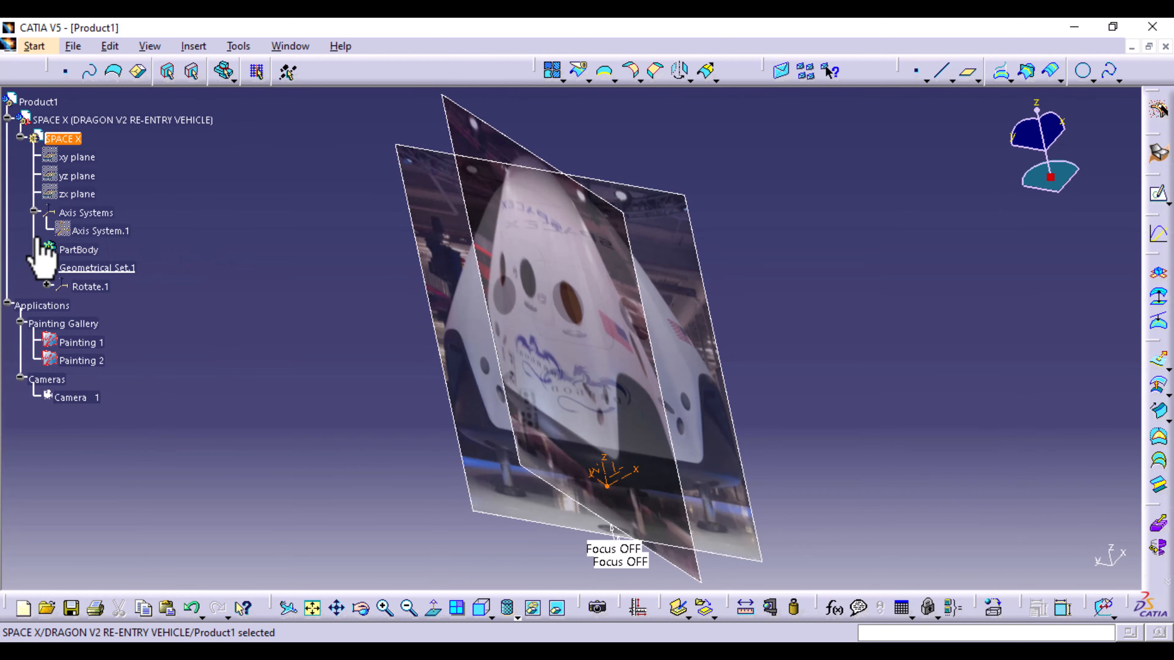
{"action": "left_click", "coordinate": [33, 46]}
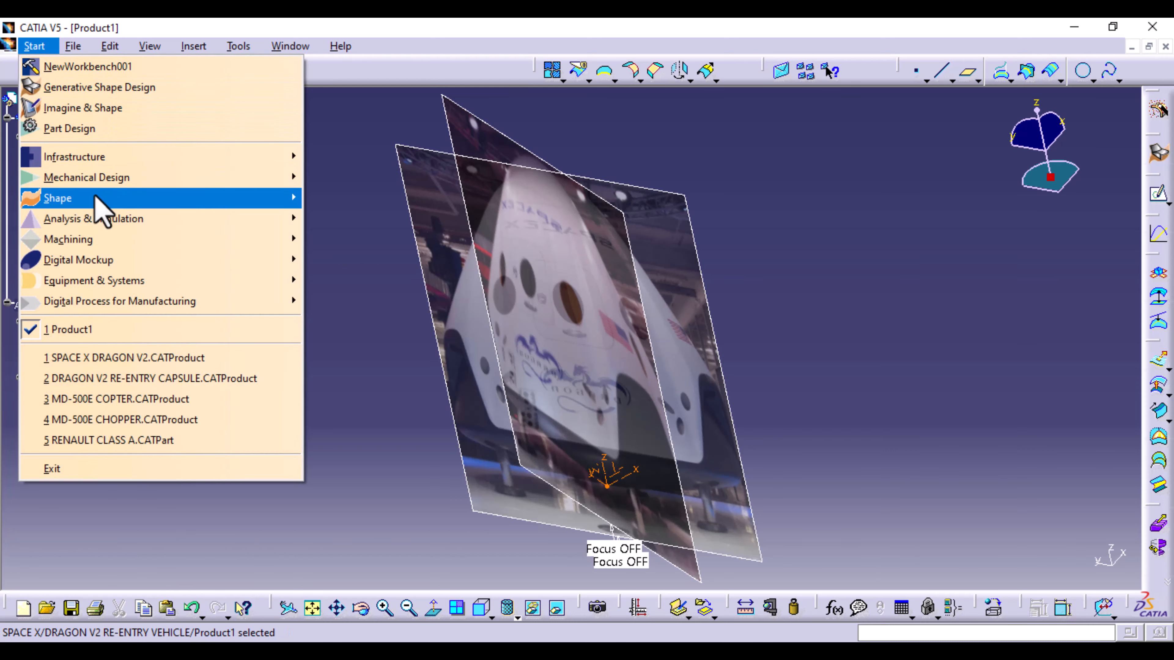
{"action": "mouse_move", "coordinate": [99, 199]}
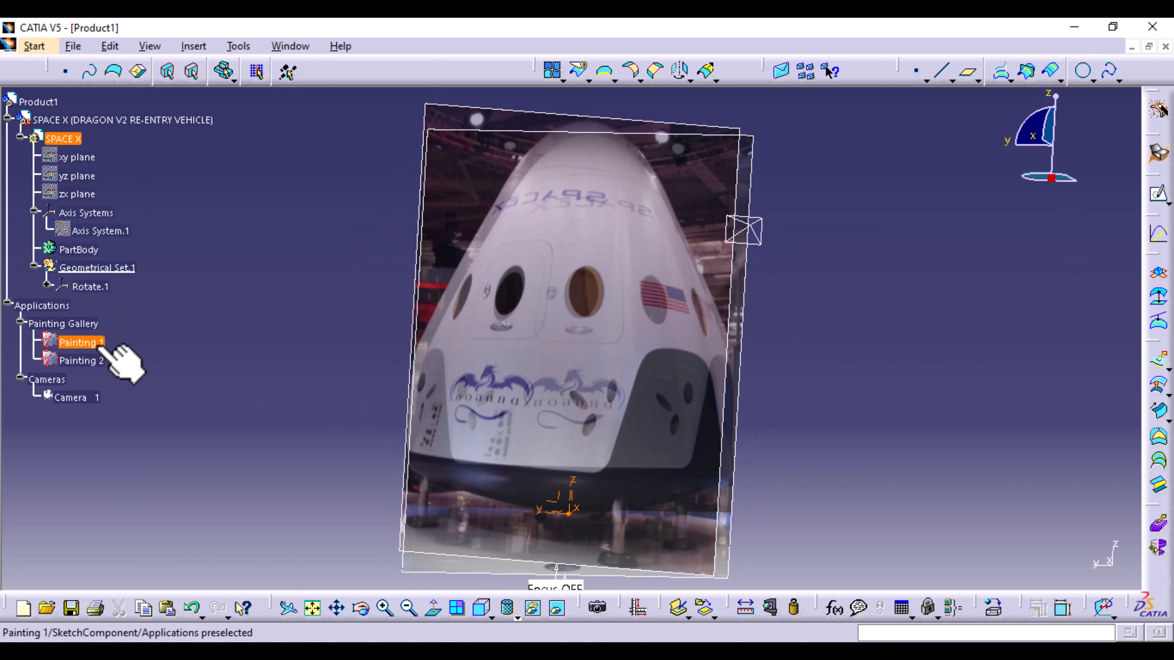
{"action": "right_click", "coordinate": [98, 347]}
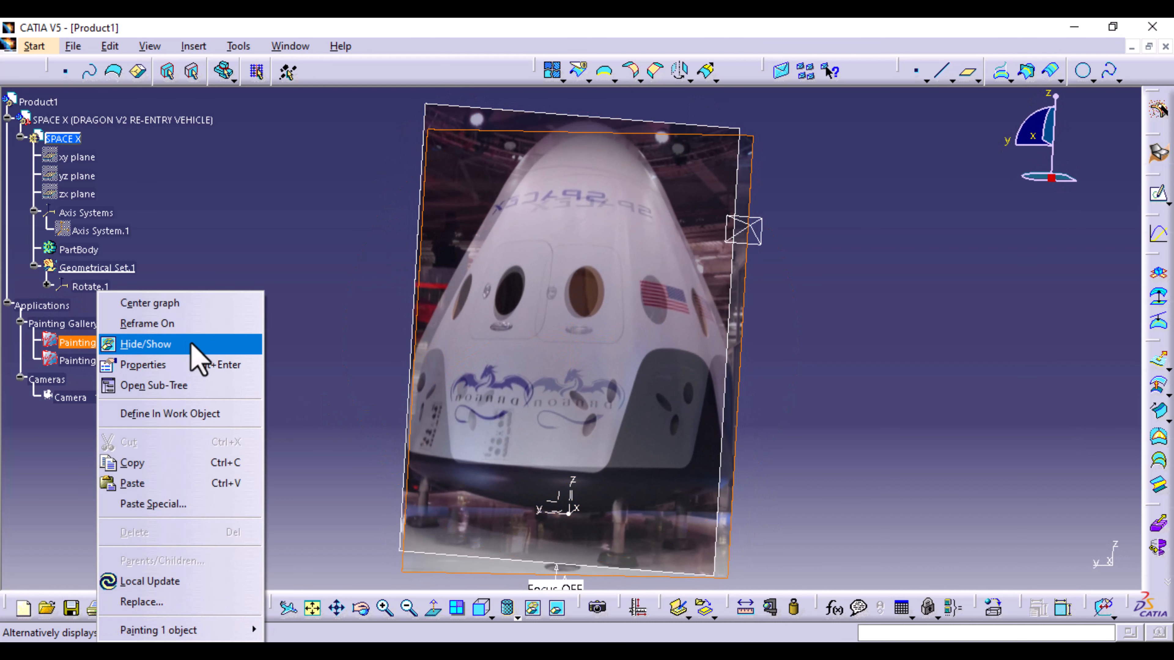
{"action": "left_click", "coordinate": [191, 344]}
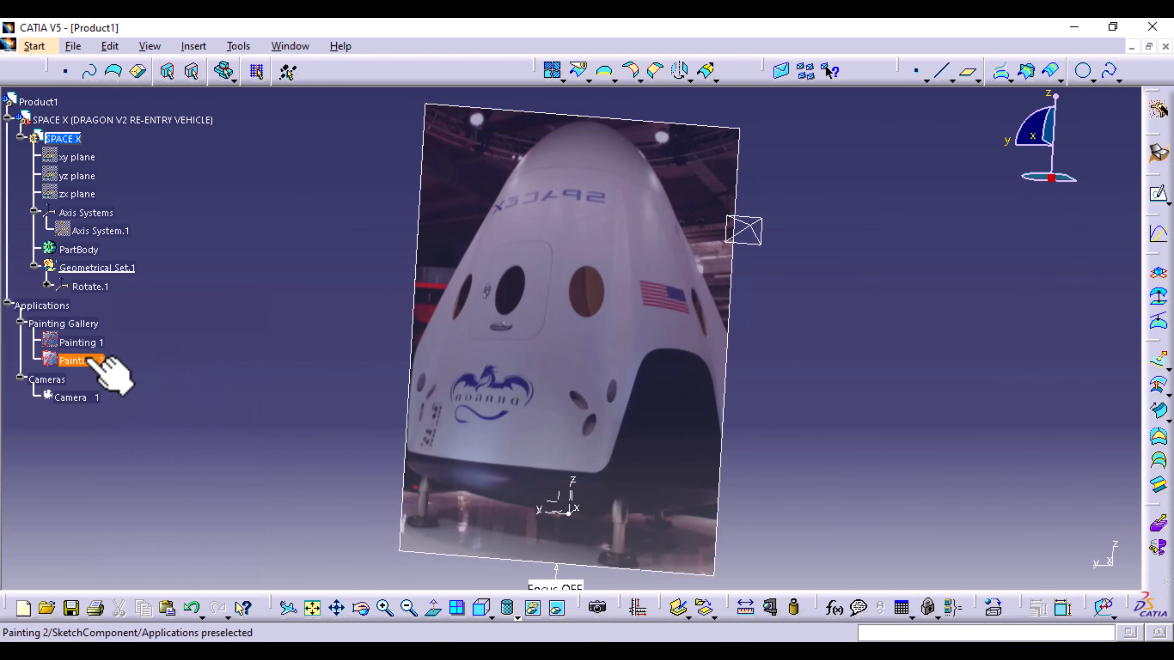
- Apply the front view and try to restore the Camera 1 view through Named Views and Normal View
{"action": "left_click", "coordinate": [482, 610]}
{"action": "left_click", "coordinate": [489, 610]}
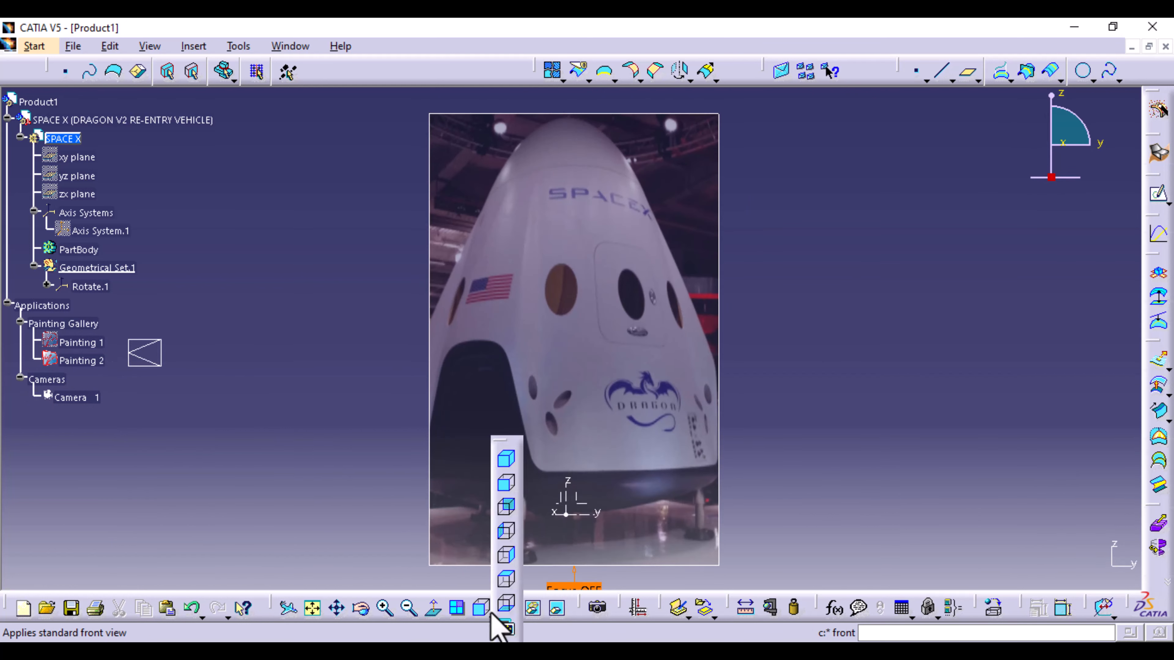
{"action": "left_click", "coordinate": [508, 629]}
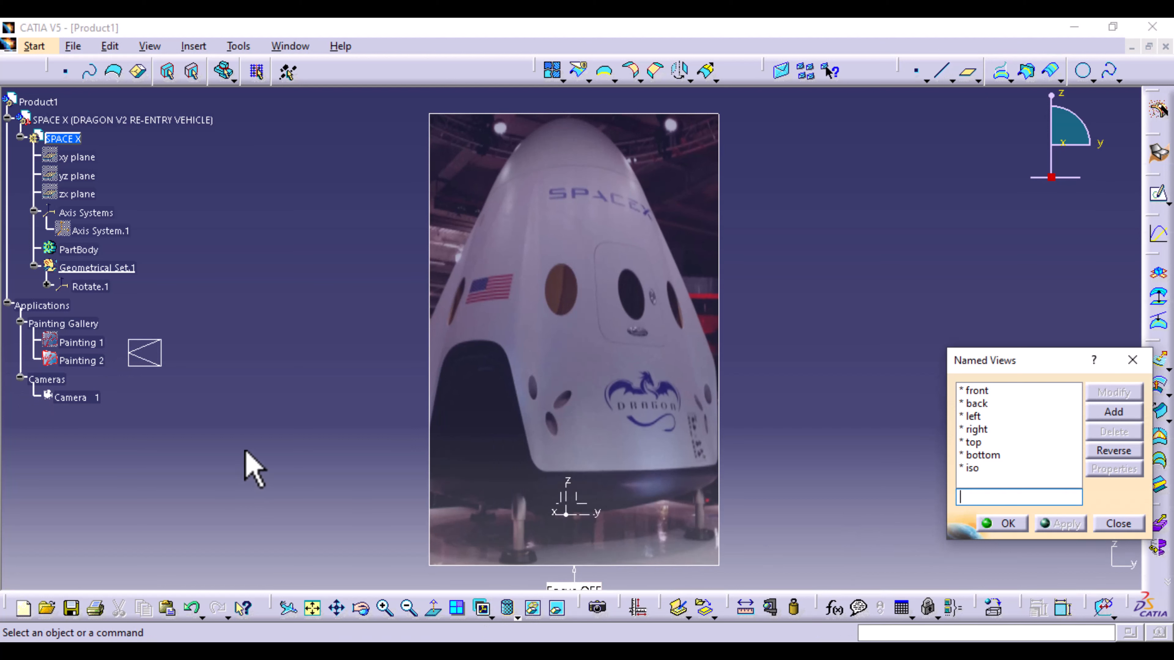
{"action": "left_click", "coordinate": [81, 400]}
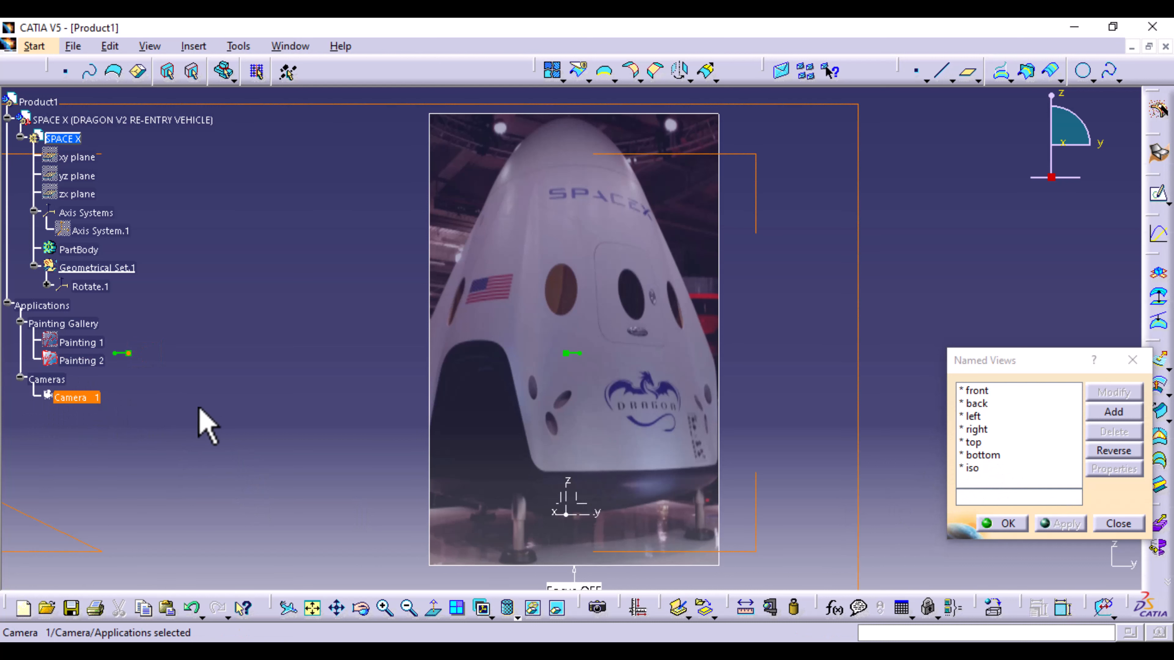
{"action": "left_click", "coordinate": [1118, 523]}
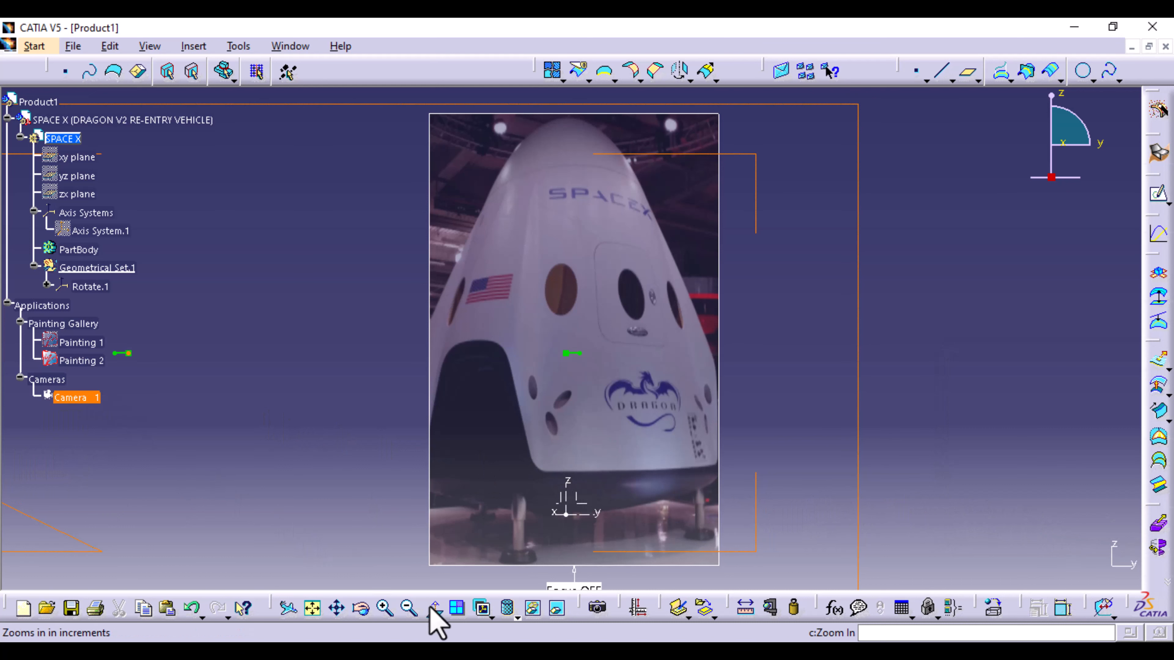
{"action": "left_click", "coordinate": [83, 399]}
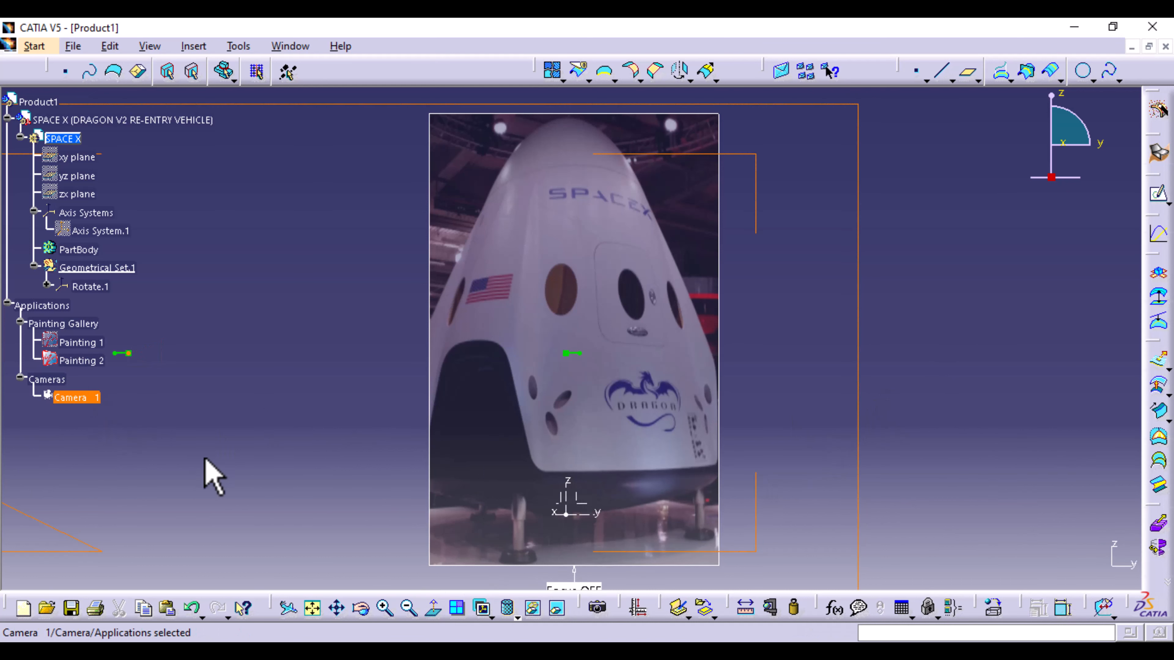
{"action": "left_click", "coordinate": [436, 611]}
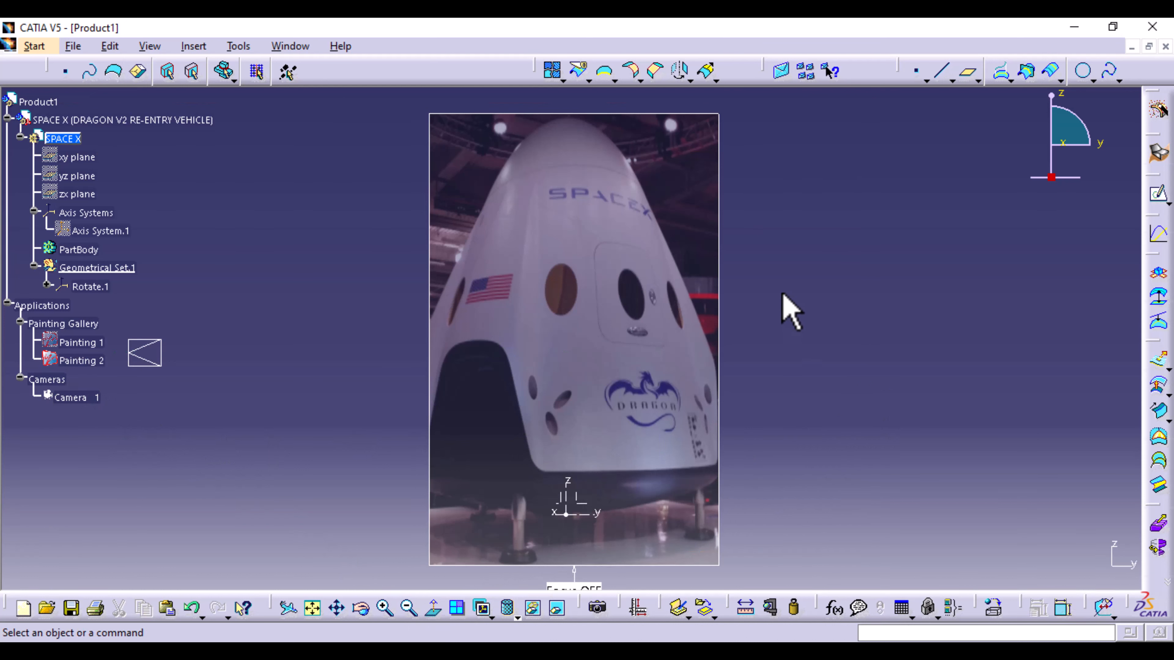
- Orient the view normal to the rotated axis system's plane so that it faces Painting 2
{"action": "middle_click_drag", "start_coordinate": [781, 310], "coordinate": [741, 440]}
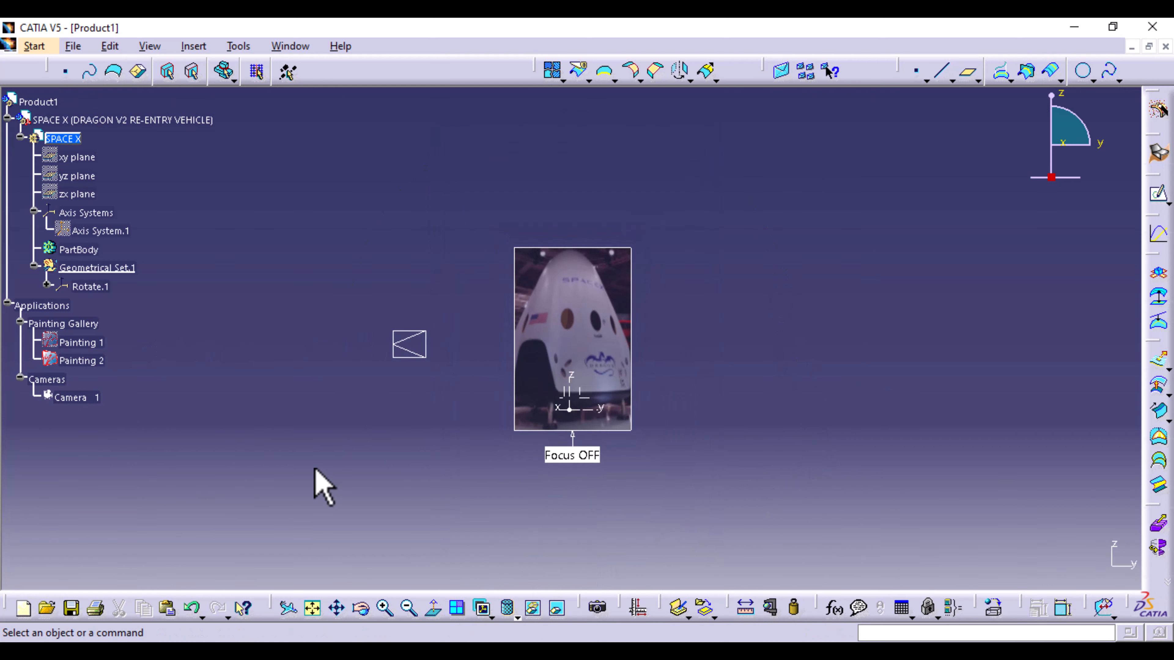
{"action": "left_click", "coordinate": [586, 396]}
{"action": "left_click", "coordinate": [433, 607]}
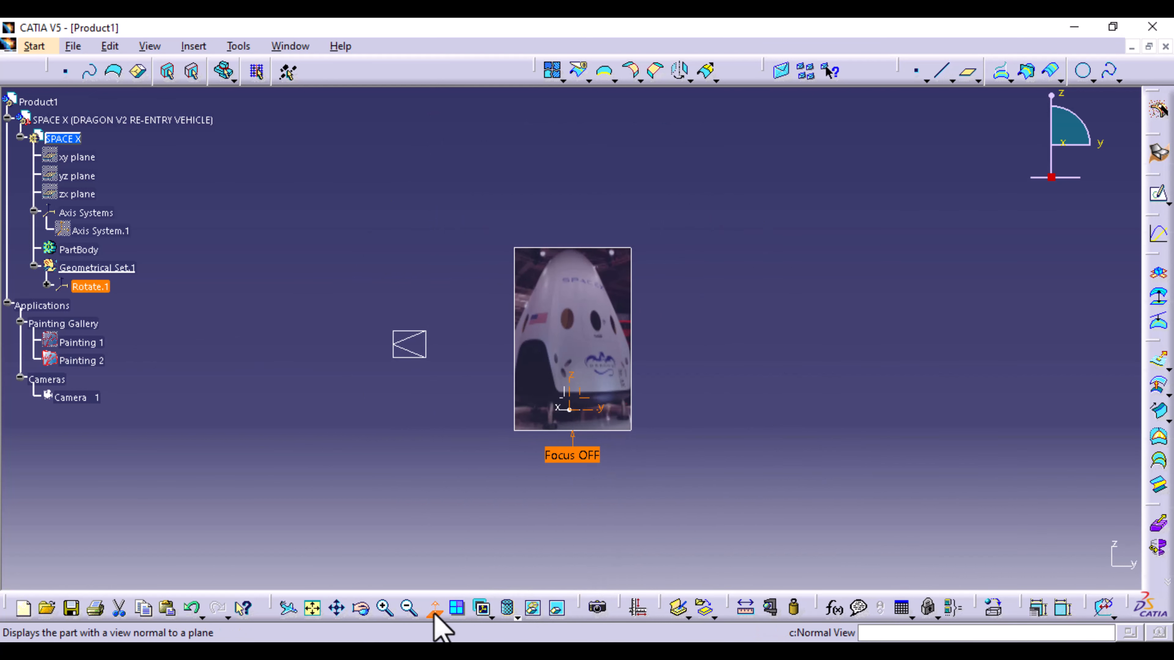
{"action": "middle_click_drag", "start_coordinate": [563, 537], "coordinate": [584, 458]}
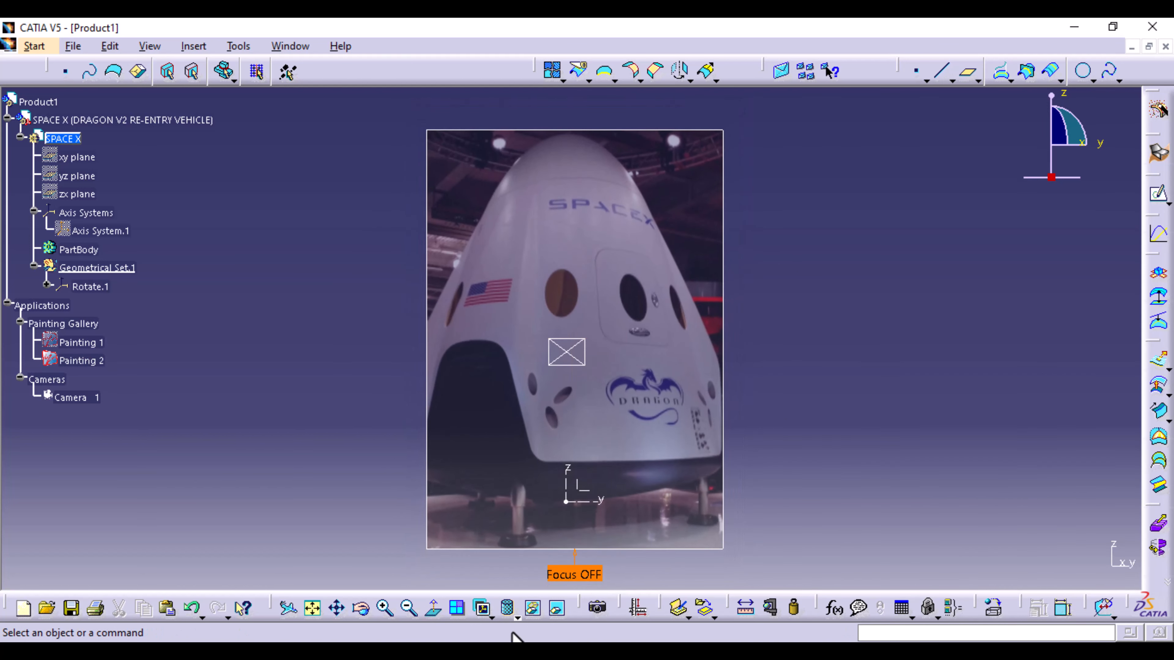
- Save the current view facing Painting 2 as the named view Camera 1
{"action": "left_click", "coordinate": [483, 609]}
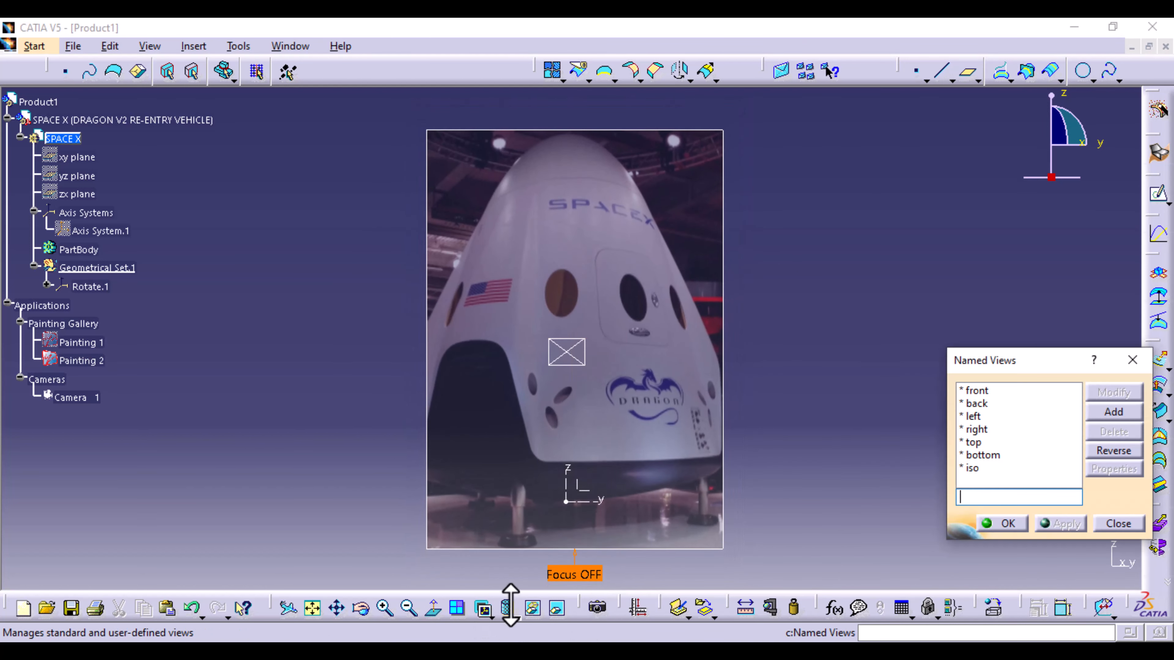
{"action": "left_click", "coordinate": [1115, 413]}
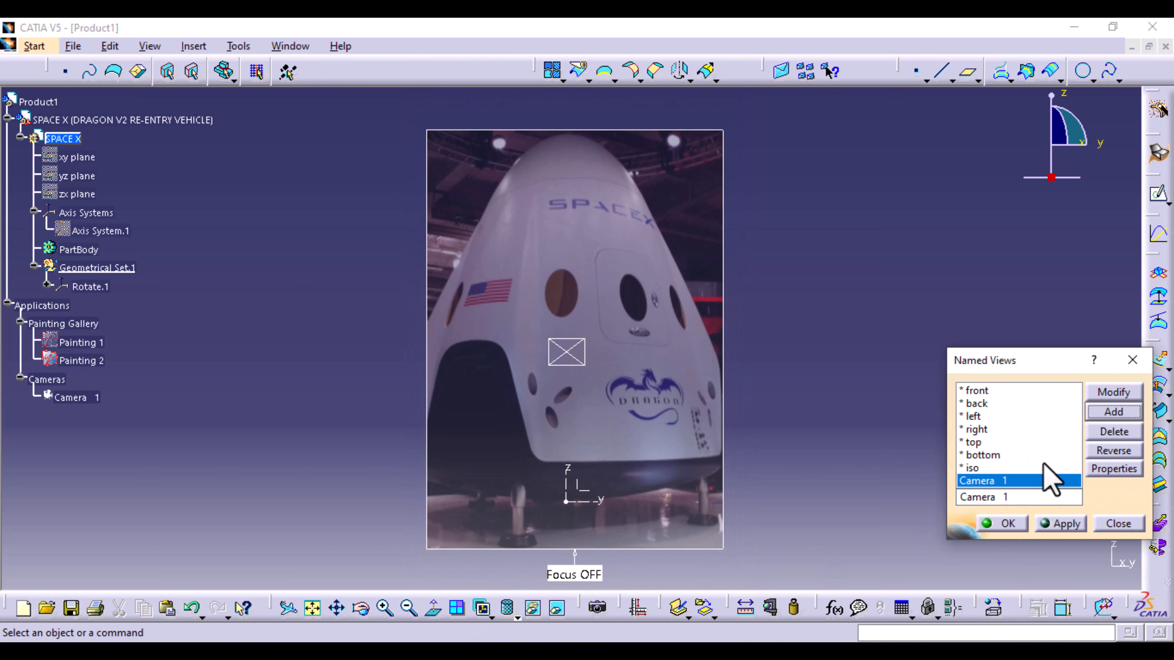
{"action": "left_click", "coordinate": [1008, 524]}
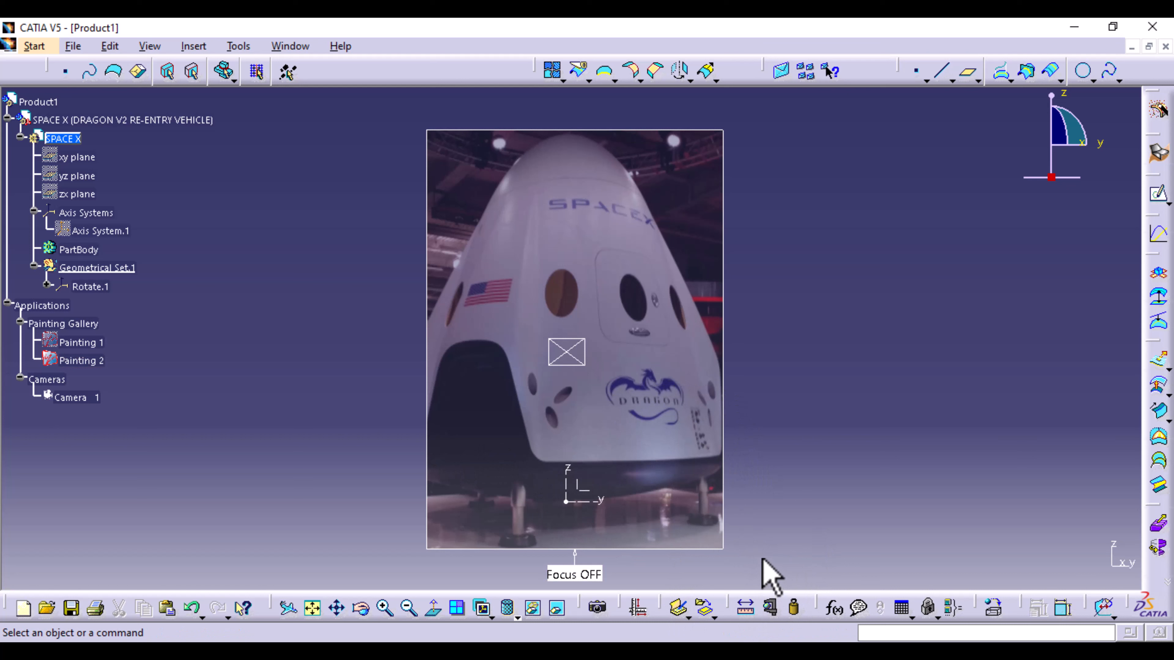
- Start a sketch on the rotated axis system and trace a spline from the capsule's nose, about 4730 mm high, down its upper right edge
{"action": "left_click", "coordinate": [583, 498]}
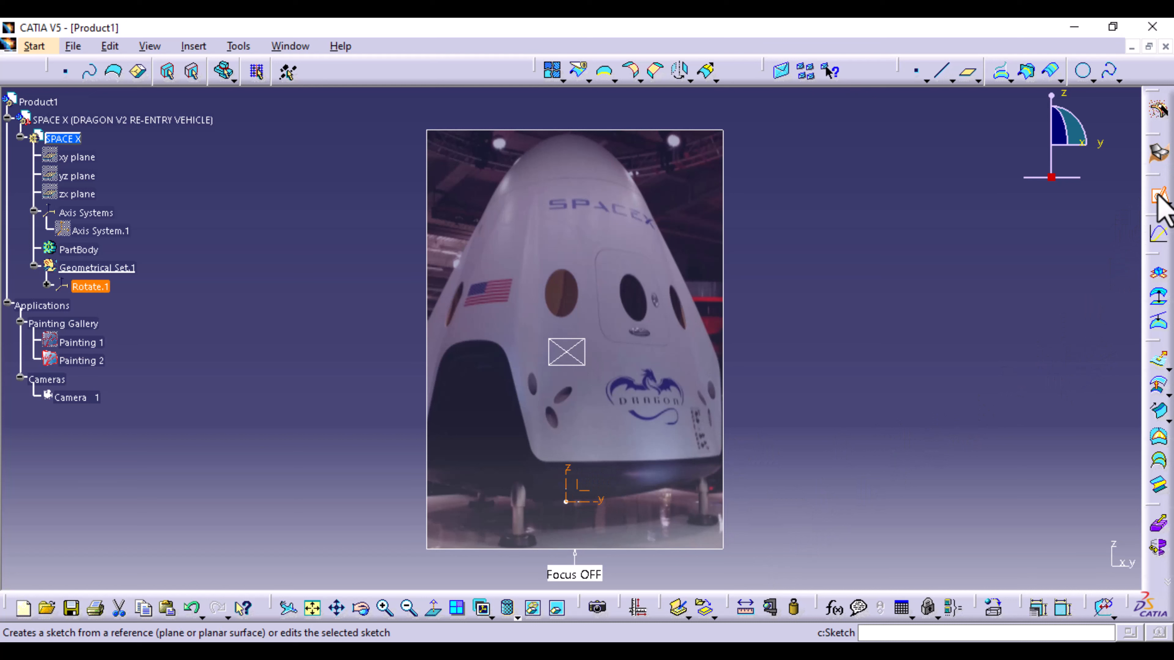
{"action": "left_click", "coordinate": [1159, 208]}
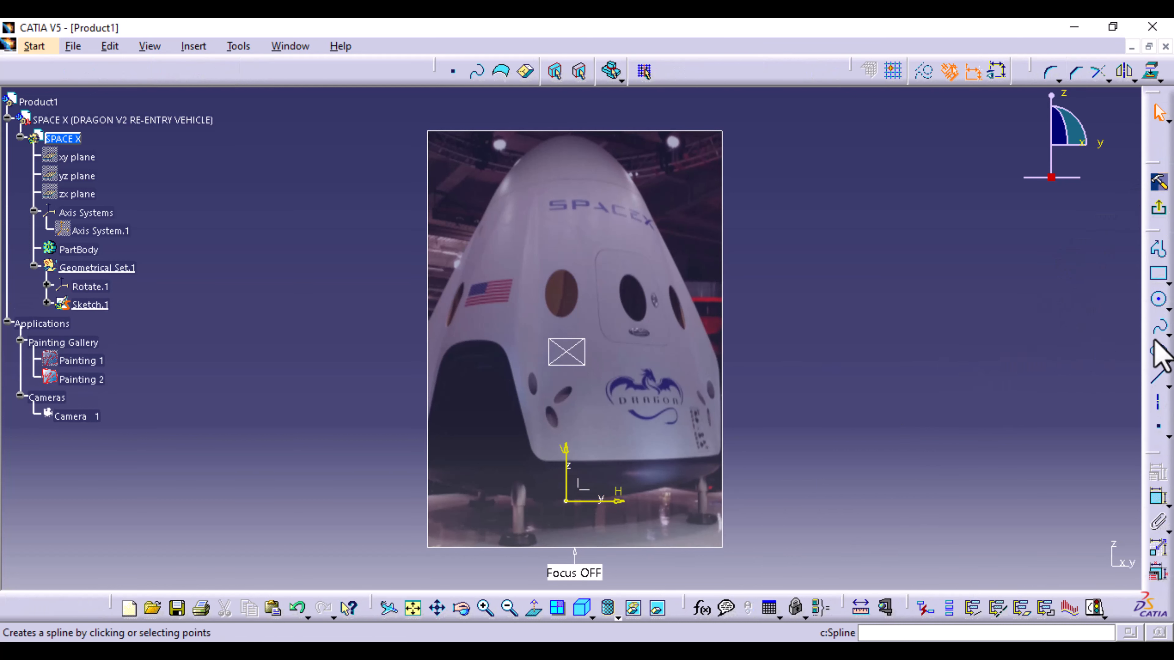
{"action": "left_click", "coordinate": [1160, 331]}
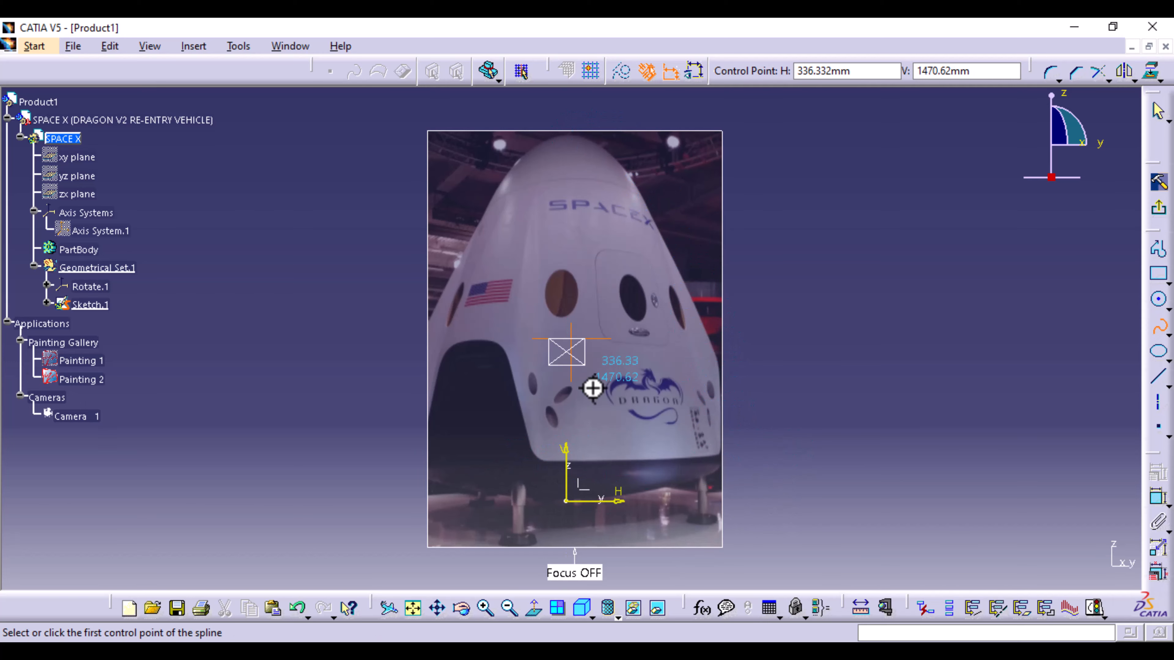
{"action": "mouse_move", "coordinate": [592, 388]}
{"action": "middle_mouse_down"}
{"action": "mouse_move", "coordinate": [586, 221]}
{"action": "mouse_move", "coordinate": [488, 351]}
{"action": "mouse_move", "coordinate": [511, 635]}
{"action": "middle_mouse_up"}
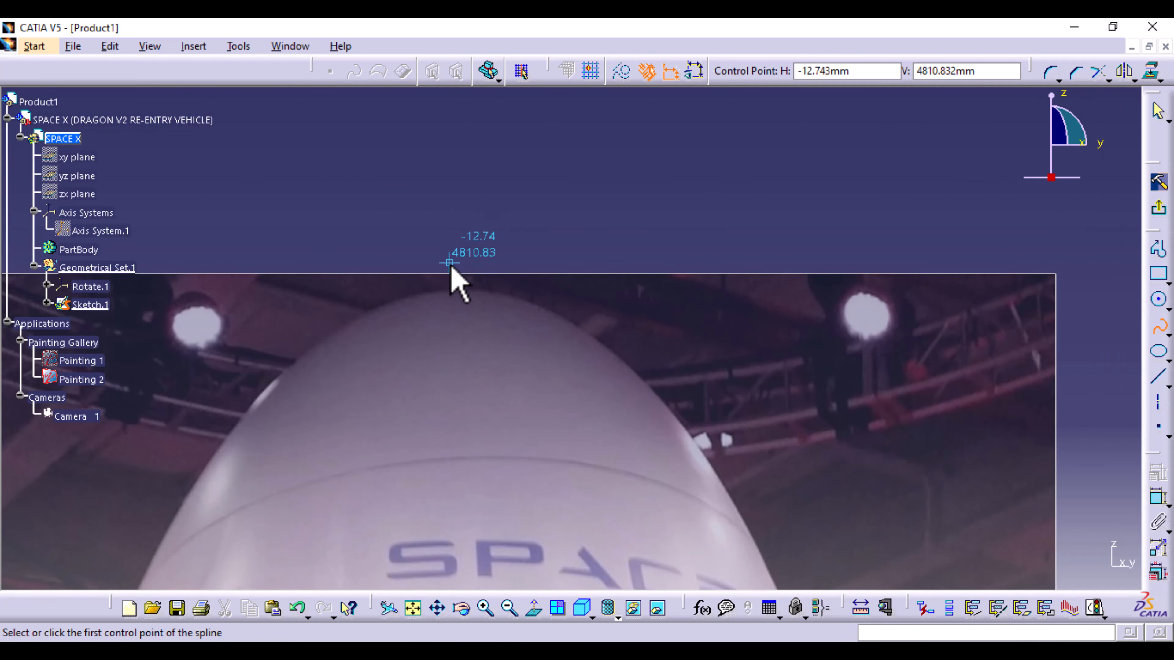
{"action": "left_click", "coordinate": [453, 286]}
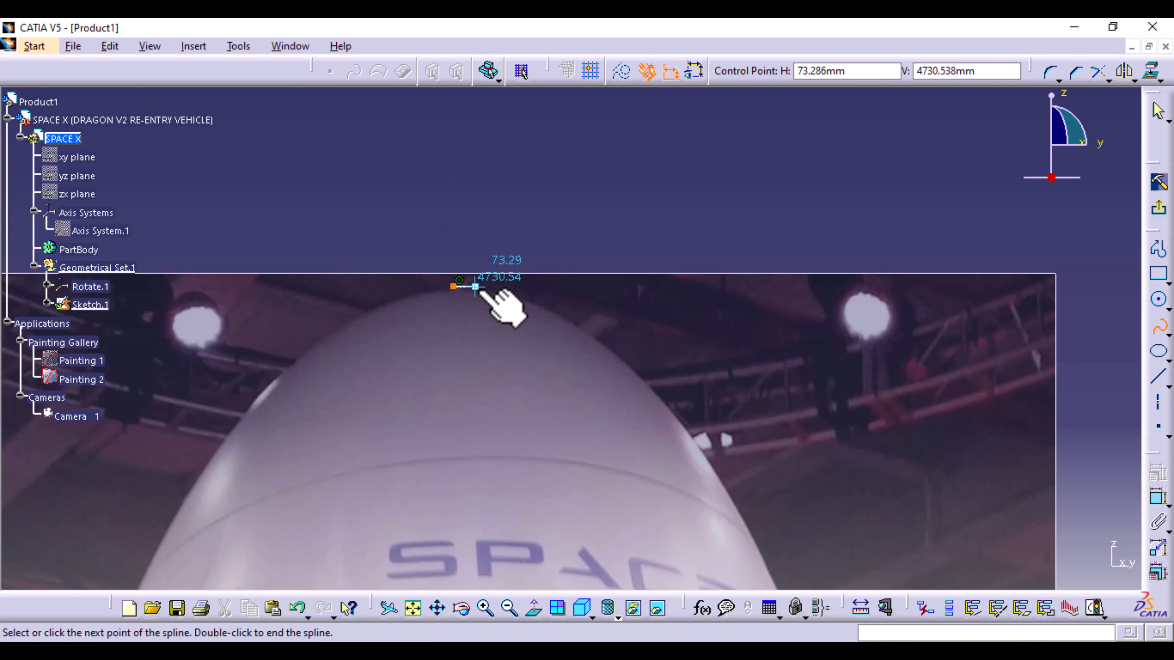
{"action": "left_click", "coordinate": [476, 287]}
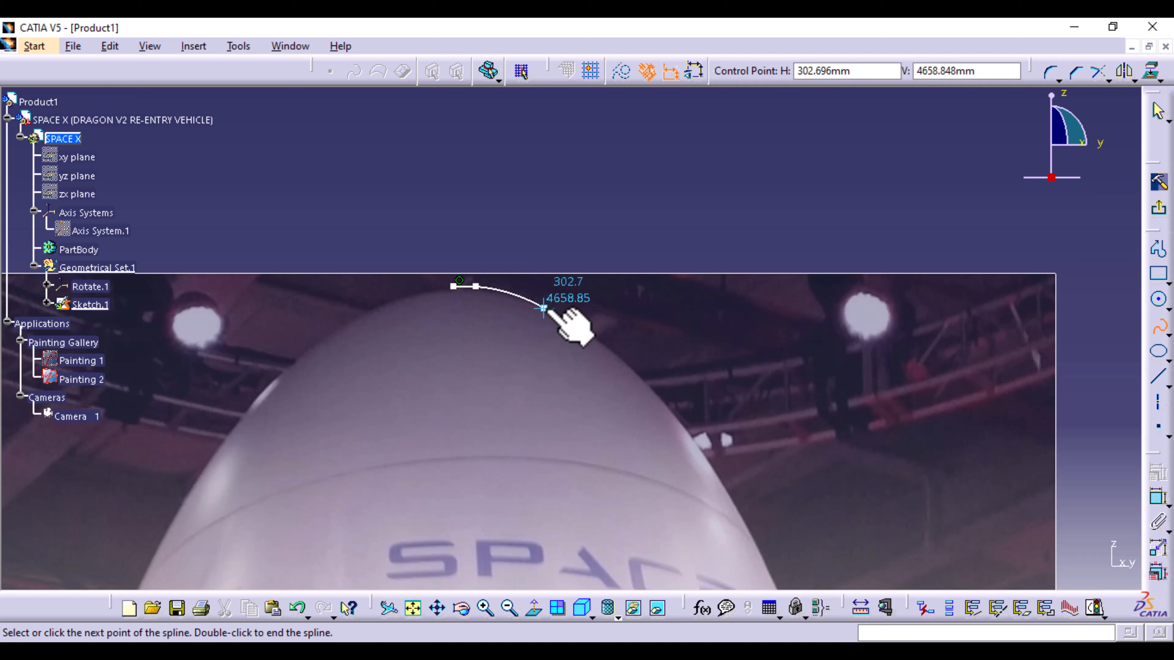
{"action": "left_click", "coordinate": [544, 307]}
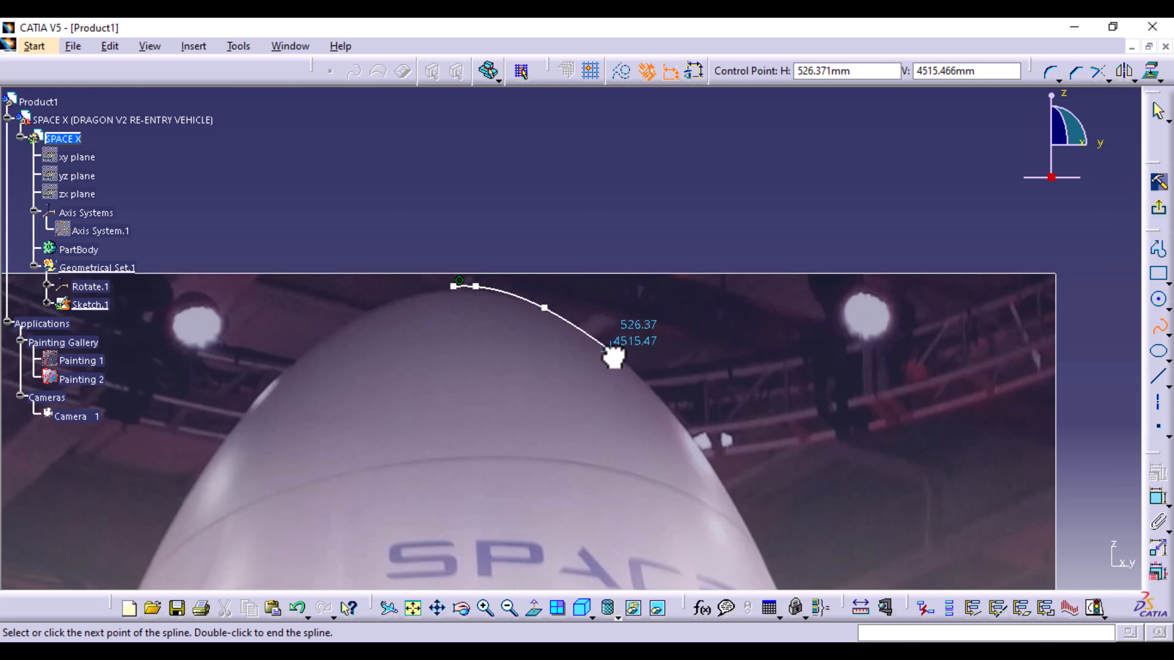
{"action": "mouse_move", "coordinate": [614, 358]}
{"action": "middle_mouse_down"}
{"action": "mouse_move", "coordinate": [597, 320]}
{"action": "mouse_move", "coordinate": [437, 202]}
{"action": "middle_mouse_up"}
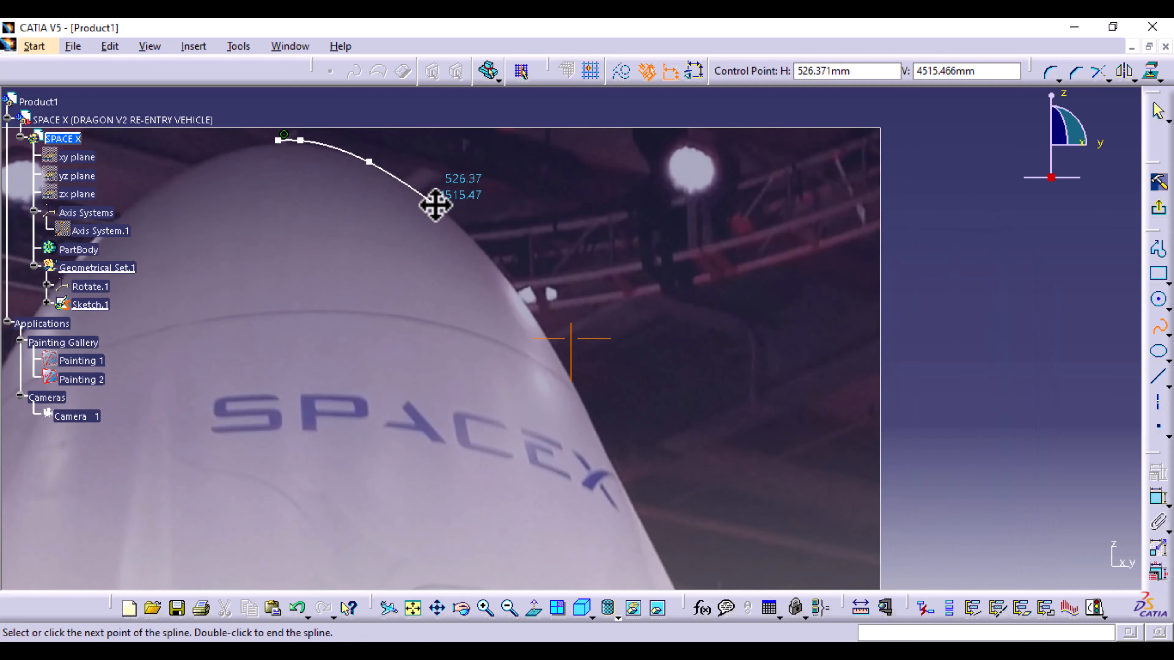
{"action": "left_click", "coordinate": [436, 205]}
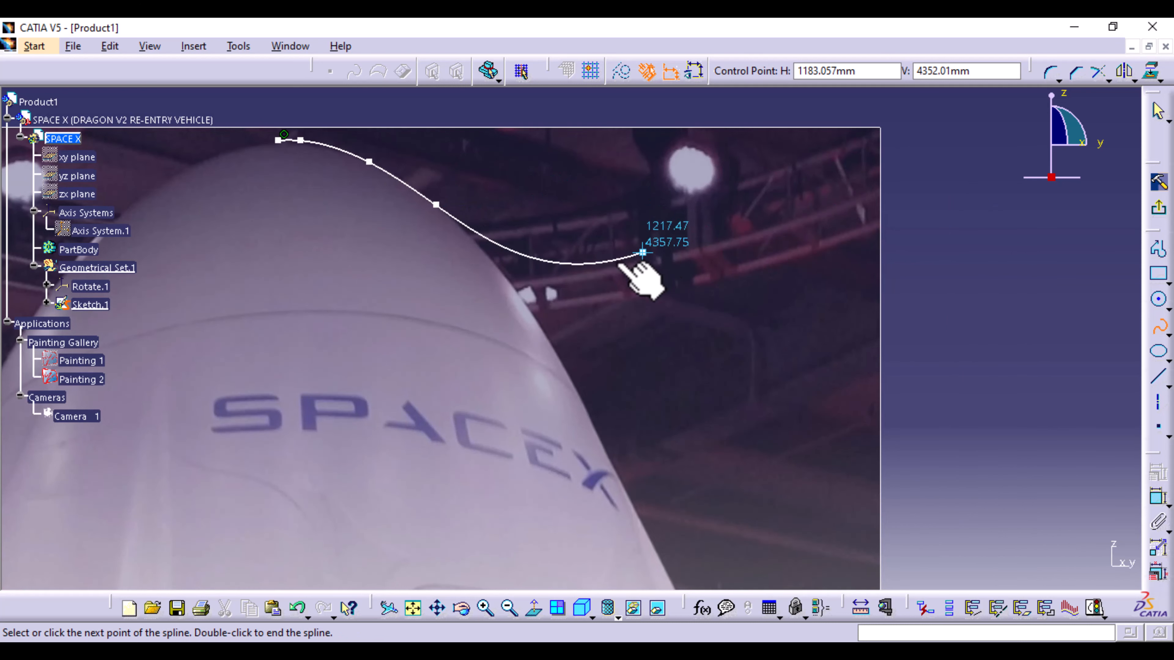
{"action": "left_click", "coordinate": [515, 287]}
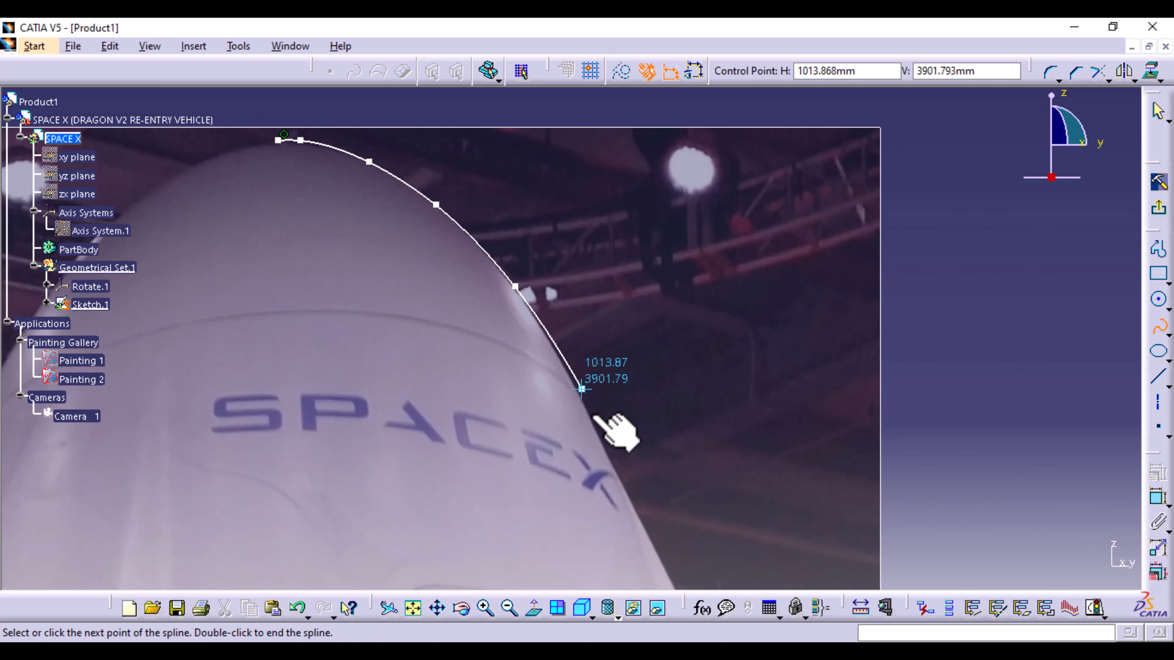
- Continue the spline down the capsule's right side past the SPACEX lettering and end it at the dark base, at about H 1990, V 430 mm
{"action": "middle_click_drag", "start_coordinate": [601, 472], "coordinate": [453, 257]}
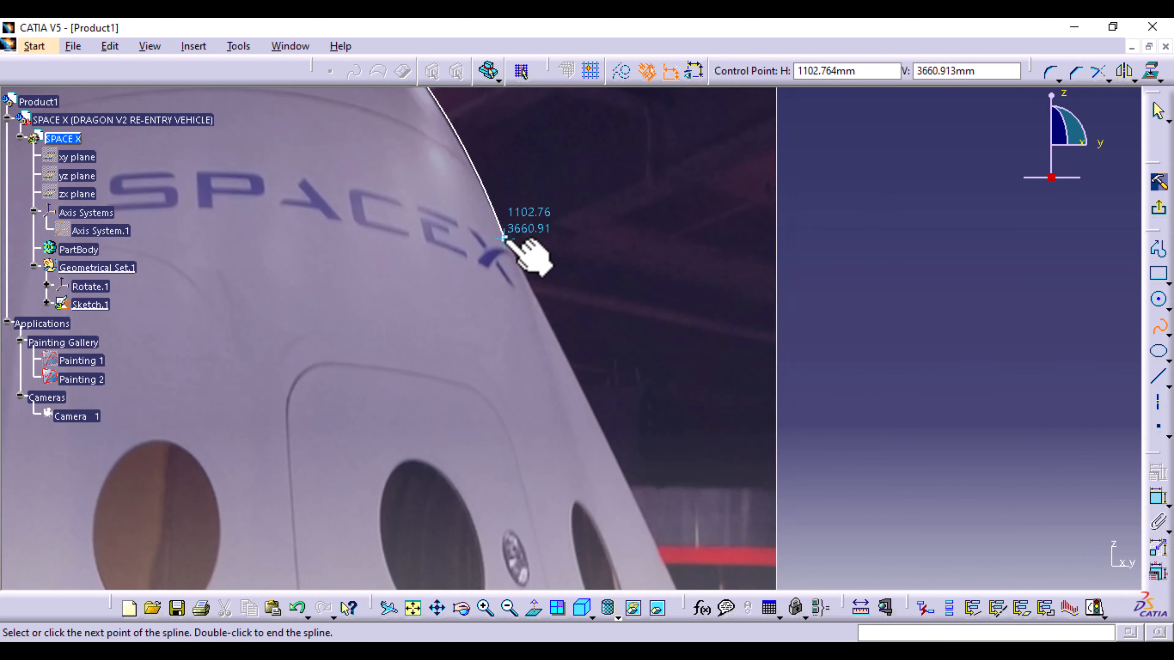
{"action": "left_click", "coordinate": [505, 237]}
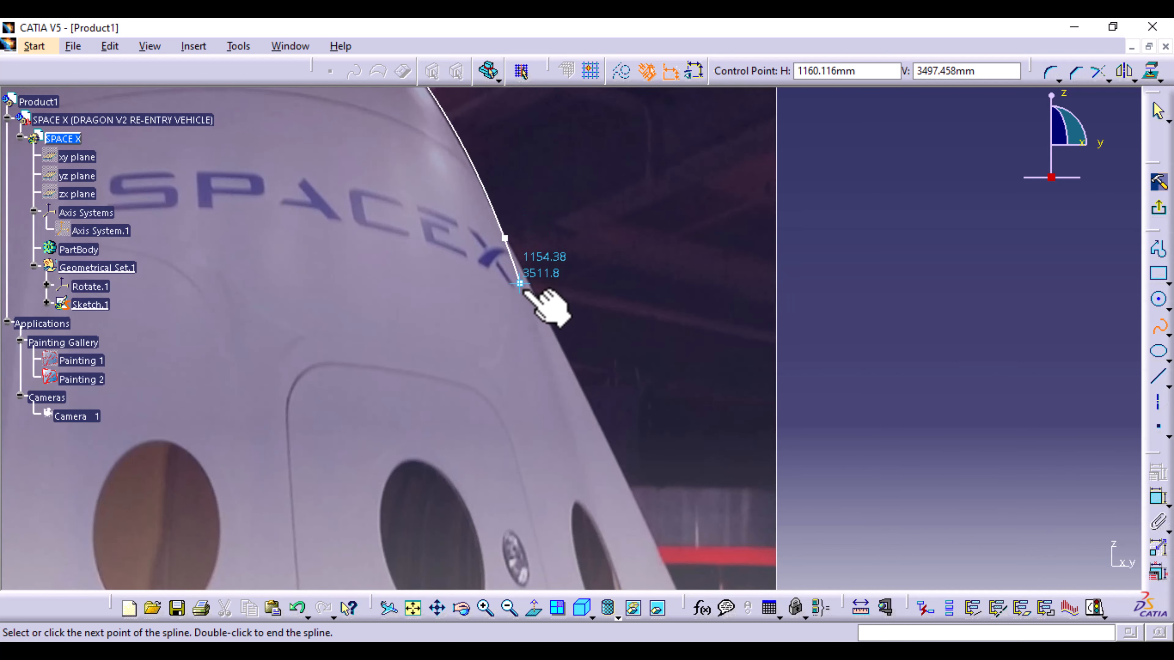
{"action": "left_click", "coordinate": [532, 306]}
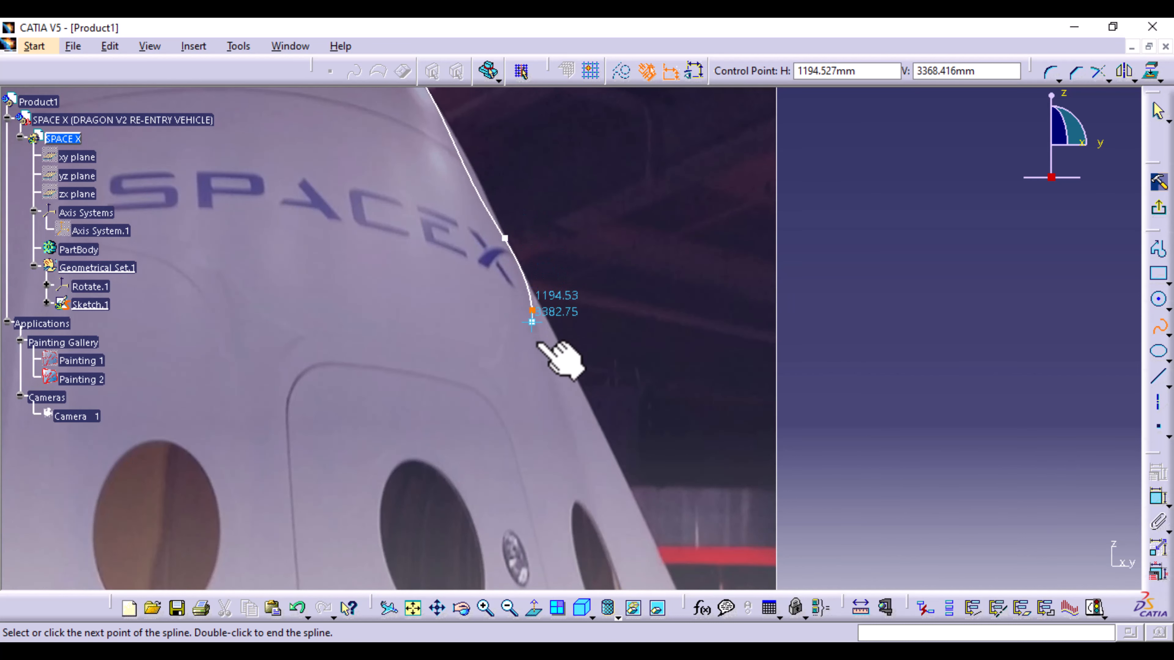
{"action": "middle_click_drag", "start_coordinate": [537, 472], "coordinate": [448, 283]}
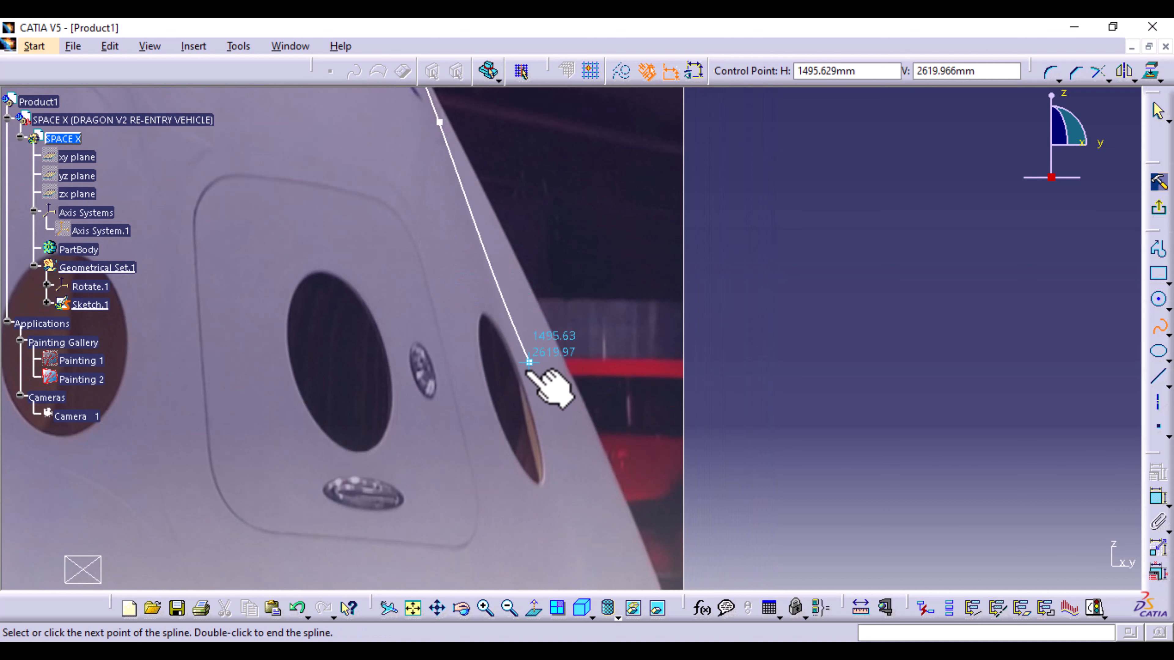
{"action": "mouse_move", "coordinate": [539, 402]}
{"action": "middle_mouse_down"}
{"action": "mouse_move", "coordinate": [524, 204]}
{"action": "mouse_move", "coordinate": [539, 394]}
{"action": "middle_mouse_up"}
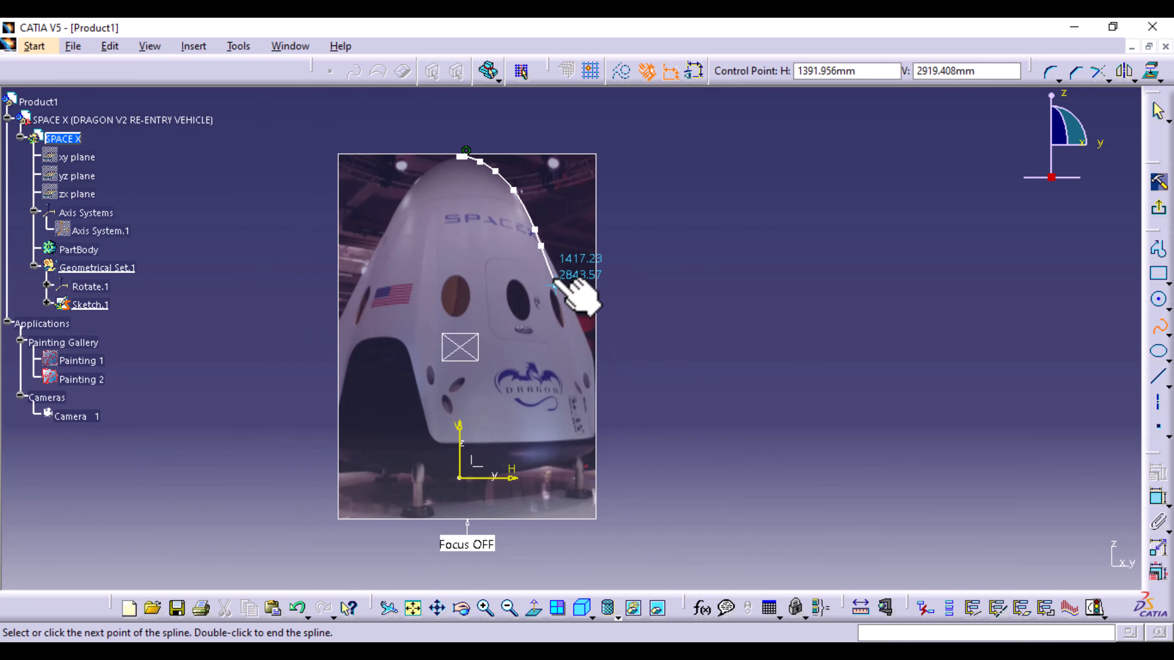
{"action": "left_click", "coordinate": [573, 355]}
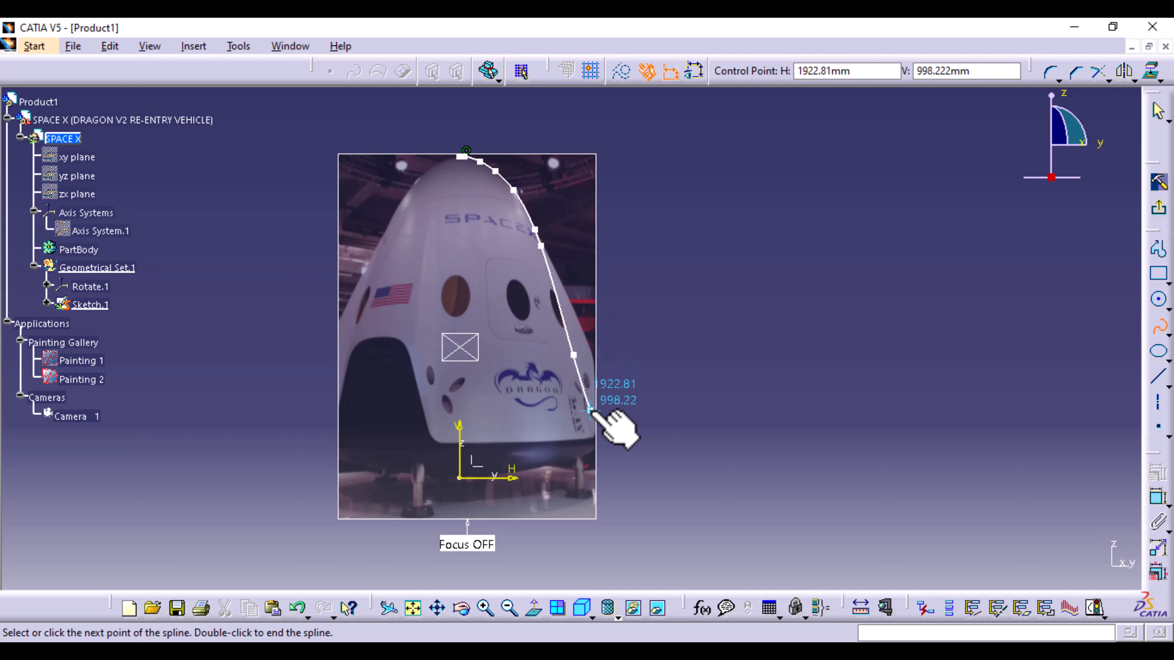
{"action": "mouse_move", "coordinate": [603, 466]}
{"action": "middle_mouse_down"}
{"action": "mouse_move", "coordinate": [480, 357]}
{"action": "mouse_move", "coordinate": [469, 298]}
{"action": "middle_mouse_up"}
{"action": "left_click", "coordinate": [486, 362]}
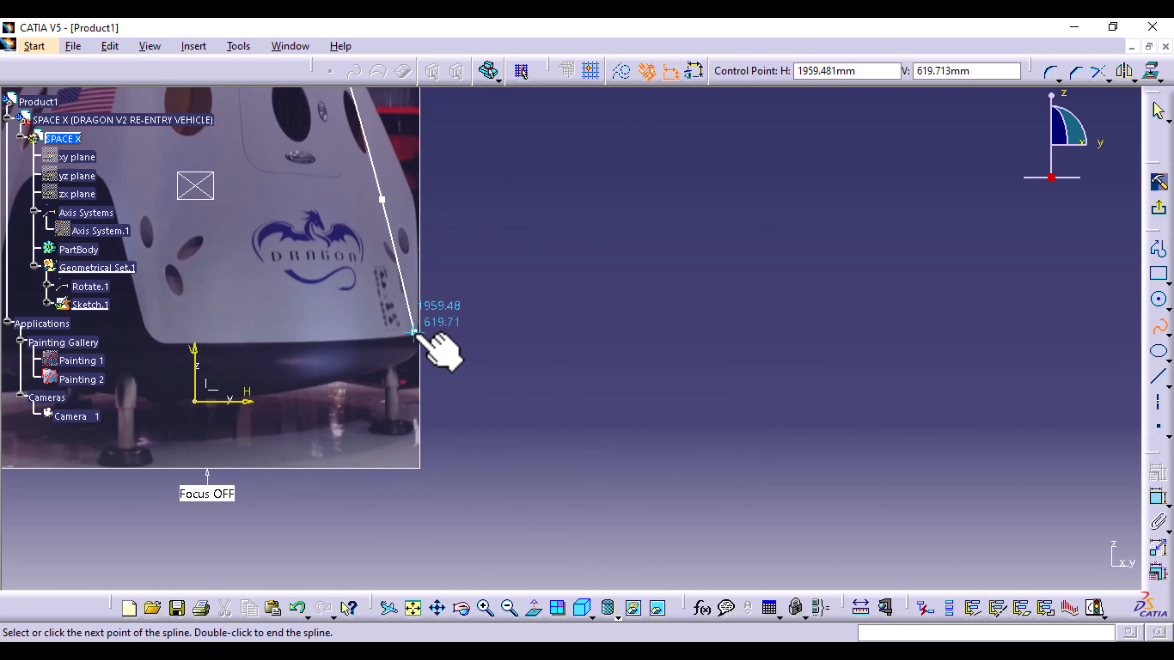
{"action": "left_click", "coordinate": [414, 332]}
{"action": "left_click", "coordinate": [428, 375]}
{"action": "middle_click_drag", "start_coordinate": [430, 383], "coordinate": [514, 349]}
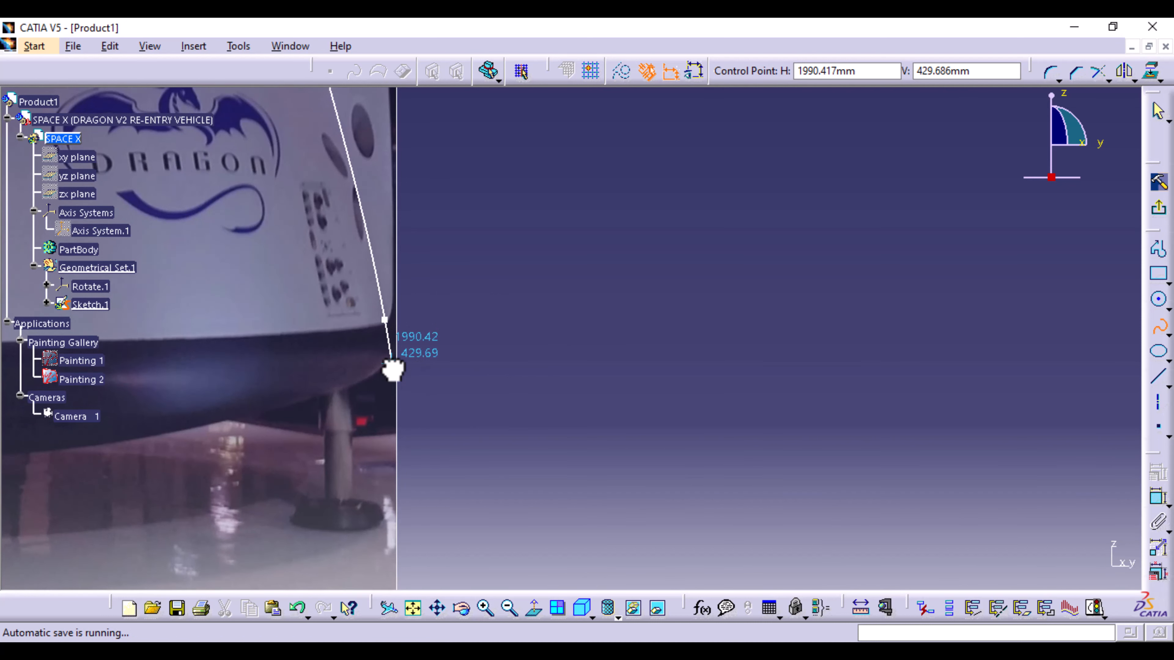
{"action": "double_click", "coordinate": [392, 368]}
- Examine how closely the finished spline follows the capsule's right edge in the photo, from the SPACEX lettering down to the base
{"action": "middle_click_drag", "start_coordinate": [546, 319], "coordinate": [640, 518]}
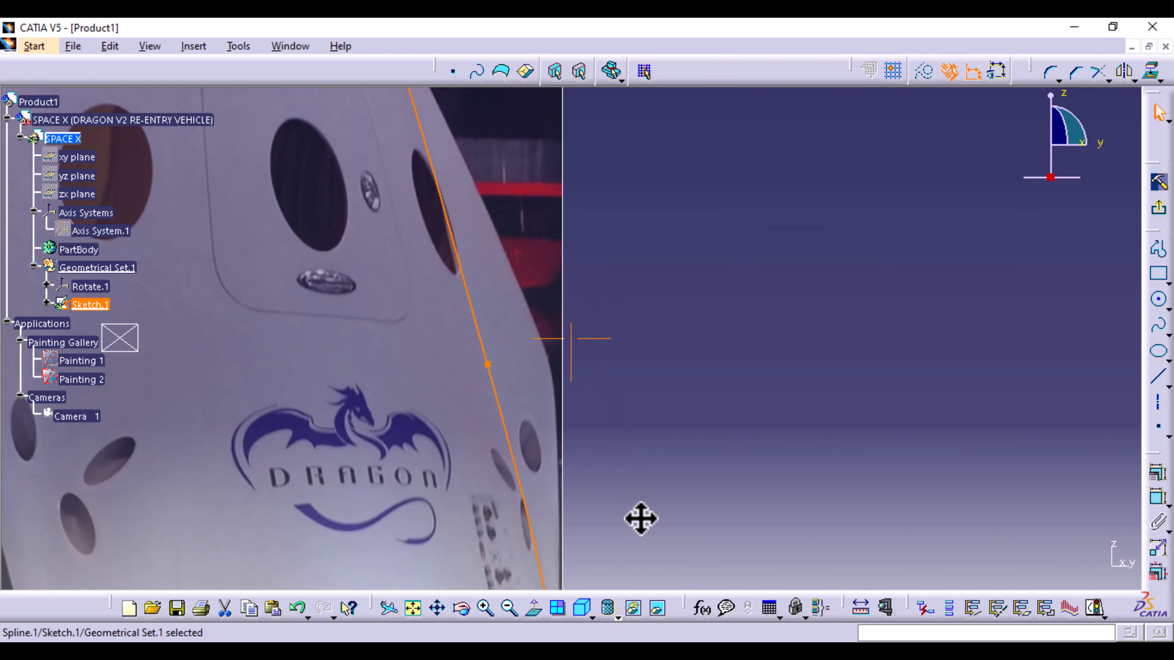
{"action": "middle_click_drag", "start_coordinate": [656, 316], "coordinate": [749, 594]}
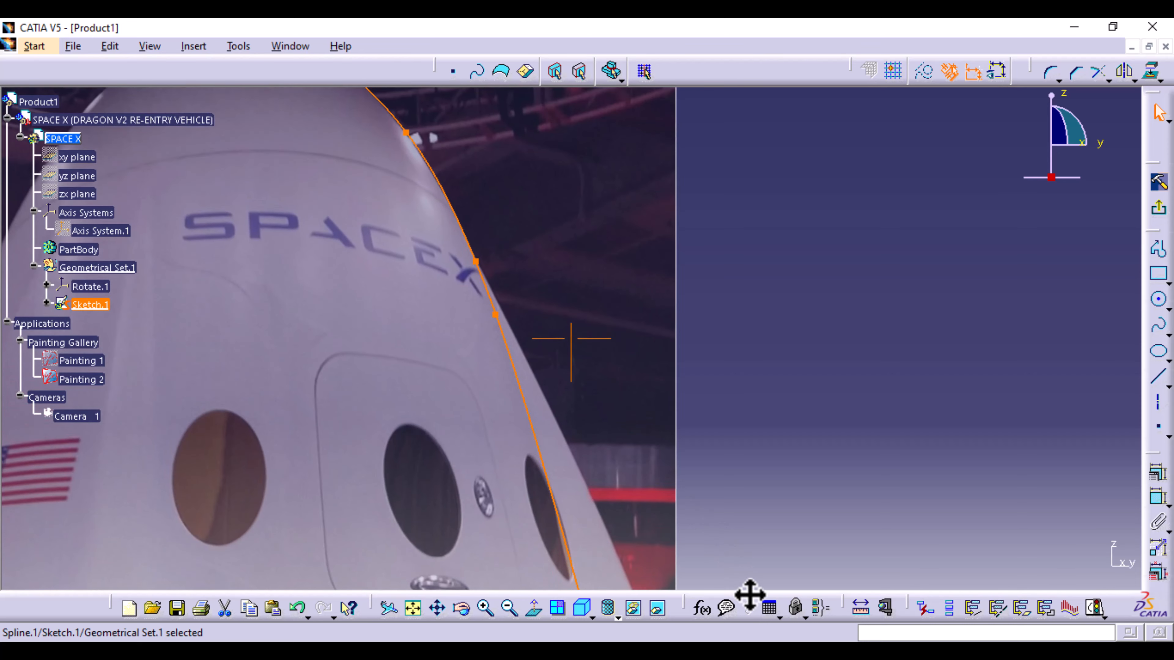
{"action": "middle_click_drag", "start_coordinate": [695, 407], "coordinate": [492, 43]}
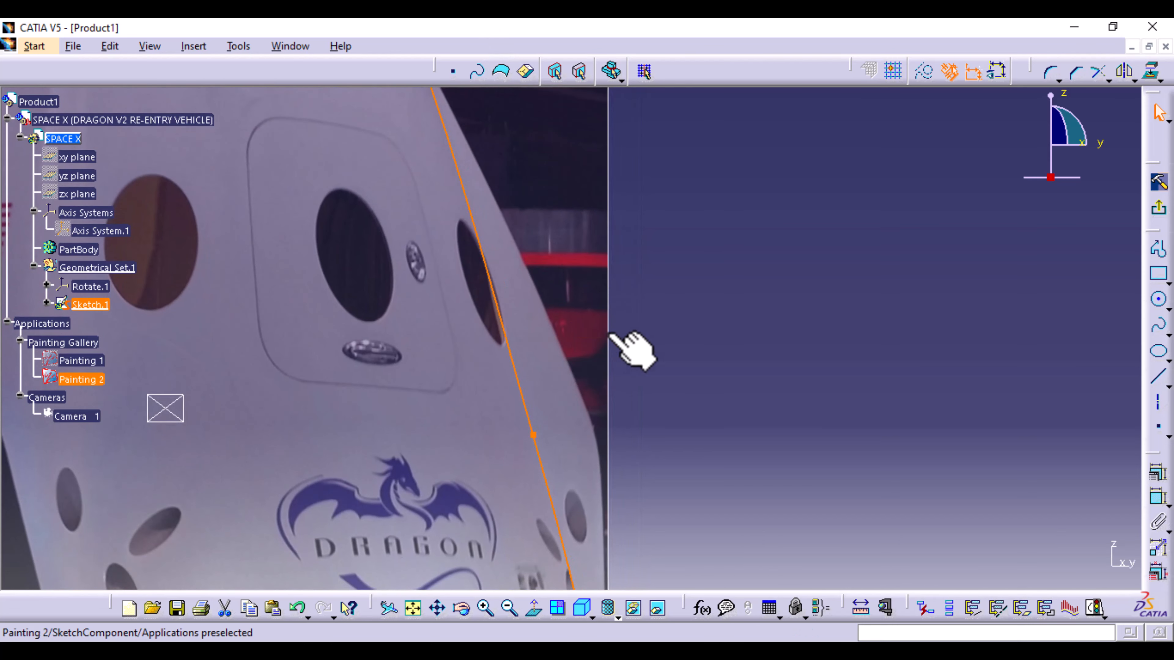
{"action": "mouse_move", "coordinate": [661, 446]}
{"action": "middle_mouse_down"}
{"action": "mouse_move", "coordinate": [658, 359]}
{"action": "mouse_move", "coordinate": [676, 393]}
{"action": "mouse_move", "coordinate": [633, 212]}
{"action": "mouse_move", "coordinate": [650, 152]}
{"action": "middle_mouse_up"}
{"action": "middle_click_drag", "start_coordinate": [689, 375], "coordinate": [763, 267]}
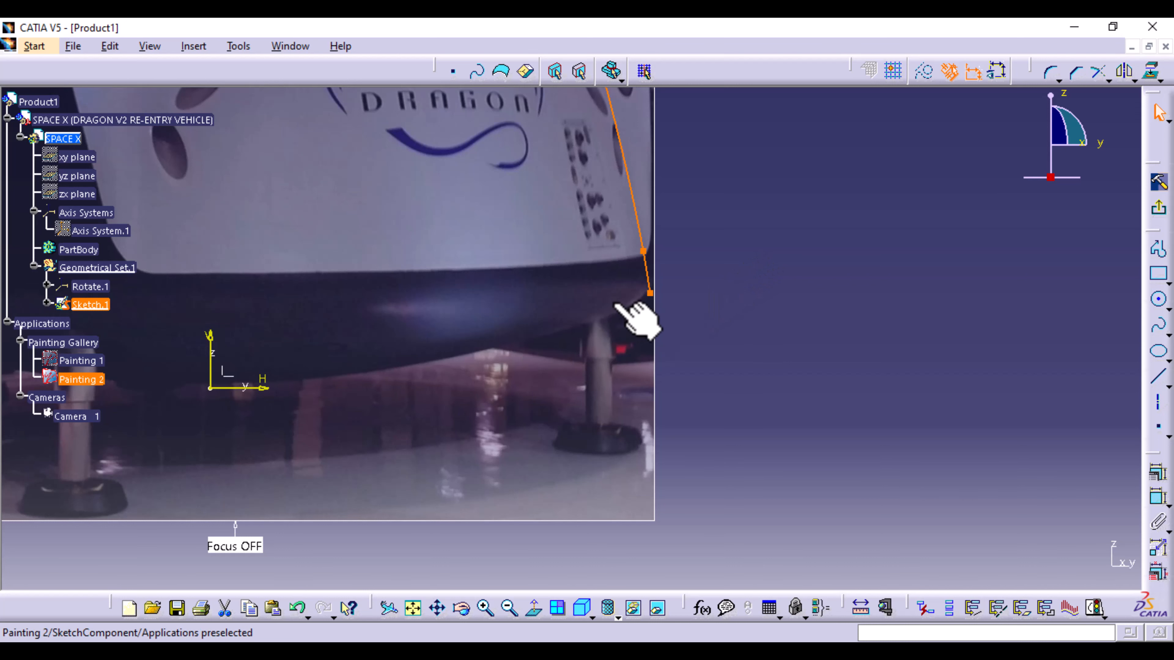
{"action": "mouse_move", "coordinate": [417, 445]}
{"action": "middle_mouse_down"}
{"action": "mouse_move", "coordinate": [553, 490]}
{"action": "mouse_move", "coordinate": [527, 471]}
{"action": "mouse_move", "coordinate": [530, 393]}
{"action": "mouse_move", "coordinate": [548, 438]}
{"action": "middle_mouse_up"}
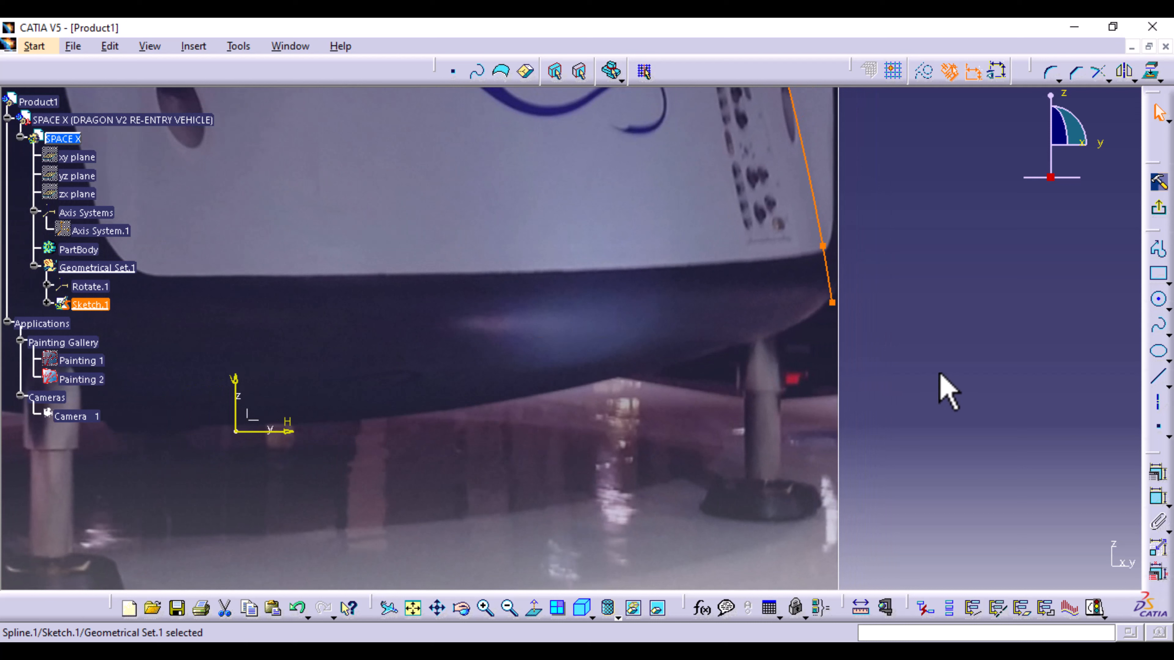
- Draw a three-point arc of about 6615 mm radius along the capsule's underside, from the sketch origin to just short of the spline's lower end
{"action": "left_click", "coordinate": [1166, 304]}
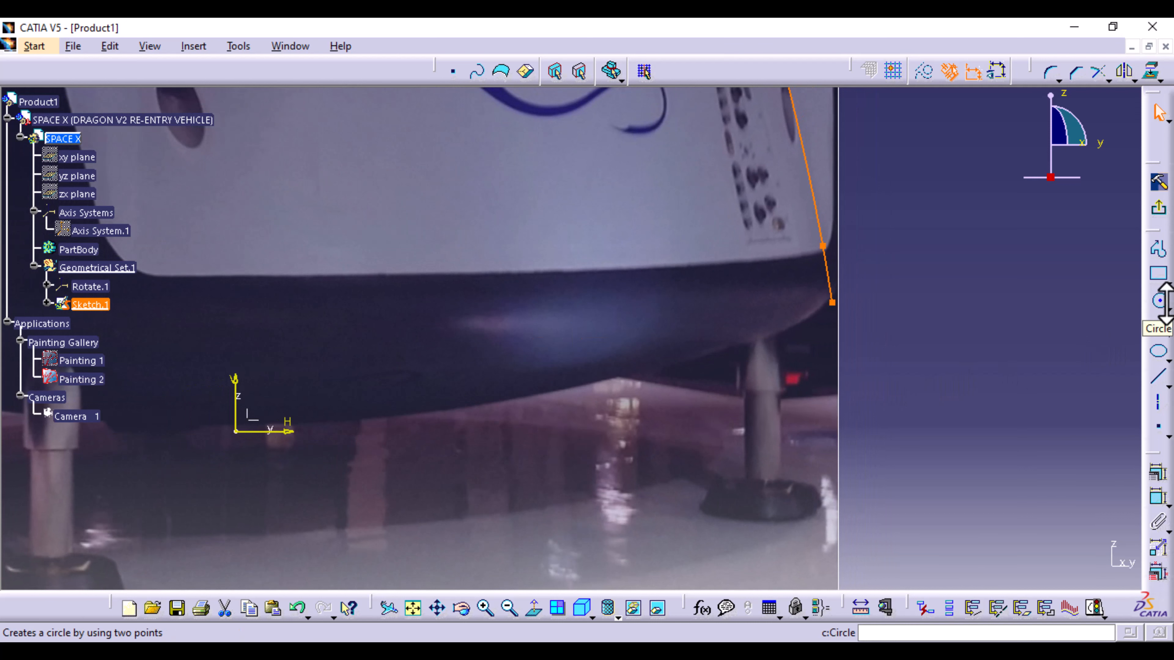
{"action": "left_click", "coordinate": [930, 385]}
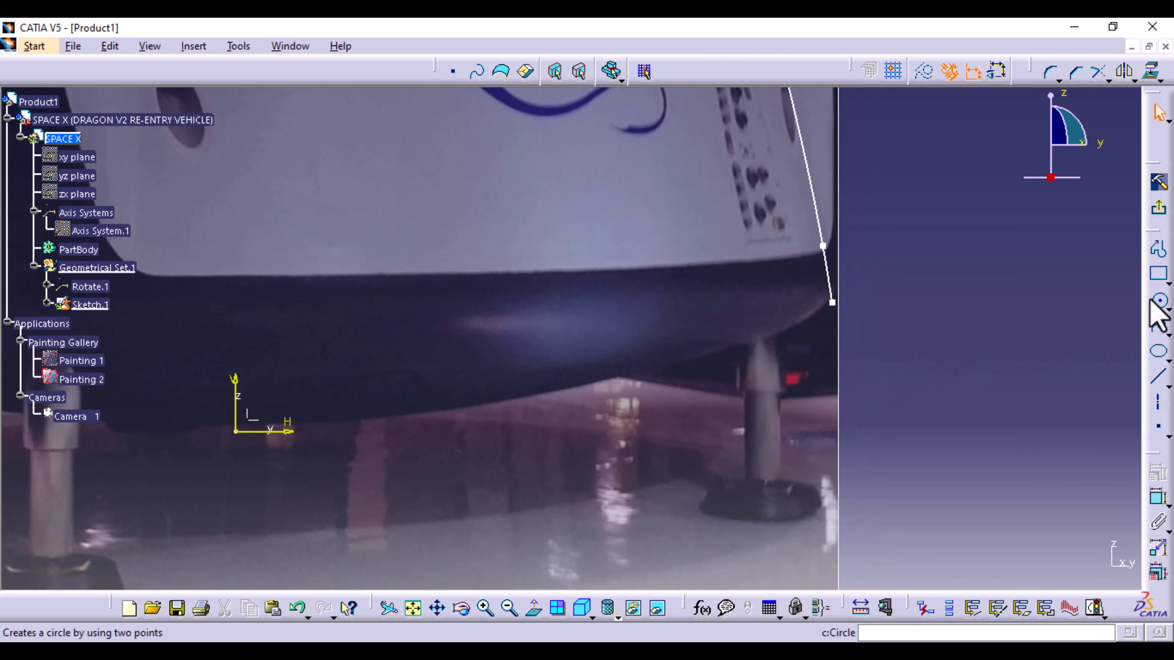
{"action": "left_click", "coordinate": [1168, 308]}
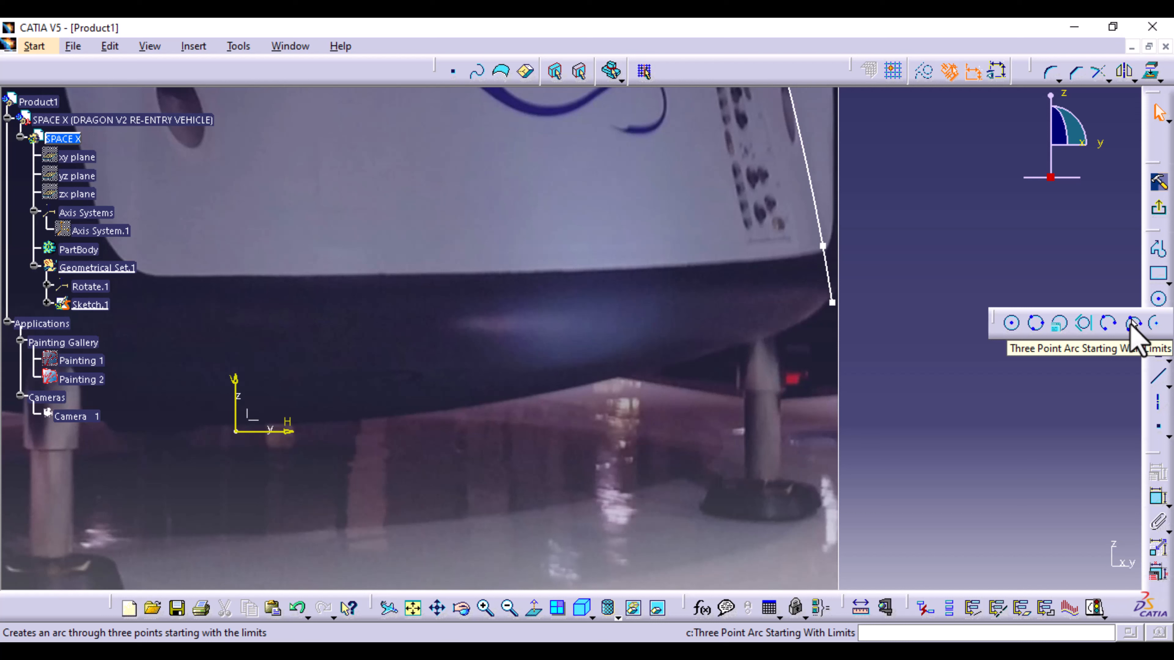
{"action": "left_click", "coordinate": [1133, 323]}
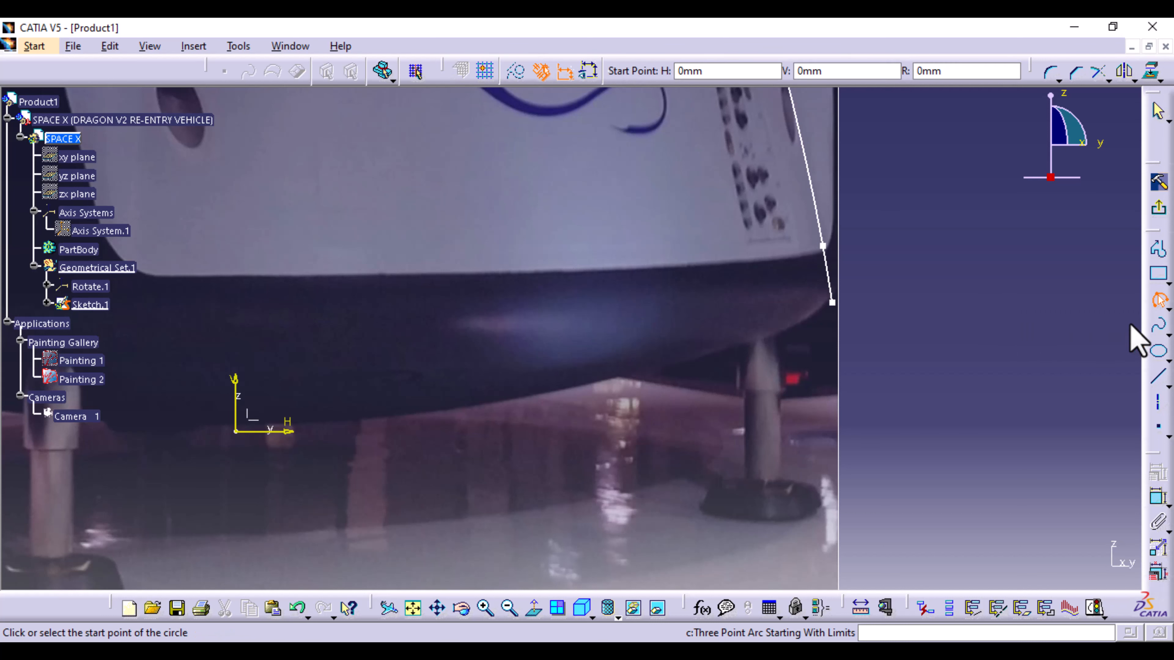
{"action": "left_click", "coordinate": [235, 431]}
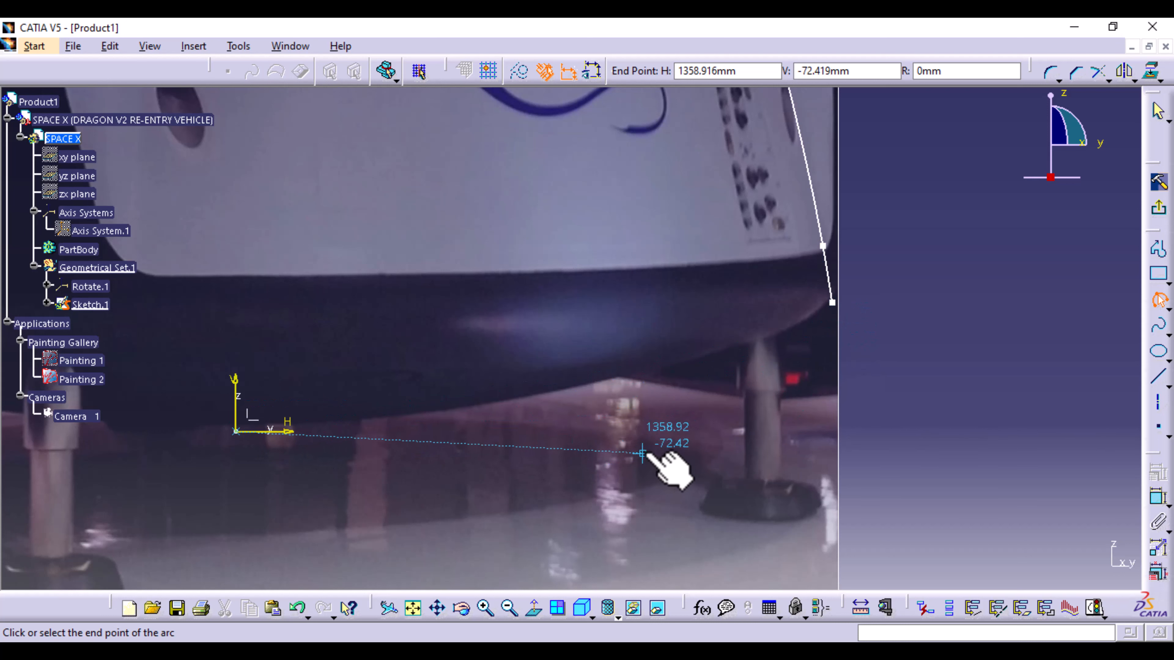
{"action": "left_click", "coordinate": [782, 330]}
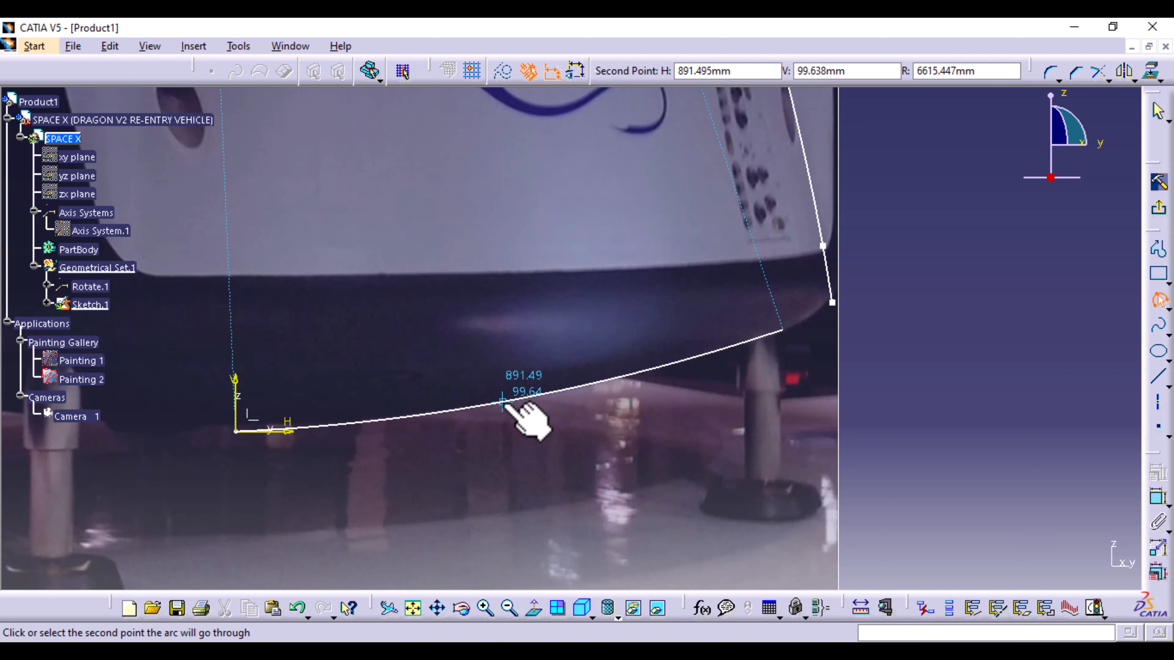
{"action": "left_click", "coordinate": [503, 402]}
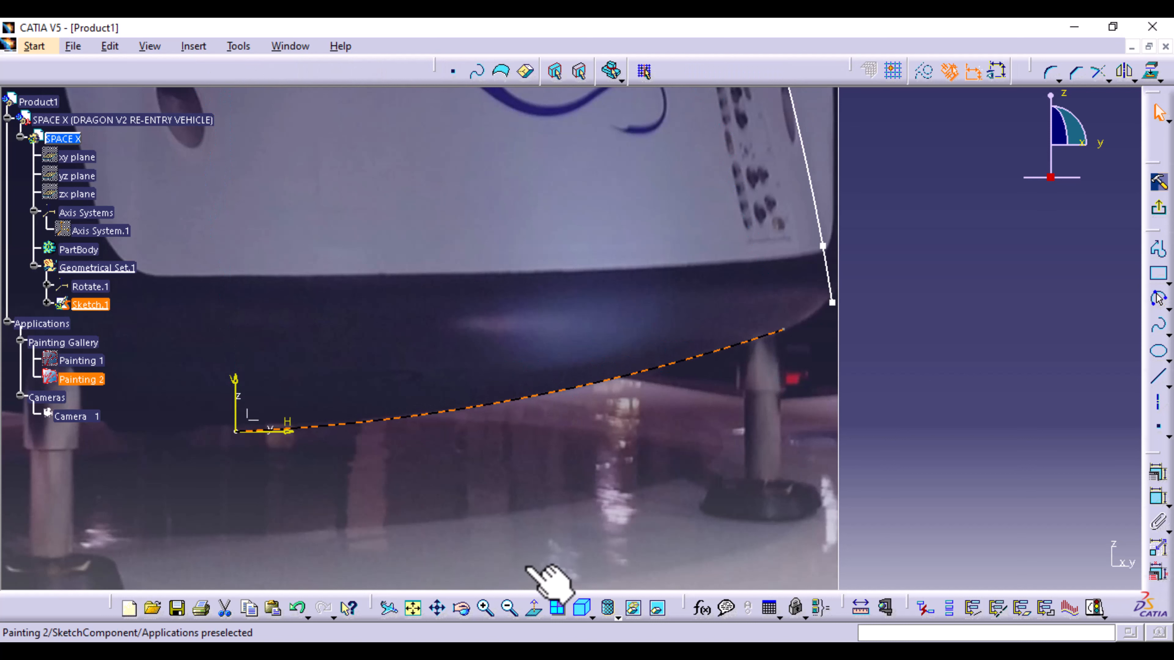
{"action": "left_click", "coordinate": [930, 425]}
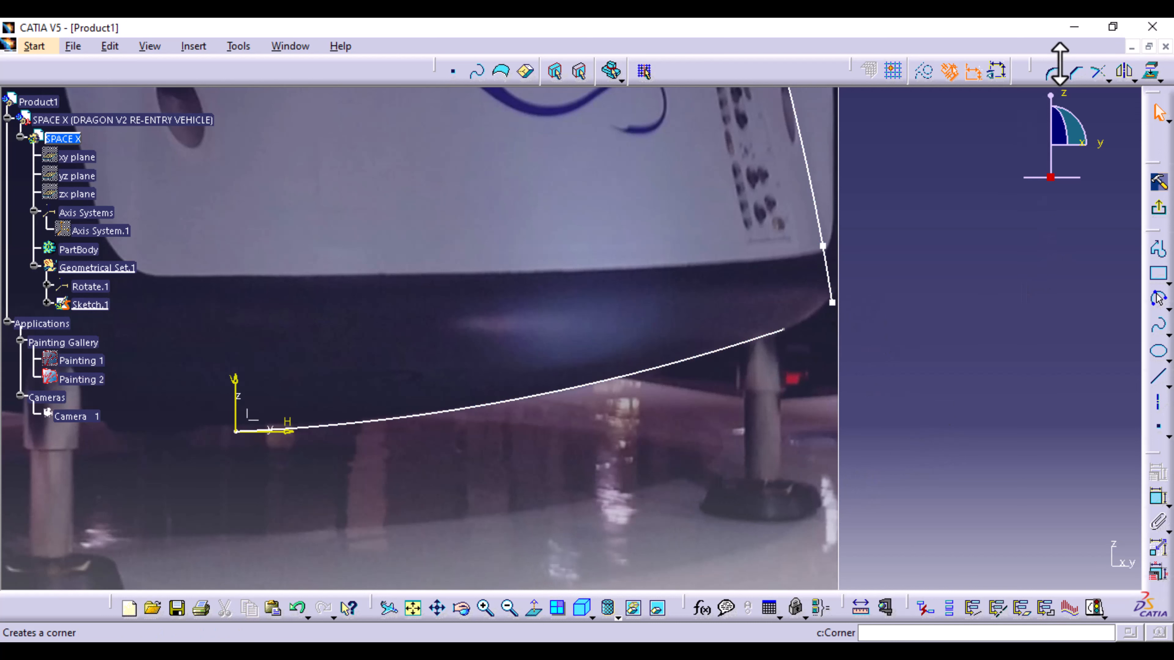
- Round the corner between the underside arc and the spline's lower end with a radius of about 127.5 mm, trimming both curves
{"action": "left_click", "coordinate": [1050, 74]}
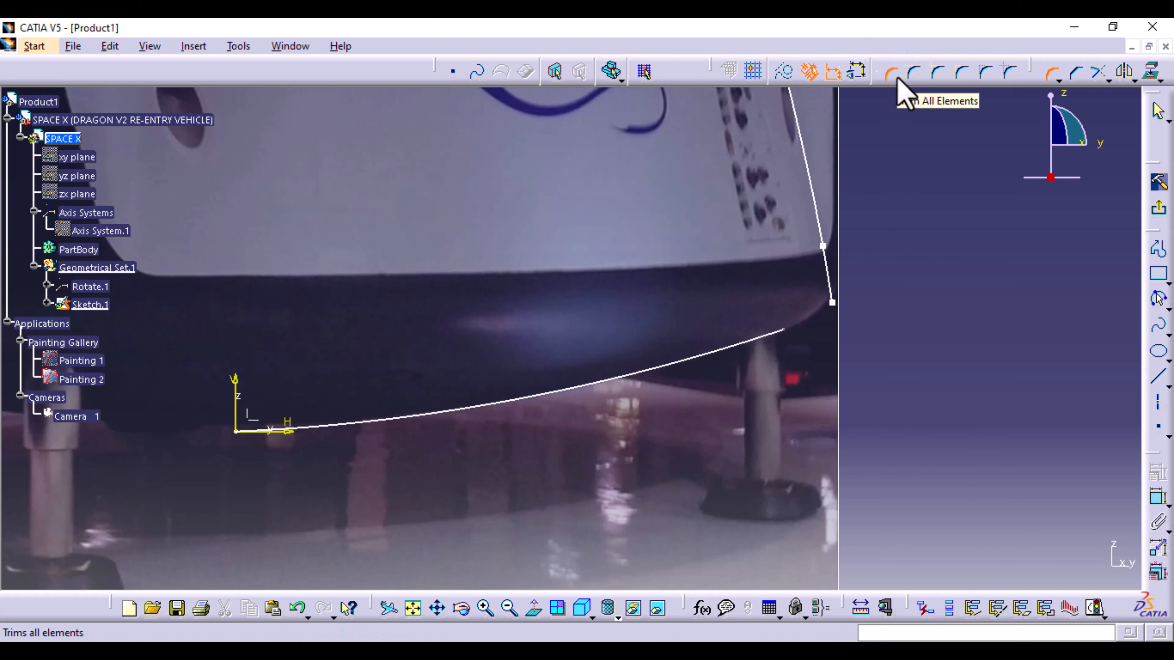
{"action": "left_click", "coordinate": [895, 90]}
{"action": "left_click", "coordinate": [758, 336]}
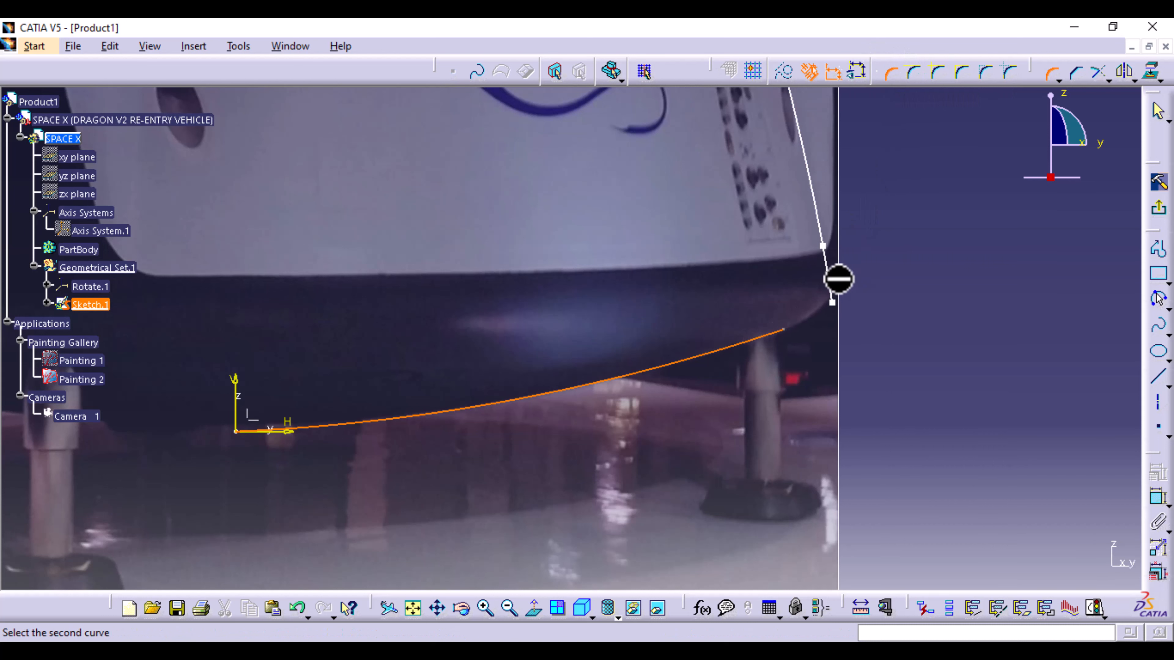
{"action": "left_click", "coordinate": [833, 279]}
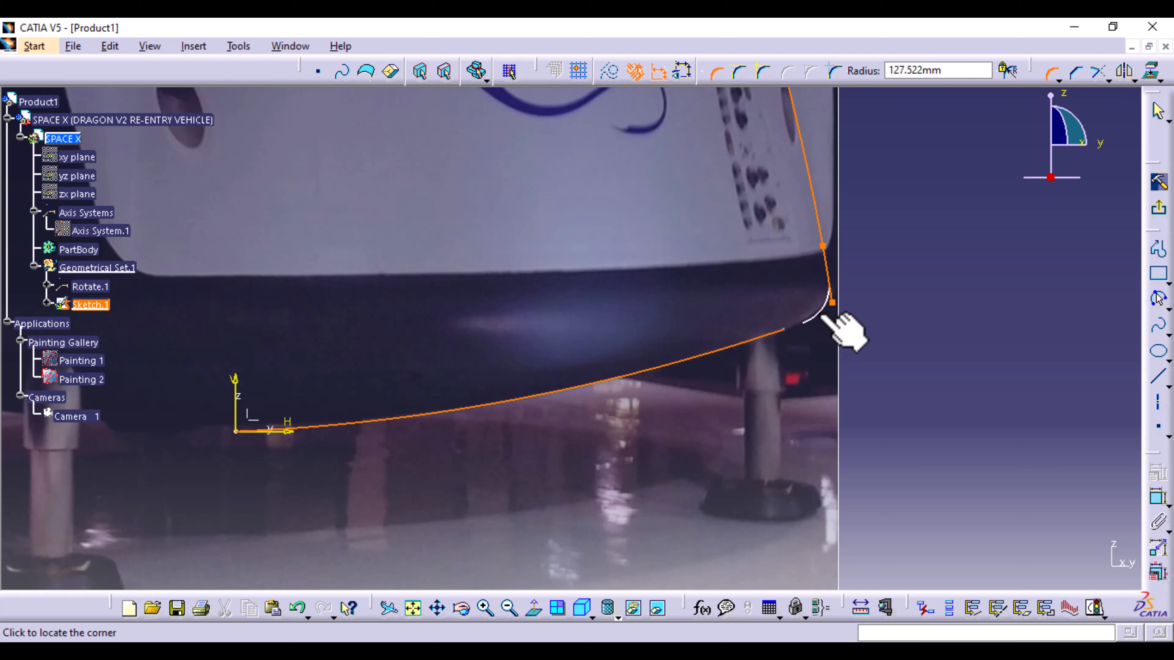
{"action": "left_click", "coordinate": [826, 316]}
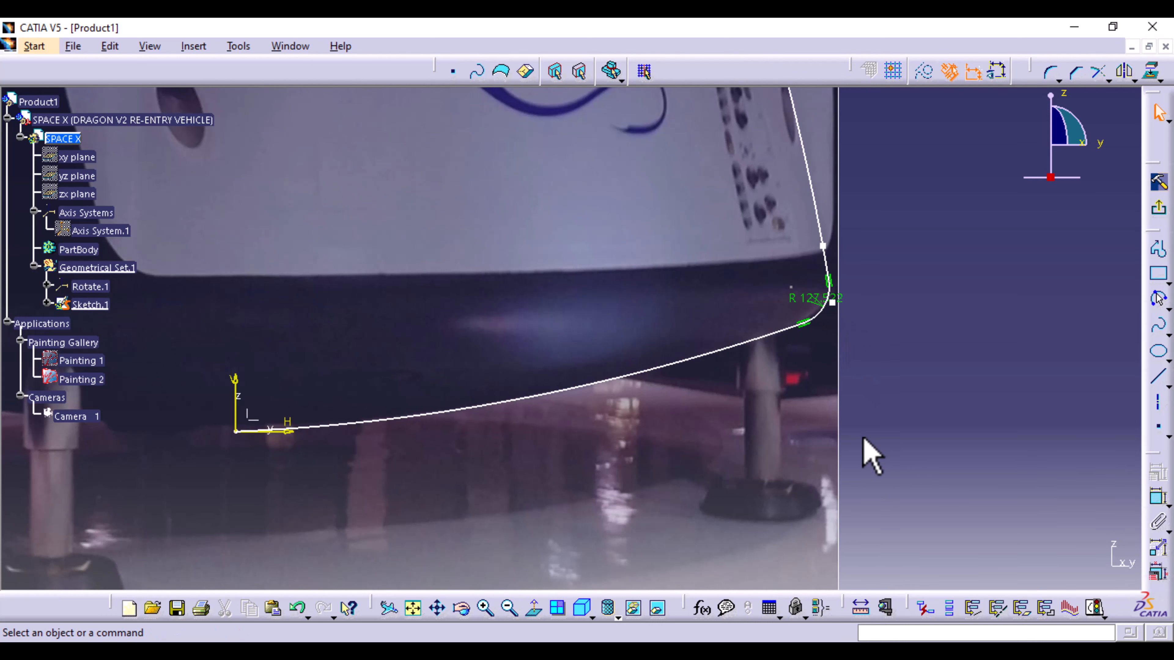
- Impose a tangency of 0 degrees on the spline's first control point at the capsule's nose and exit the sketch
{"action": "mouse_move", "coordinate": [865, 451]}
{"action": "middle_mouse_down"}
{"action": "mouse_move", "coordinate": [725, 425]}
{"action": "mouse_move", "coordinate": [700, 472]}
{"action": "mouse_move", "coordinate": [657, 303]}
{"action": "mouse_move", "coordinate": [694, 485]}
{"action": "middle_mouse_up"}
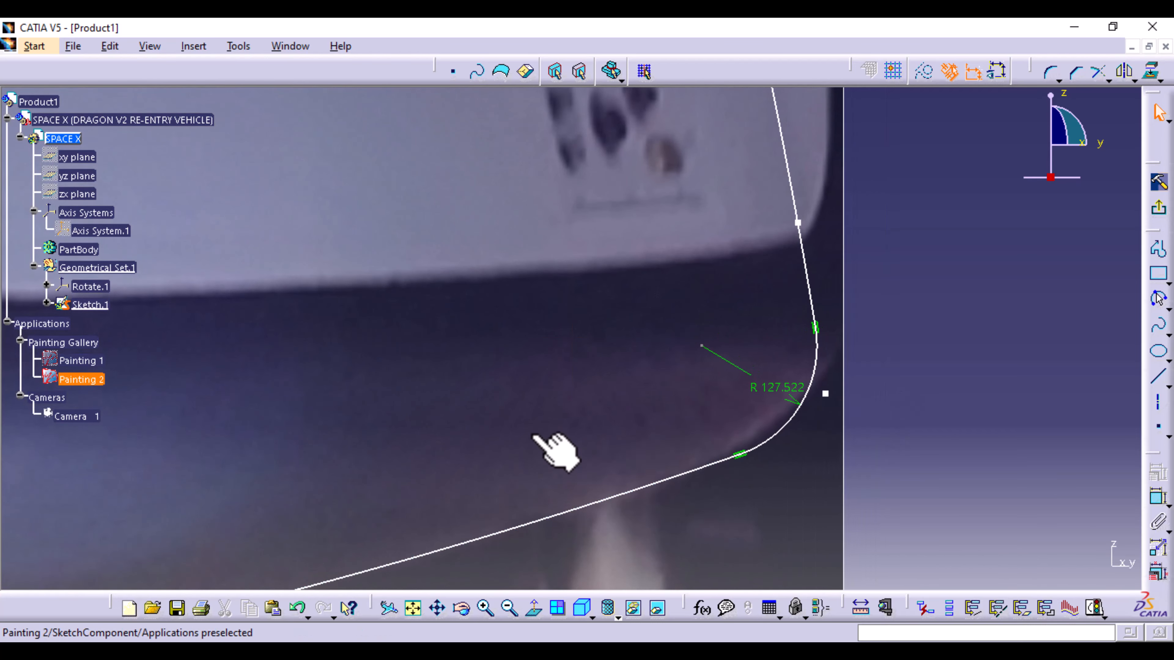
{"action": "mouse_move", "coordinate": [550, 451]}
{"action": "middle_mouse_down"}
{"action": "mouse_move", "coordinate": [606, 124]}
{"action": "mouse_move", "coordinate": [420, 288]}
{"action": "mouse_move", "coordinate": [357, 388]}
{"action": "middle_mouse_up"}
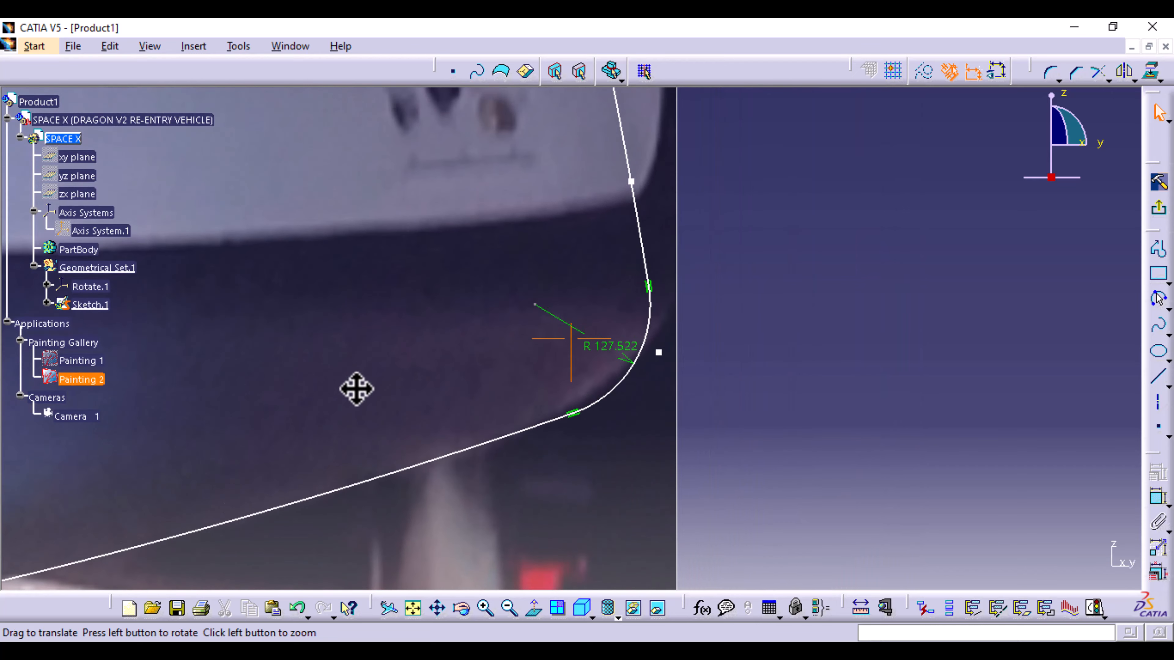
{"action": "mouse_move", "coordinate": [474, 320]}
{"action": "middle_mouse_down"}
{"action": "mouse_move", "coordinate": [511, 472]}
{"action": "mouse_move", "coordinate": [524, 472]}
{"action": "middle_mouse_up"}
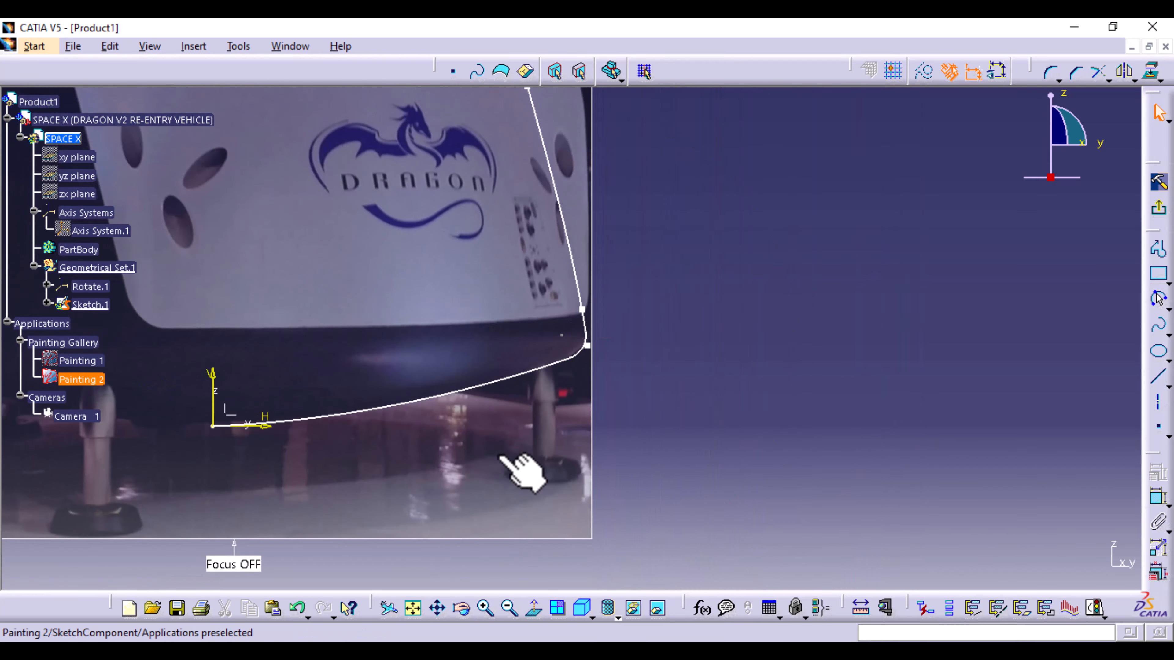
{"action": "mouse_move", "coordinate": [545, 400]}
{"action": "middle_mouse_down"}
{"action": "mouse_move", "coordinate": [642, 428]}
{"action": "mouse_move", "coordinate": [664, 406]}
{"action": "mouse_move", "coordinate": [571, 297]}
{"action": "mouse_move", "coordinate": [592, 487]}
{"action": "mouse_move", "coordinate": [598, 341]}
{"action": "mouse_move", "coordinate": [576, 498]}
{"action": "mouse_move", "coordinate": [650, 278]}
{"action": "mouse_move", "coordinate": [697, 466]}
{"action": "middle_mouse_up"}
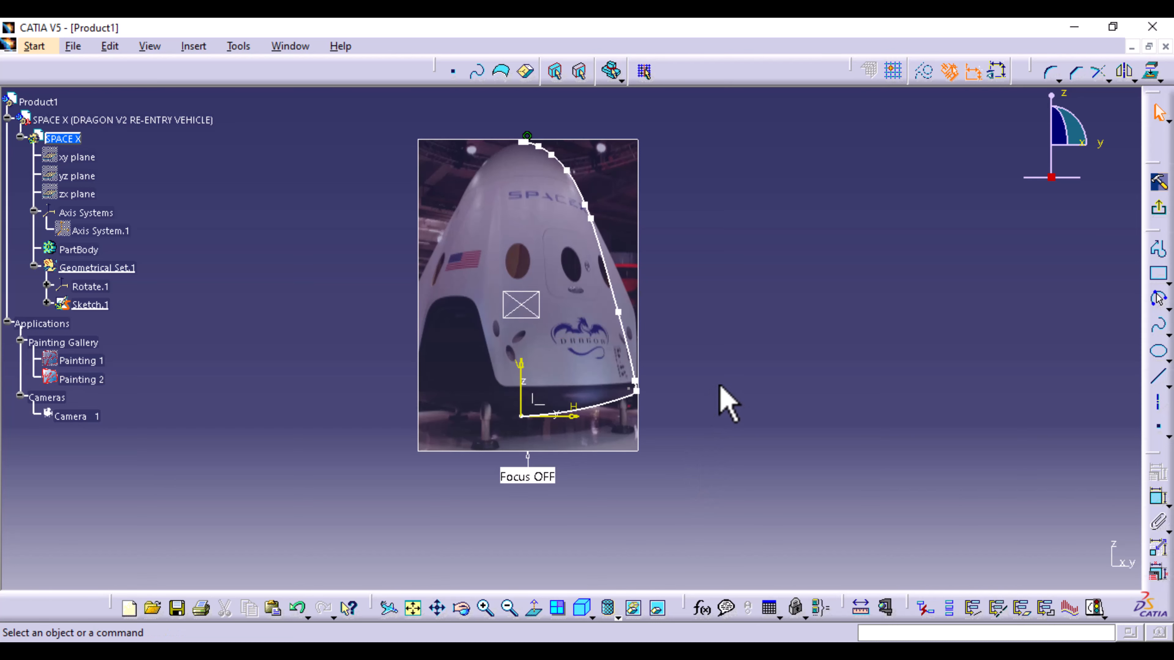
{"action": "mouse_move", "coordinate": [728, 398]}
{"action": "middle_mouse_down"}
{"action": "mouse_move", "coordinate": [728, 322]}
{"action": "mouse_move", "coordinate": [563, 407]}
{"action": "mouse_move", "coordinate": [571, 359]}
{"action": "mouse_move", "coordinate": [545, 168]}
{"action": "mouse_move", "coordinate": [626, 242]}
{"action": "mouse_move", "coordinate": [703, 420]}
{"action": "mouse_move", "coordinate": [680, 330]}
{"action": "mouse_move", "coordinate": [700, 273]}
{"action": "middle_mouse_up"}
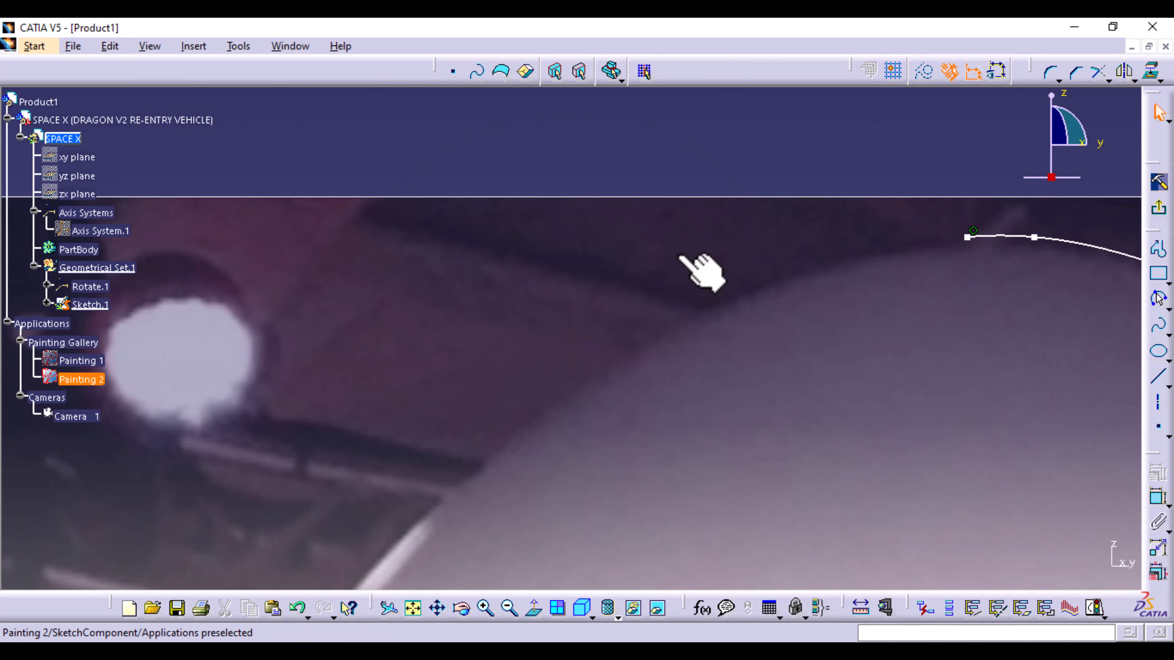
{"action": "double_click", "coordinate": [968, 237]}
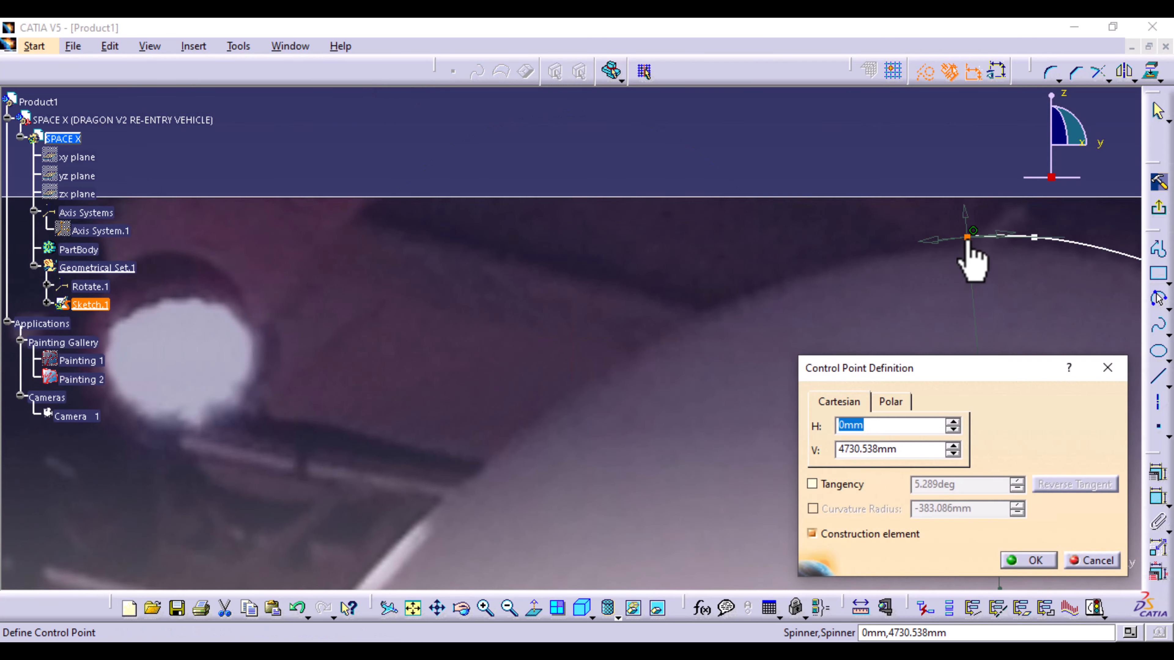
{"action": "left_click", "coordinate": [812, 485]}
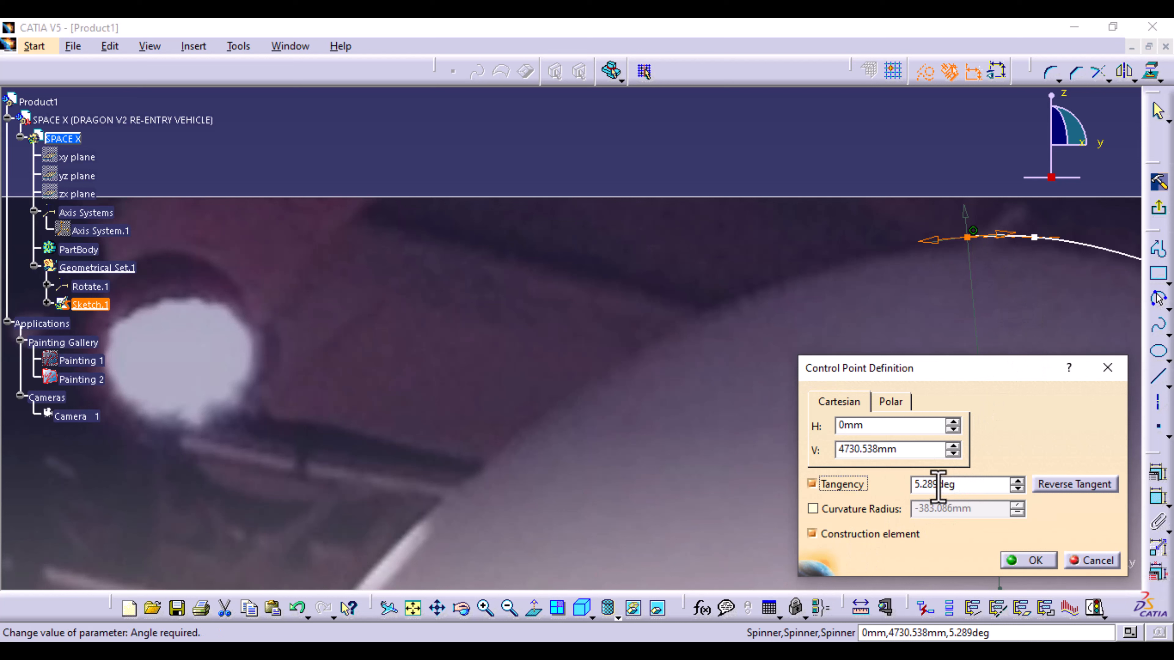
{"action": "left_click_drag", "start_coordinate": [937, 484], "coordinate": [904, 494]}
{"action": "type", "text": "0"}
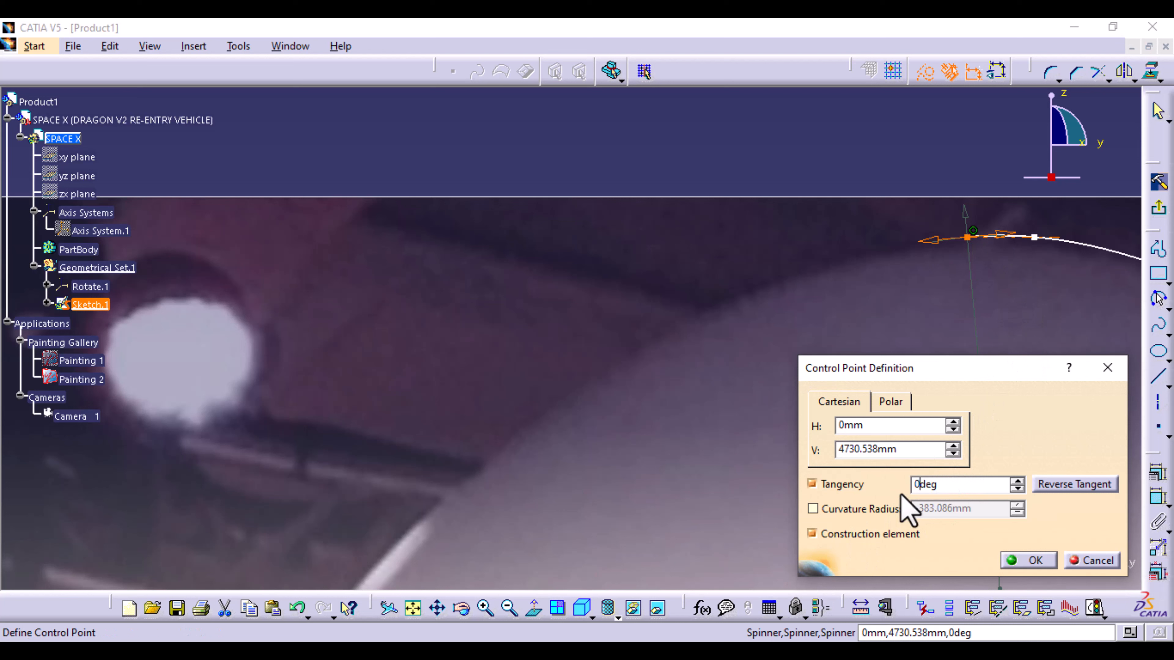
{"action": "left_click", "coordinate": [1050, 557]}
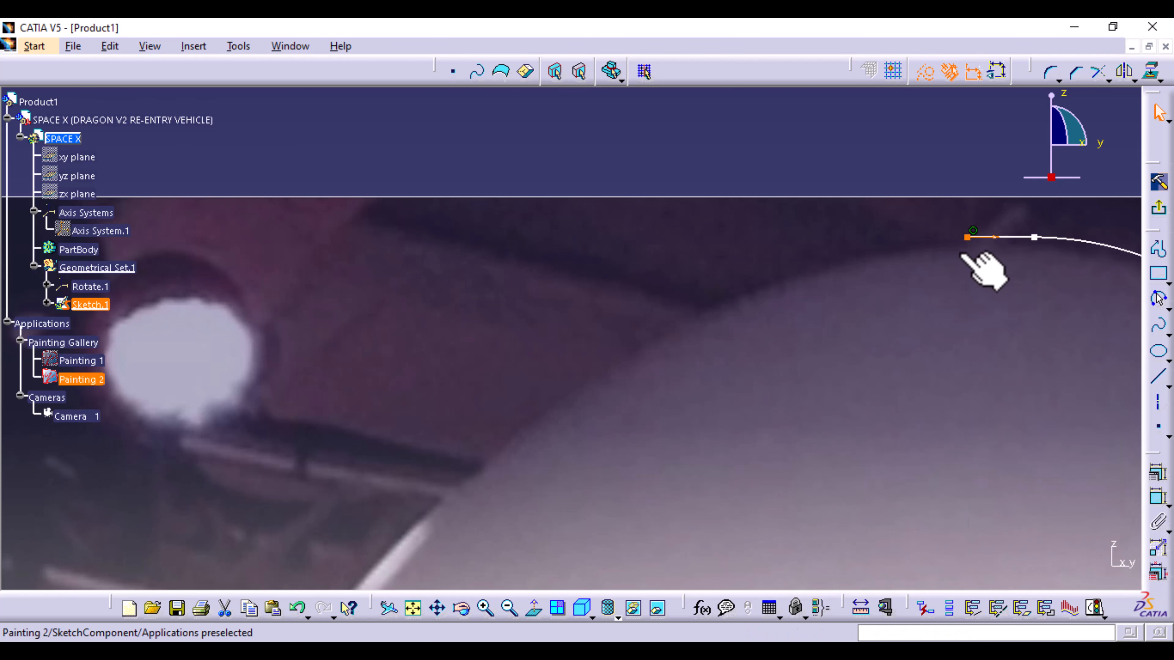
{"action": "middle_click_drag", "start_coordinate": [943, 287], "coordinate": [936, 601]}
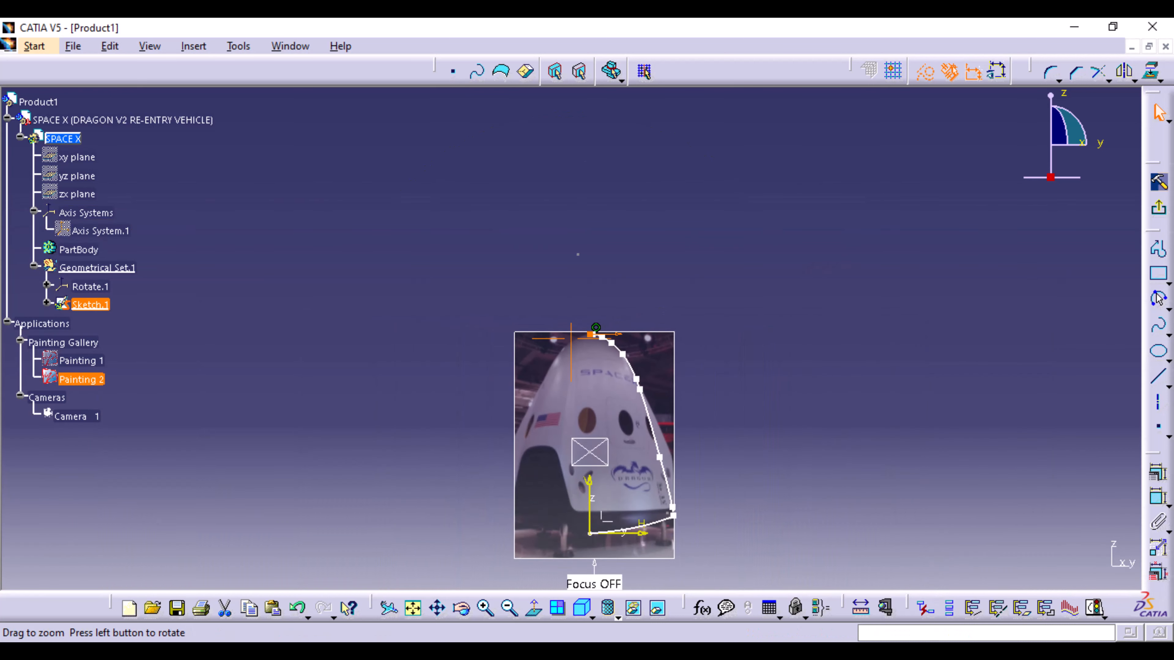
{"action": "left_click", "coordinate": [1161, 210]}
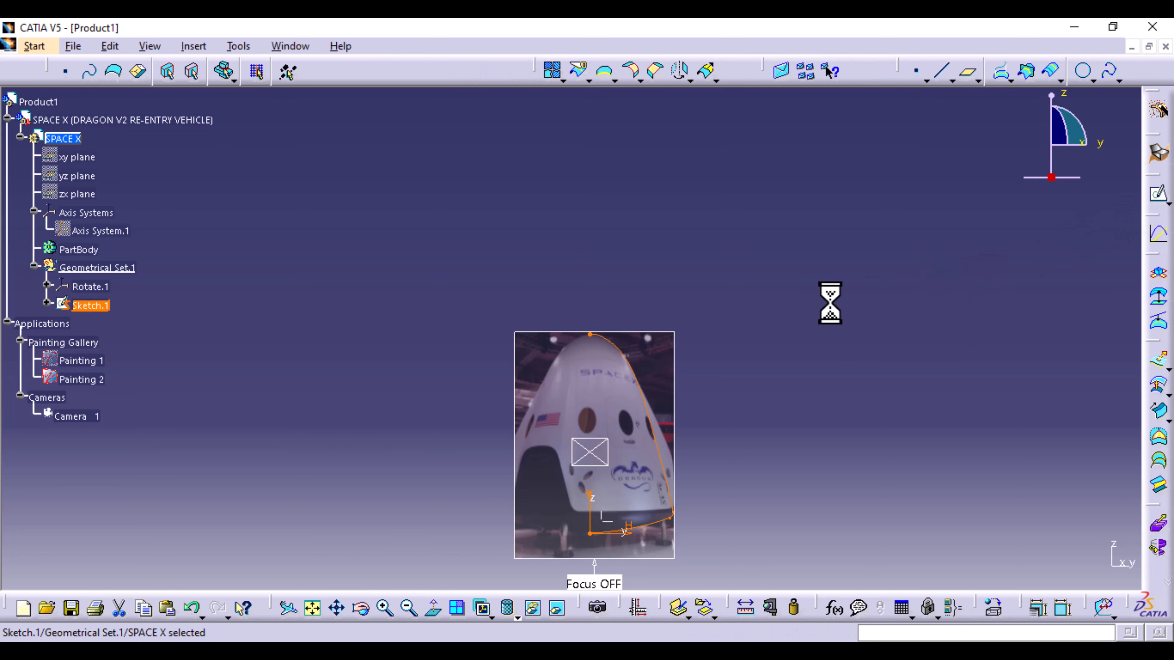
- Save the part as SPACE X CAPSULE in the CATIA\CAD\PART folder
{"action": "key", "text": "ctrl+s"}
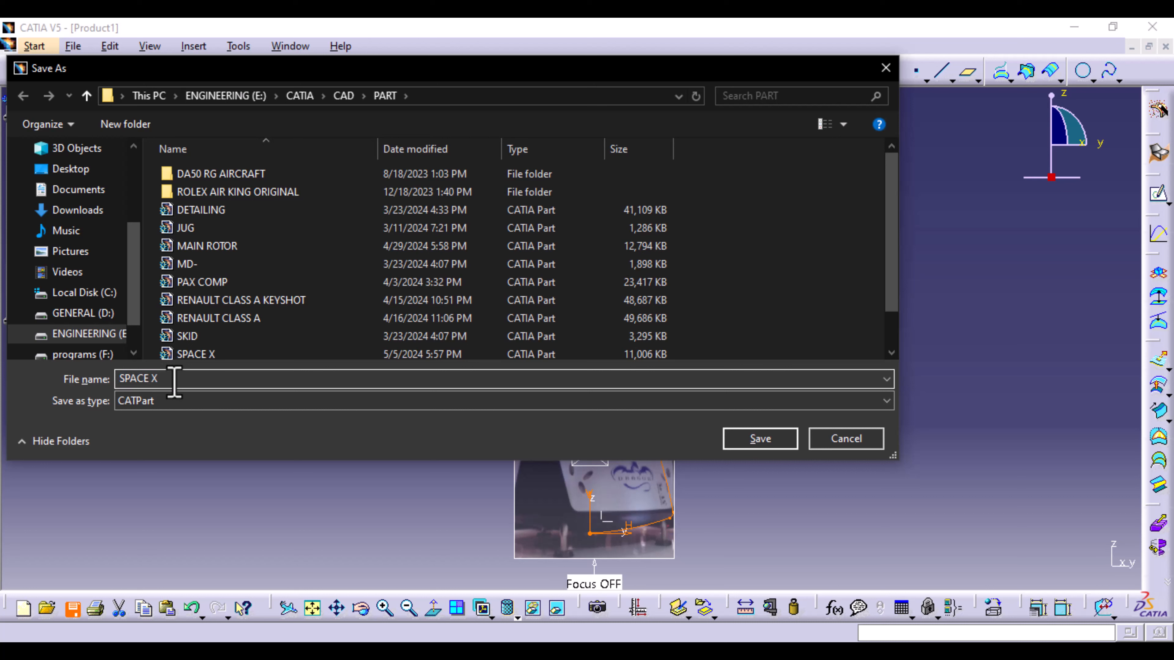
{"action": "type", "text": "CAPSULE"}
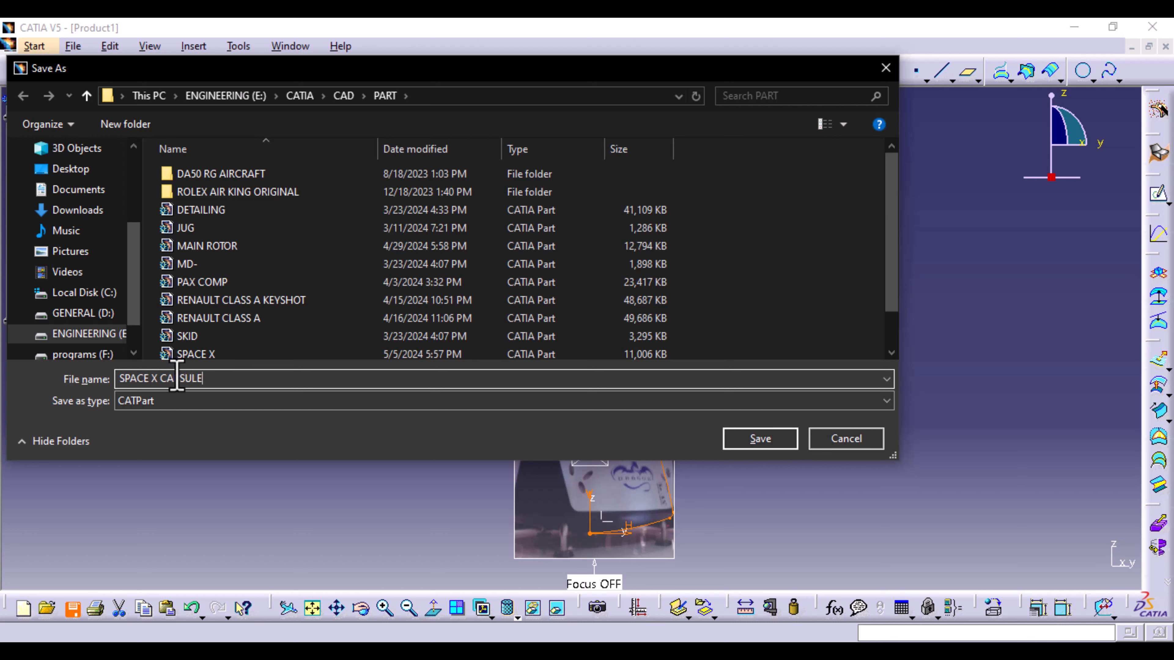
{"action": "scroll", "coordinate": [238, 358], "scroll_direction": "down", "scroll_amount": 1}
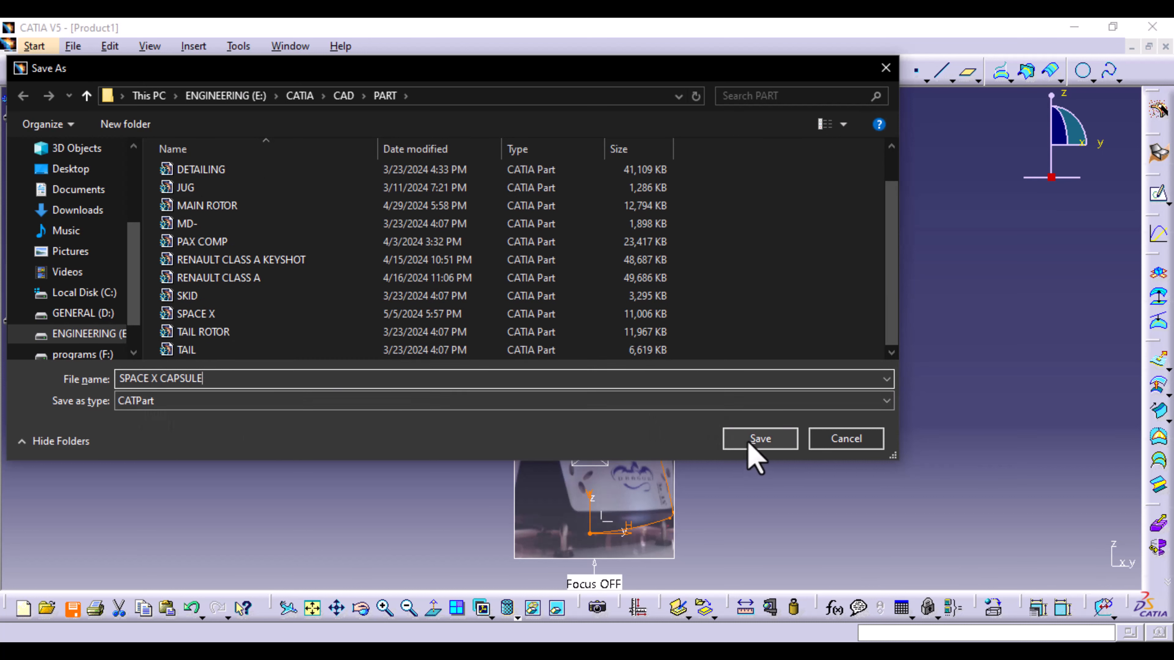
{"action": "left_click", "coordinate": [758, 444]}
{"action": "left_click", "coordinate": [642, 399]}
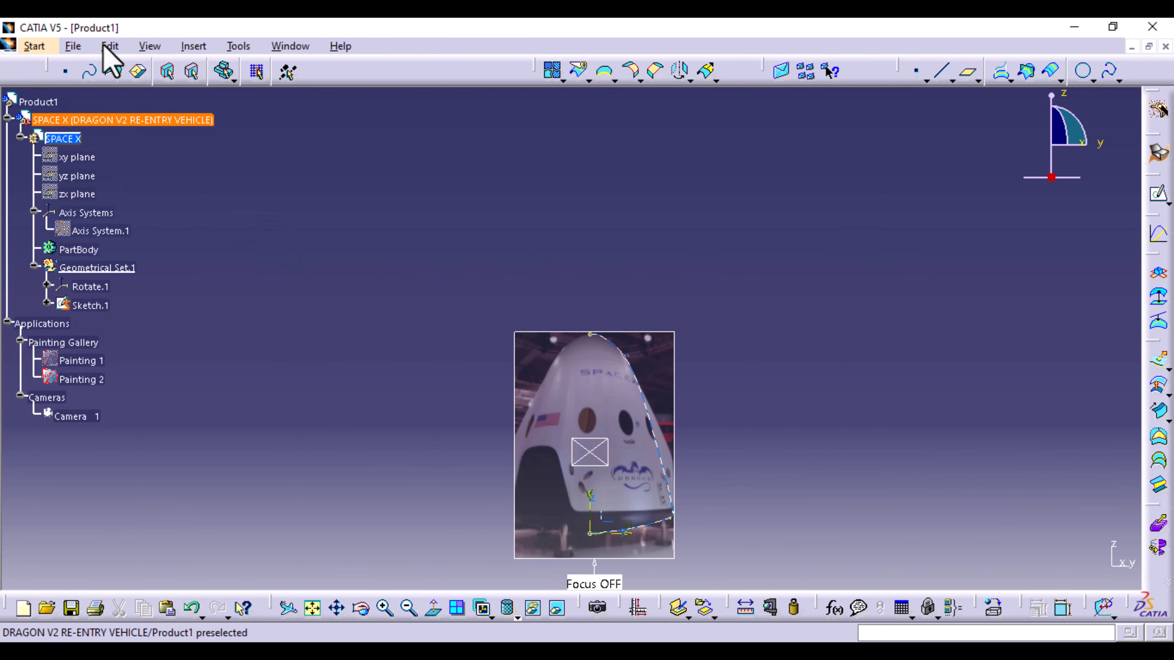
- Save the product through Save Management as SPACE X DRAGON RE-ENTRY CAPSULE in E:\CATIA\CAD\PRODUCT
{"action": "left_click", "coordinate": [73, 46]}
{"action": "left_click", "coordinate": [200, 219]}
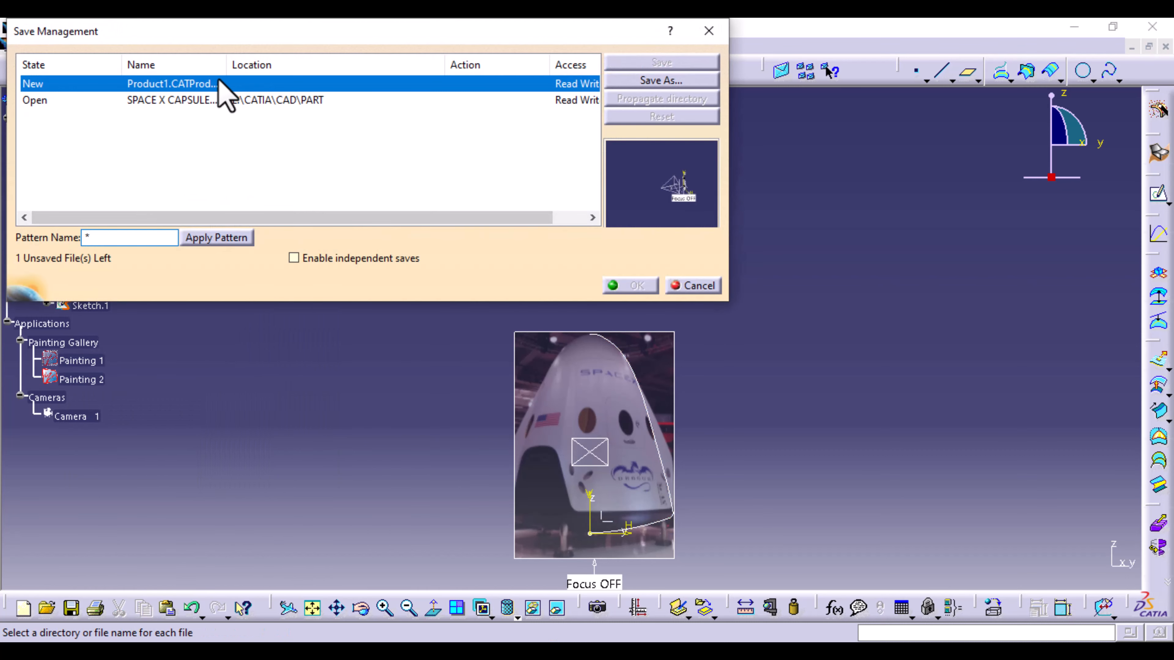
{"action": "left_click", "coordinate": [640, 81]}
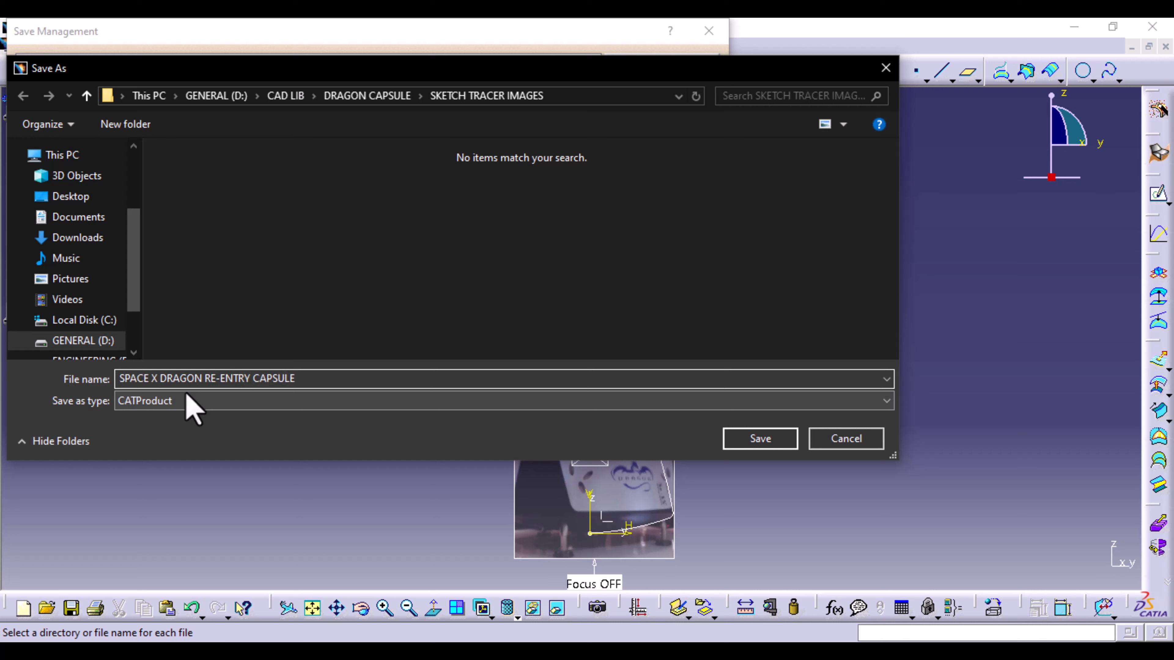
{"action": "left_click", "coordinate": [86, 360]}
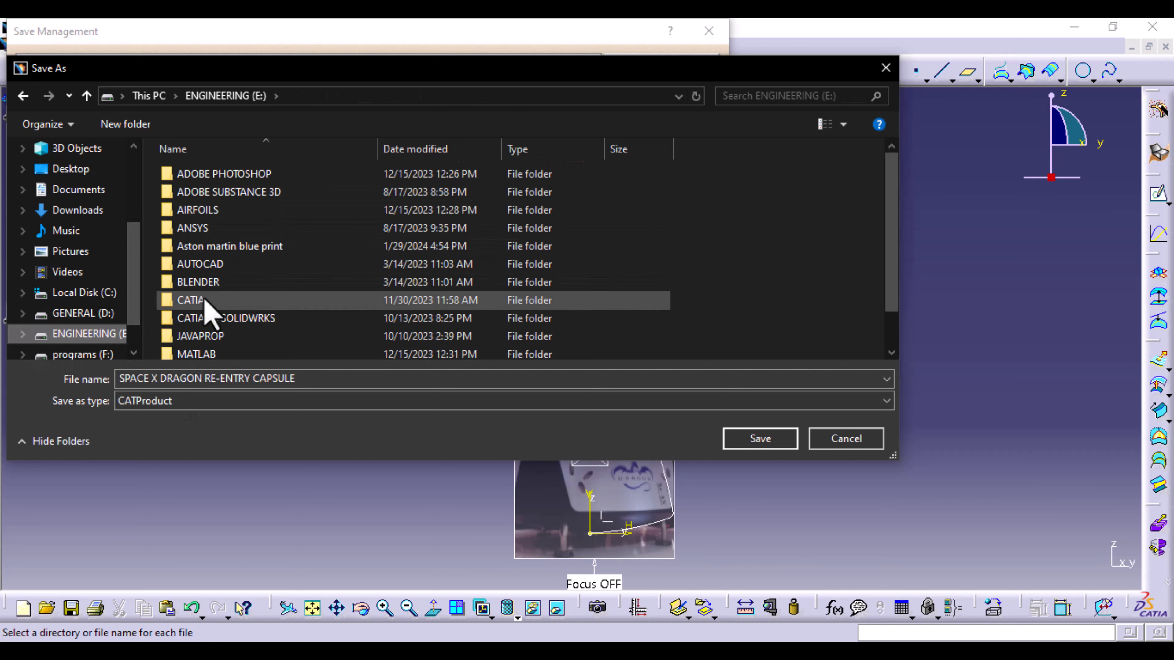
{"action": "left_click", "coordinate": [203, 301]}
{"action": "double_click", "coordinate": [204, 300]}
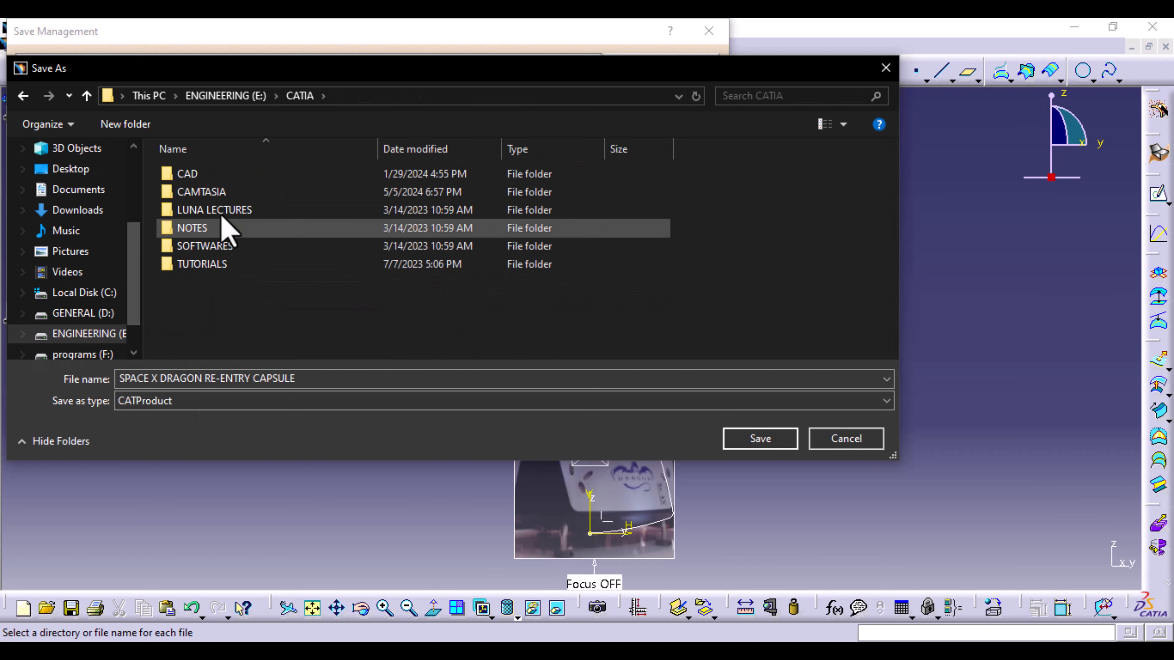
{"action": "left_click", "coordinate": [215, 175]}
{"action": "double_click", "coordinate": [216, 175]}
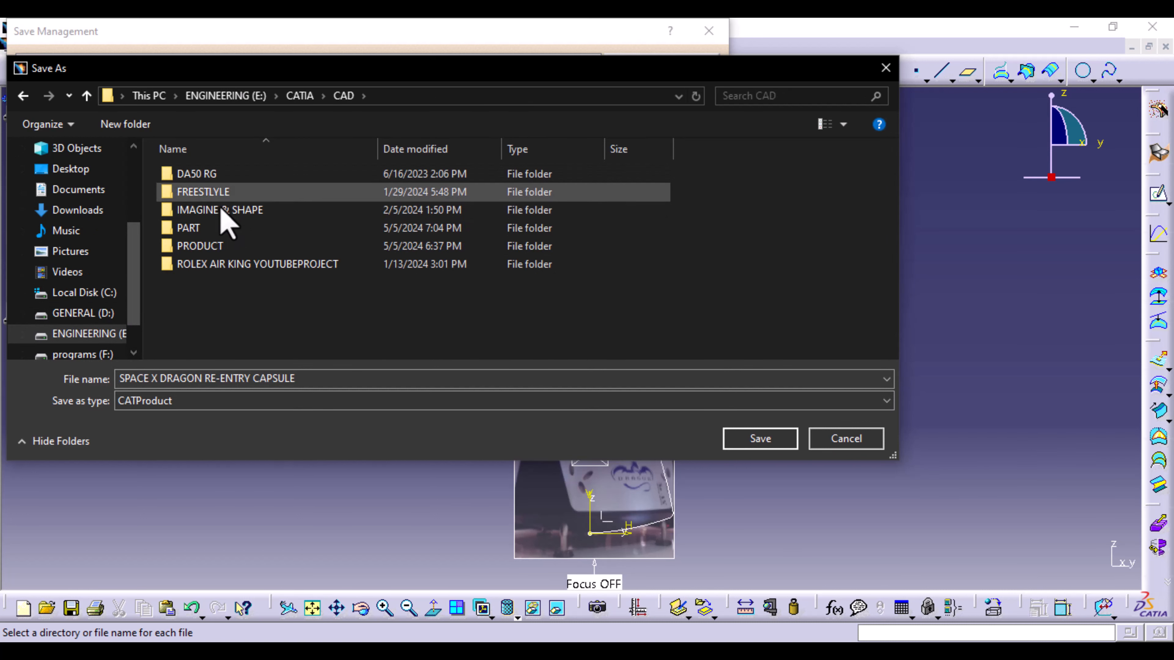
{"action": "double_click", "coordinate": [218, 248]}
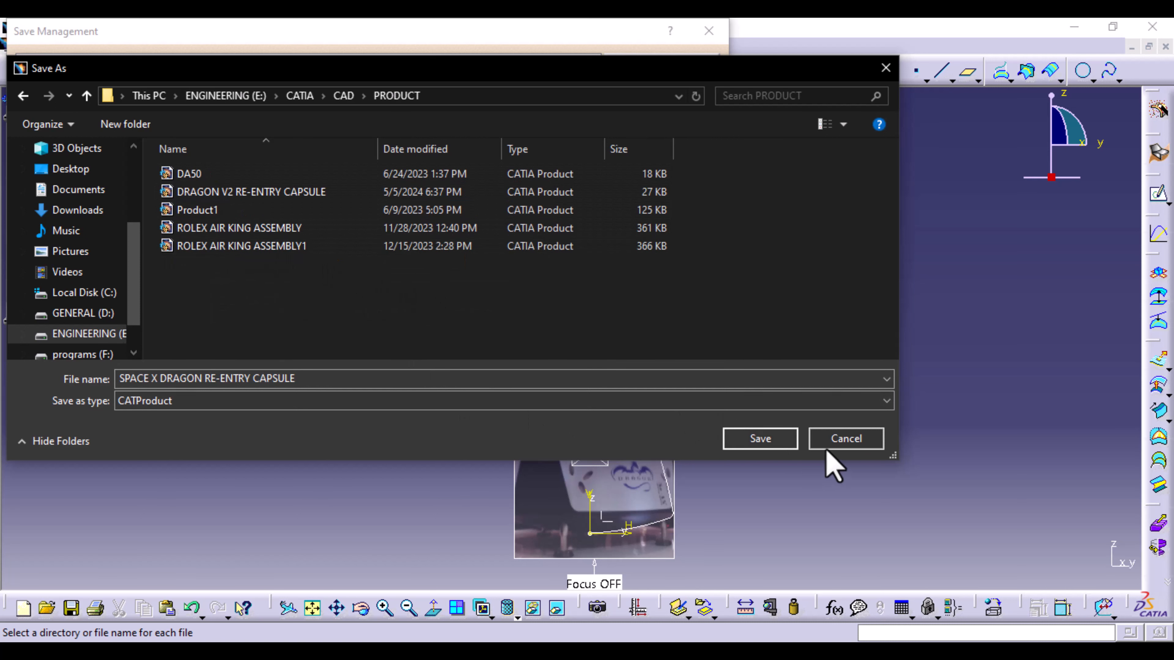
{"action": "left_click", "coordinate": [753, 442]}
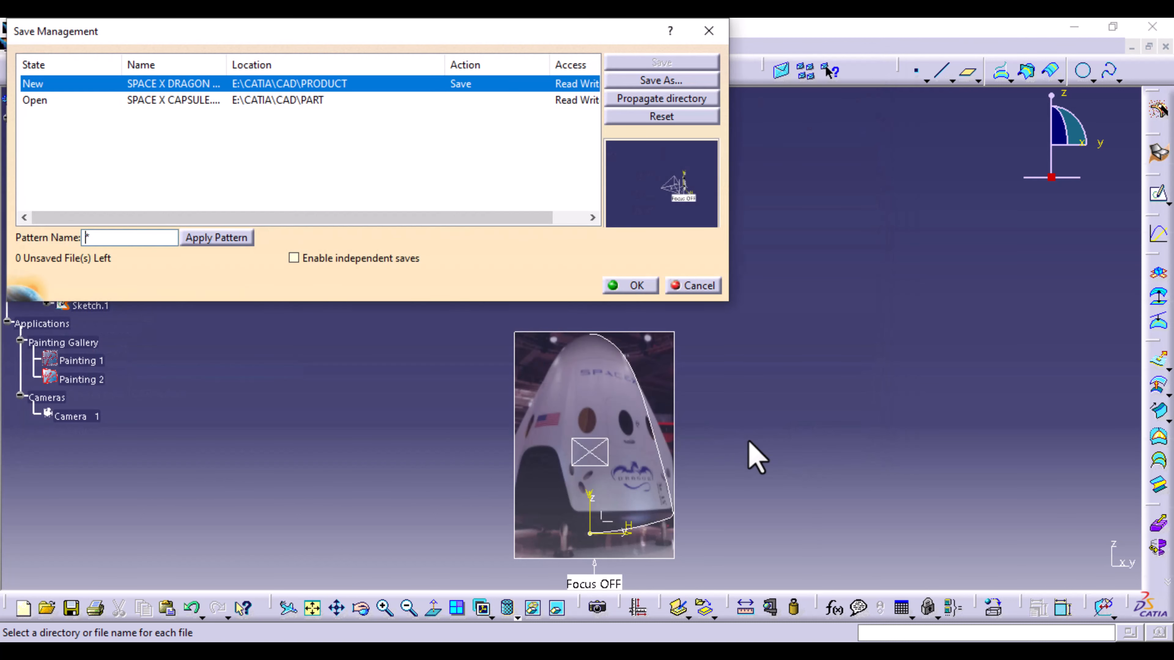
{"action": "left_click", "coordinate": [637, 285]}
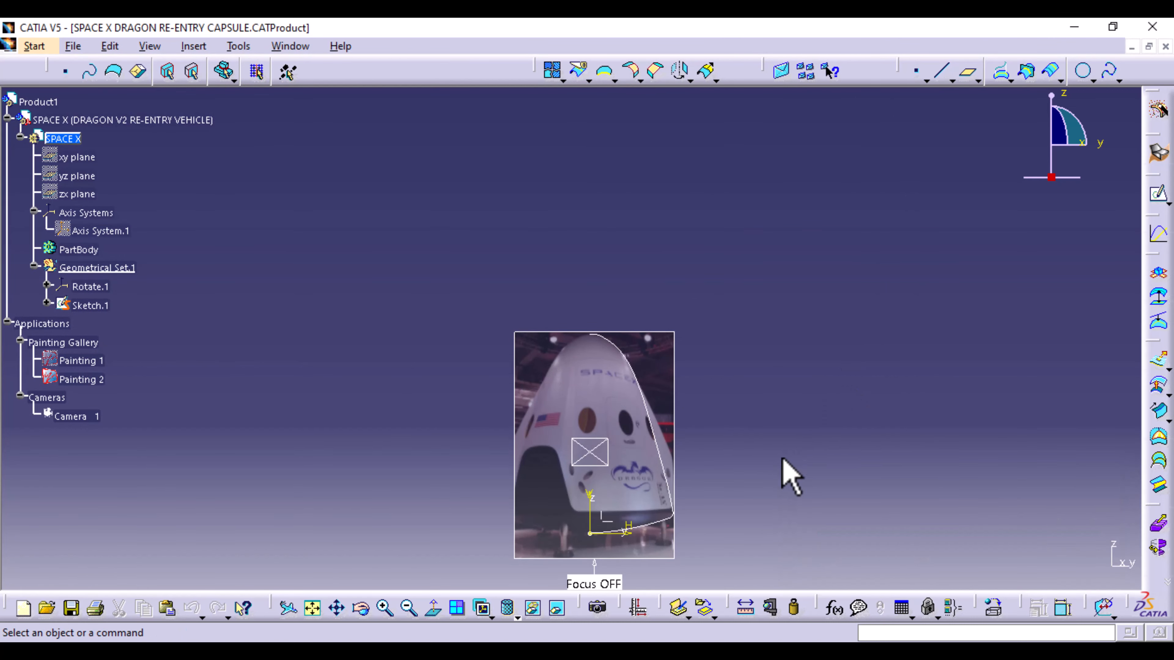
- Start a new sketch on the rotated axis system's YZ plane and project the first sketch's side spline into it
{"action": "middle_click_drag", "start_coordinate": [791, 477], "coordinate": [568, 258]}
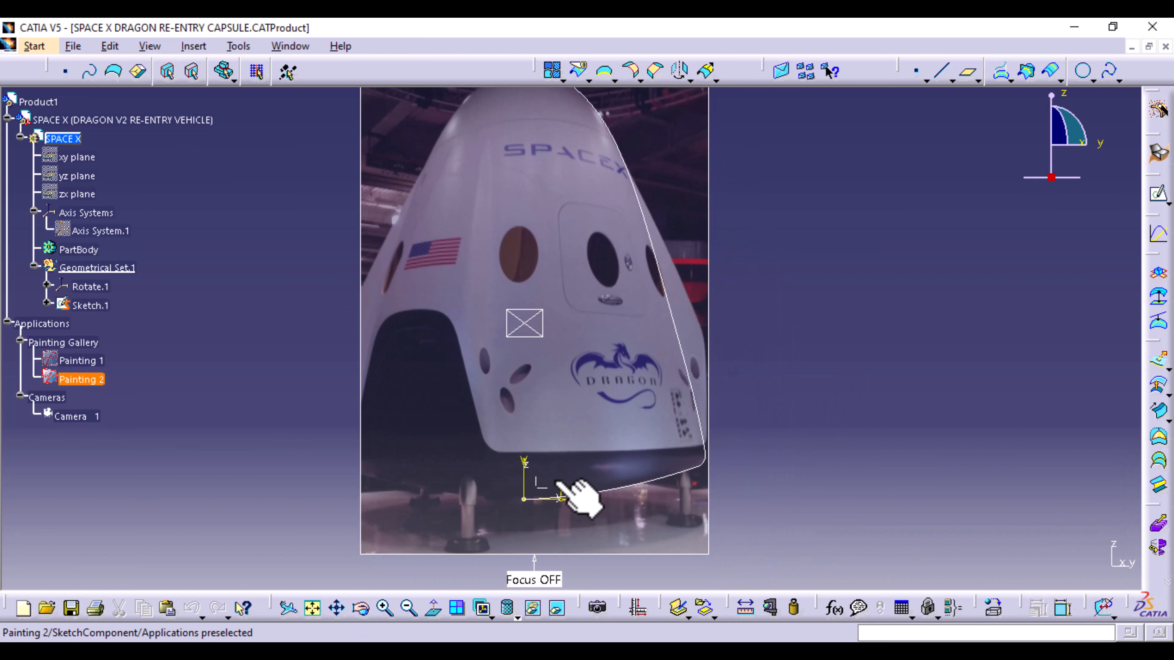
{"action": "left_click", "coordinate": [537, 485]}
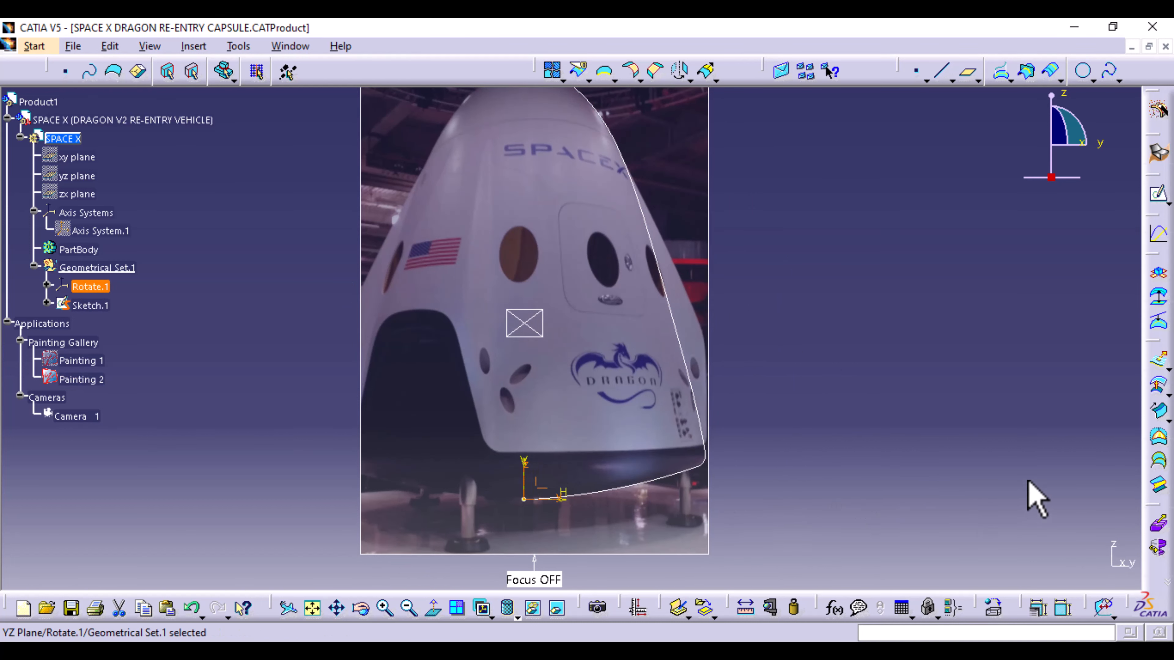
{"action": "left_click", "coordinate": [1156, 193]}
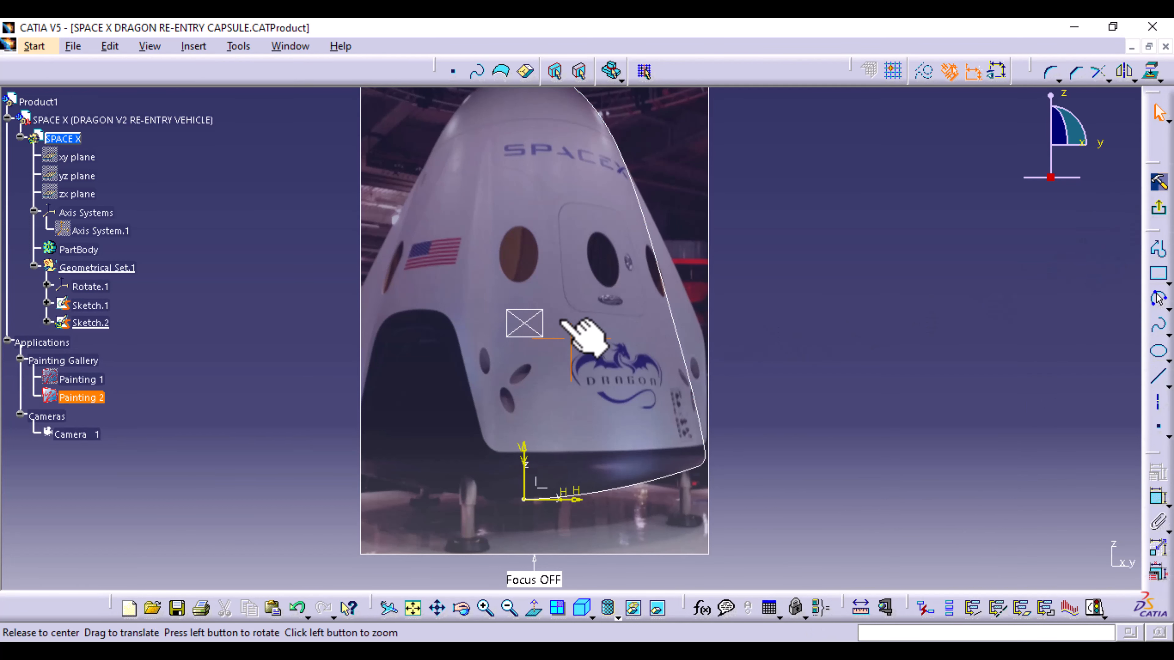
{"action": "middle_click_drag", "start_coordinate": [563, 323], "coordinate": [429, 356]}
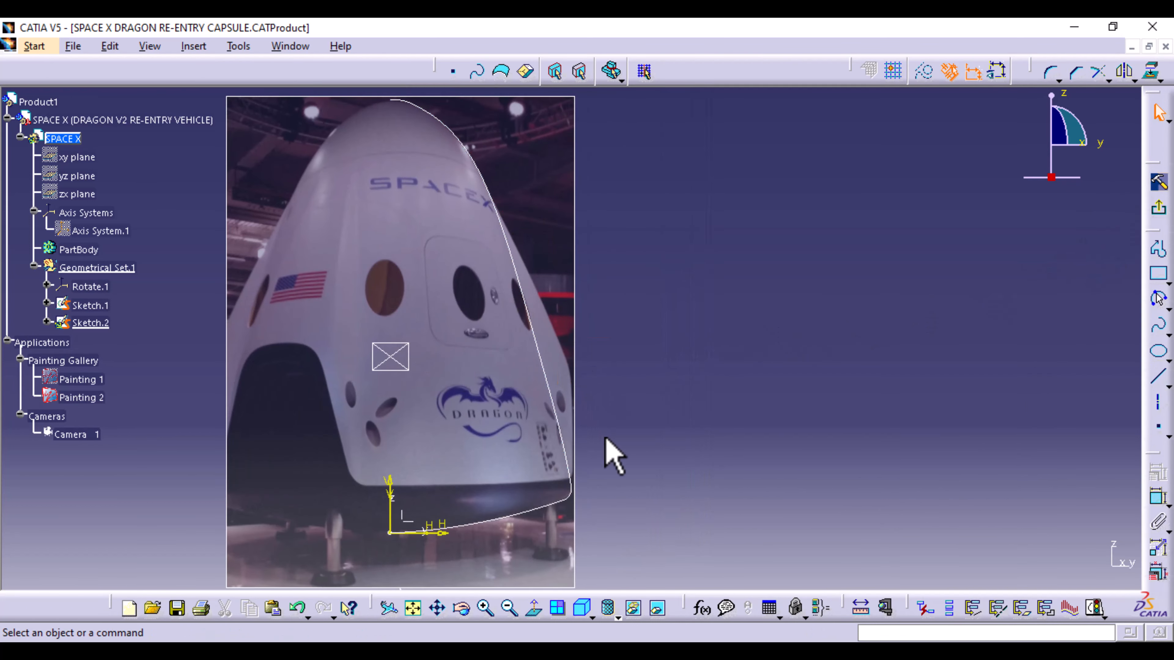
{"action": "left_click", "coordinate": [557, 402]}
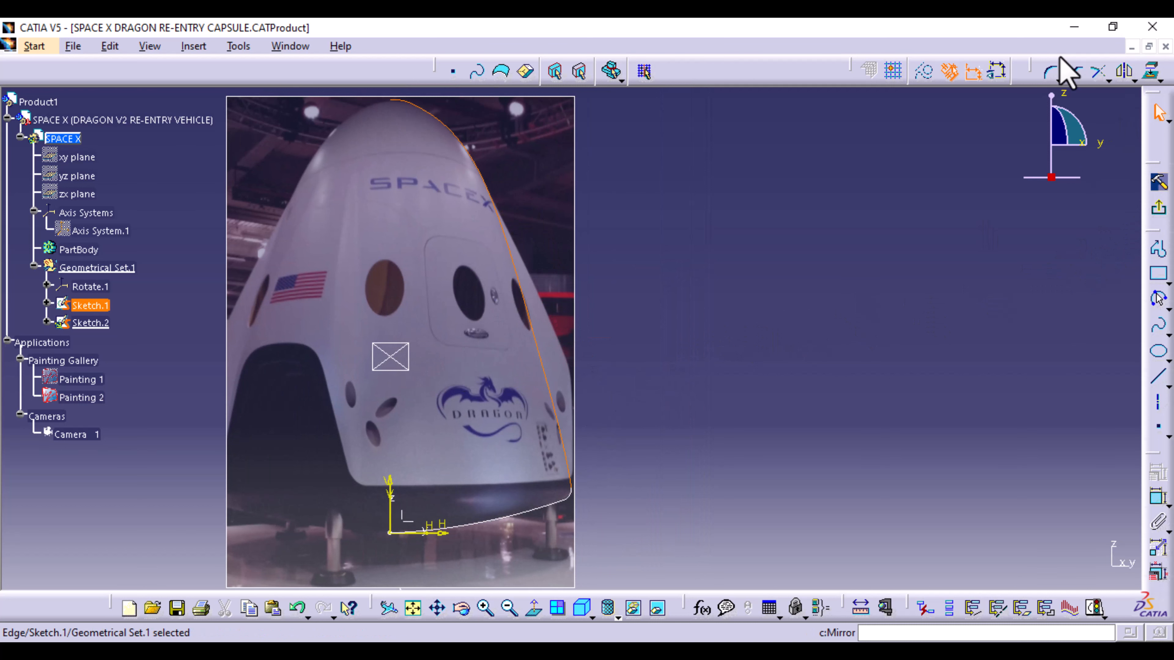
{"action": "left_click", "coordinate": [1152, 74]}
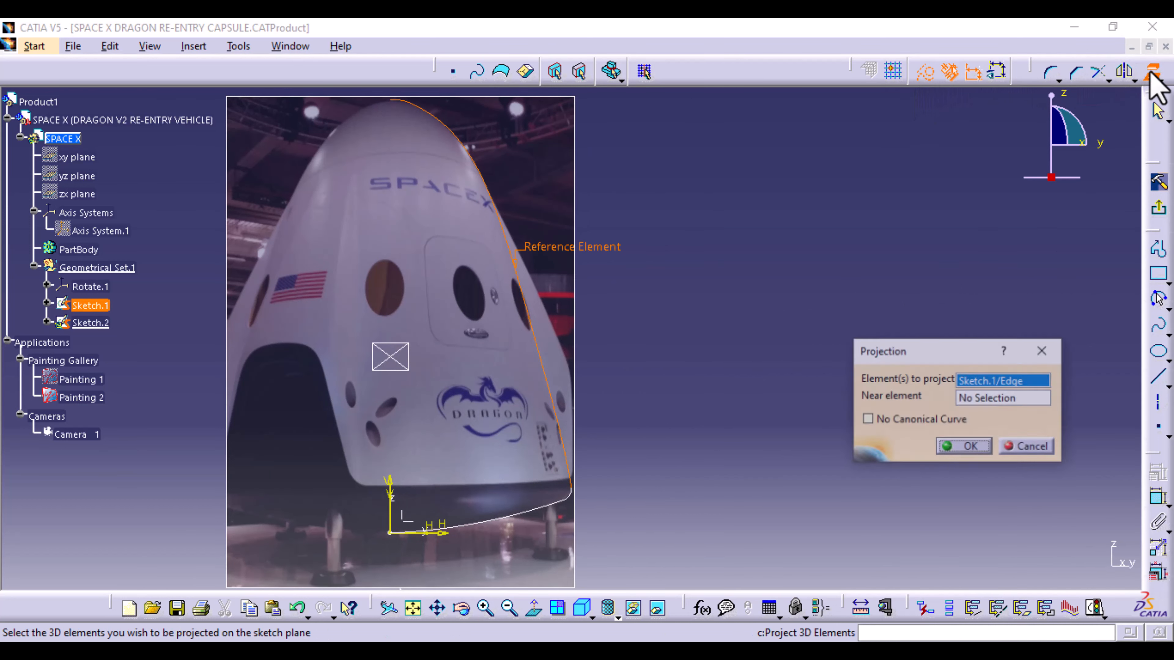
{"action": "left_click", "coordinate": [963, 443]}
{"action": "middle_click_drag", "start_coordinate": [769, 419], "coordinate": [748, 380]}
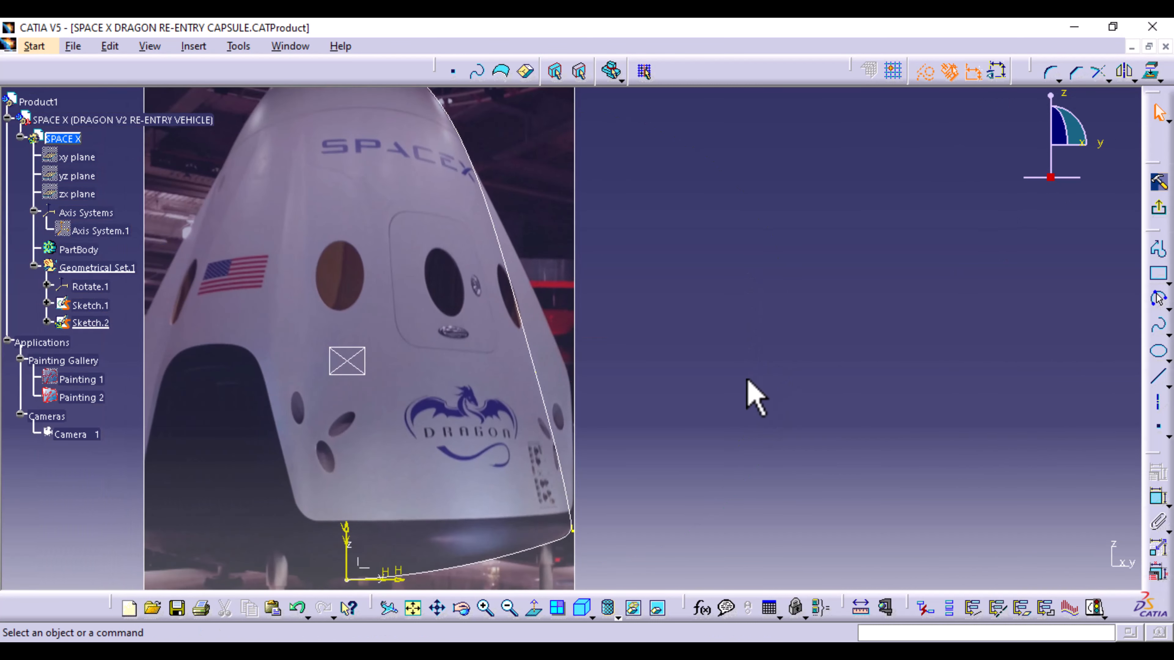
{"action": "left_click", "coordinate": [1159, 328]}
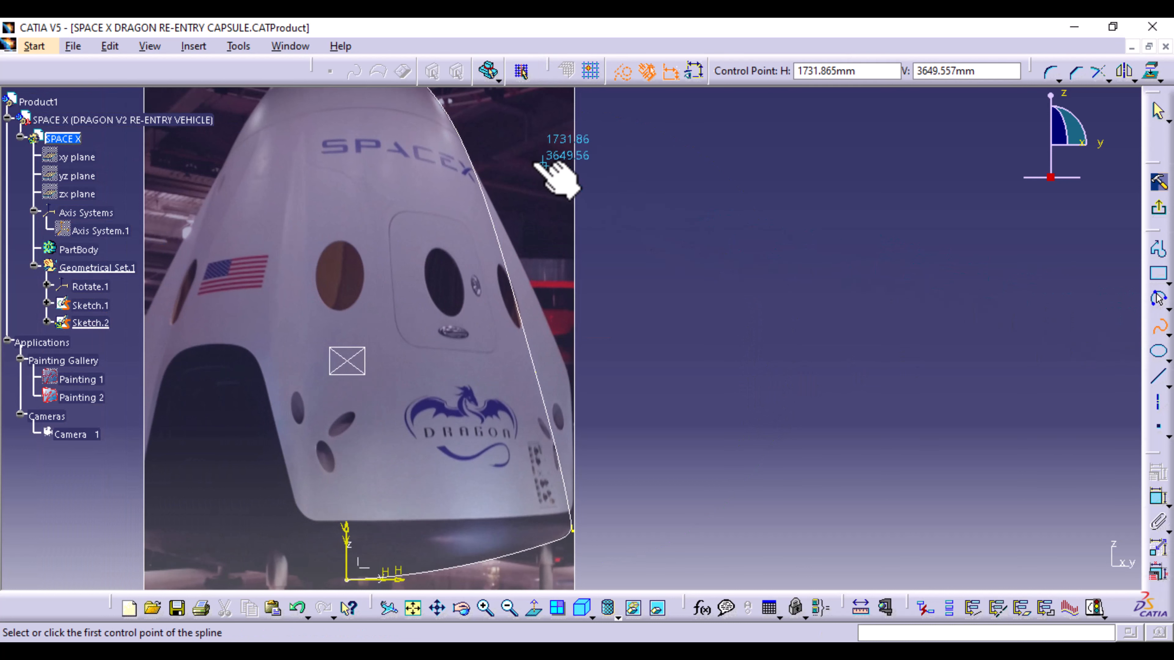
{"action": "mouse_move", "coordinate": [529, 222]}
{"action": "middle_mouse_down"}
{"action": "mouse_move", "coordinate": [519, 352]}
{"action": "mouse_move", "coordinate": [503, 227]}
{"action": "middle_mouse_up"}
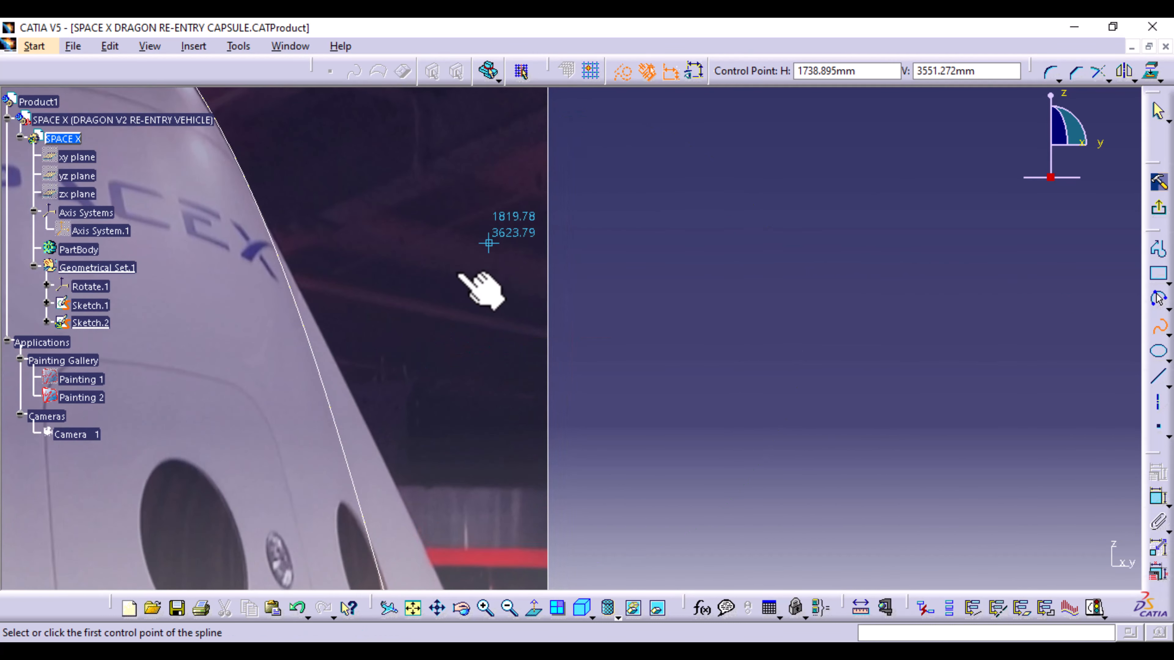
{"action": "middle_click_drag", "start_coordinate": [462, 275], "coordinate": [596, 363]}
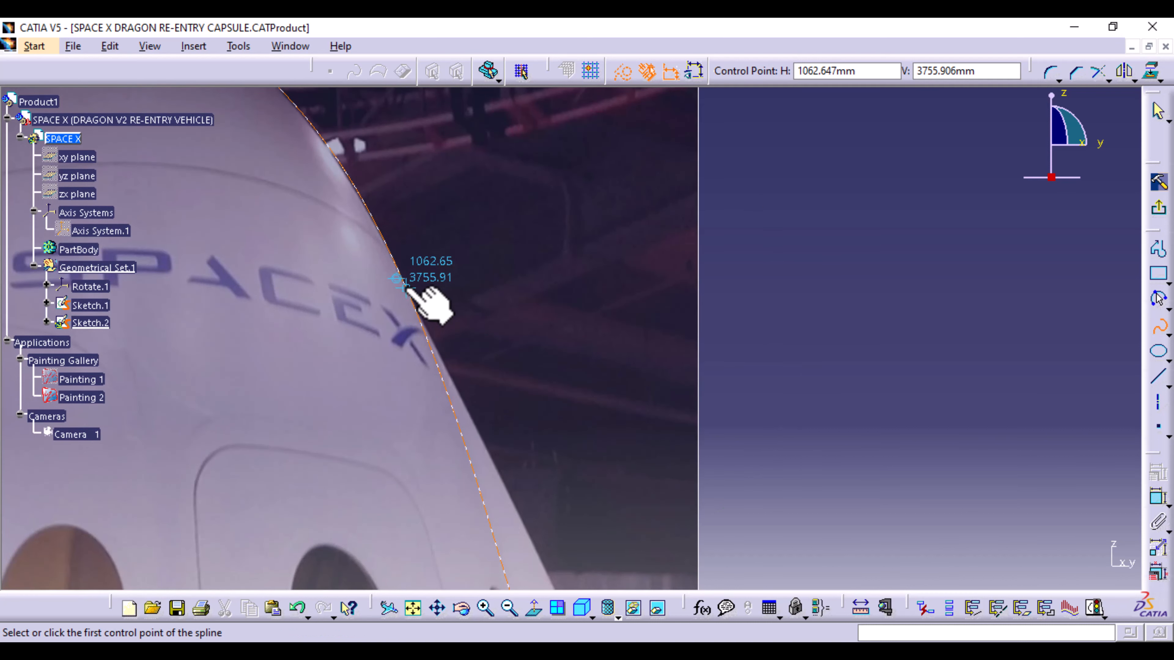
{"action": "left_click", "coordinate": [394, 262]}
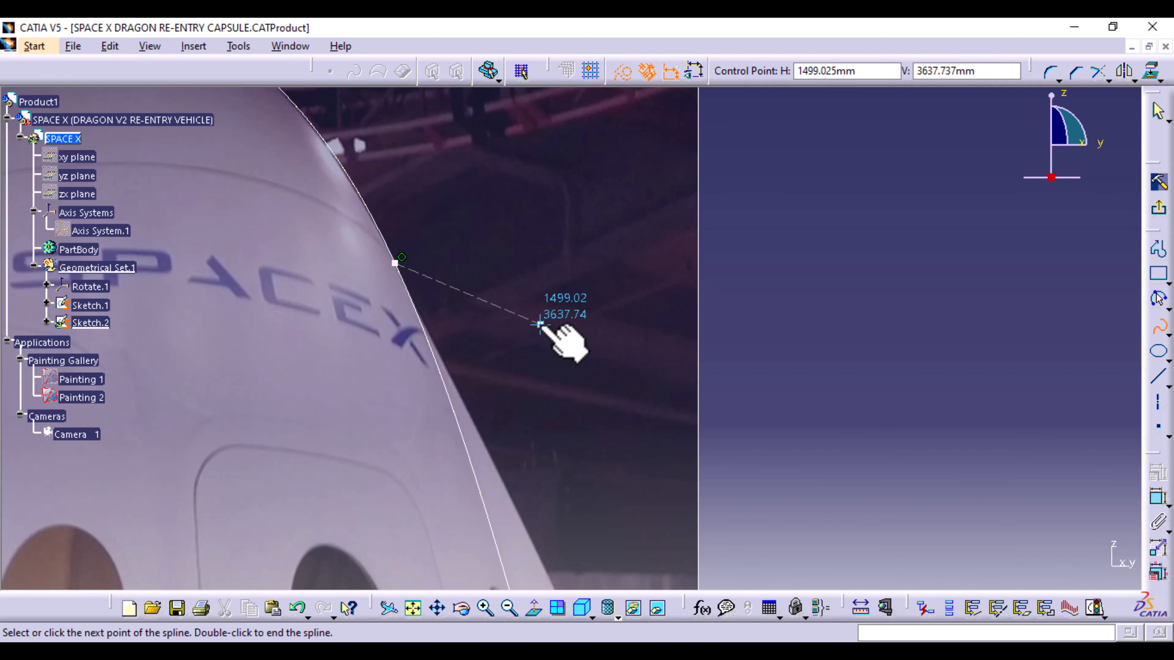
{"action": "key", "text": "Escape"}
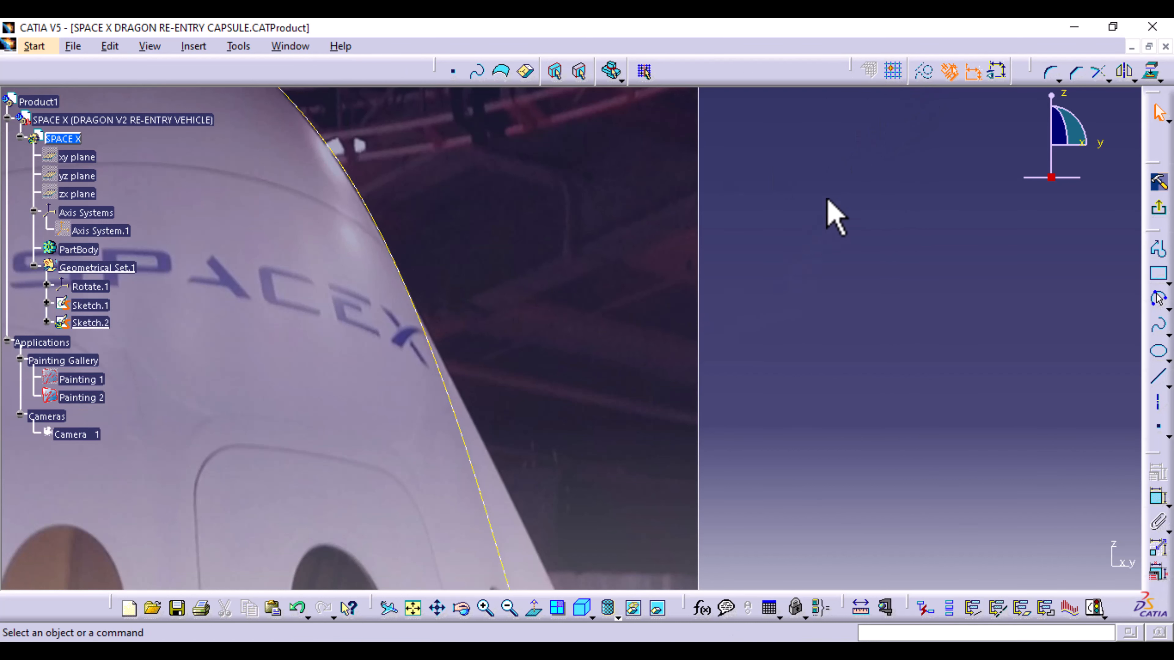
- Draw a spline from the projected side curve beside the SPACEX lettering, following the capsule's outer edge downward and extending beyond the photo's edge
{"action": "left_click", "coordinate": [1159, 326]}
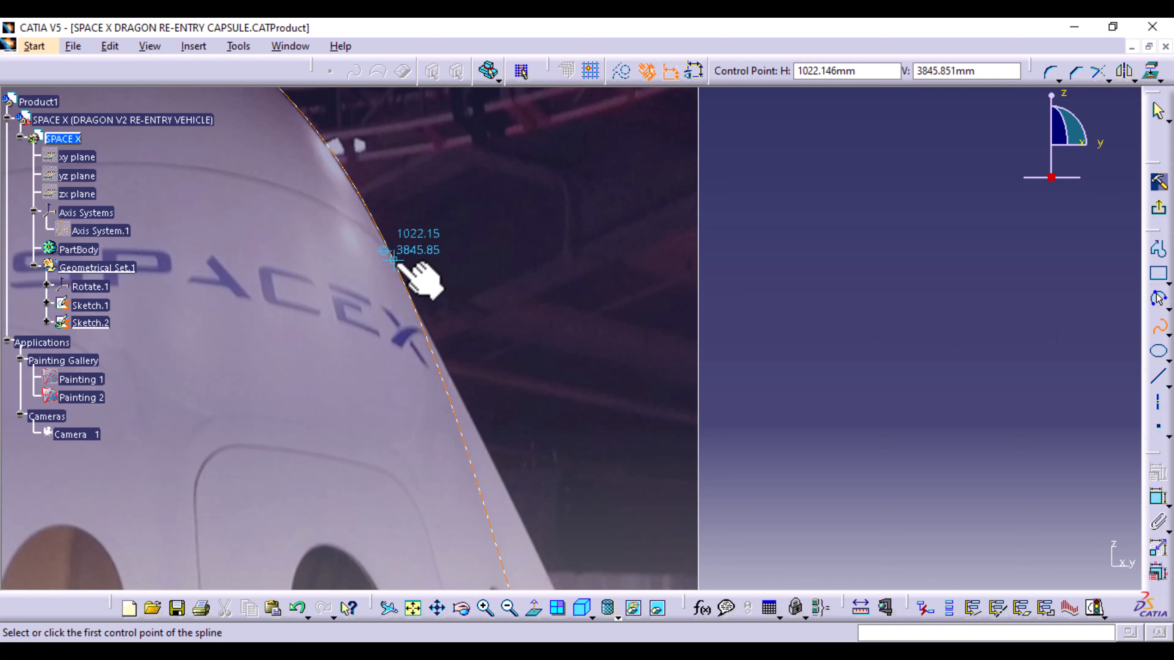
{"action": "left_click", "coordinate": [393, 261]}
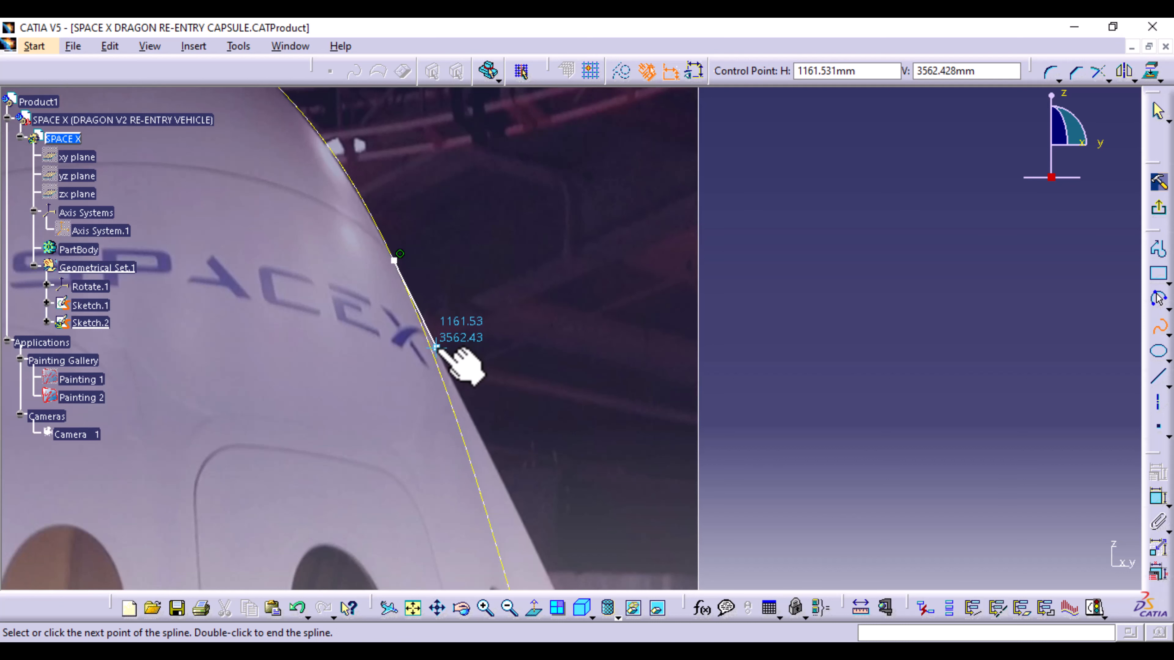
{"action": "mouse_move", "coordinate": [537, 558]}
{"action": "middle_mouse_down"}
{"action": "mouse_move", "coordinate": [401, 354]}
{"action": "mouse_move", "coordinate": [401, 328]}
{"action": "middle_mouse_up"}
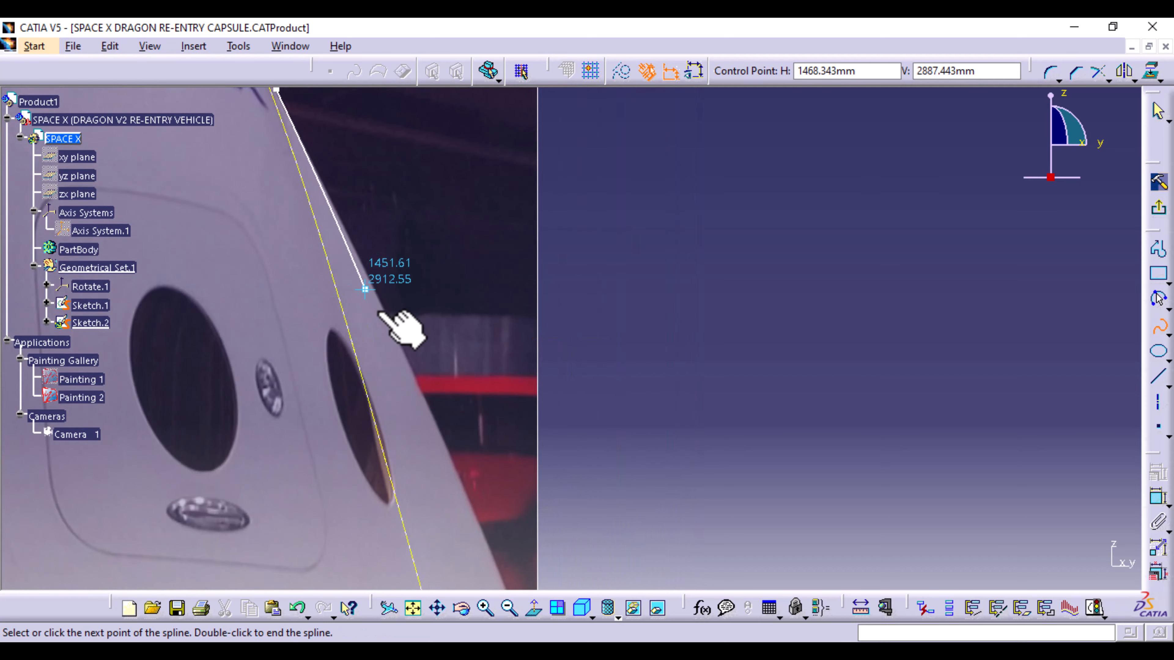
{"action": "left_click", "coordinate": [399, 338]}
{"action": "middle_click_drag", "start_coordinate": [460, 499], "coordinate": [398, 291]}
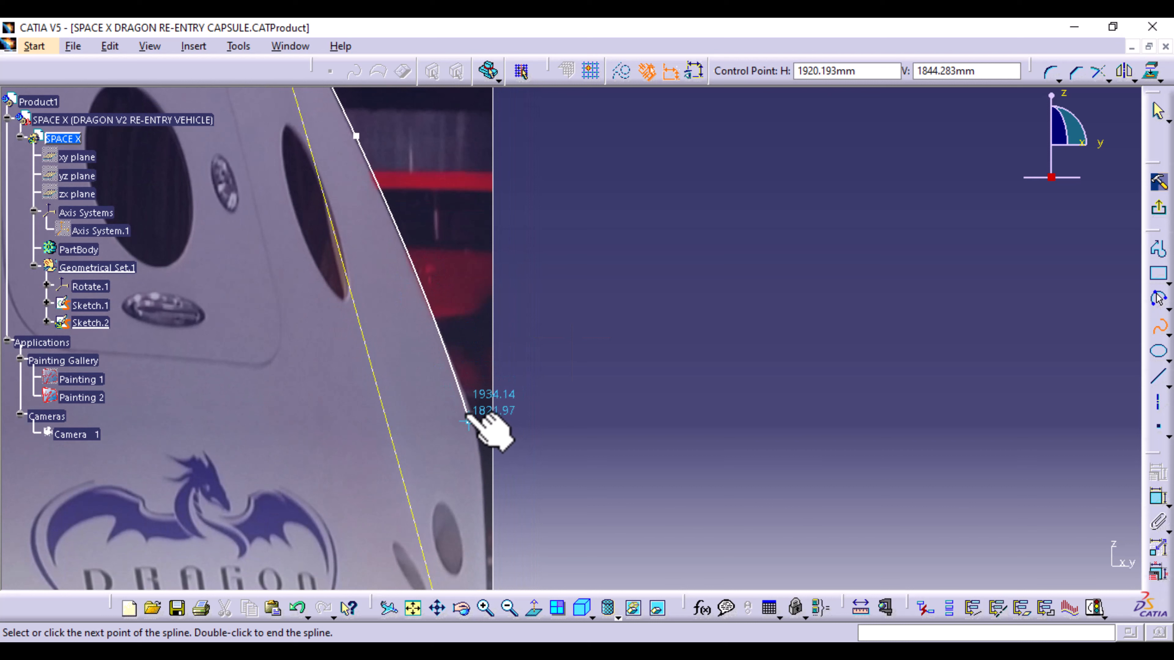
{"action": "left_click", "coordinate": [447, 357]}
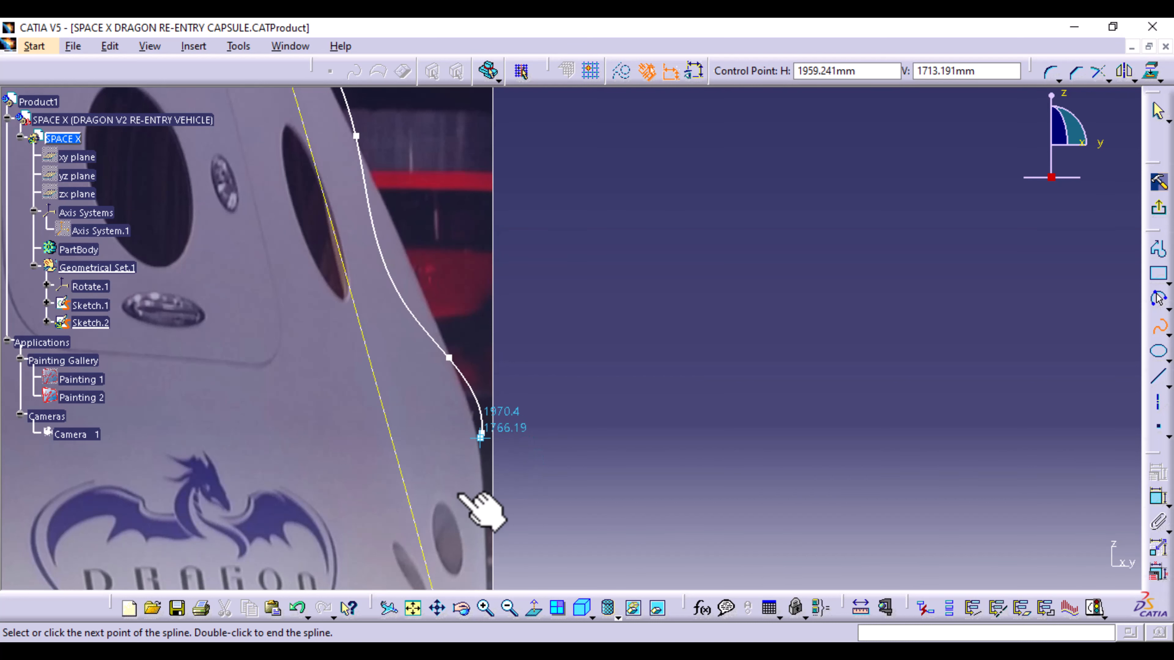
{"action": "mouse_move", "coordinate": [479, 511]}
{"action": "middle_mouse_down"}
{"action": "mouse_move", "coordinate": [328, 297]}
{"action": "mouse_move", "coordinate": [387, 296]}
{"action": "middle_mouse_up"}
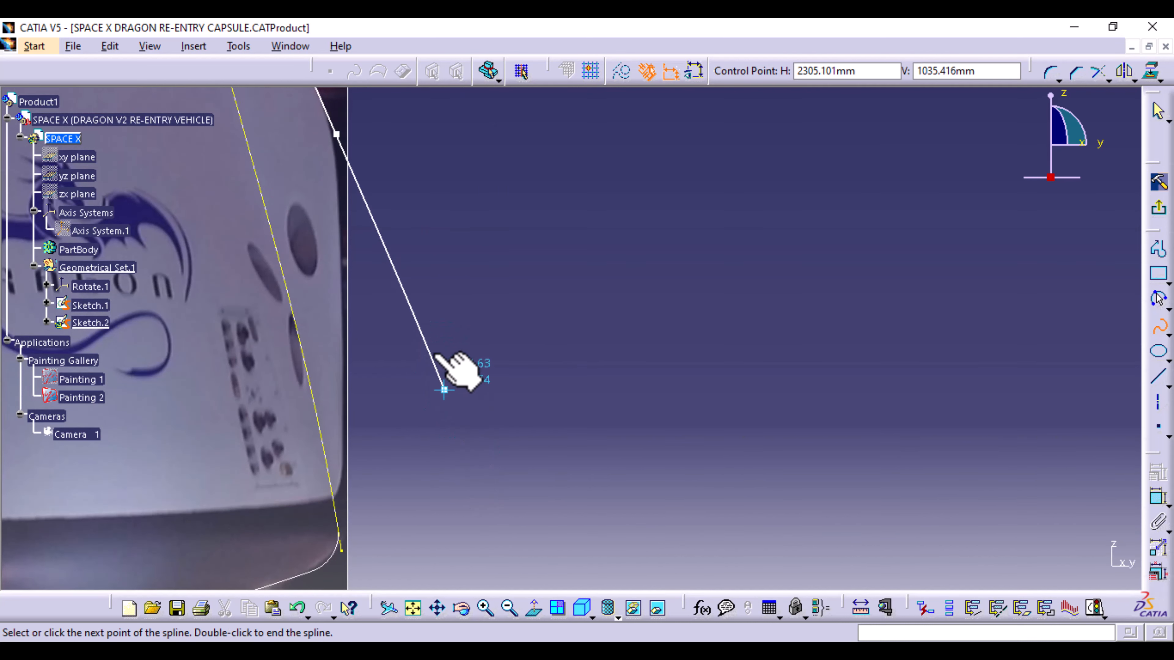
{"action": "left_click", "coordinate": [427, 337]}
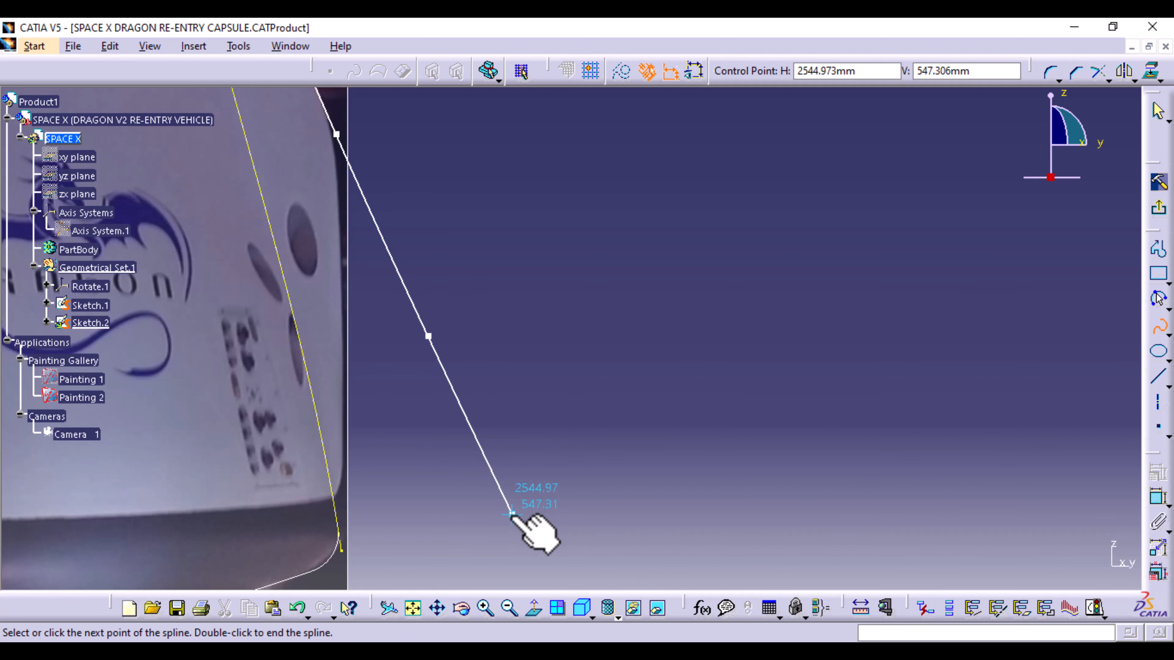
{"action": "double_click", "coordinate": [496, 476]}
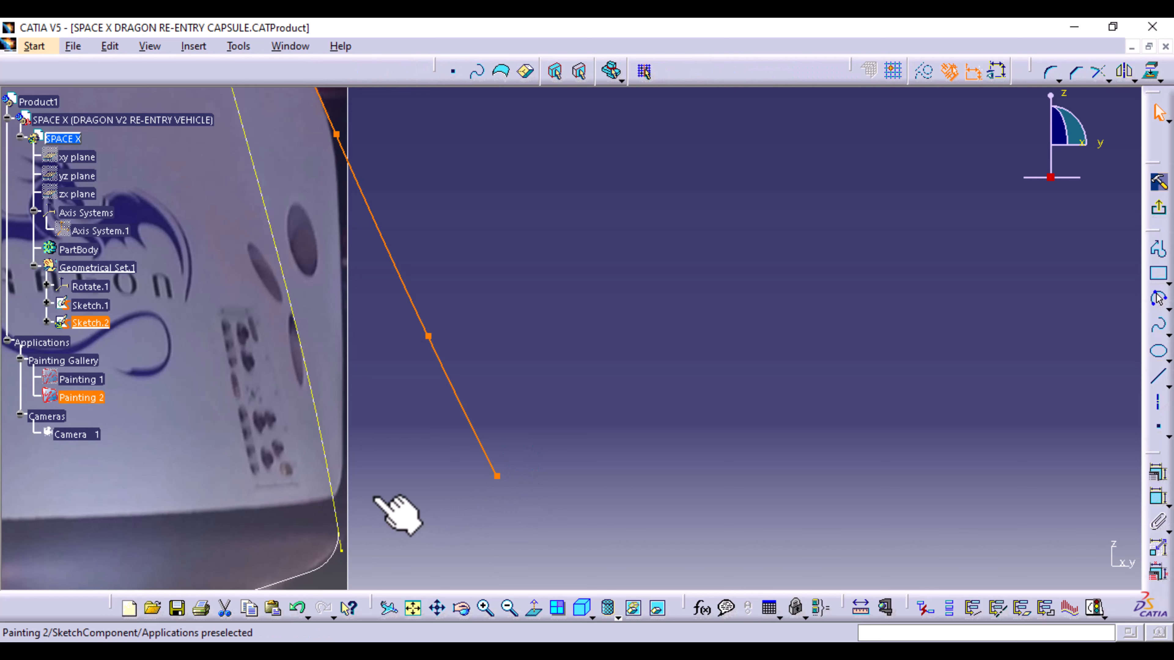
- Fine-tune the spline's control point beside the side window to follow the capsule's photographed edge and exit the sketch
{"action": "mouse_move", "coordinate": [626, 208]}
{"action": "middle_mouse_down", "text": "ctrl"}
{"action": "mouse_move", "coordinate": [598, 304]}
{"action": "mouse_move", "coordinate": [615, 489]}
{"action": "mouse_move", "coordinate": [631, 265]}
{"action": "mouse_move", "coordinate": [673, 380]}
{"action": "mouse_move", "coordinate": [657, 252]}
{"action": "mouse_move", "coordinate": [671, 309]}
{"action": "mouse_move", "coordinate": [637, 399]}
{"action": "mouse_move", "coordinate": [650, 411]}
{"action": "mouse_move", "coordinate": [660, 331]}
{"action": "mouse_move", "coordinate": [757, 462]}
{"action": "middle_mouse_up", "text": "ctrl"}
{"action": "left_click", "coordinate": [636, 399]}
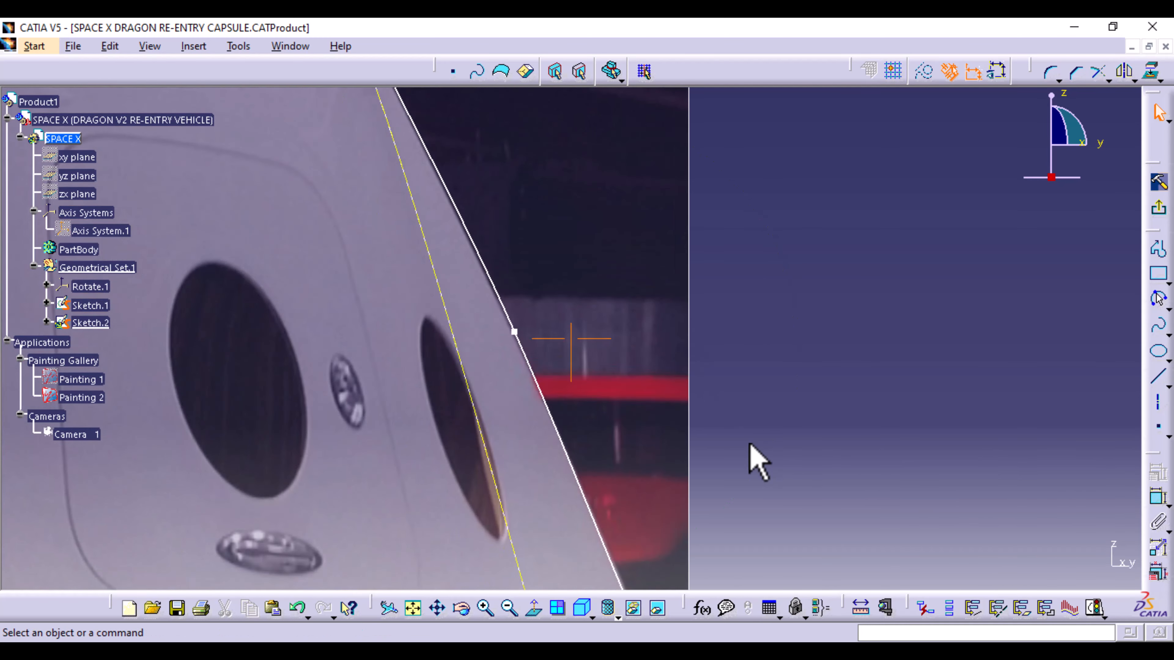
{"action": "double_click", "coordinate": [515, 331]}
{"action": "left_click_drag", "start_coordinate": [514, 331], "coordinate": [514, 337]}
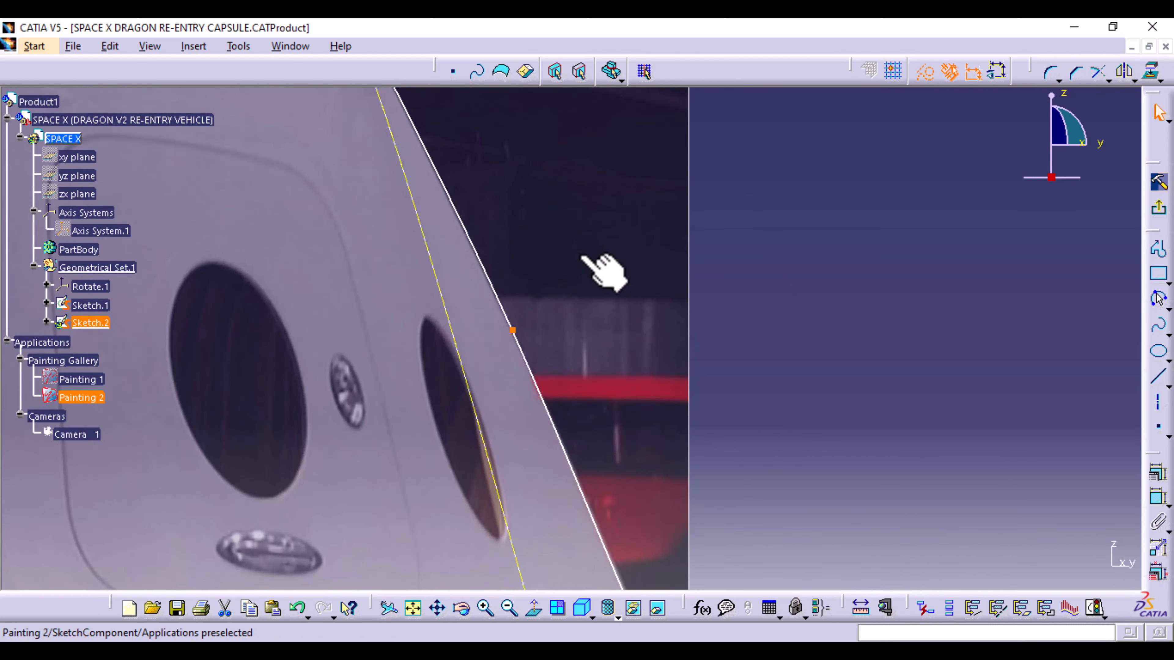
{"action": "middle_click_drag", "start_coordinate": [571, 338], "coordinate": [644, 496], "text": "ctrl"}
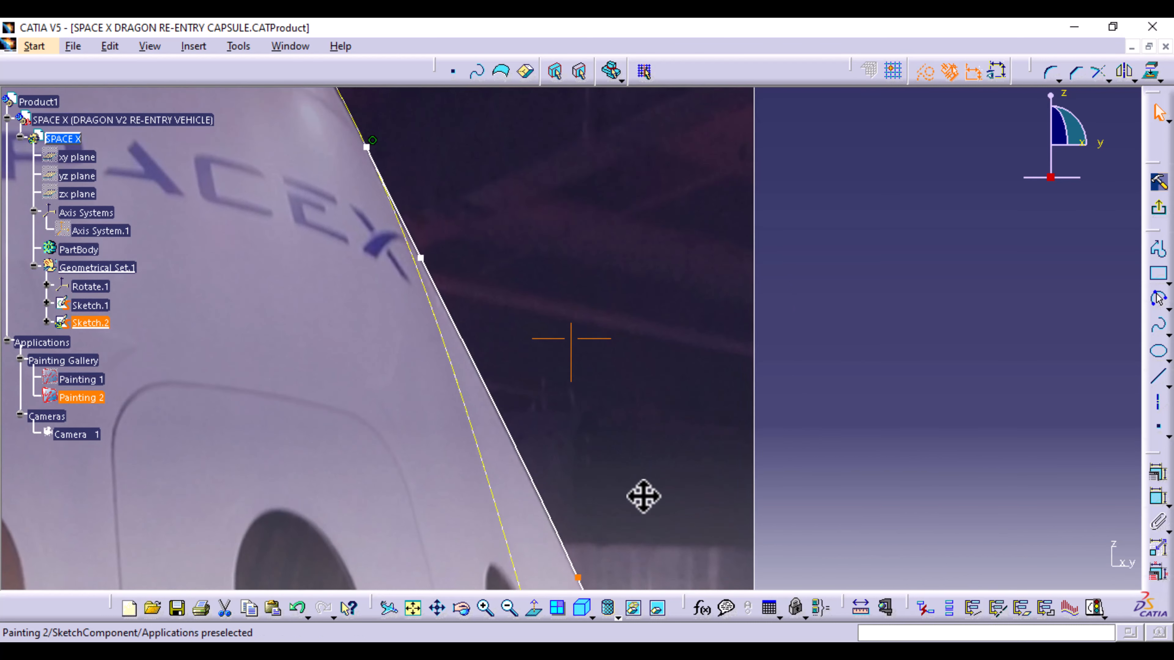
{"action": "middle_click_drag", "start_coordinate": [576, 315], "coordinate": [650, 511]}
{"action": "middle_click_drag", "start_coordinate": [445, 472], "coordinate": [541, 421], "text": "ctrl"}
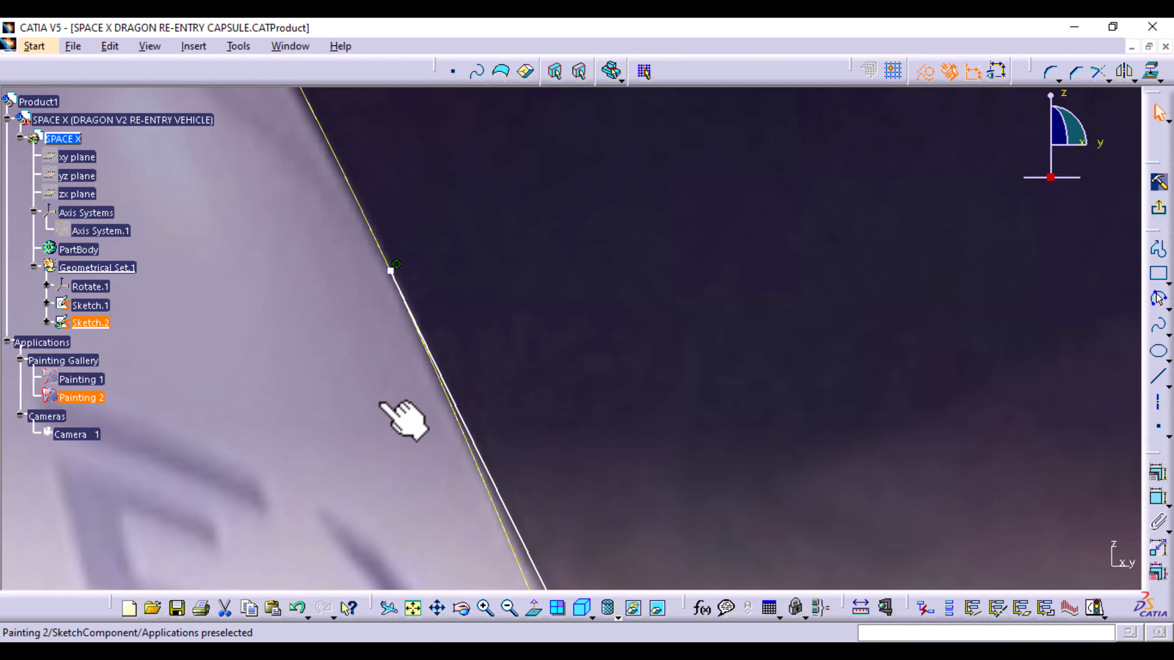
{"action": "middle_click_drag", "start_coordinate": [571, 341], "coordinate": [476, 483], "text": "ctrl"}
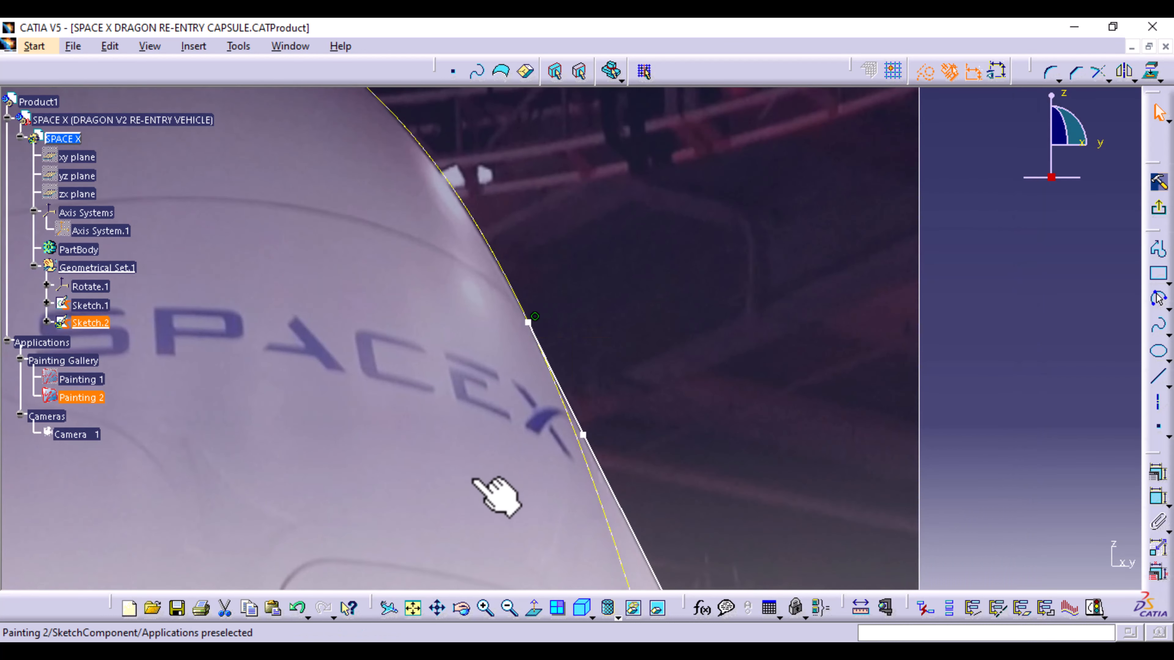
{"action": "middle_click_drag", "start_coordinate": [708, 432], "coordinate": [581, 276], "text": "ctrl"}
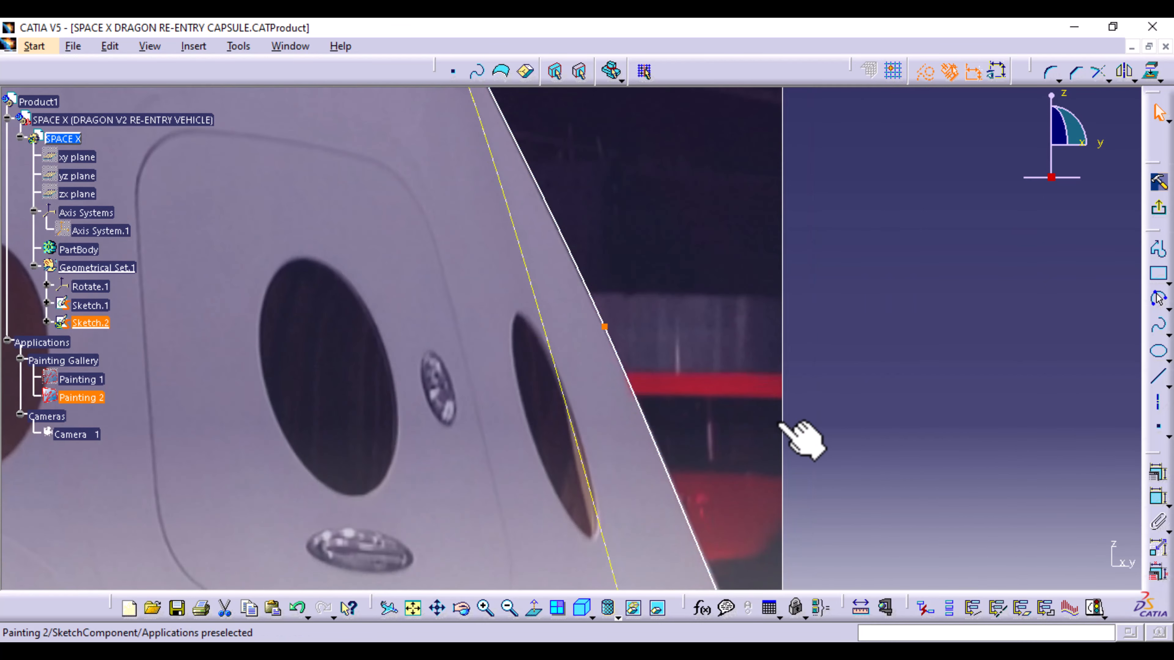
{"action": "mouse_move", "coordinate": [802, 439]}
{"action": "middle_mouse_down", "text": "ctrl"}
{"action": "mouse_move", "coordinate": [555, 188]}
{"action": "mouse_move", "coordinate": [600, 266]}
{"action": "mouse_move", "coordinate": [579, 333]}
{"action": "mouse_move", "coordinate": [615, 508]}
{"action": "mouse_move", "coordinate": [611, 384]}
{"action": "middle_mouse_up", "text": "ctrl"}
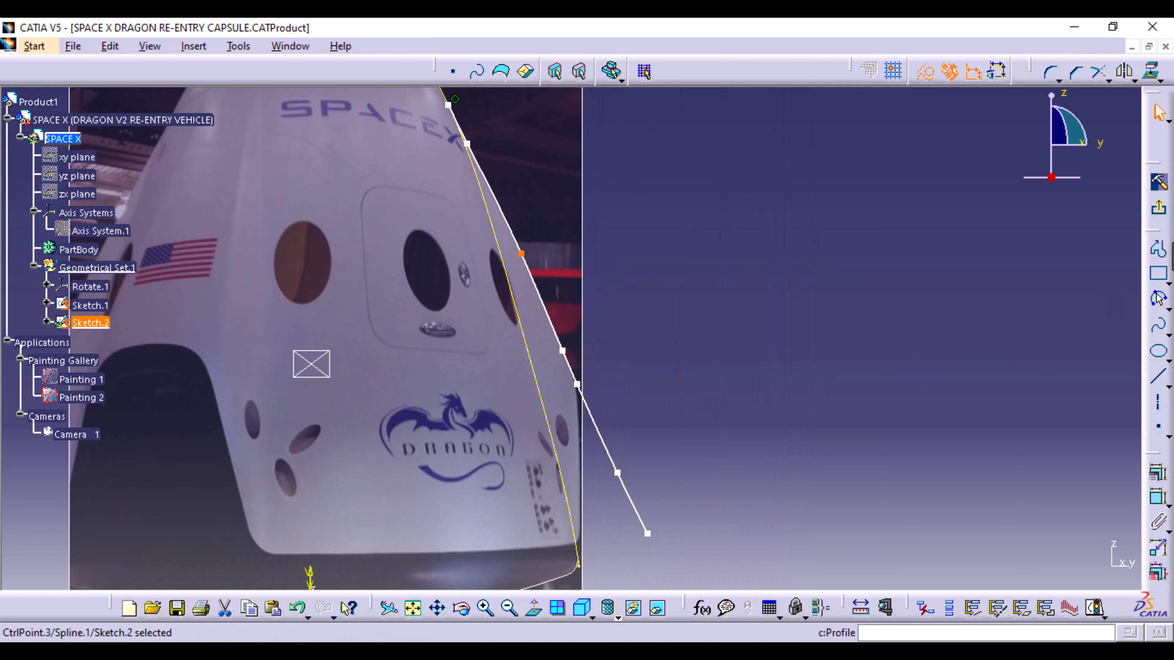
{"action": "left_click", "coordinate": [1157, 183]}
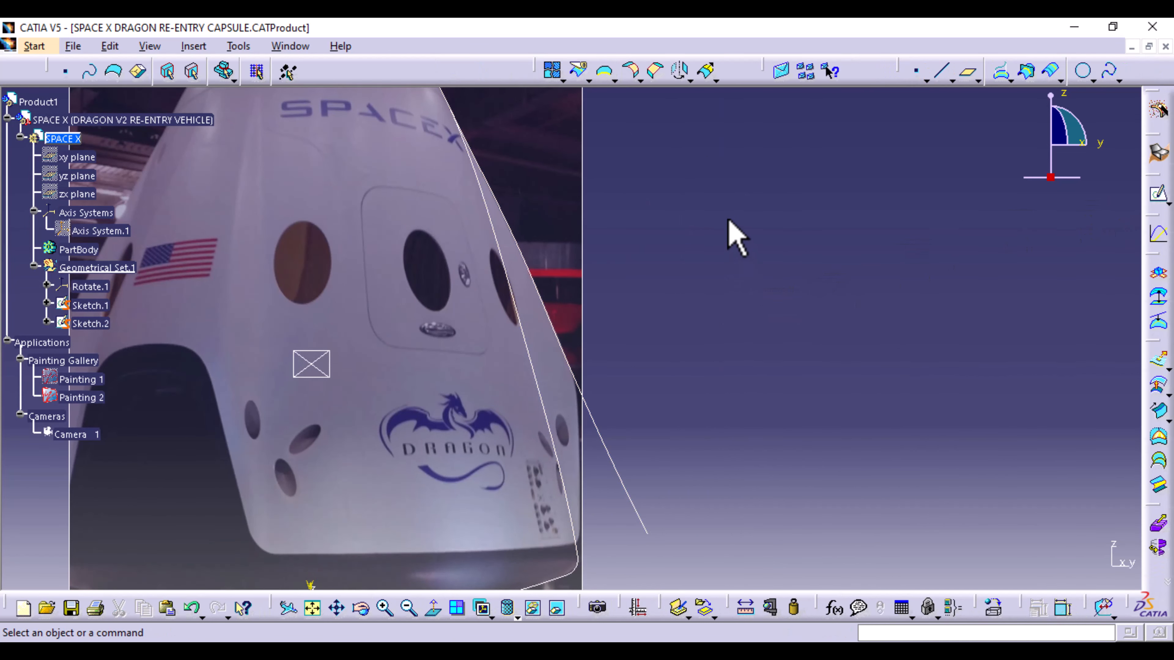
- Revolve the first sketch's capsule profile 360 degrees about its vertical axis as a surface
{"action": "middle_click_drag", "start_coordinate": [729, 235], "coordinate": [768, 303]}
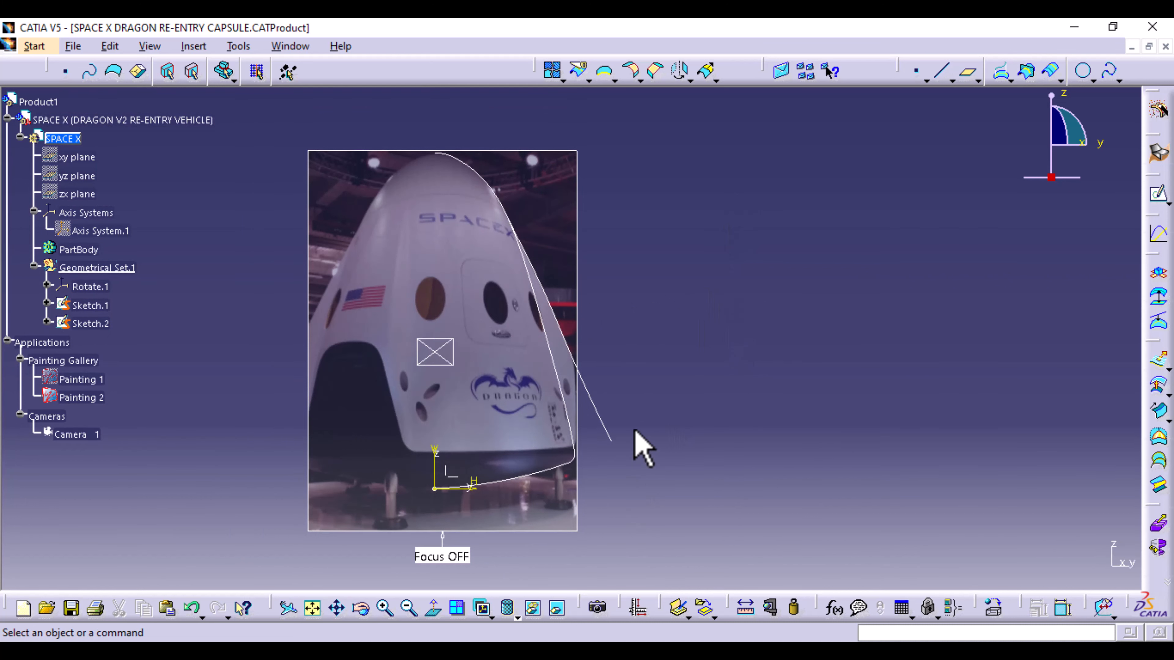
{"action": "middle_click_drag", "start_coordinate": [636, 432], "coordinate": [749, 439]}
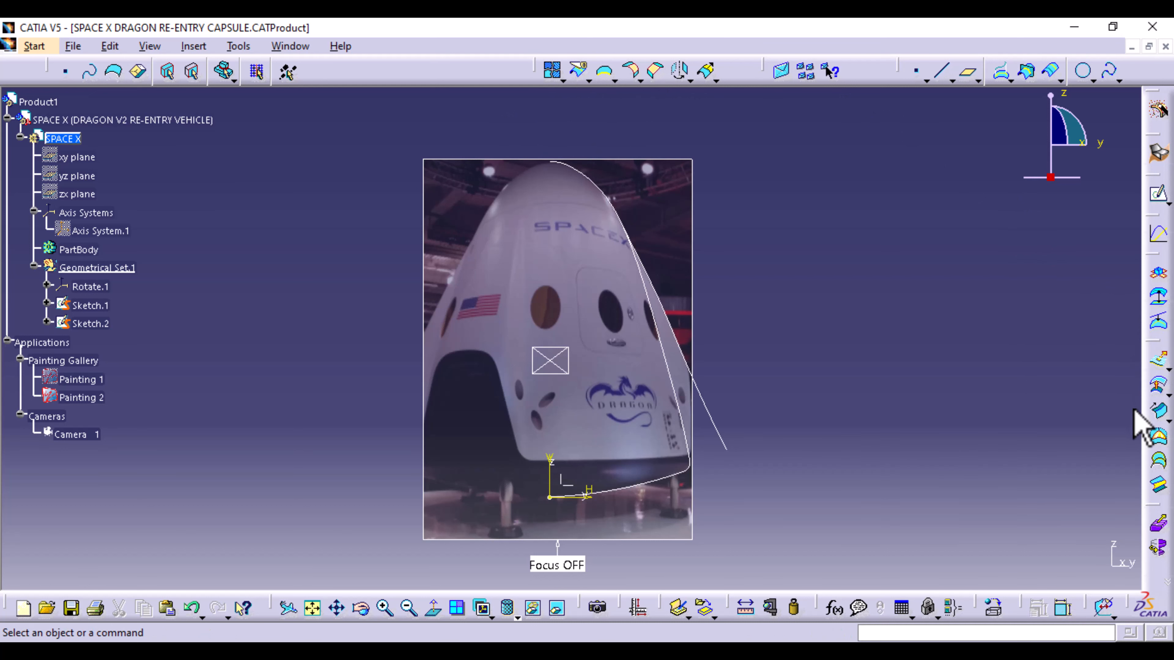
{"action": "left_click", "coordinate": [1164, 374]}
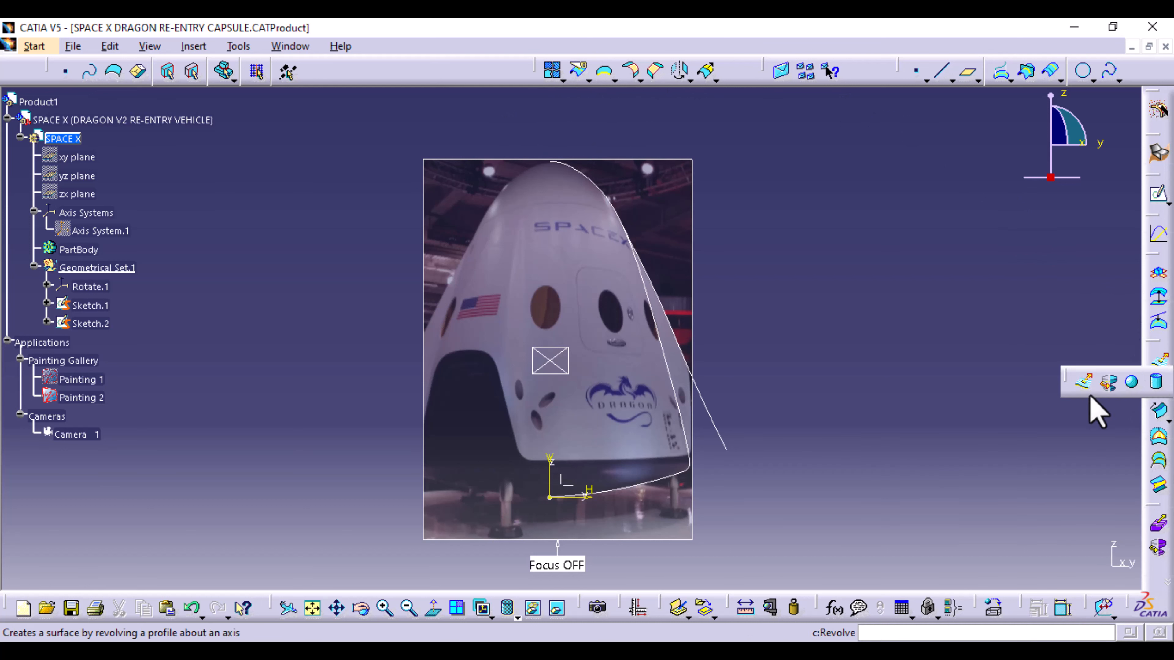
{"action": "left_click", "coordinate": [1109, 382]}
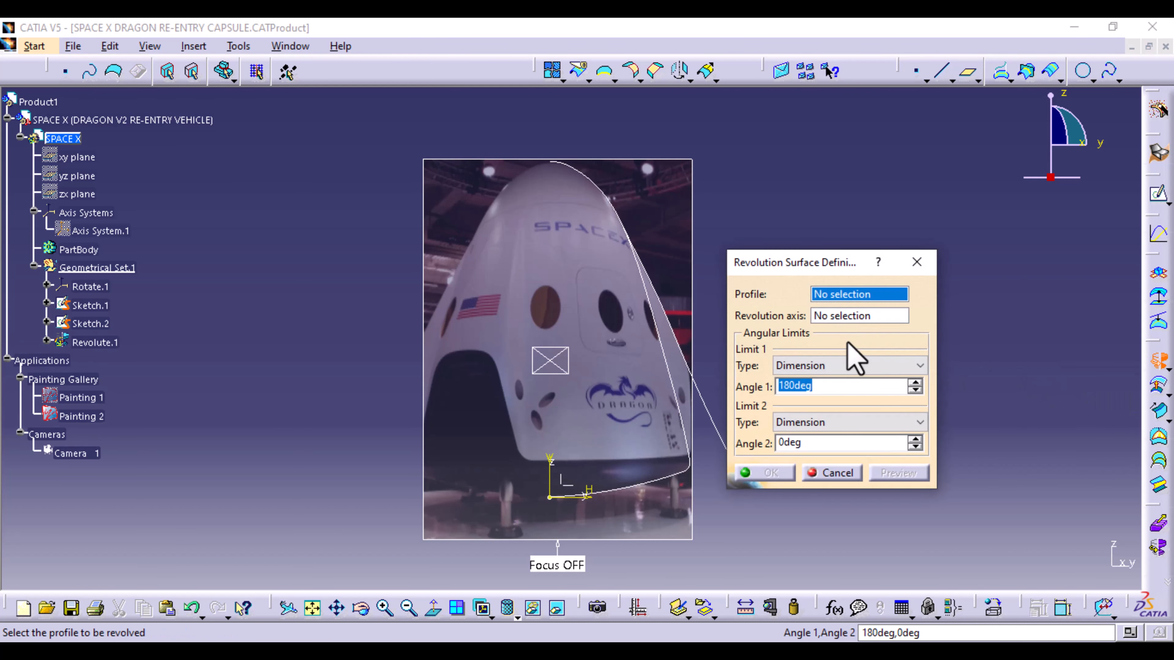
{"action": "left_click", "coordinate": [673, 389]}
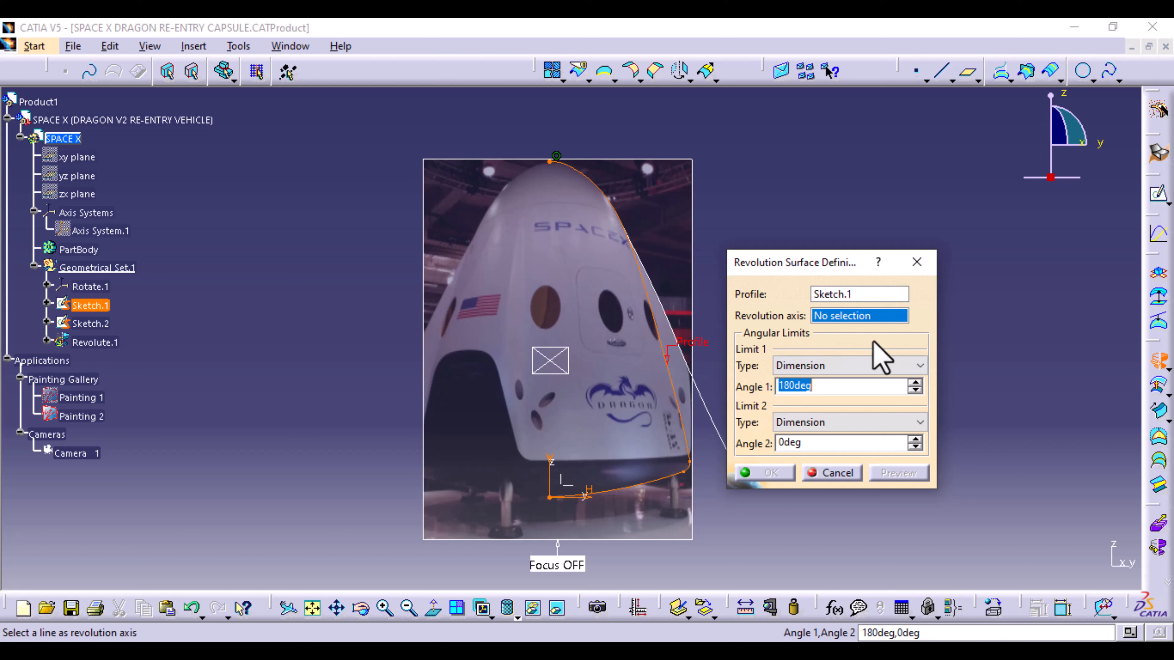
{"action": "left_click", "coordinate": [551, 457]}
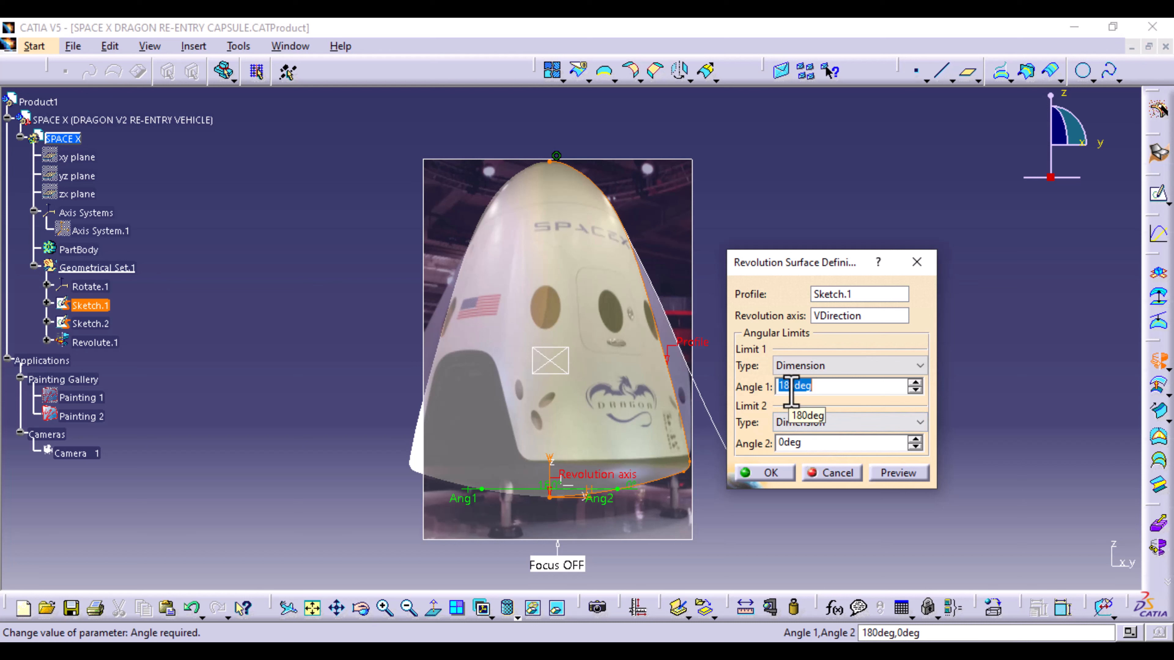
{"action": "type", "text": "36"}
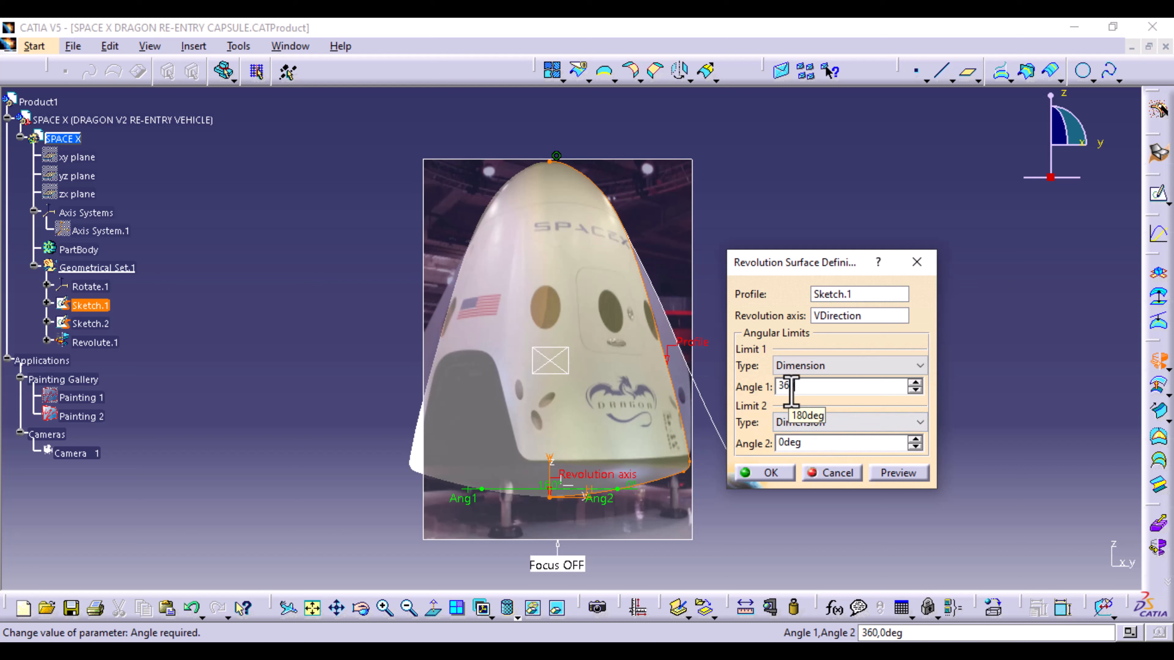
{"action": "type", "text": "0"}
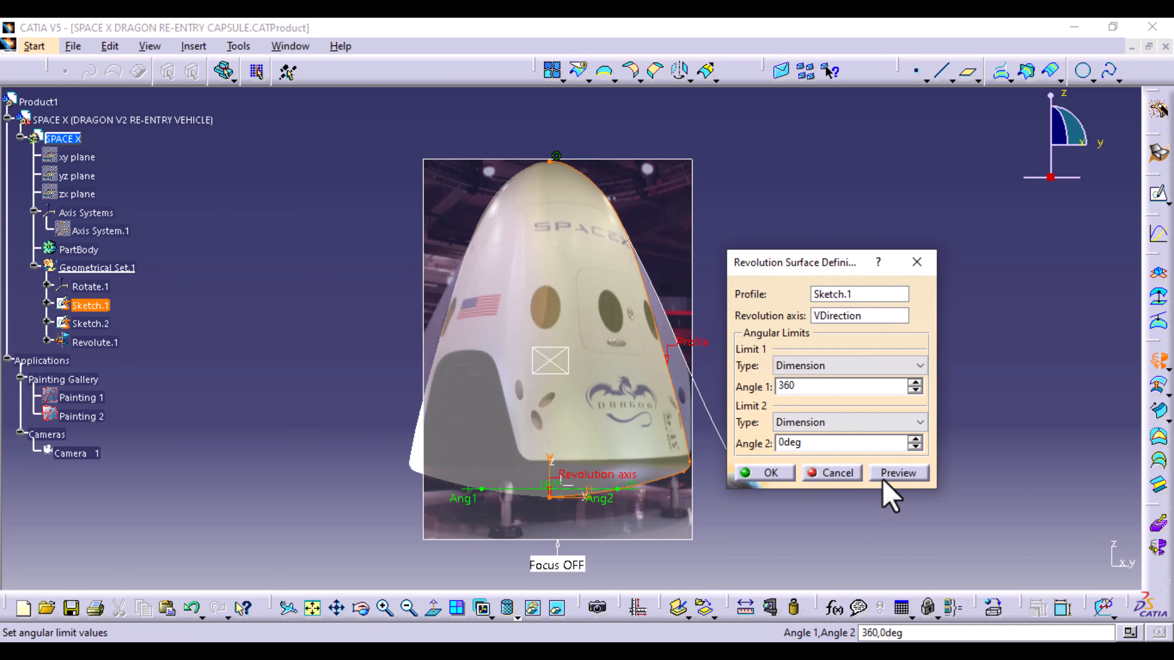
{"action": "left_click", "coordinate": [899, 473]}
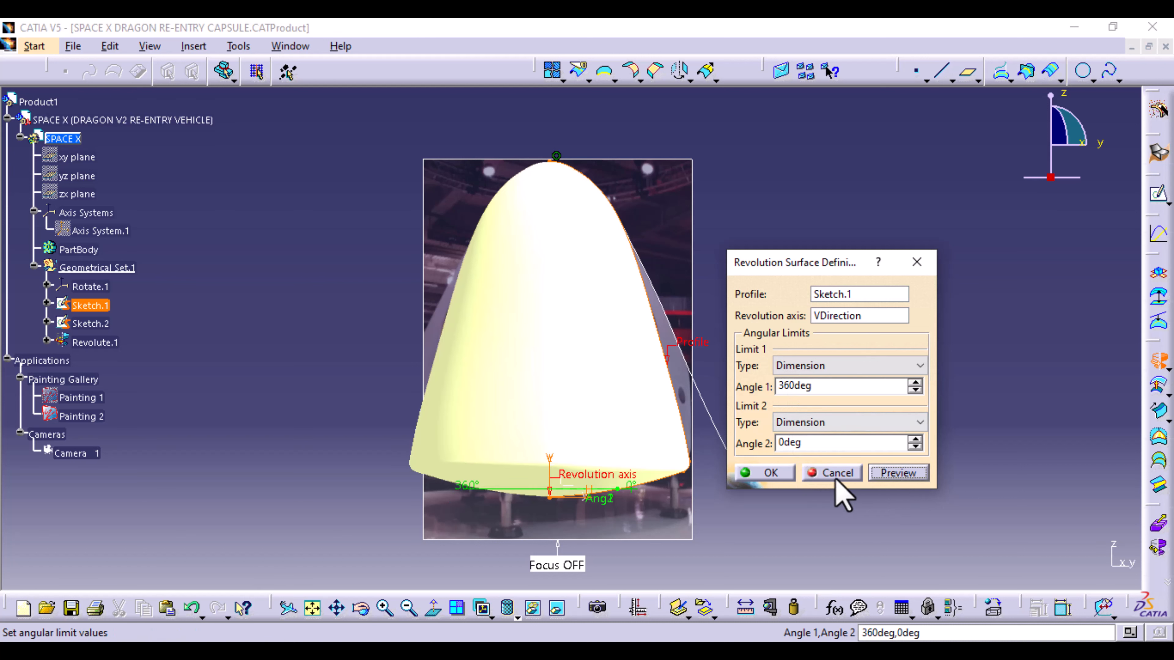
{"action": "left_click", "coordinate": [769, 472]}
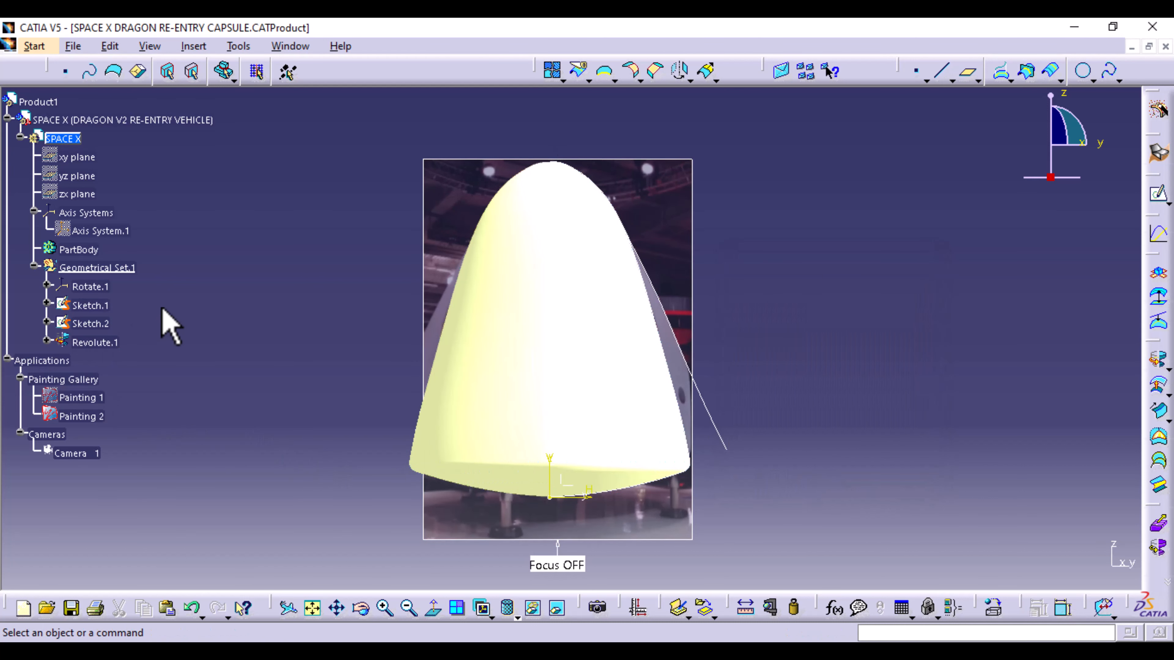
- Change the fill color of Geometrical Set.1 to gray in its graphic properties
{"action": "right_click", "coordinate": [116, 267]}
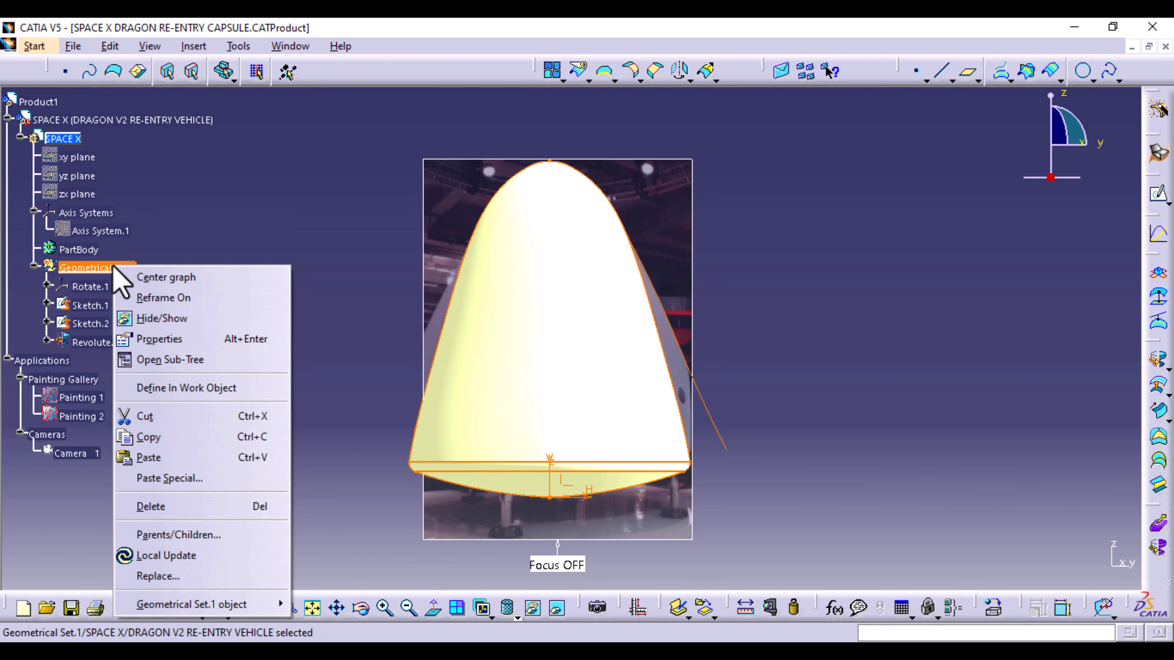
{"action": "left_click", "coordinate": [181, 342]}
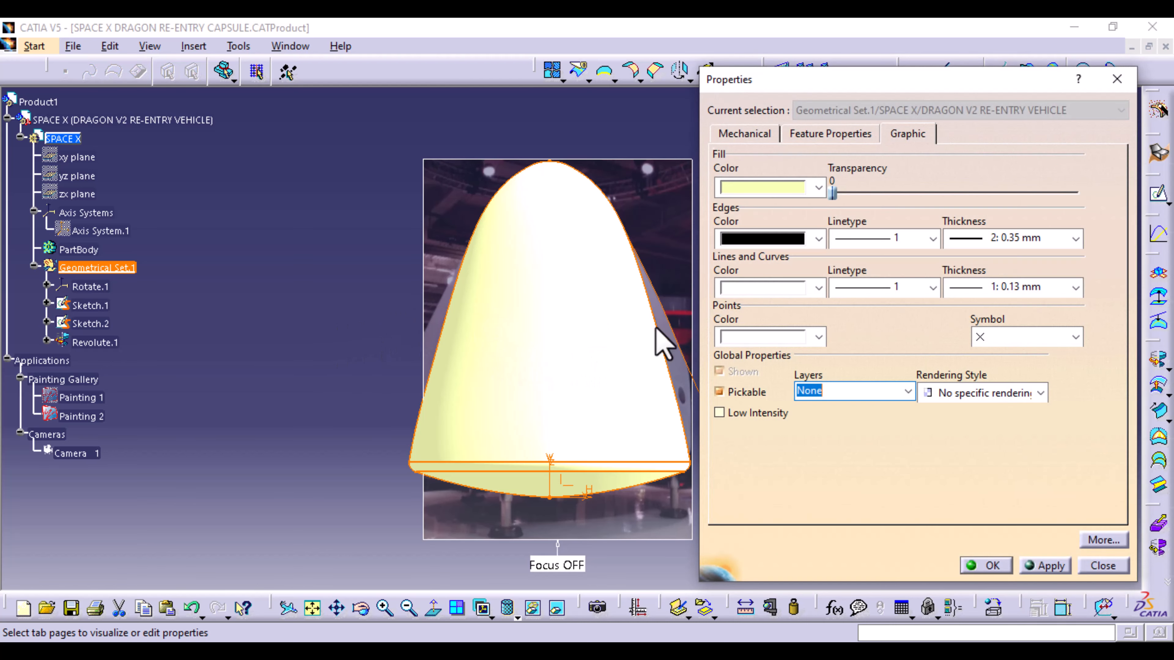
{"action": "left_click", "coordinate": [817, 187]}
{"action": "left_click", "coordinate": [772, 256]}
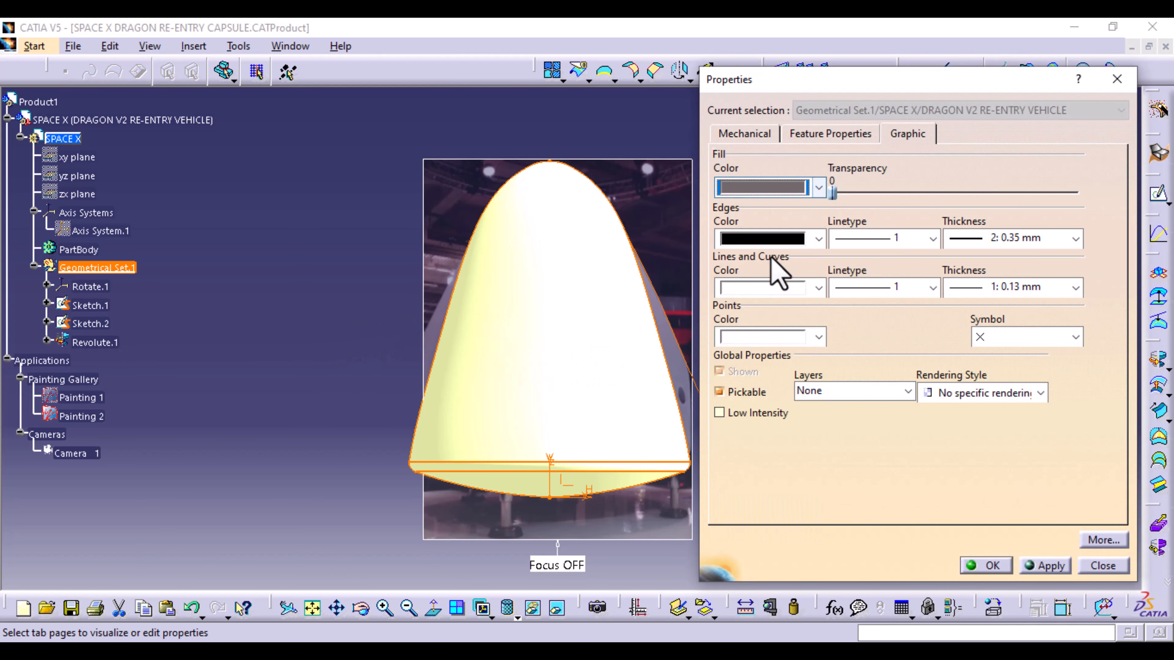
{"action": "left_click", "coordinate": [1046, 565]}
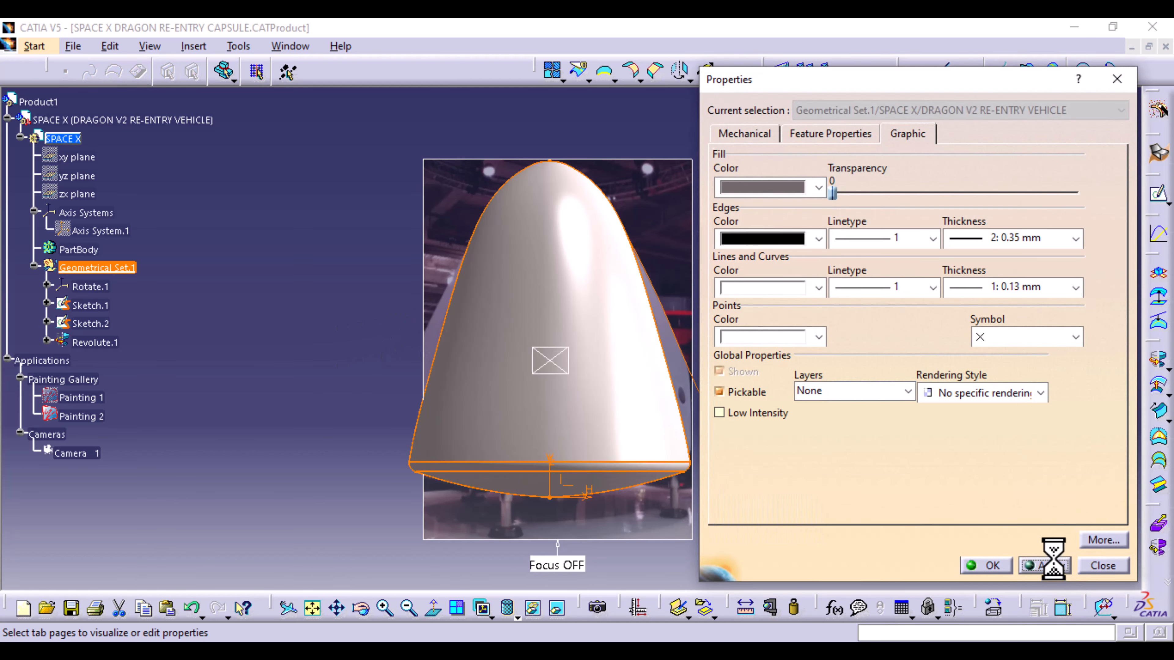
{"action": "left_click", "coordinate": [989, 565]}
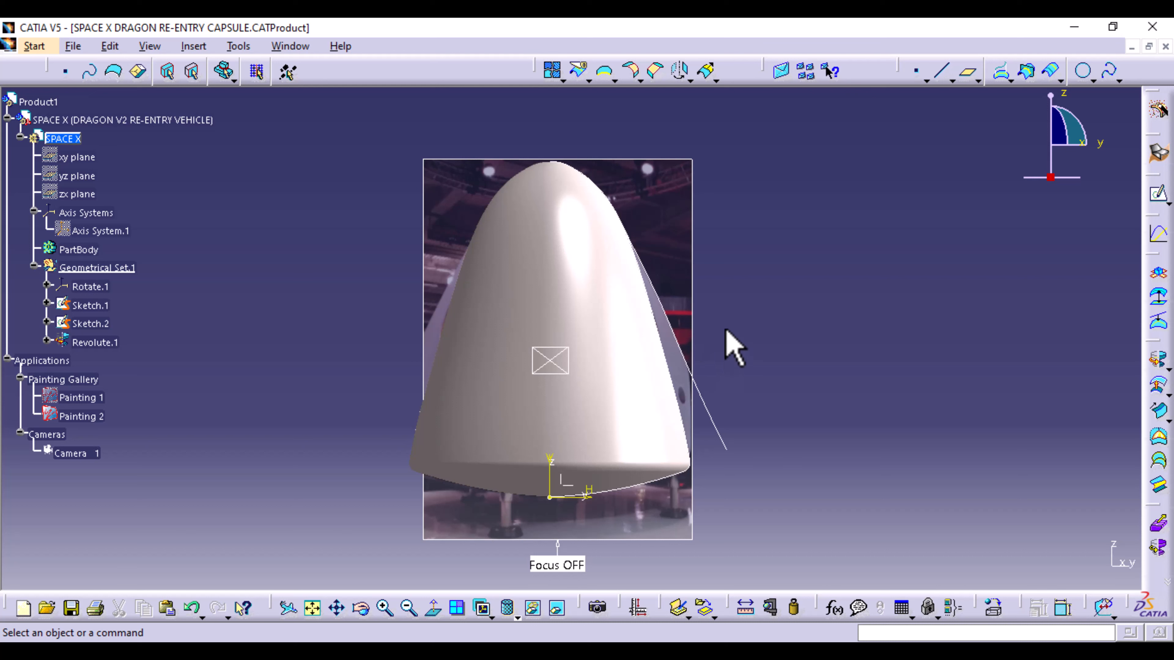
- Move the Painting 2 reference photo out of the revolved capsule, perpendicular to the image, so it stands in front of the surface
{"action": "middle_click_drag", "start_coordinate": [728, 341], "coordinate": [520, 401]}
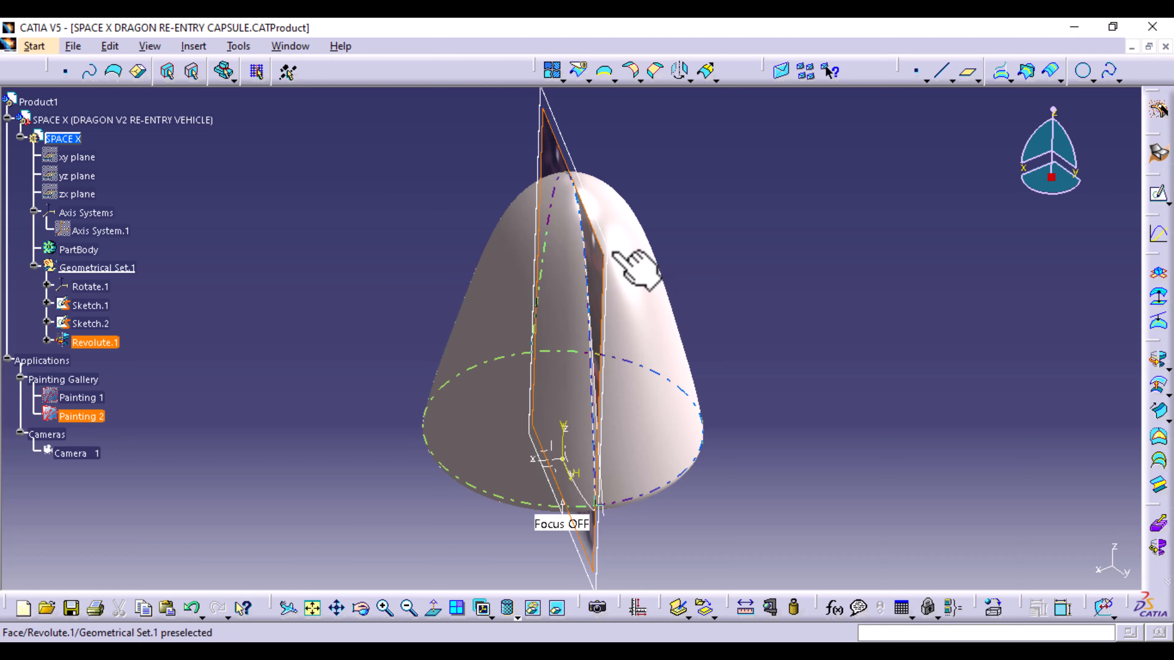
{"action": "mouse_move", "coordinate": [601, 263]}
{"action": "left_mouse_down"}
{"action": "mouse_move", "coordinate": [407, 263]}
{"action": "mouse_move", "coordinate": [426, 303]}
{"action": "left_mouse_up"}
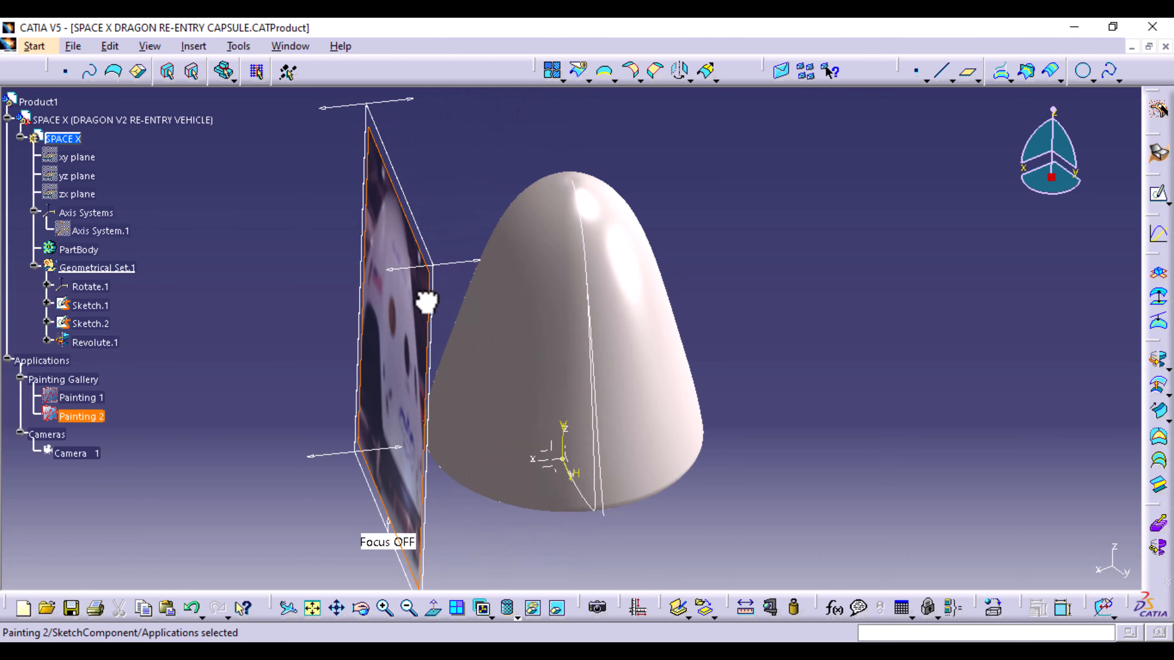
{"action": "mouse_move", "coordinate": [629, 558]}
{"action": "middle_mouse_down"}
{"action": "mouse_move", "coordinate": [532, 480]}
{"action": "mouse_move", "coordinate": [543, 514]}
{"action": "mouse_move", "coordinate": [687, 504]}
{"action": "mouse_move", "coordinate": [692, 472]}
{"action": "mouse_move", "coordinate": [665, 504]}
{"action": "middle_mouse_up"}
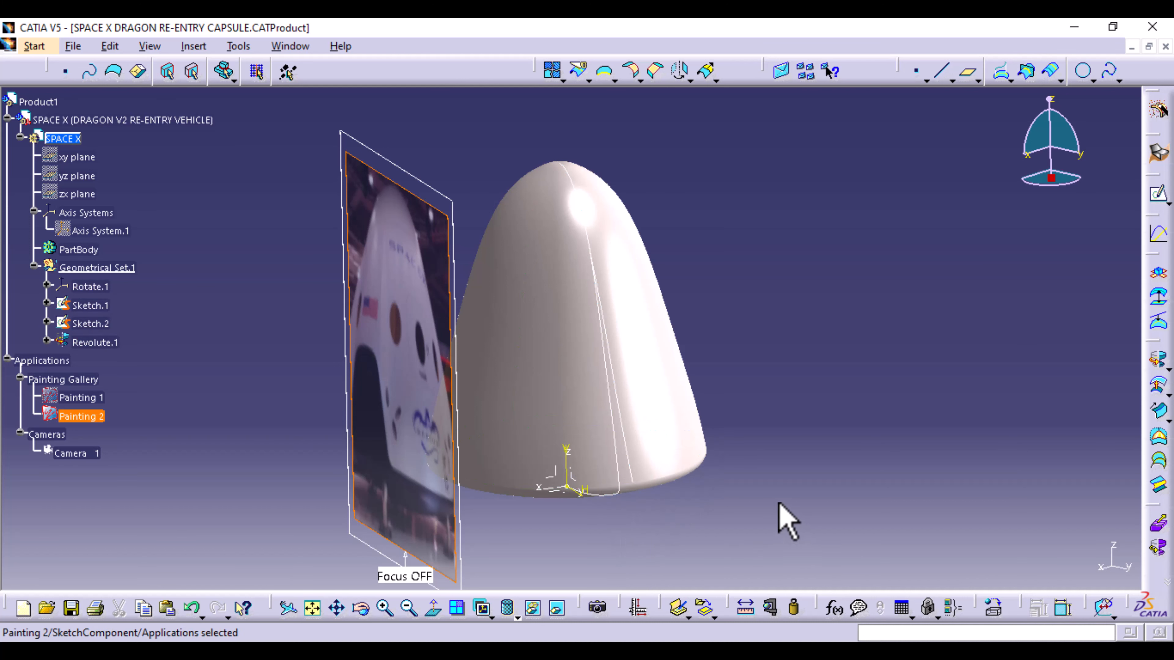
{"action": "mouse_move", "coordinate": [347, 319]}
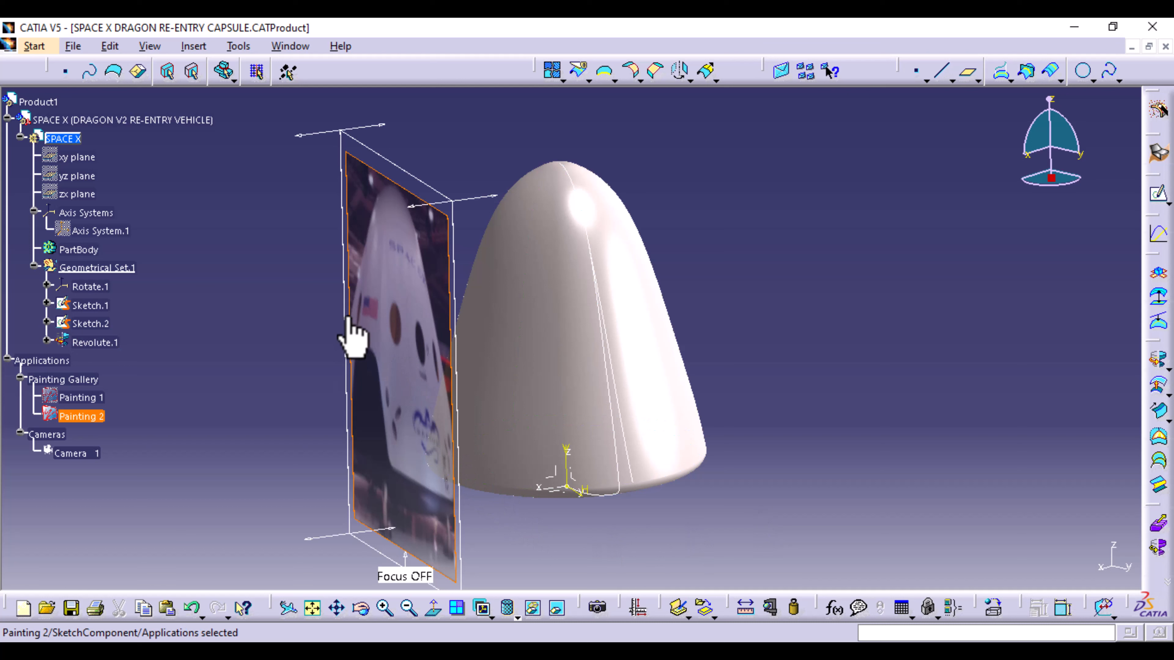
- Revolve the second sketch's side curve 25 degrees about the rotated axis system's Z axis as a surface
{"action": "left_click", "coordinate": [631, 473]}
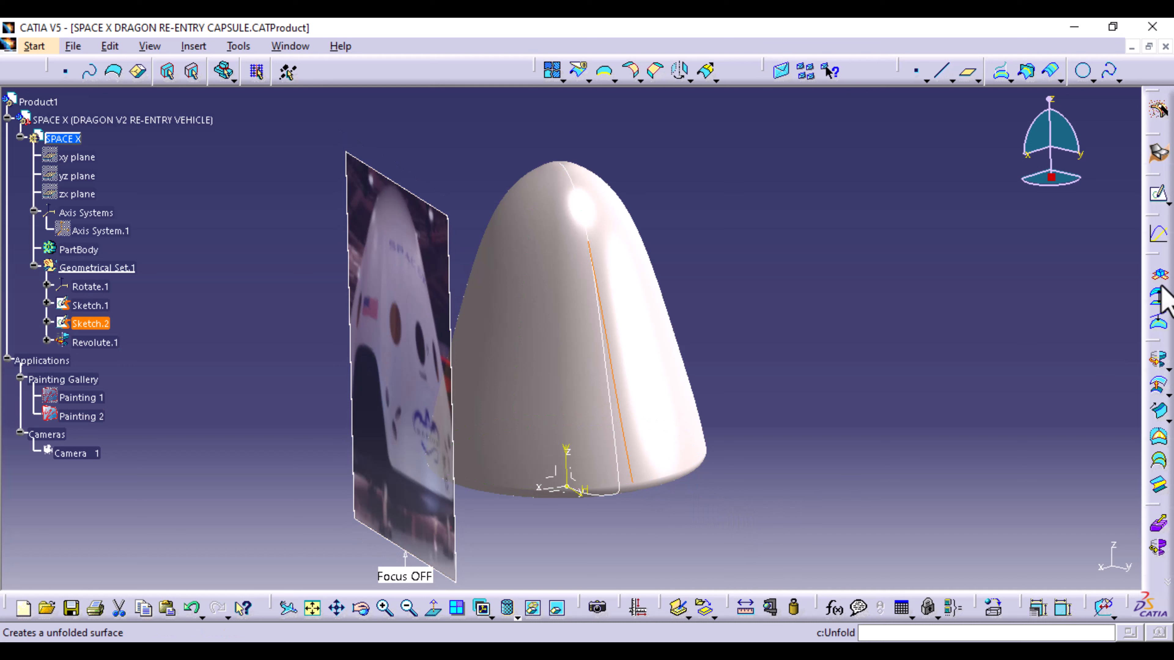
{"action": "left_click", "coordinate": [1159, 361]}
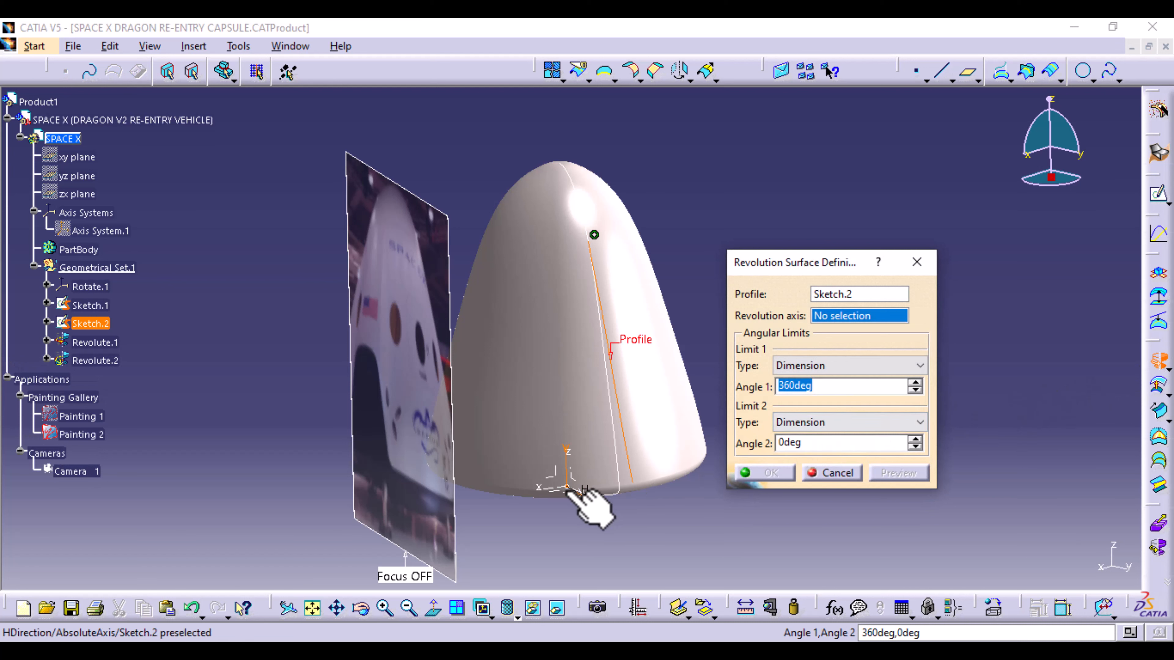
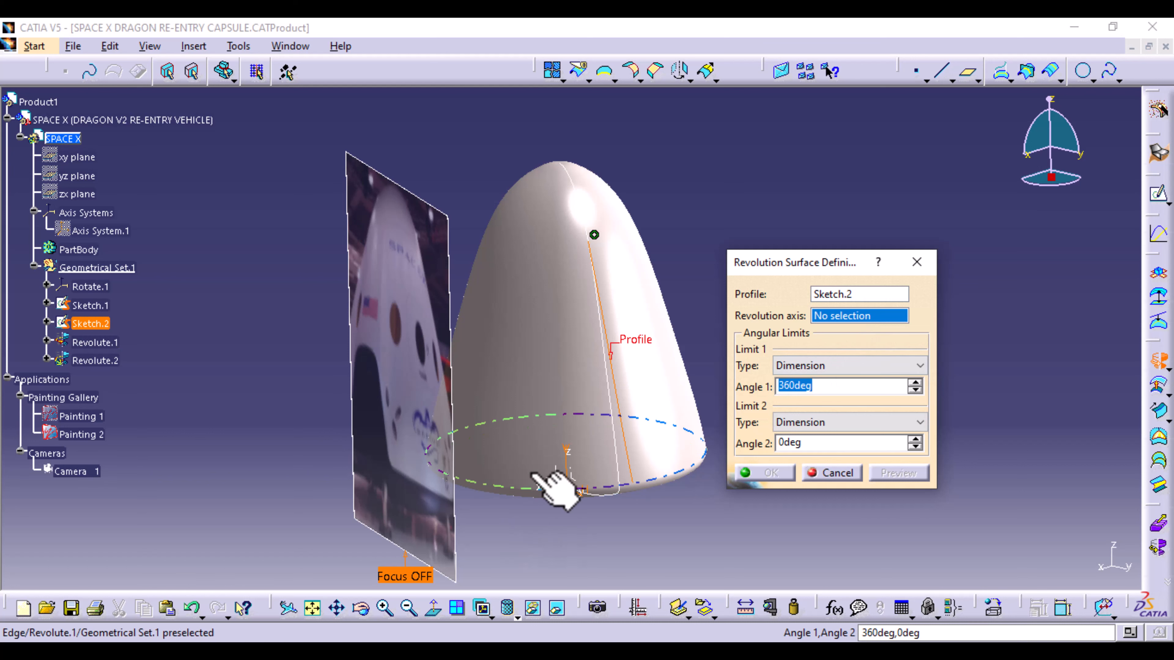
{"action": "left_click", "coordinate": [567, 452]}
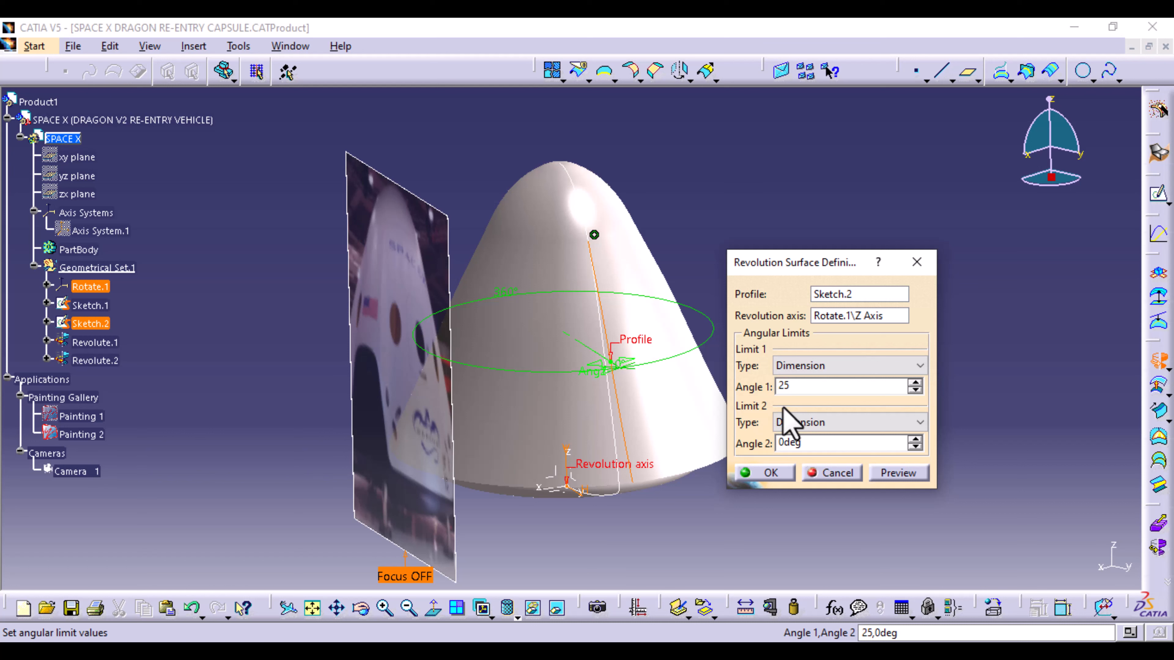
{"action": "left_click", "coordinate": [894, 473]}
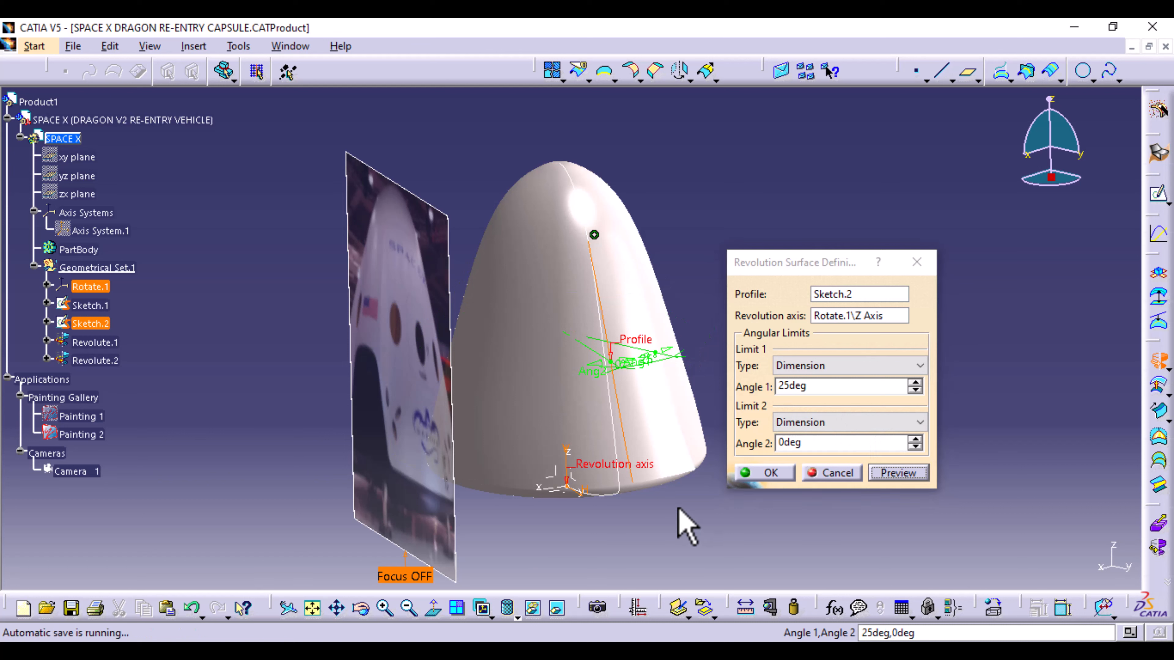
{"action": "middle_click_drag", "start_coordinate": [679, 522], "coordinate": [686, 440]}
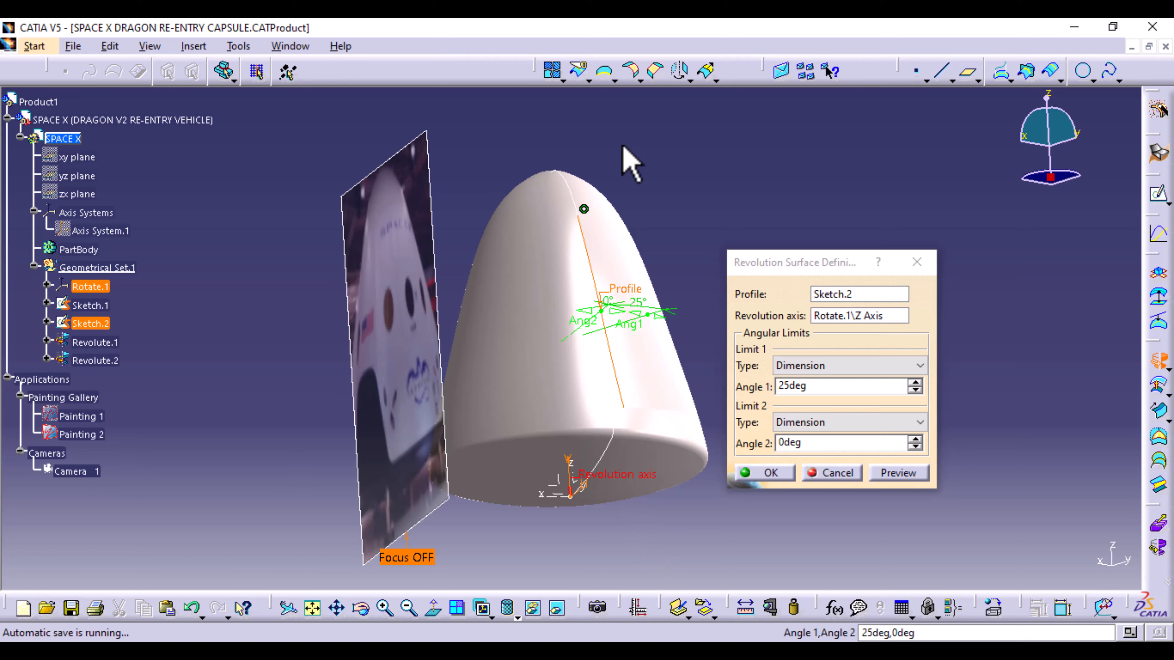
{"action": "middle_click_drag", "start_coordinate": [661, 231], "coordinate": [532, 312]}
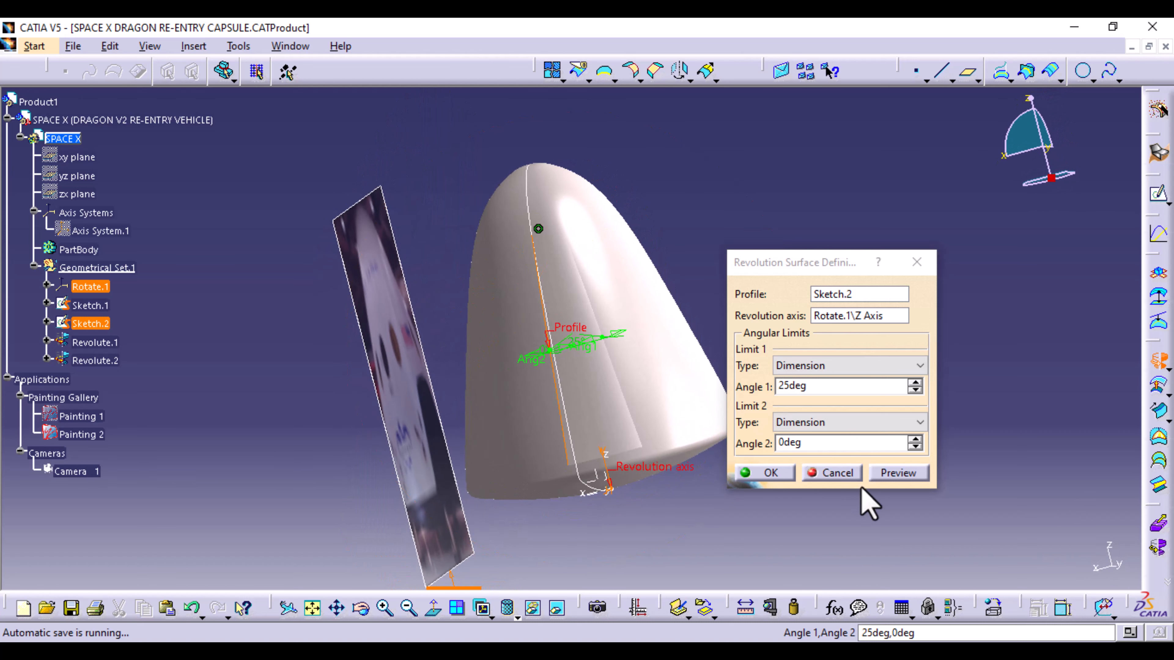
{"action": "left_click", "coordinate": [771, 473]}
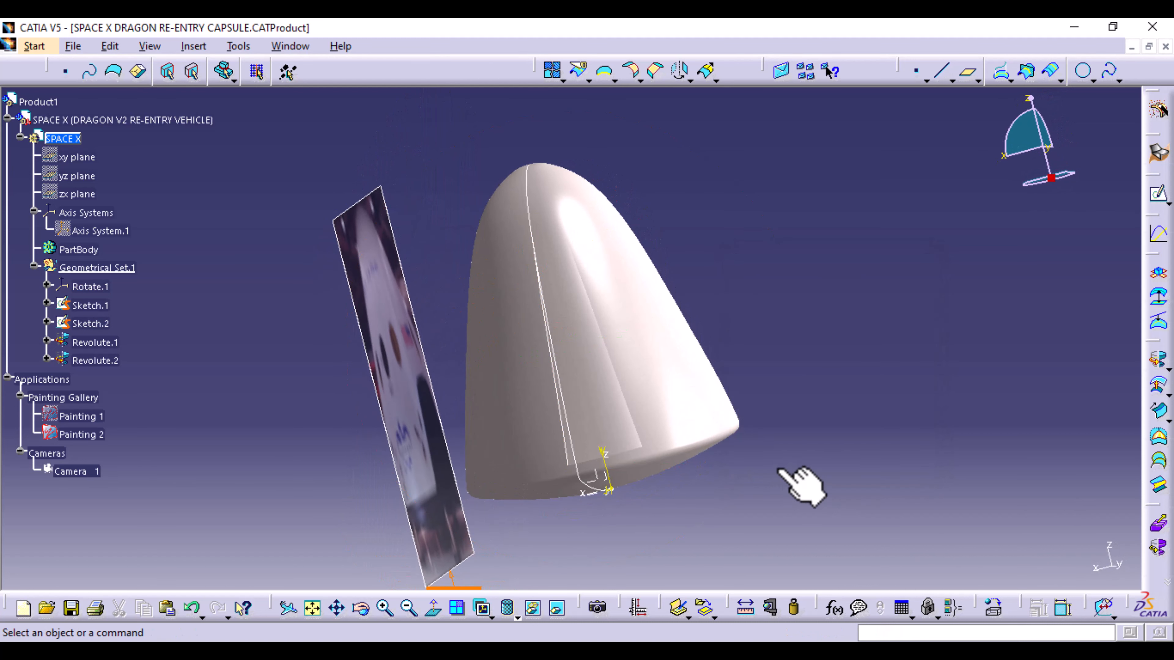
- Apply the saved Camera 1 view and compare both revolved surfaces with the capsule's outline in the photo
{"action": "middle_click_drag", "start_coordinate": [524, 393], "coordinate": [778, 389]}
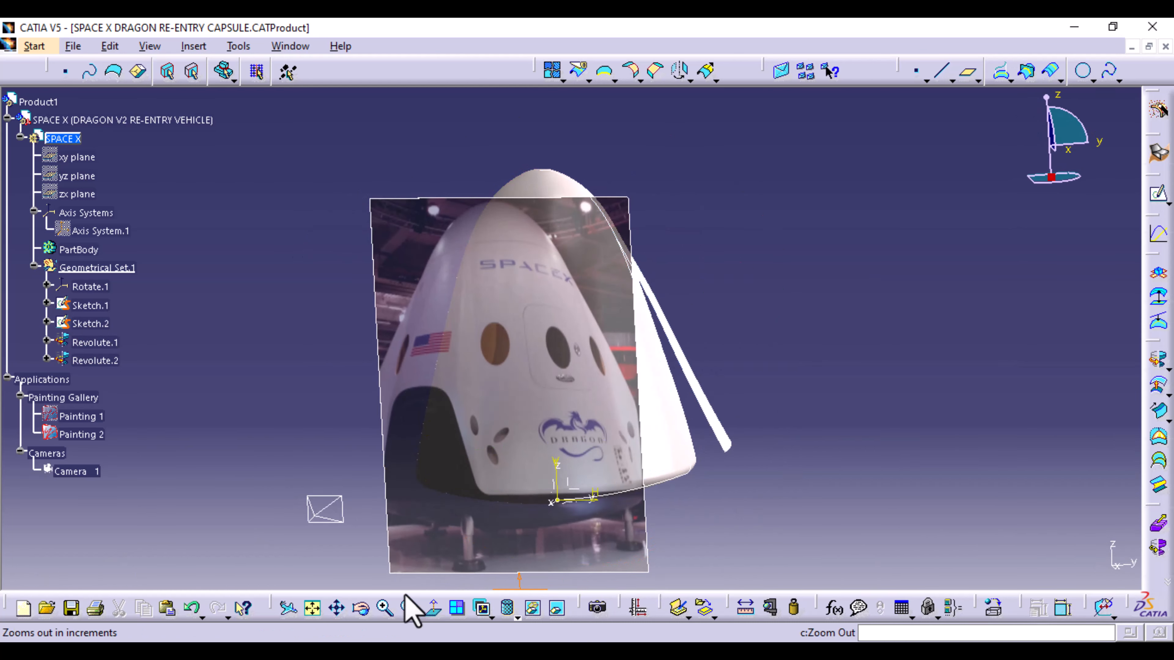
{"action": "left_click", "coordinate": [489, 615]}
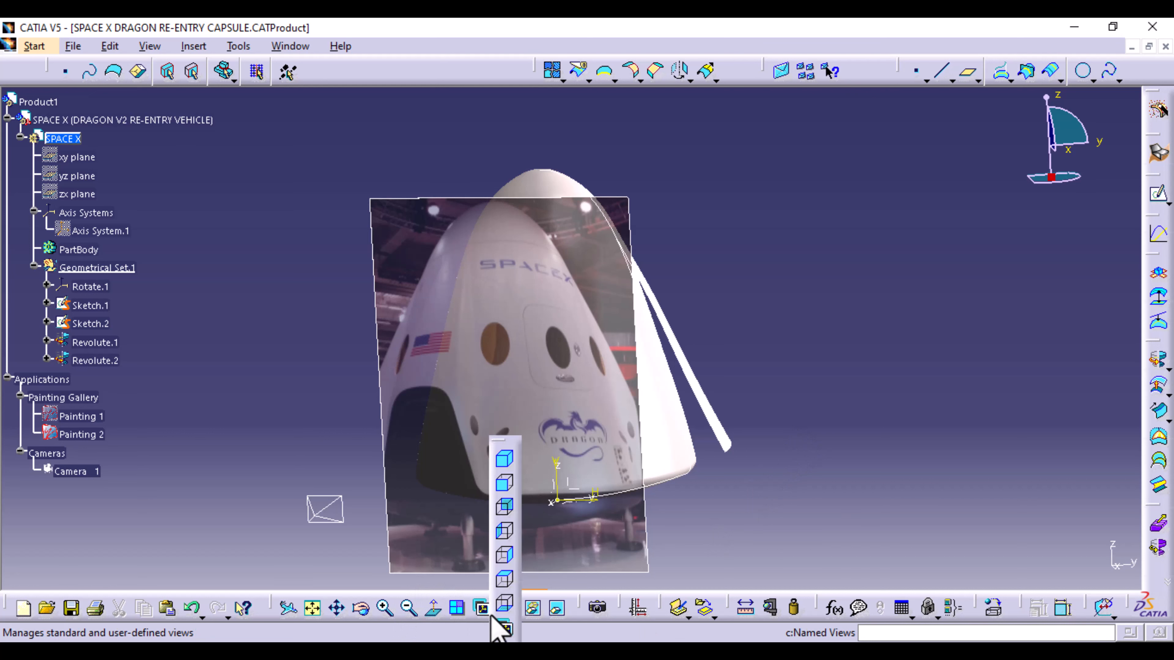
{"action": "left_click", "coordinate": [506, 628]}
{"action": "left_click", "coordinate": [1059, 481]}
{"action": "left_click", "coordinate": [1061, 523]}
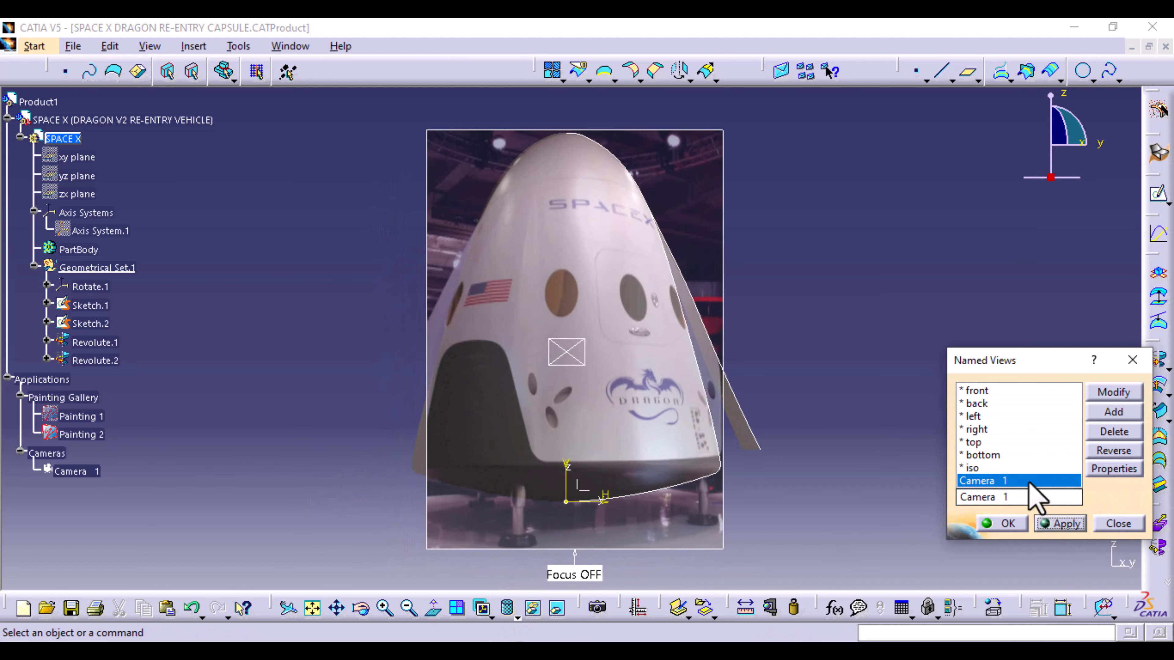
{"action": "middle_click_drag", "start_coordinate": [812, 508], "coordinate": [651, 467]}
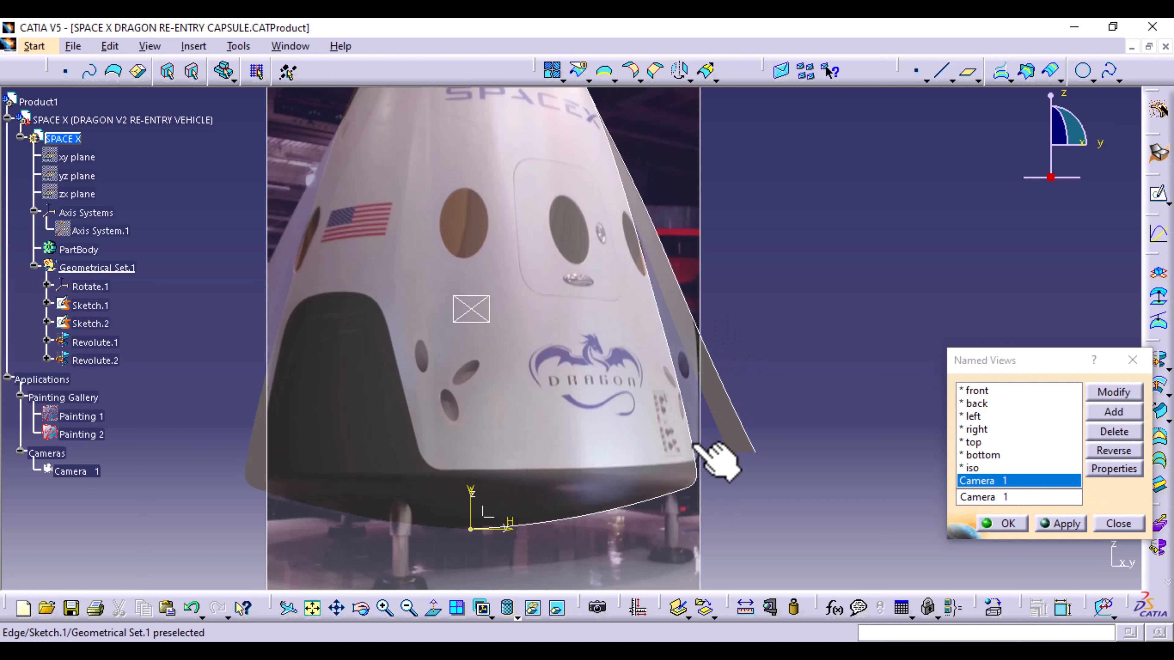
{"action": "middle_click_drag", "start_coordinate": [789, 532], "coordinate": [732, 551]}
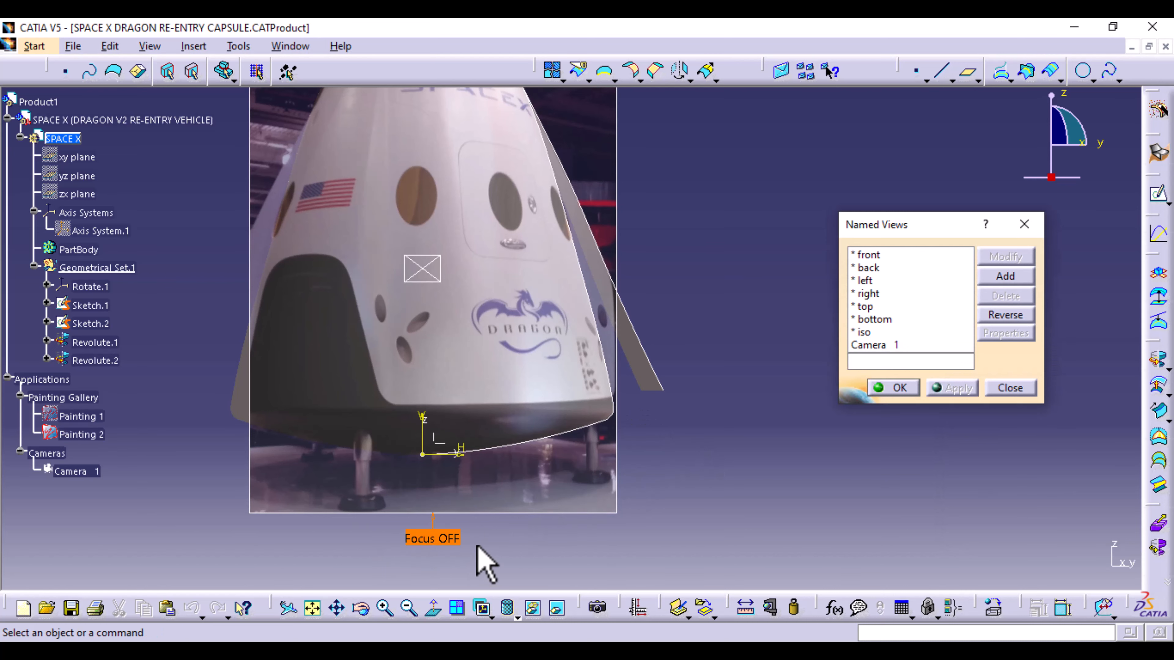
- Start a sketch on the rotated axis system's XY plane and project the outer edge of the 25-degree surface into it
{"action": "mouse_move", "coordinate": [525, 517]}
{"action": "middle_mouse_down"}
{"action": "mouse_move", "coordinate": [503, 466]}
{"action": "mouse_move", "coordinate": [513, 511]}
{"action": "mouse_move", "coordinate": [517, 419]}
{"action": "mouse_move", "coordinate": [464, 420]}
{"action": "mouse_move", "coordinate": [481, 447]}
{"action": "mouse_move", "coordinate": [490, 344]}
{"action": "mouse_move", "coordinate": [511, 281]}
{"action": "mouse_move", "coordinate": [534, 307]}
{"action": "middle_mouse_up"}
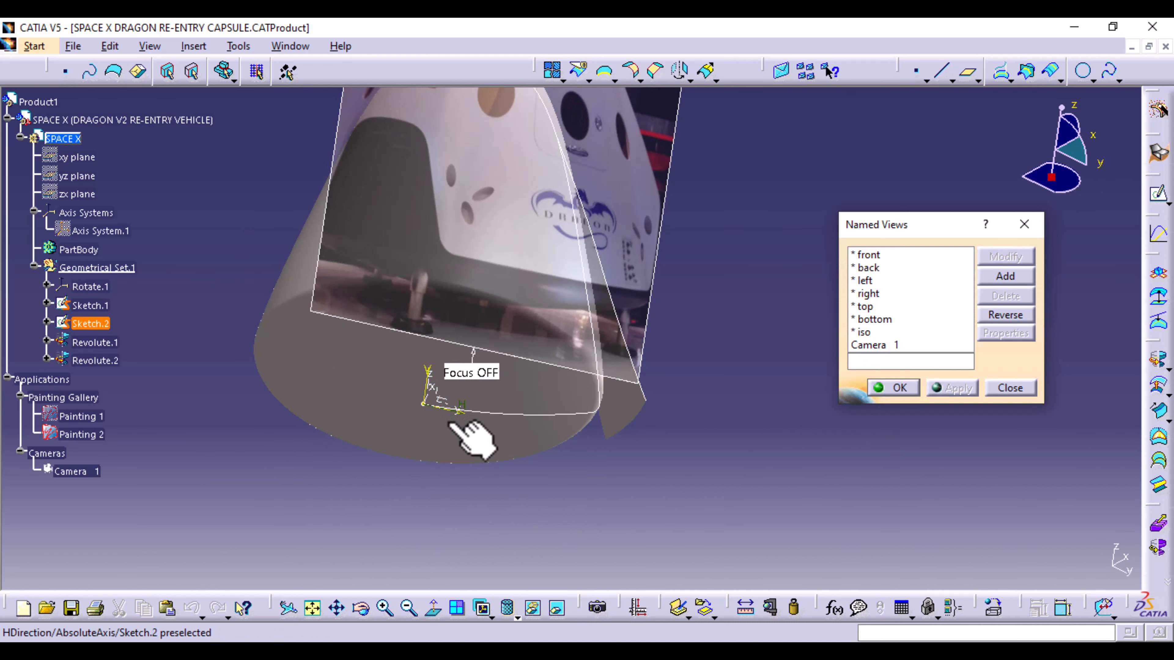
{"action": "middle_click_drag", "start_coordinate": [455, 423], "coordinate": [444, 384]}
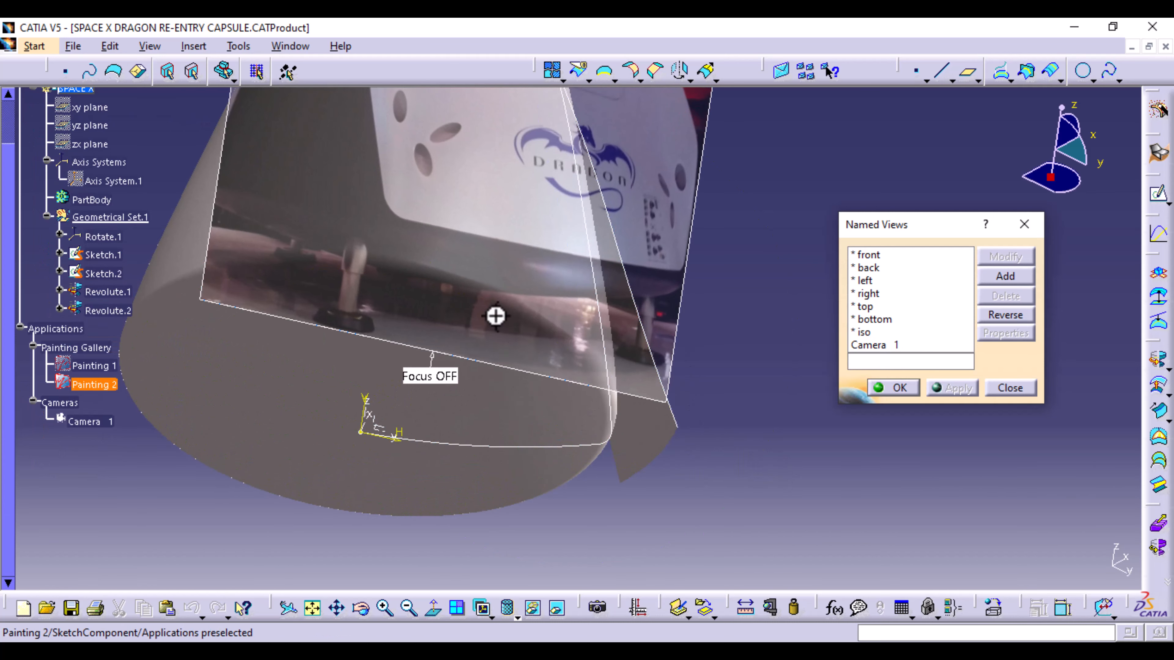
{"action": "middle_click_drag", "start_coordinate": [493, 315], "coordinate": [487, 440]}
{"action": "left_click", "coordinate": [475, 397]}
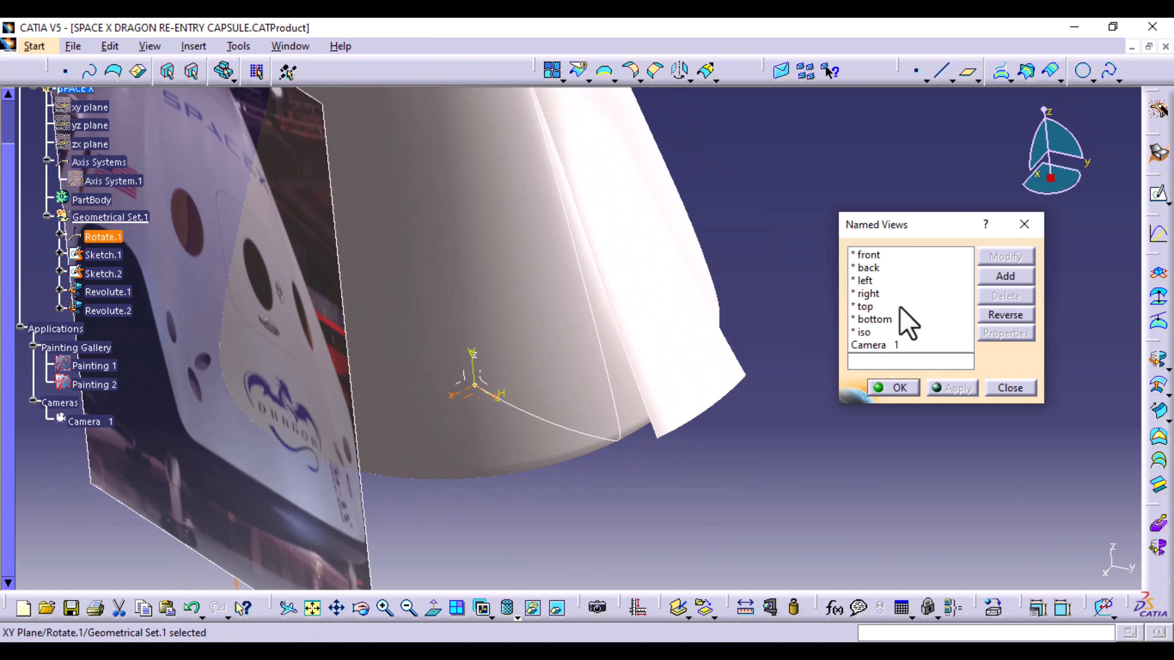
{"action": "left_click", "coordinate": [1159, 198]}
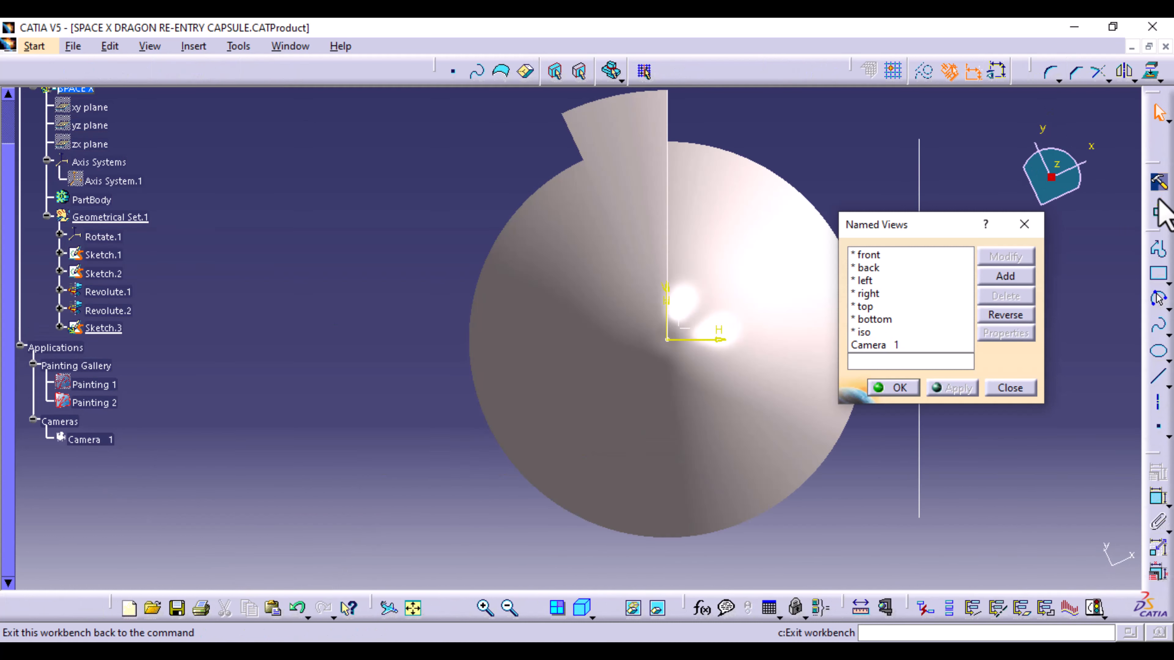
{"action": "middle_click_drag", "start_coordinate": [670, 338], "coordinate": [554, 458]}
{"action": "middle_click_drag", "start_coordinate": [642, 263], "coordinate": [682, 270]}
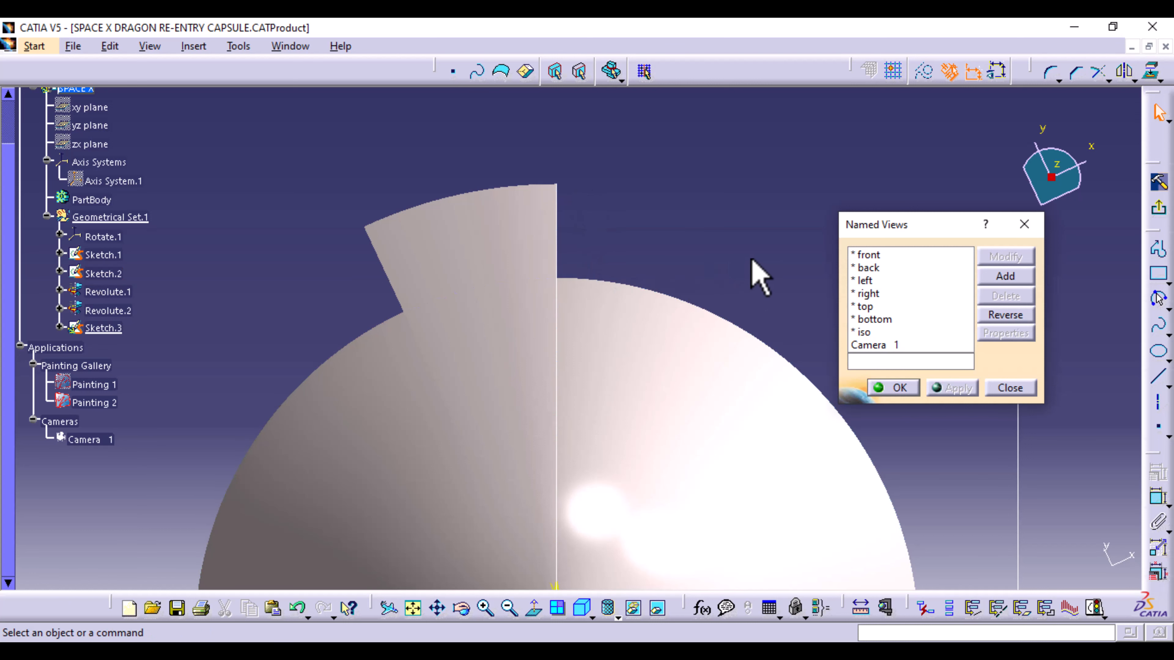
{"action": "left_click", "coordinate": [469, 193]}
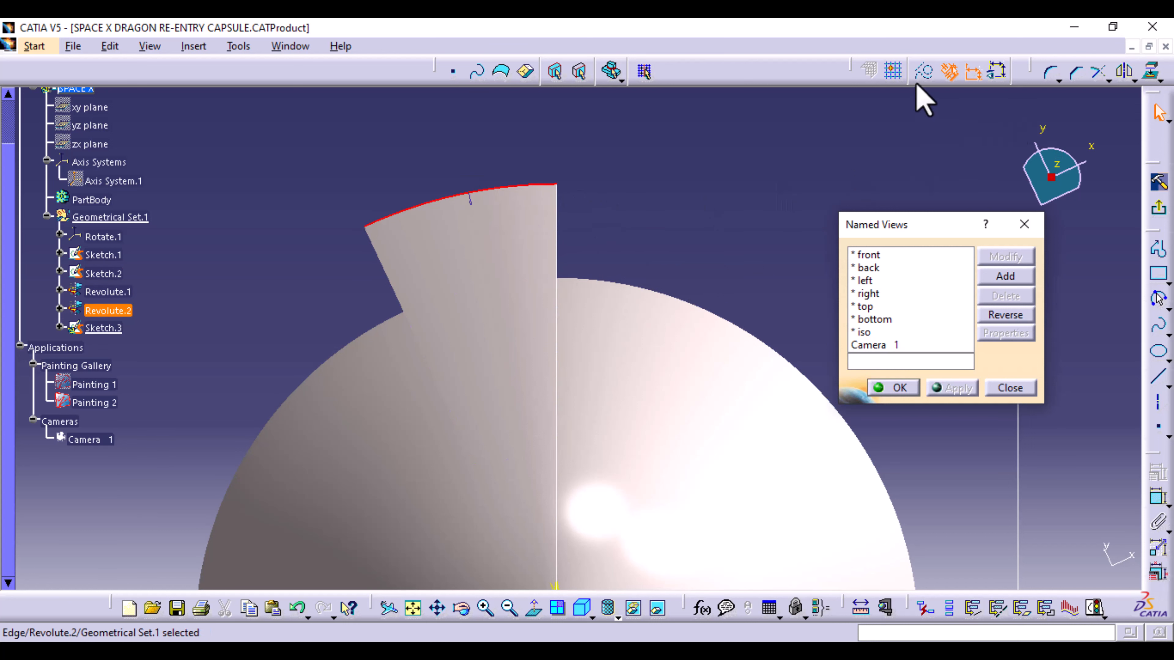
{"action": "left_click", "coordinate": [1152, 72]}
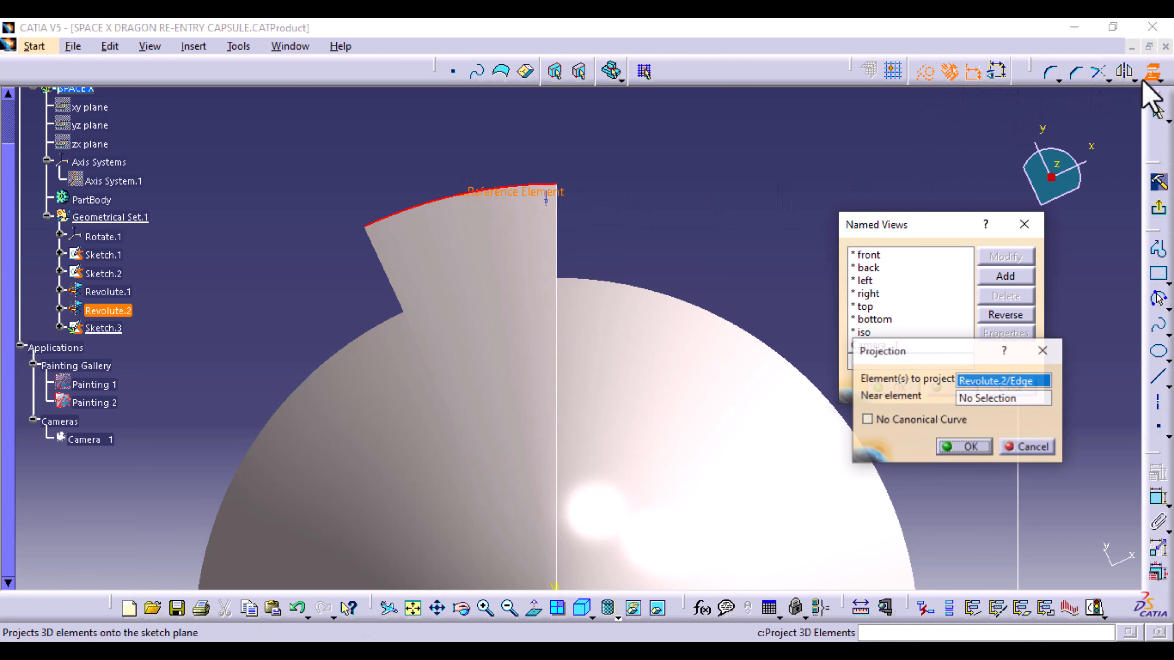
{"action": "left_click", "coordinate": [970, 448]}
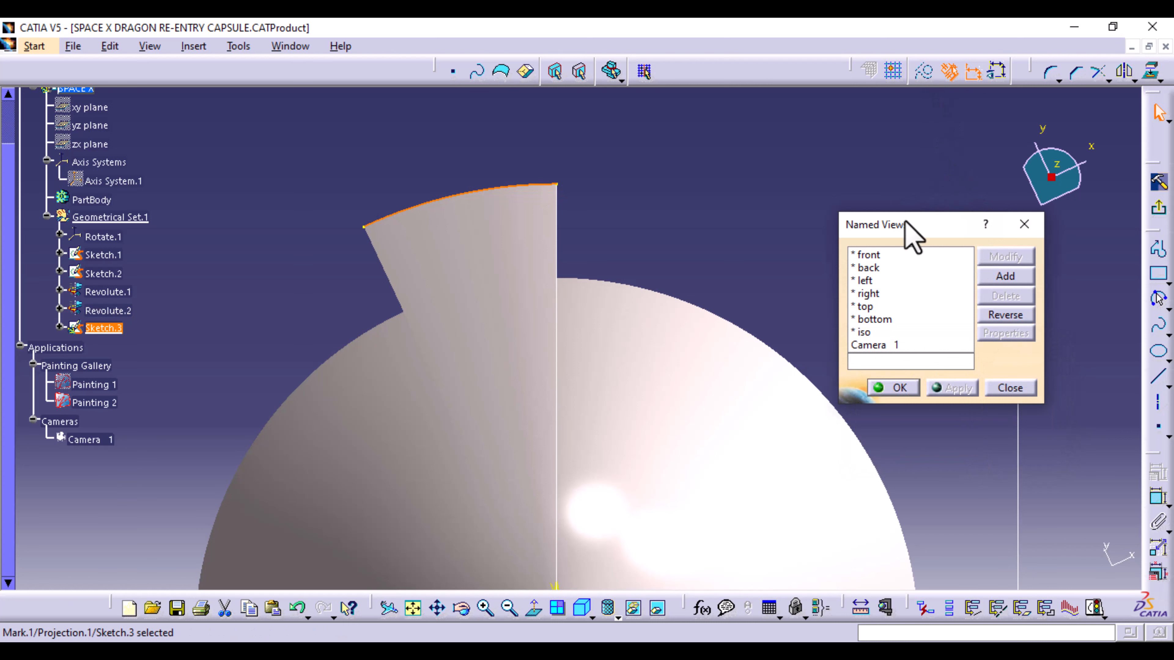
- Convert the projected arc to a construction element and switch construction mode off, with the Named Views window moved clear of the sketch
{"action": "left_click_drag", "start_coordinate": [909, 231], "coordinate": [927, 561]}
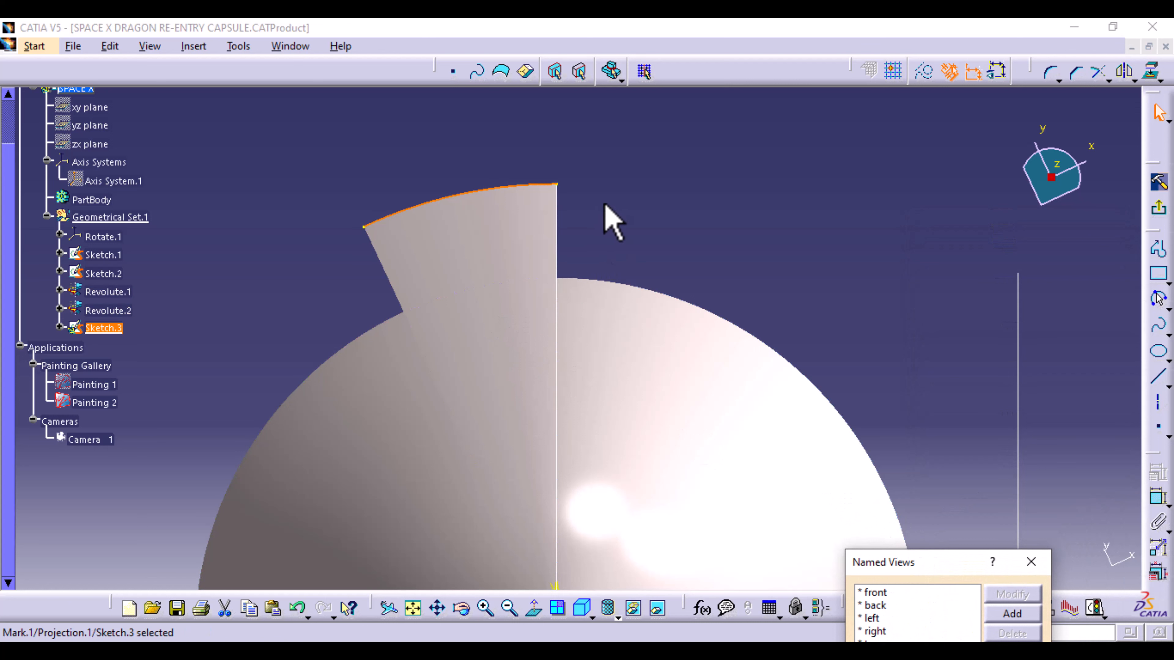
{"action": "left_click", "coordinate": [670, 221]}
{"action": "left_click", "coordinate": [526, 185]}
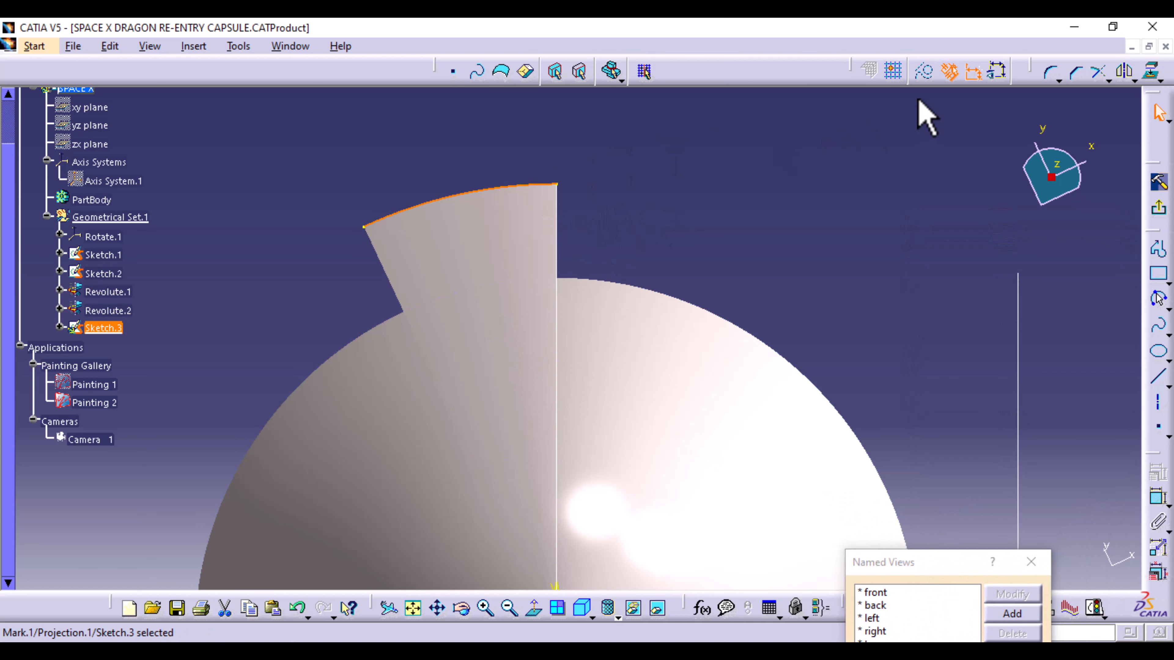
{"action": "left_click", "coordinate": [926, 75]}
{"action": "left_click", "coordinate": [731, 143]}
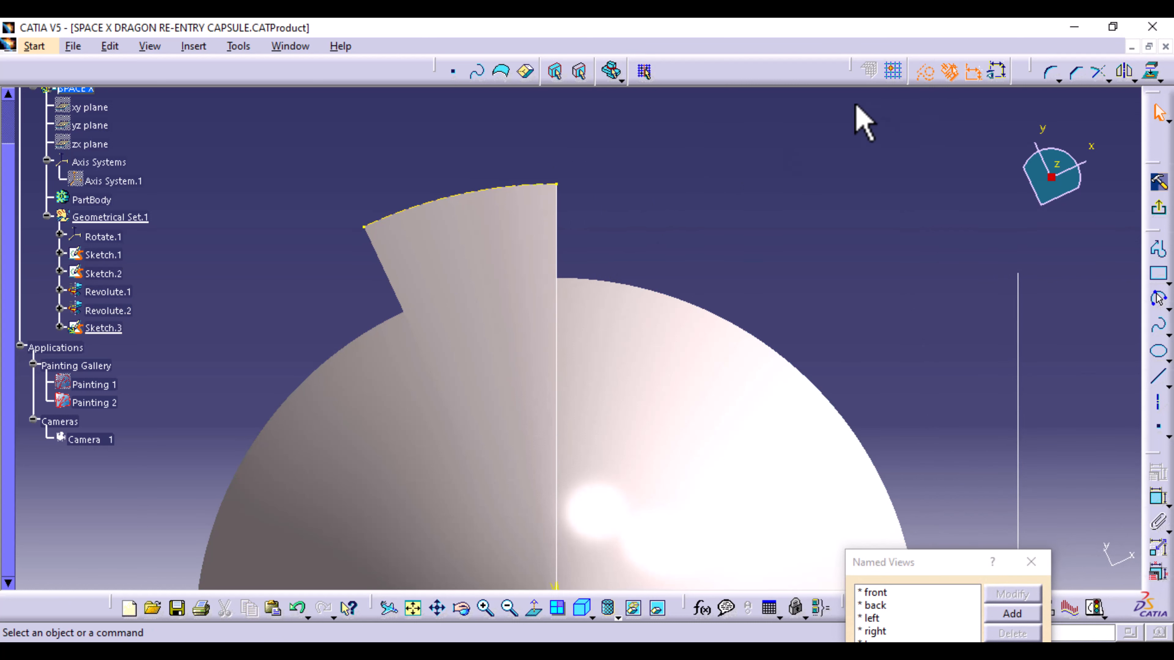
{"action": "left_click", "coordinate": [925, 74]}
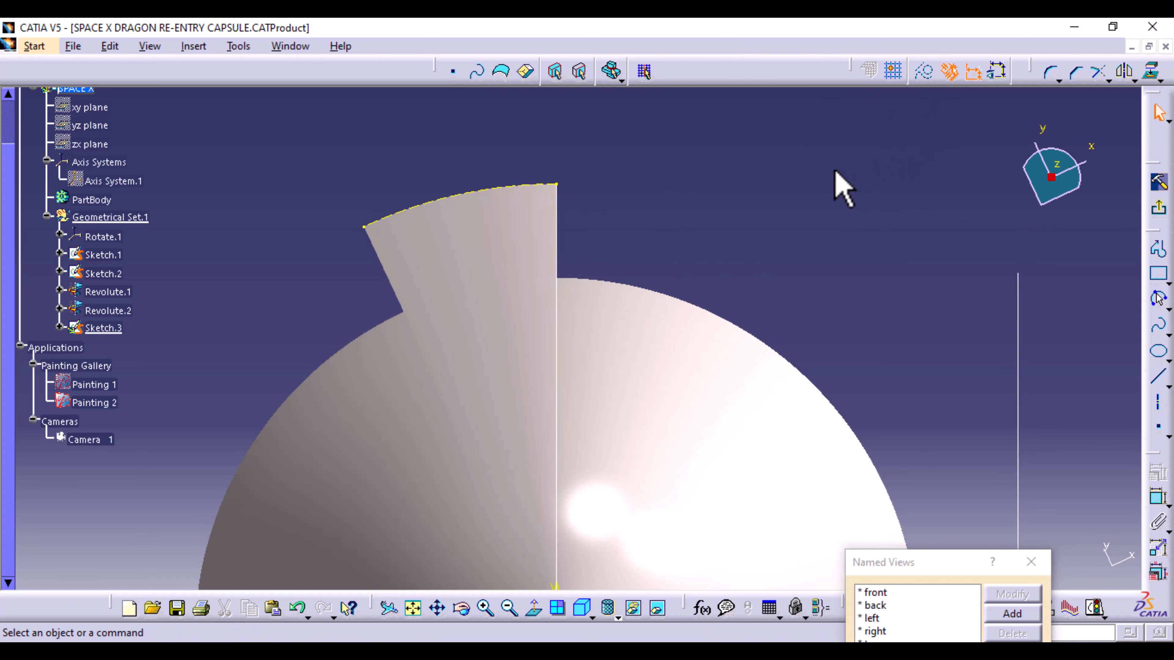
- Draw a slanted line from the projected arc's right end down to just inside the capsule body's outline
{"action": "left_click", "coordinate": [1158, 380]}
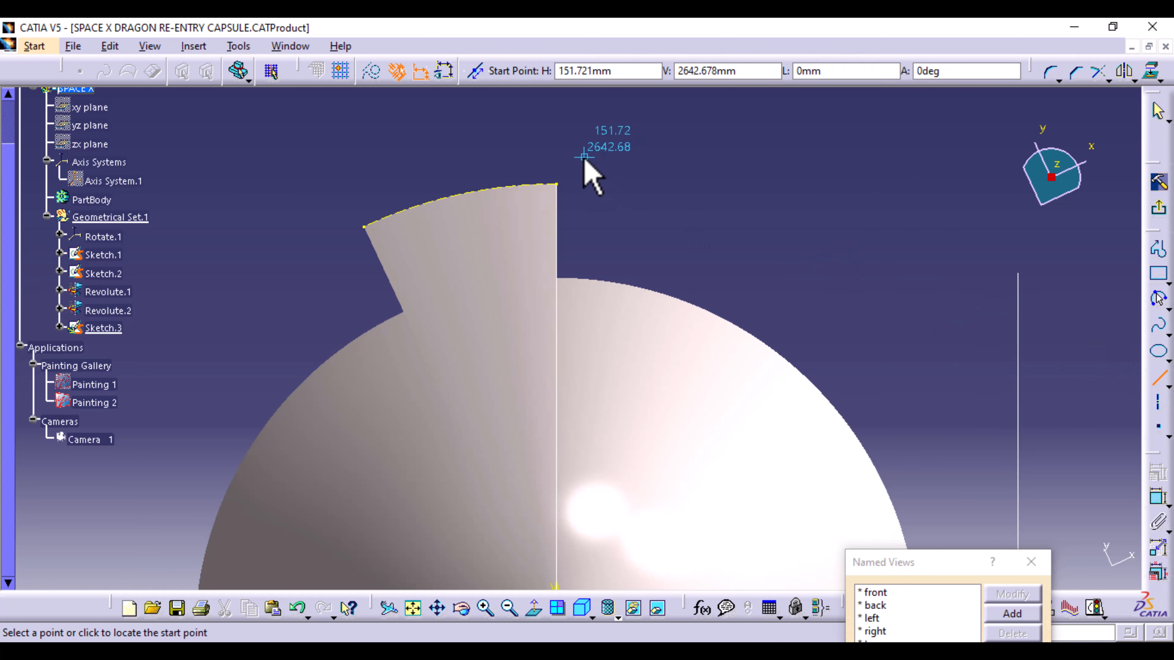
{"action": "left_click", "coordinate": [556, 184]}
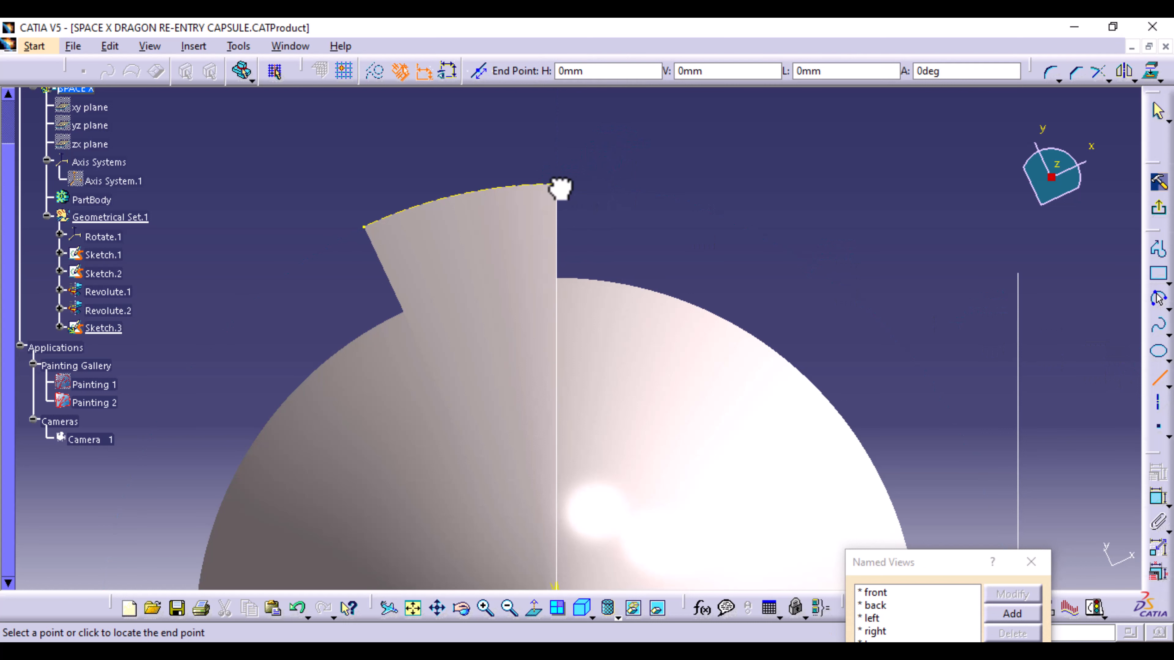
{"action": "left_click", "coordinate": [599, 295]}
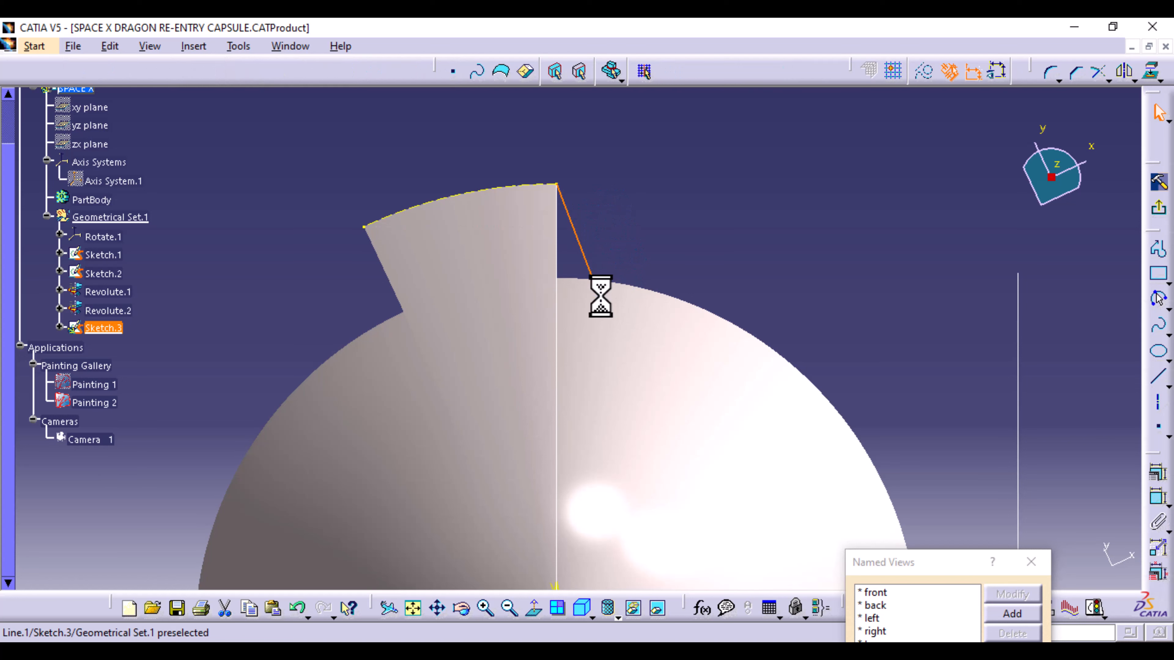
{"action": "left_click", "coordinate": [753, 209]}
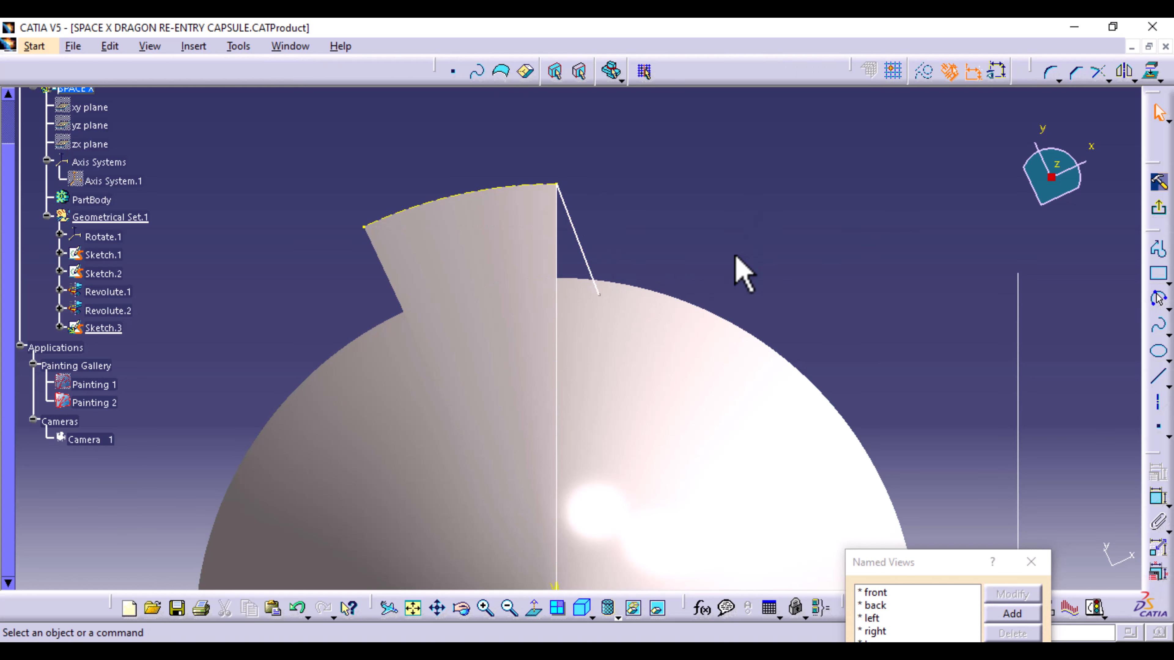
{"action": "middle_click_drag", "start_coordinate": [735, 253], "coordinate": [679, 324]}
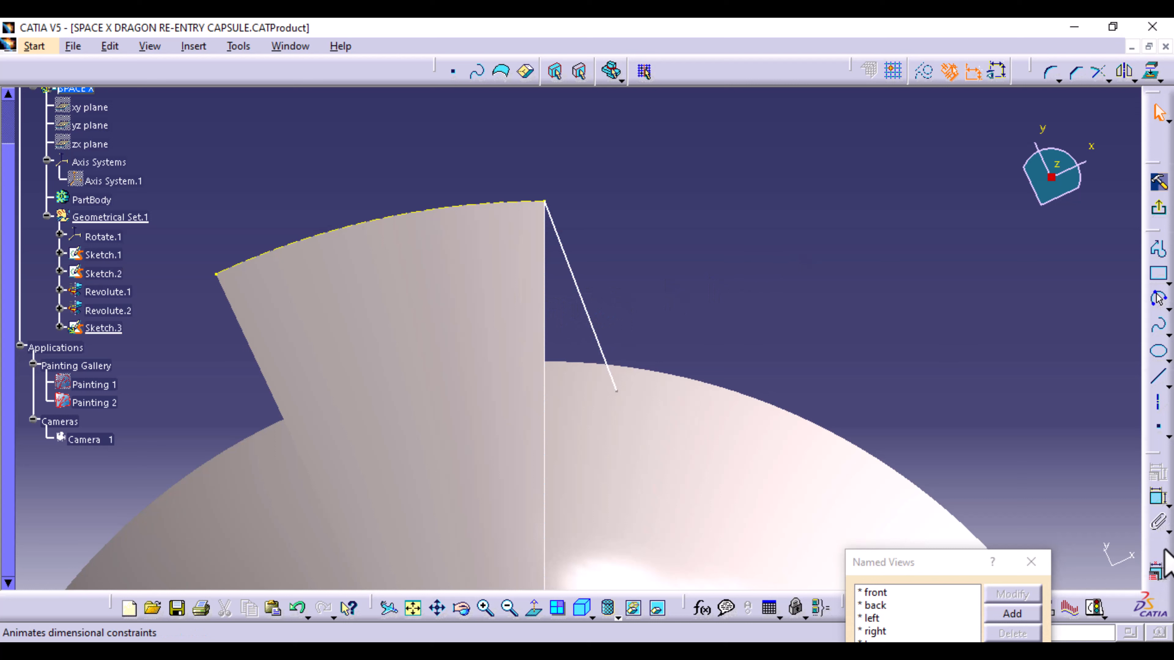
- Constrain the angle between the slanted line and the side surface's adjacent straight edge to 20 degrees
{"action": "left_click", "coordinate": [1158, 498]}
{"action": "left_click", "coordinate": [544, 345]}
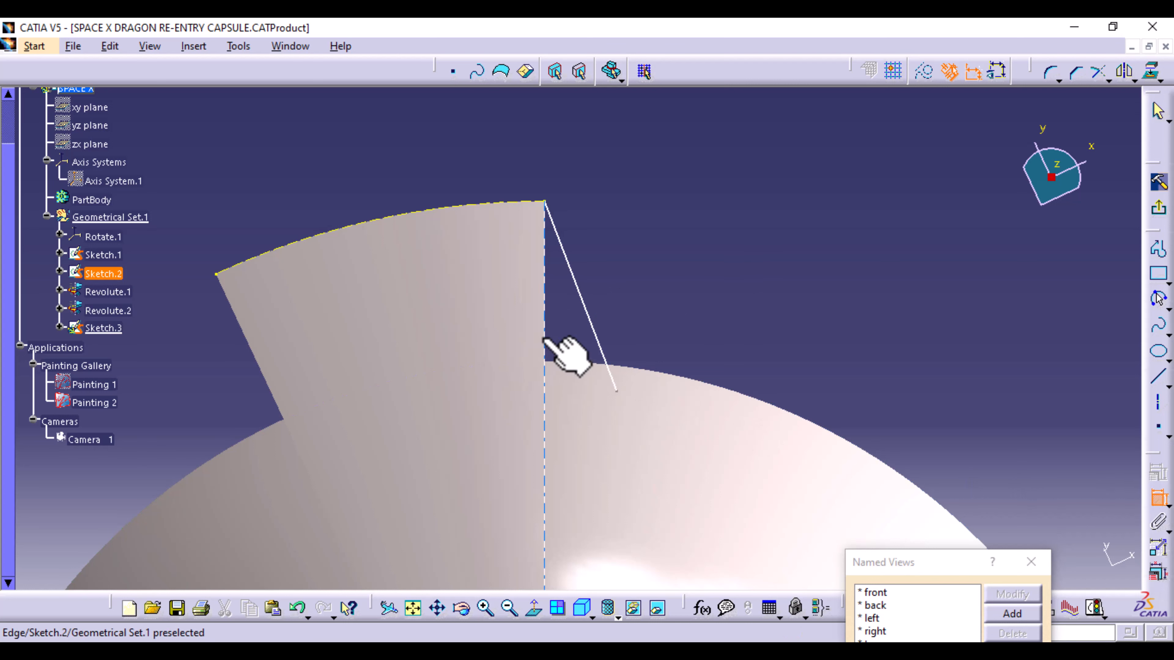
{"action": "left_click", "coordinate": [595, 334]}
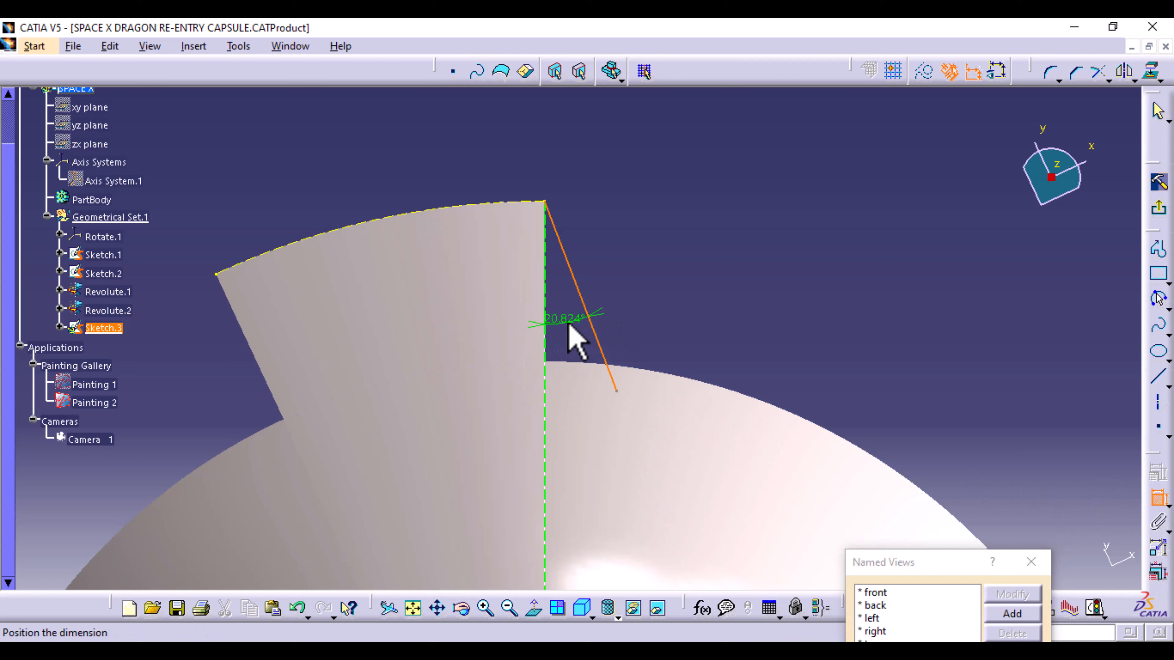
{"action": "left_click", "coordinate": [569, 325]}
{"action": "double_click", "coordinate": [568, 323]}
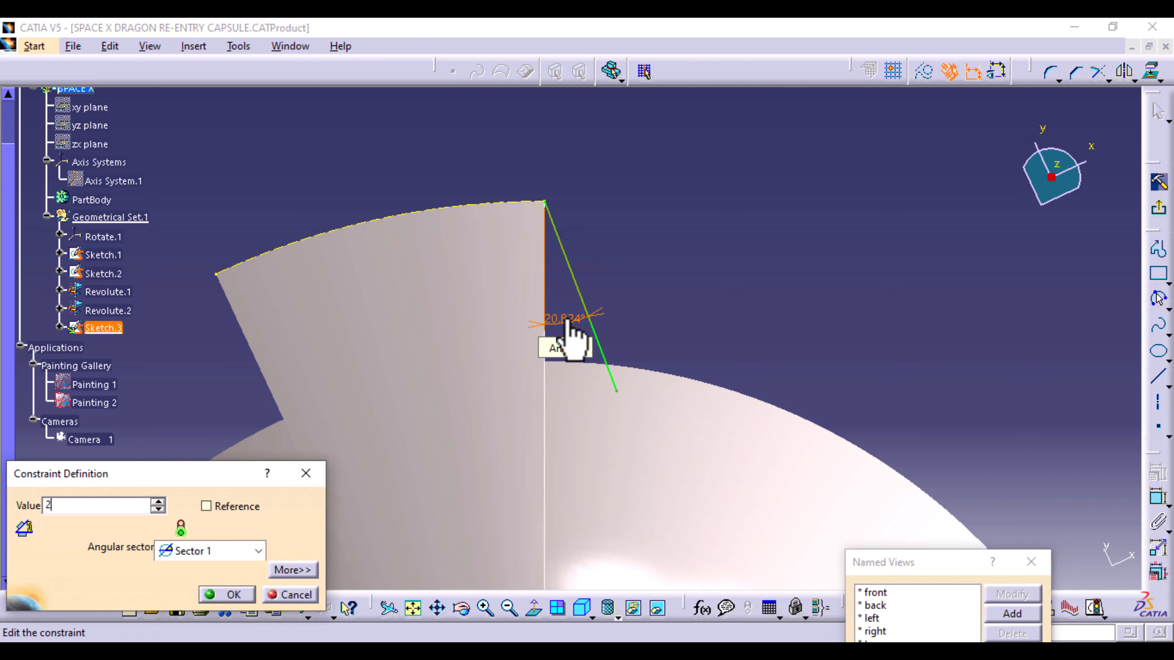
{"action": "key", "text": "Return"}
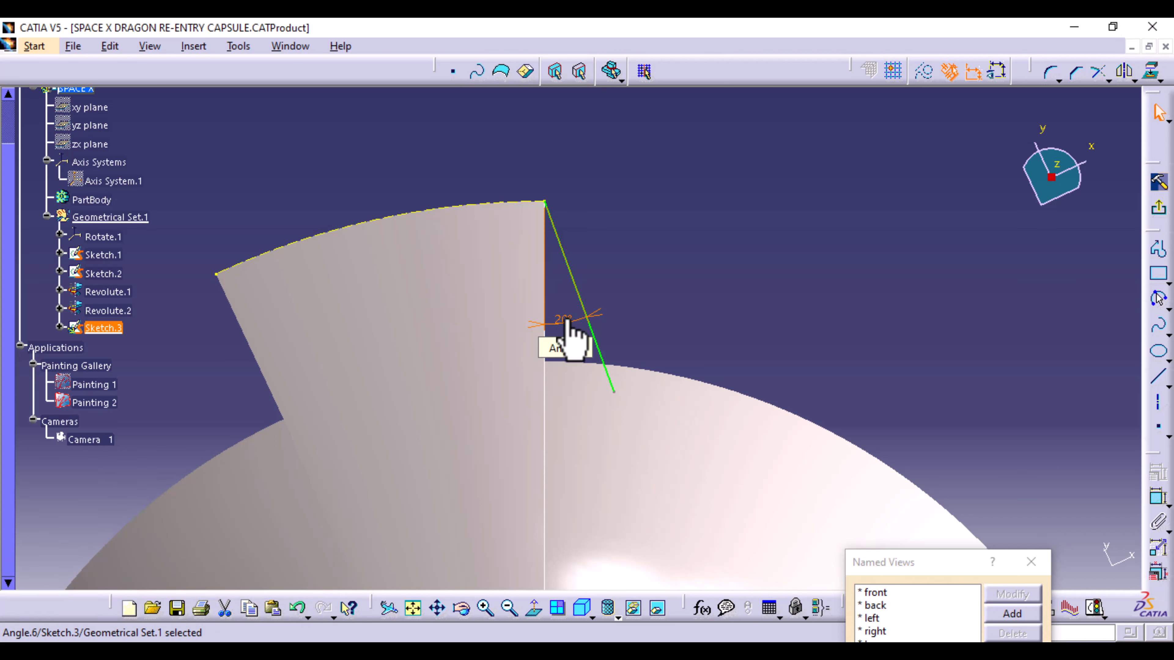
{"action": "left_click", "coordinate": [738, 251]}
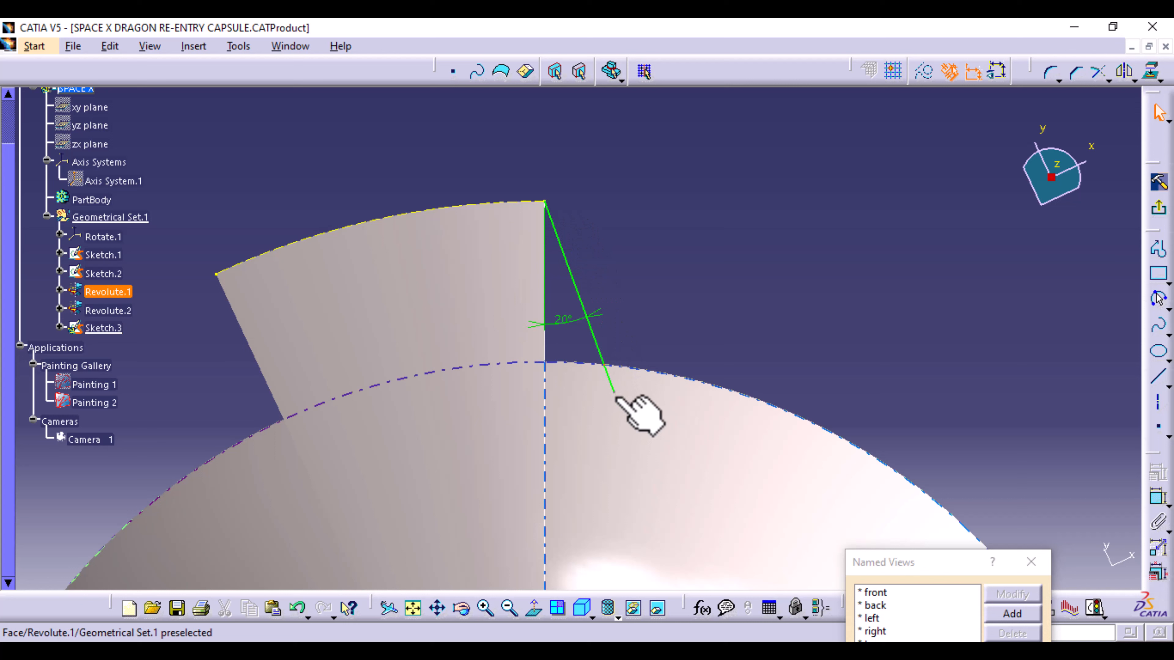
- Finish the line's sketch and start a new sketch on the rotated axis system's XY plane
{"action": "left_click", "coordinate": [1162, 185]}
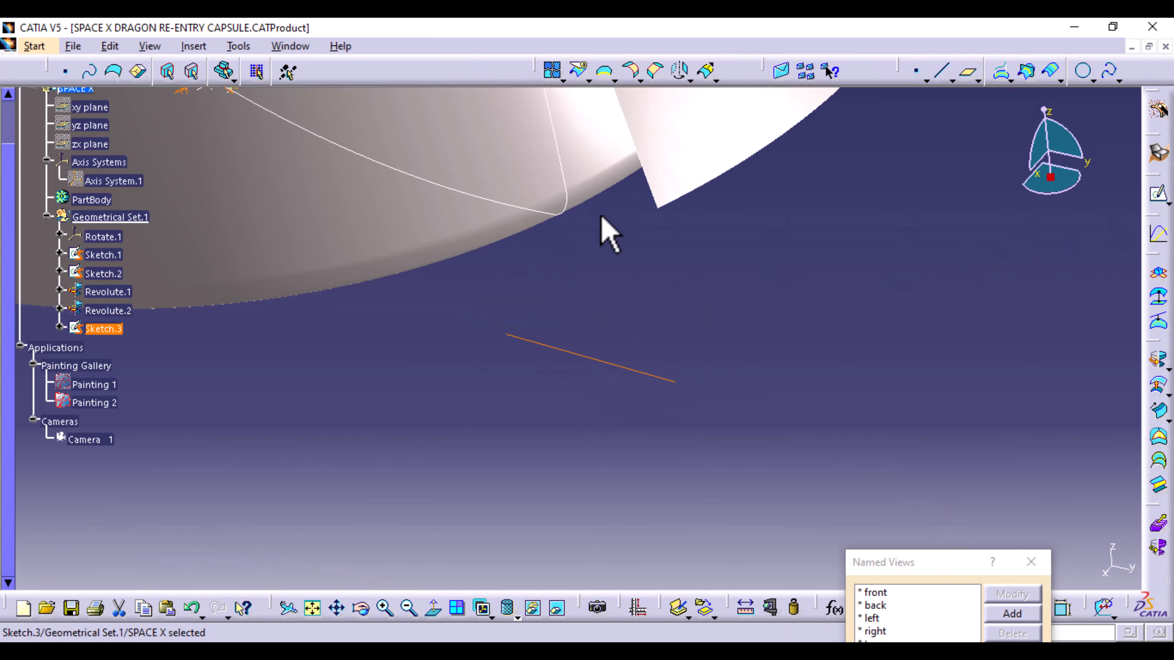
{"action": "middle_click_drag", "start_coordinate": [602, 217], "coordinate": [532, 523]}
{"action": "mouse_move", "coordinate": [324, 386]}
{"action": "middle_mouse_down"}
{"action": "mouse_move", "coordinate": [322, 419]}
{"action": "mouse_move", "coordinate": [322, 406]}
{"action": "middle_mouse_up"}
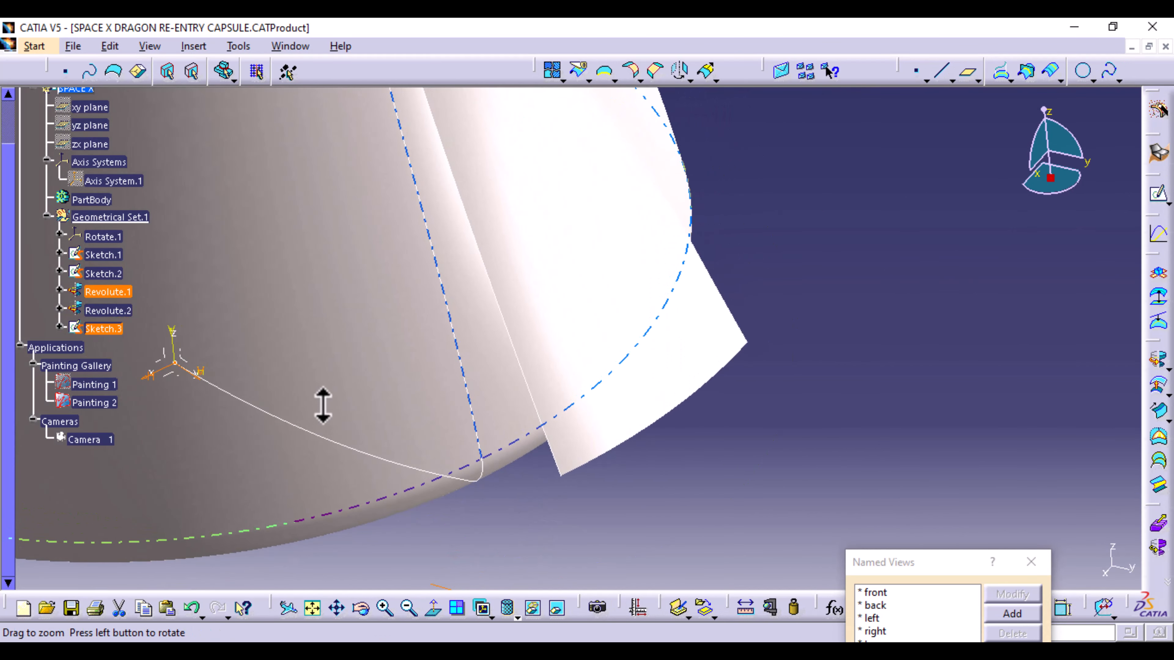
{"action": "left_click", "coordinate": [178, 377]}
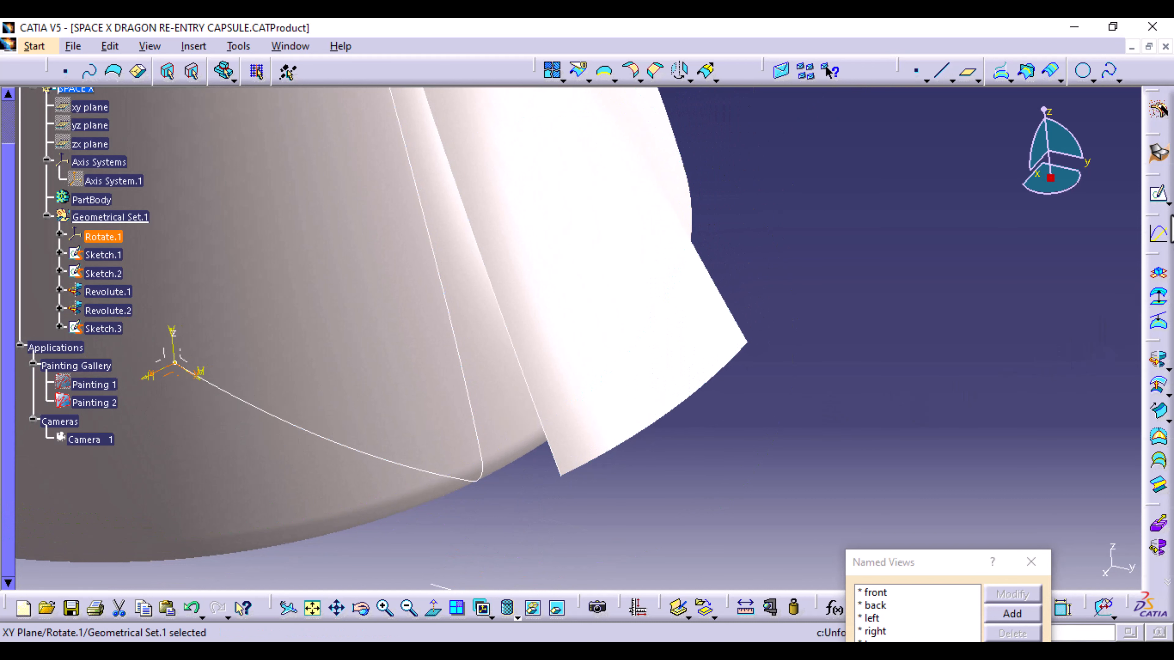
{"action": "left_click", "coordinate": [1161, 204]}
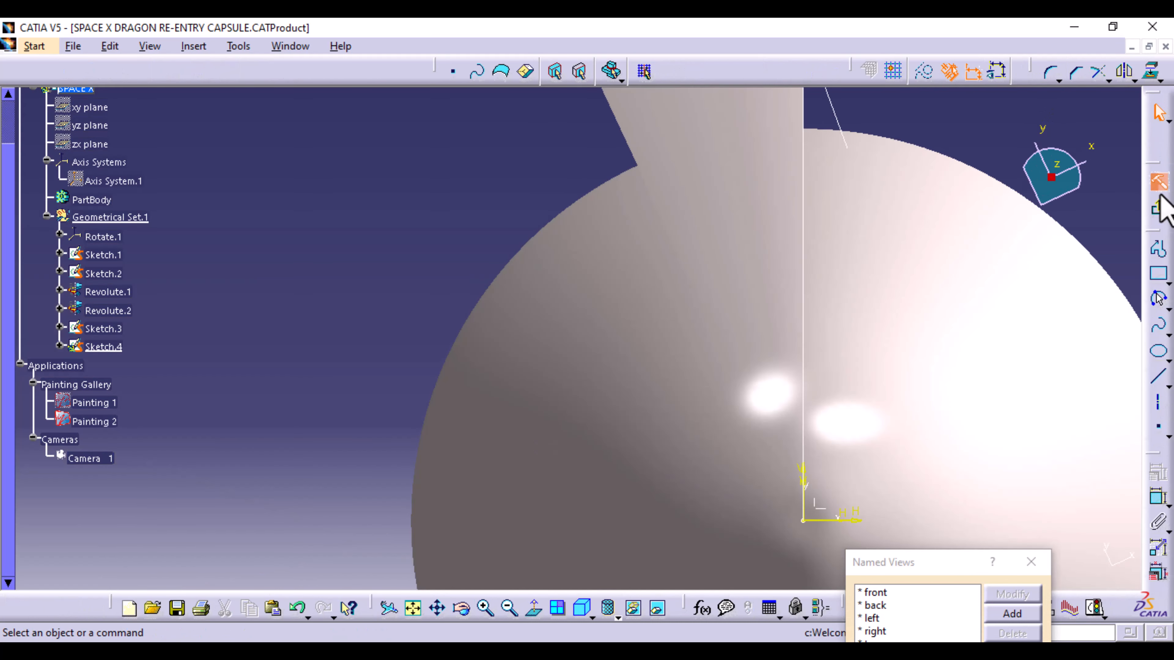
{"action": "middle_click_drag", "start_coordinate": [850, 374], "coordinate": [839, 432]}
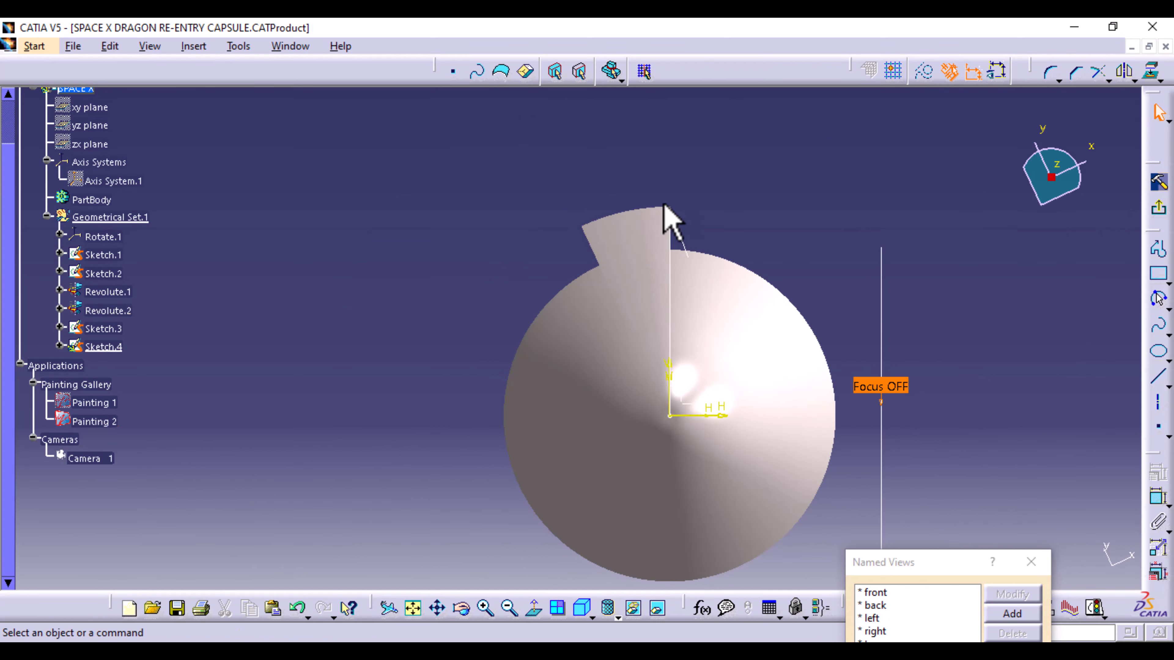
{"action": "mouse_move", "coordinate": [781, 333]}
{"action": "middle_mouse_down"}
{"action": "mouse_move", "coordinate": [757, 312]}
{"action": "mouse_move", "coordinate": [757, 288]}
{"action": "middle_mouse_up"}
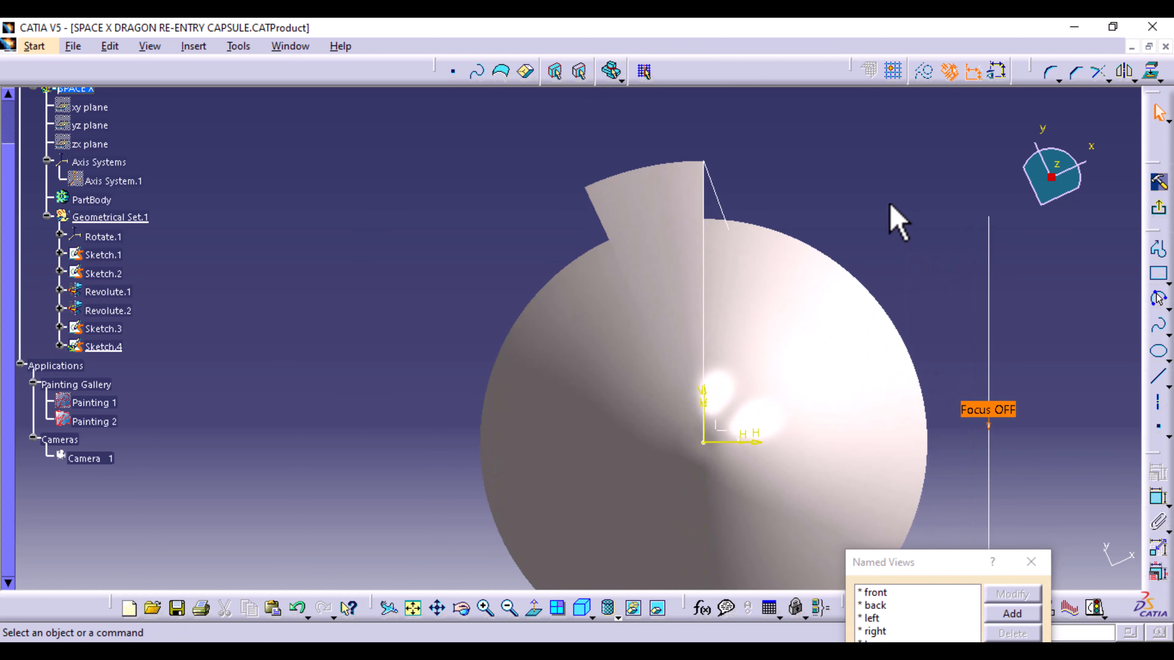
- Project the 25-degree surface's outer edge into the new sketch
{"action": "left_click", "coordinate": [649, 167]}
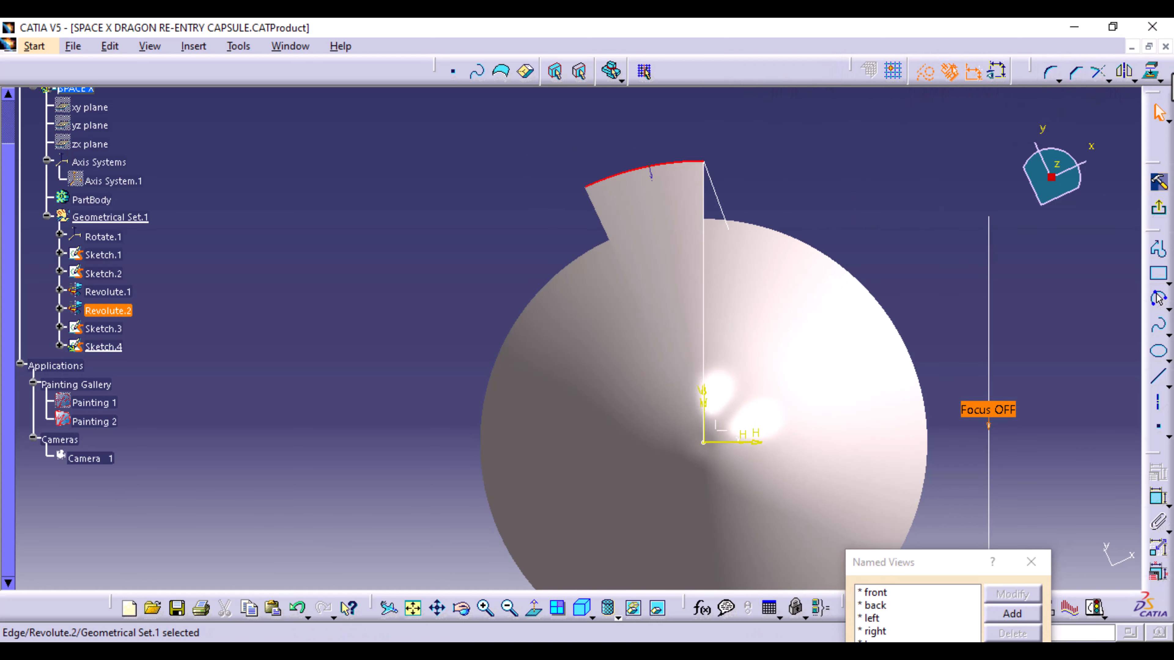
{"action": "left_click", "coordinate": [1155, 77]}
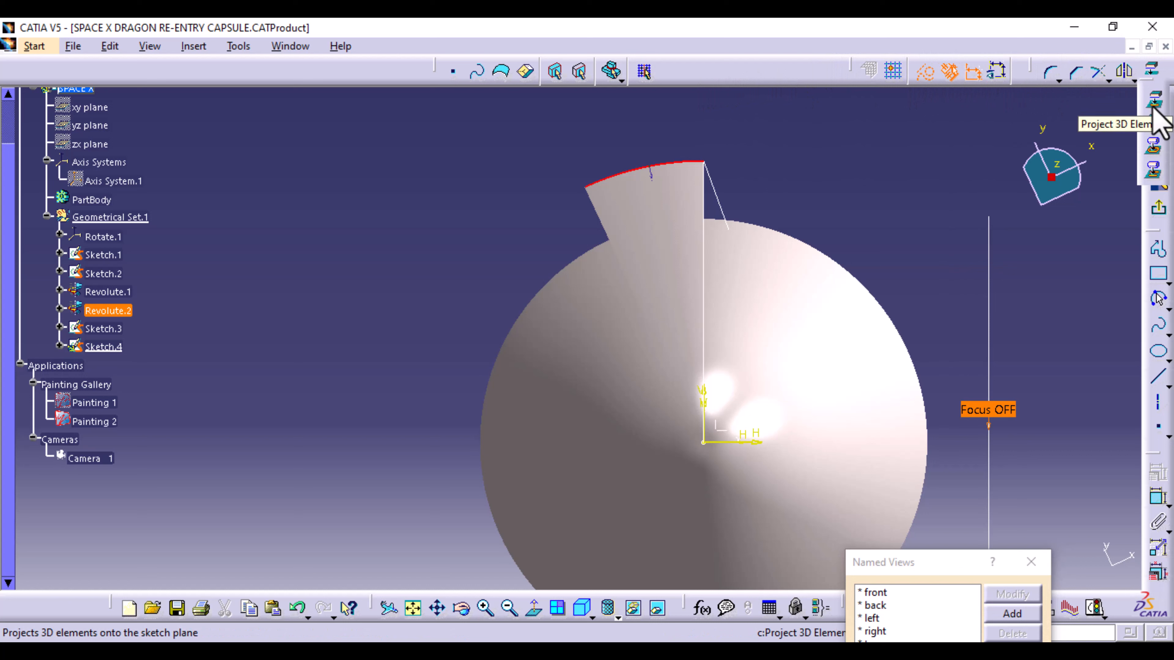
{"action": "left_click", "coordinate": [1155, 106]}
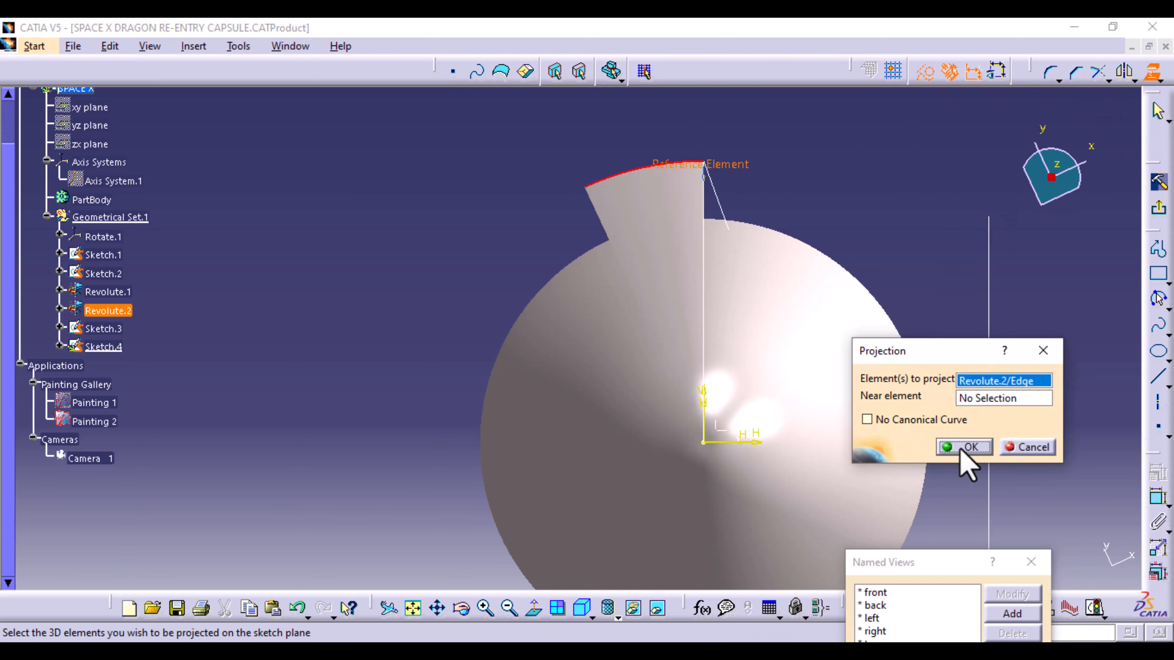
{"action": "left_click", "coordinate": [964, 447]}
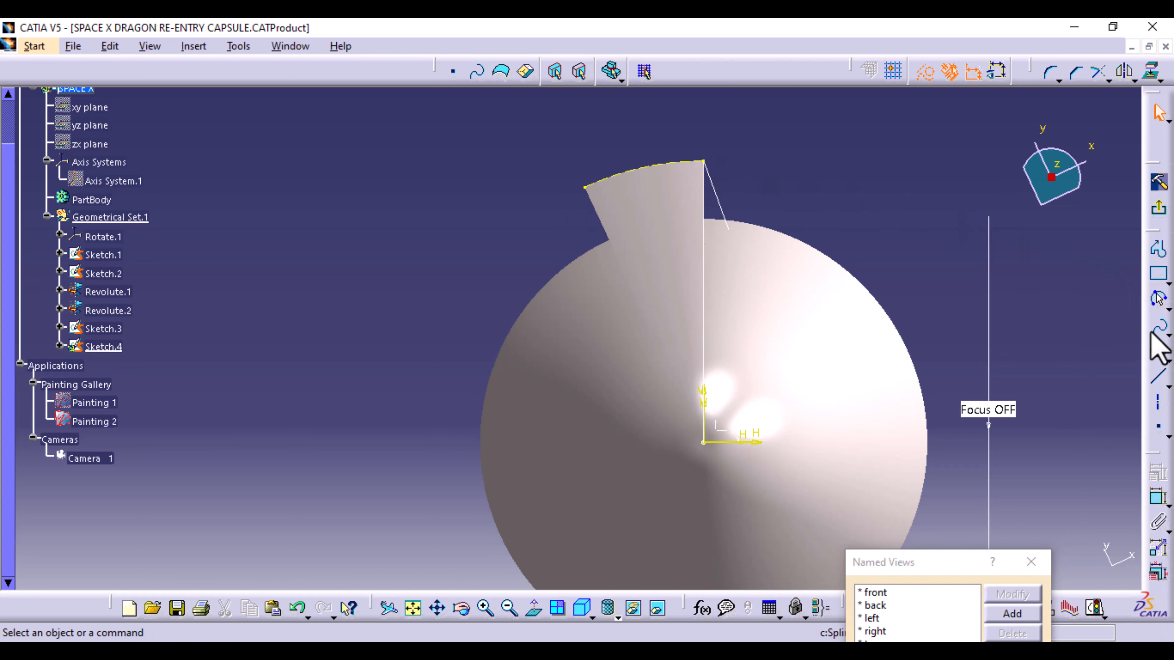
- Try to create an infinite bisecting line from the side surface's straight edges and undo it
{"action": "left_click", "coordinate": [1168, 387]}
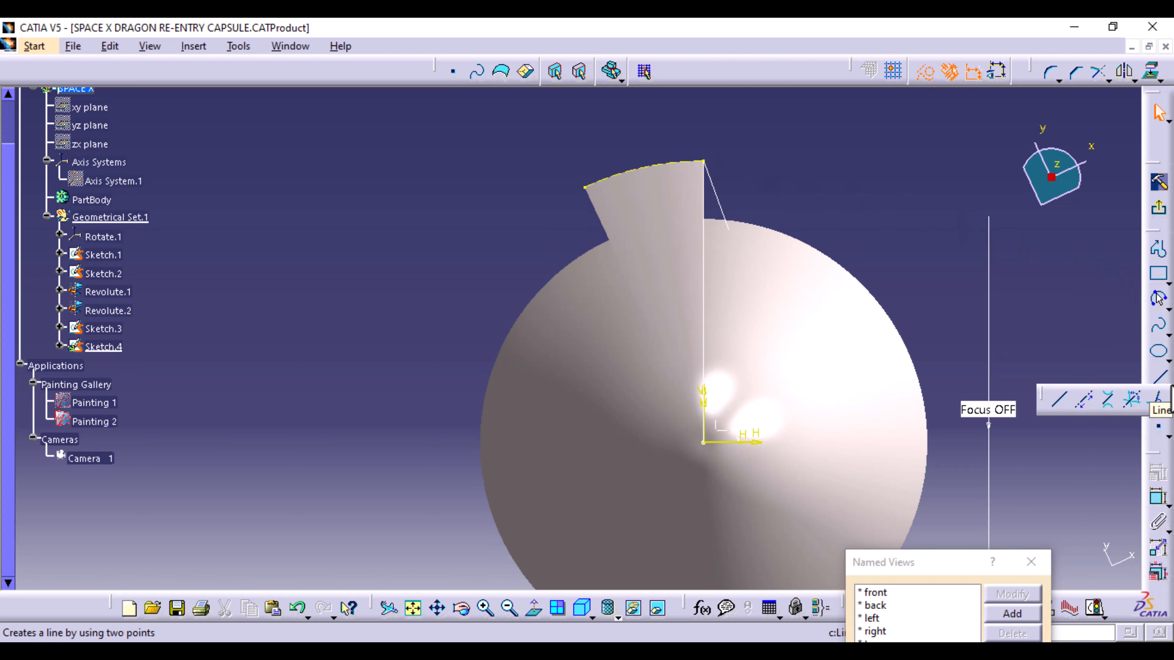
{"action": "left_click", "coordinate": [1132, 402]}
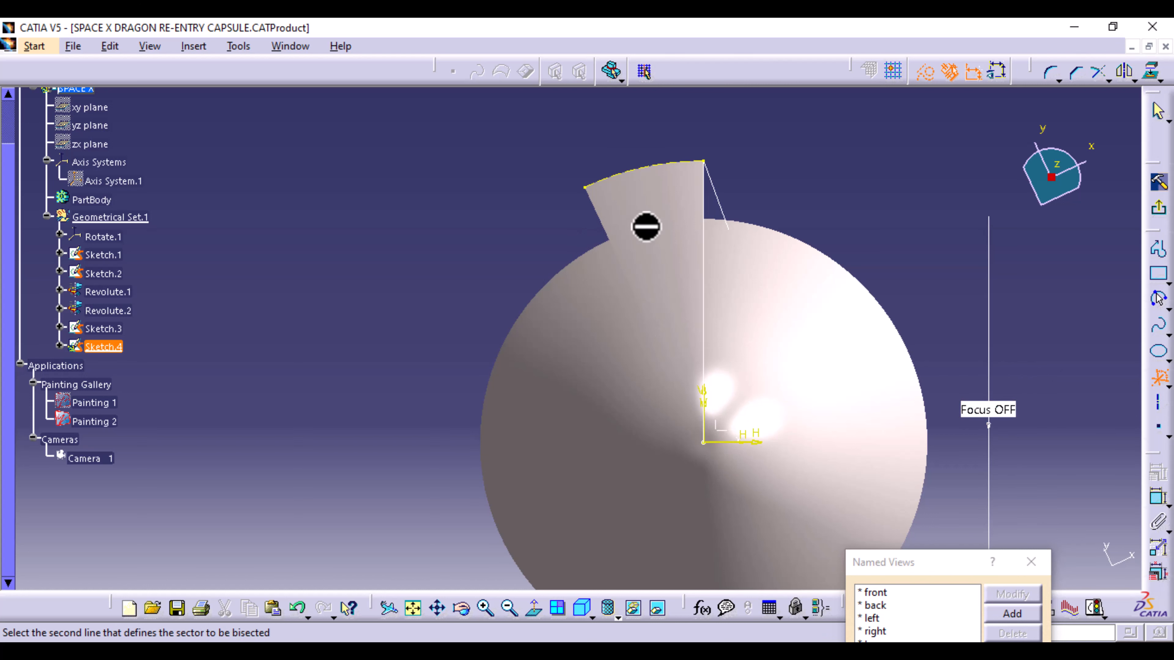
{"action": "left_click", "coordinate": [703, 215]}
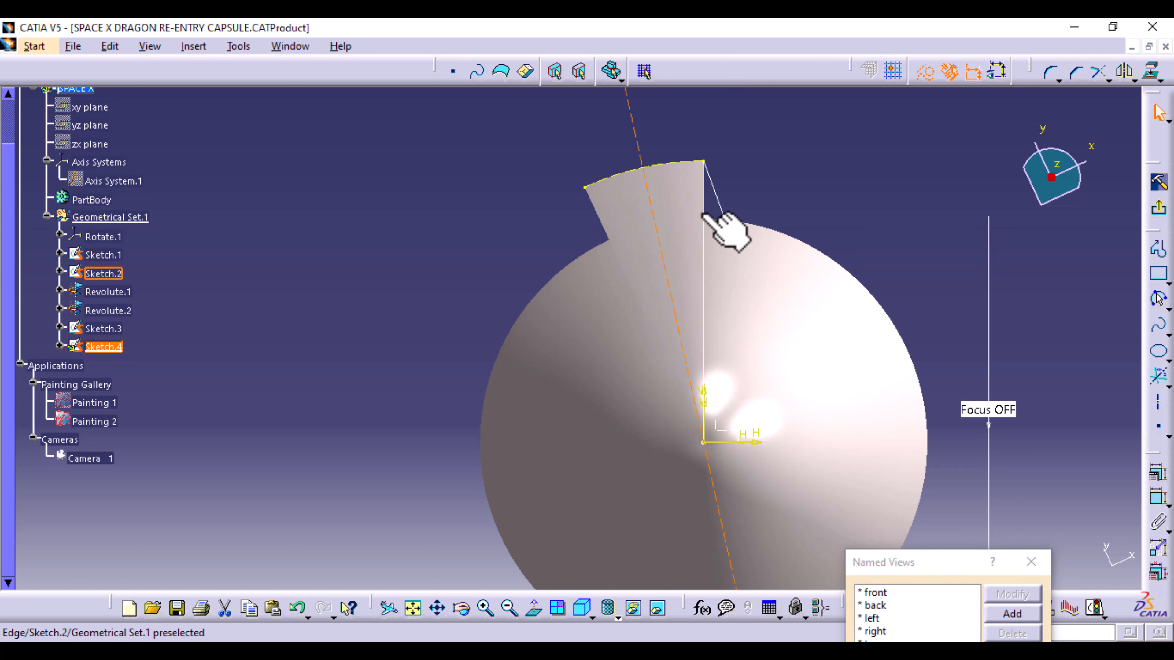
{"action": "left_click", "coordinate": [703, 215]}
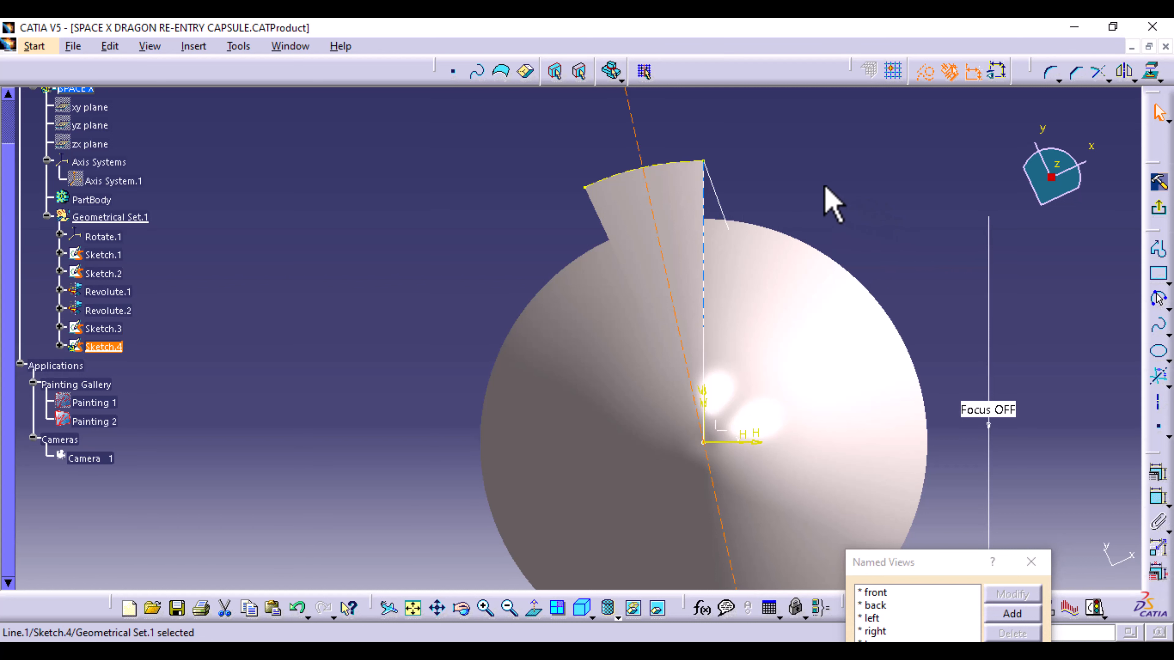
{"action": "middle_click_drag", "start_coordinate": [826, 188], "coordinate": [807, 163]}
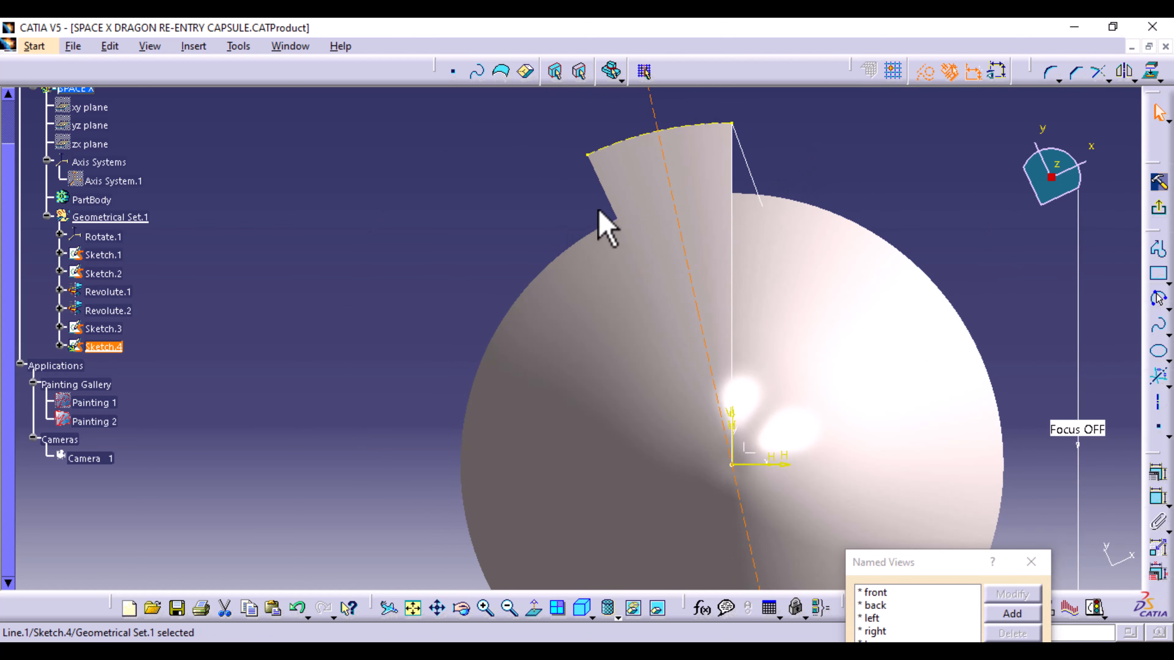
{"action": "left_click", "coordinate": [298, 607]}
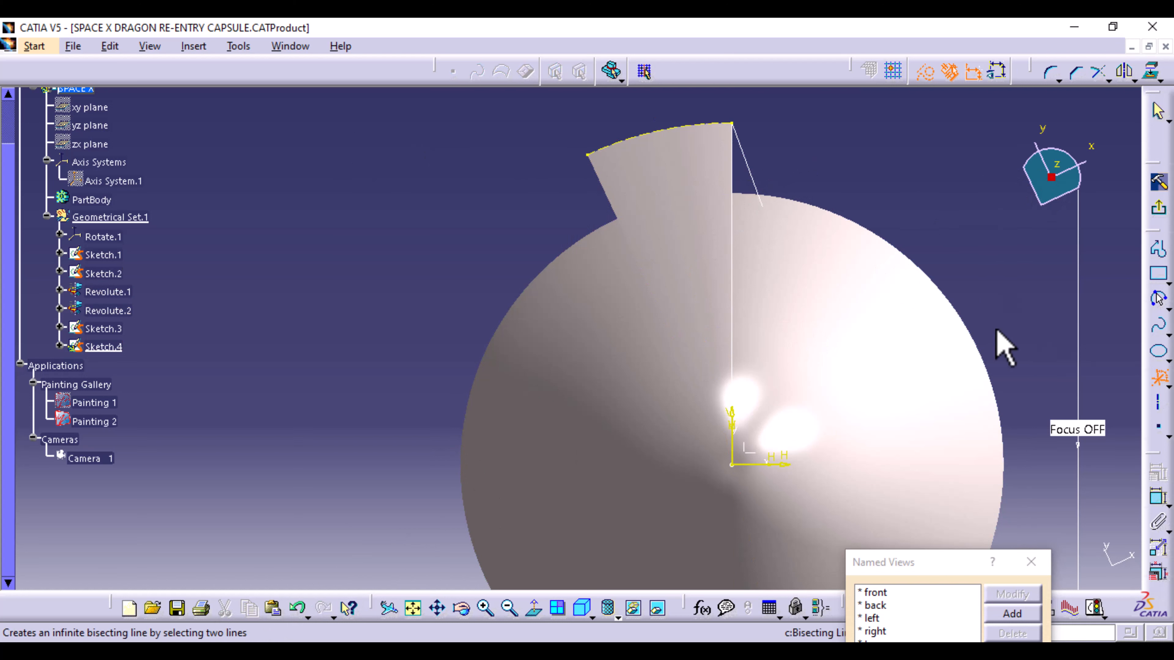
- Create an infinite bisecting line between the two straight edges of the 25-degree side surface
{"action": "left_click", "coordinate": [617, 214]}
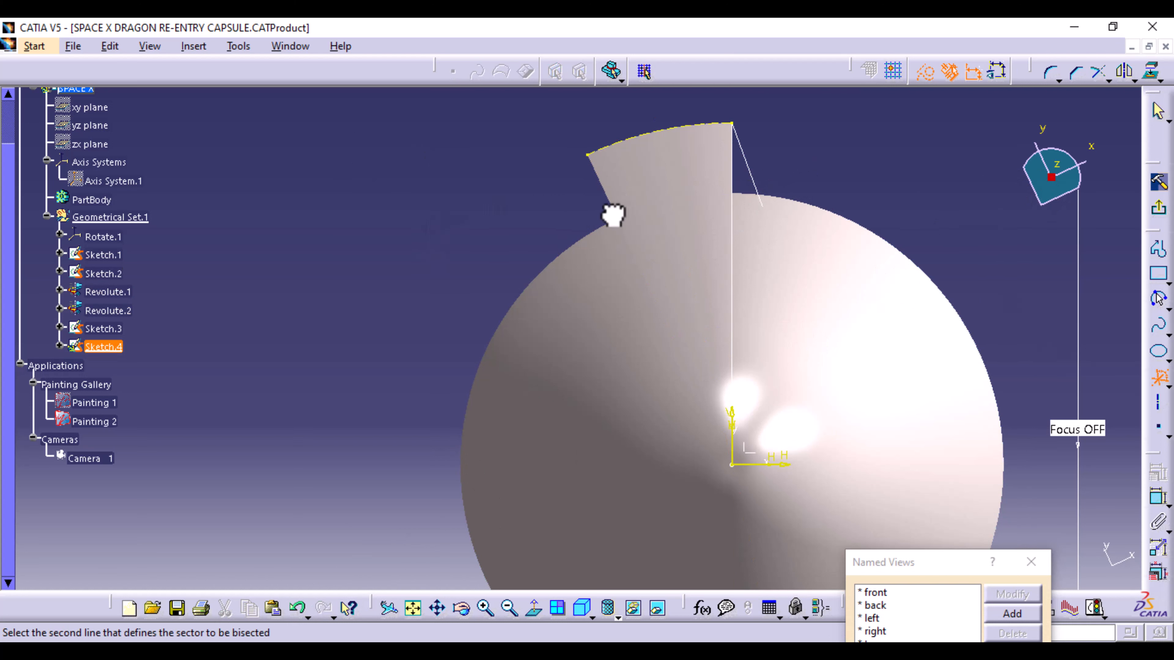
{"action": "left_click", "coordinate": [732, 190]}
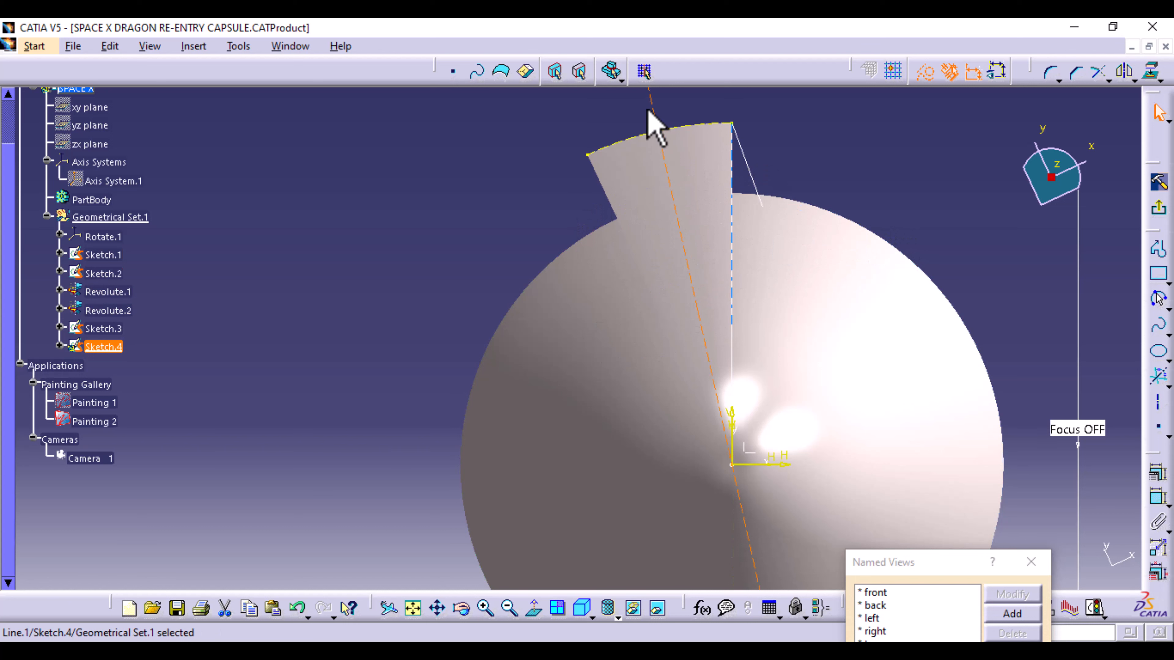
{"action": "left_click", "coordinate": [880, 159]}
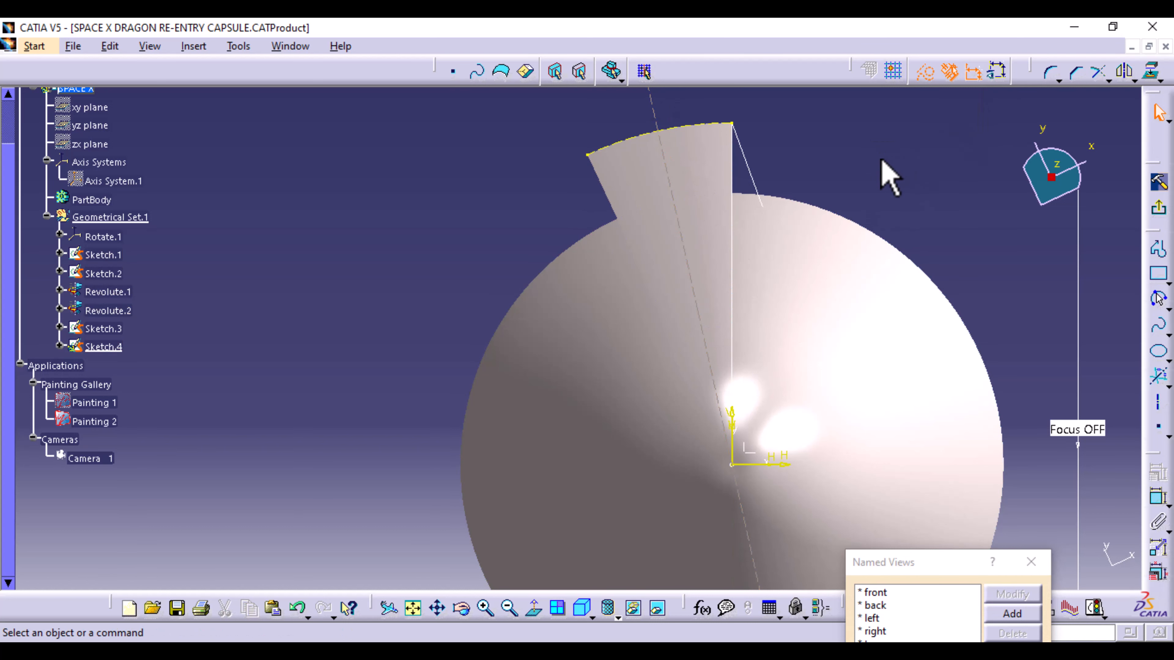
- Try to mirror the previous sketch's 20-degree line about the bisecting line and undo it
{"action": "left_click", "coordinate": [748, 159]}
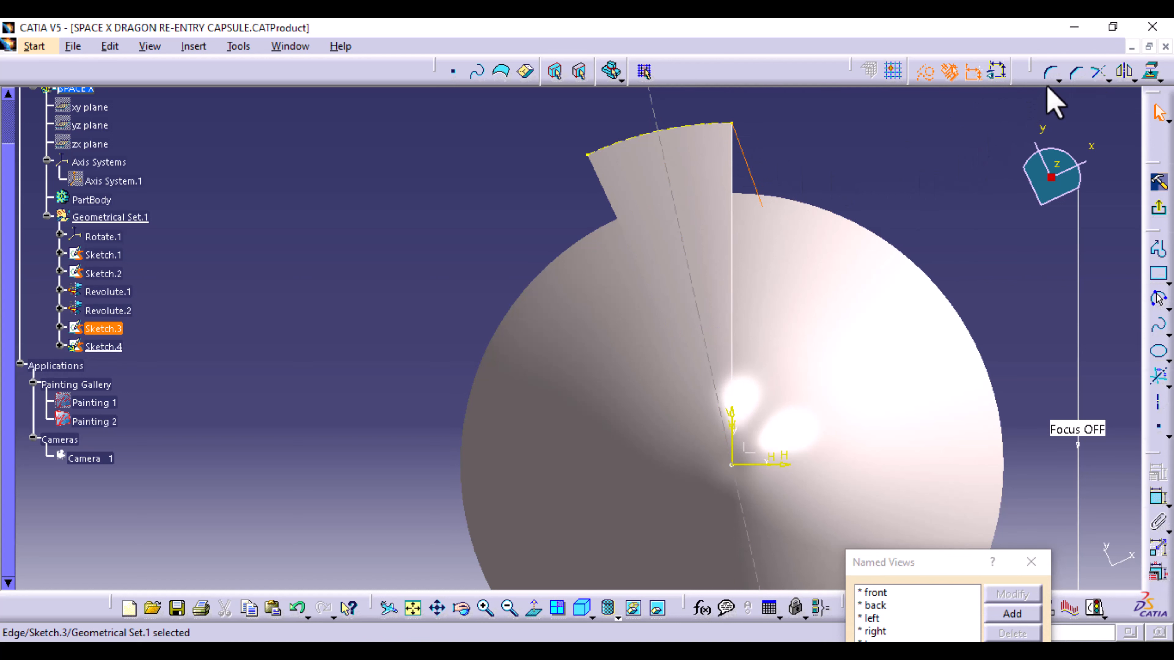
{"action": "left_click", "coordinate": [1126, 72]}
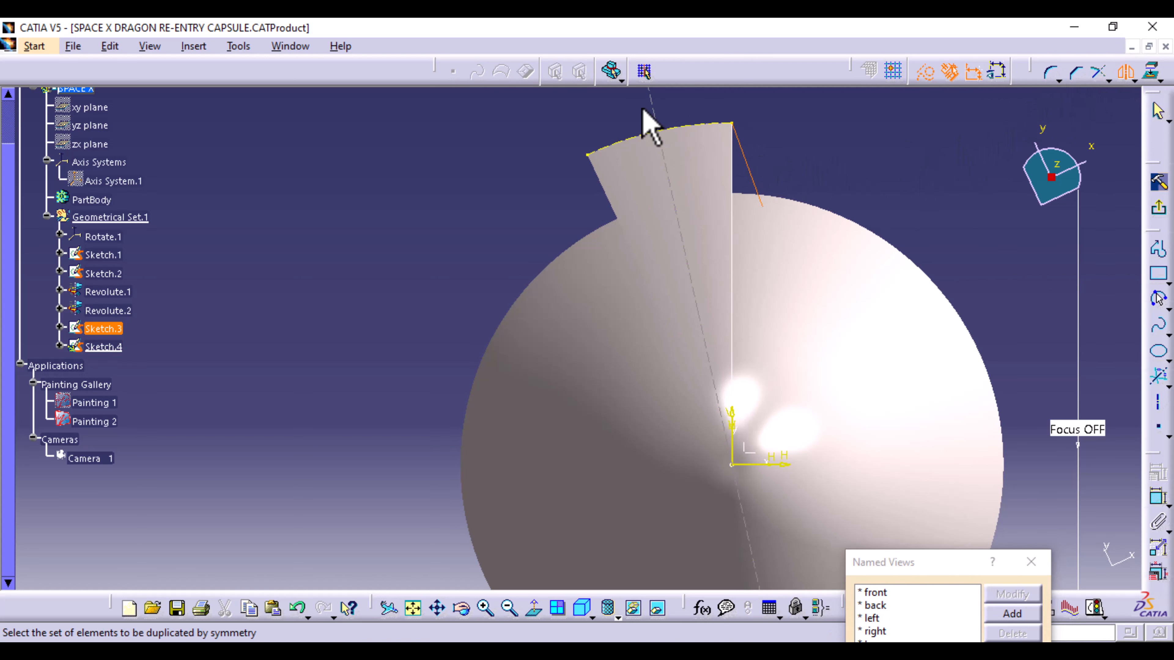
{"action": "left_click", "coordinate": [654, 112]}
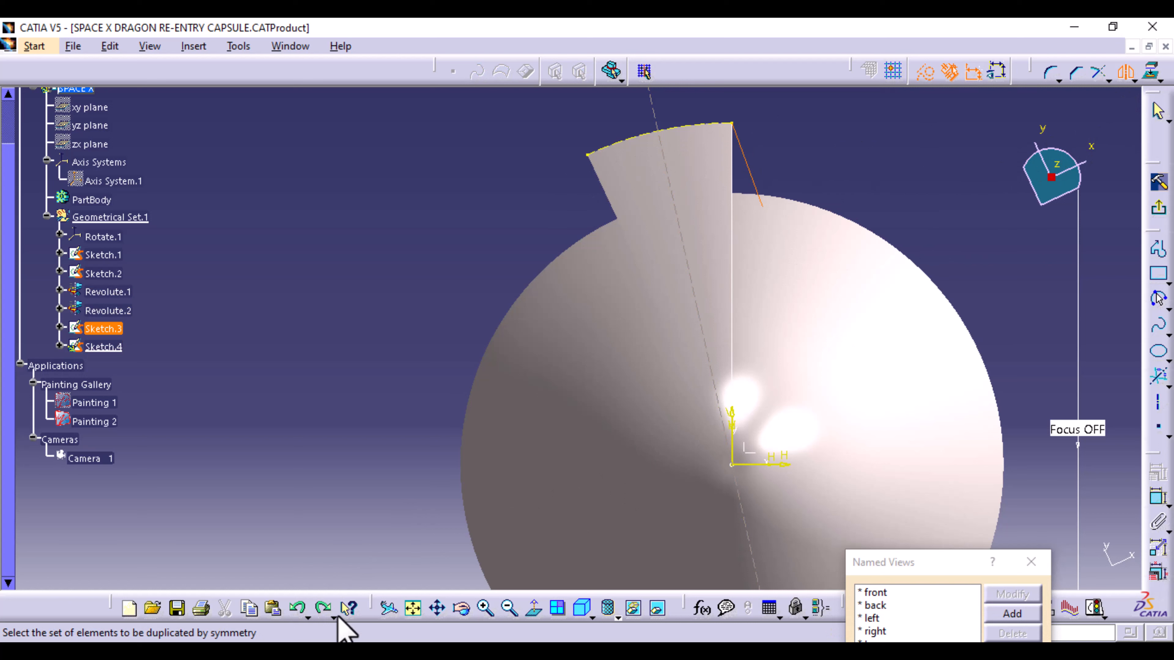
{"action": "left_click", "coordinate": [298, 607]}
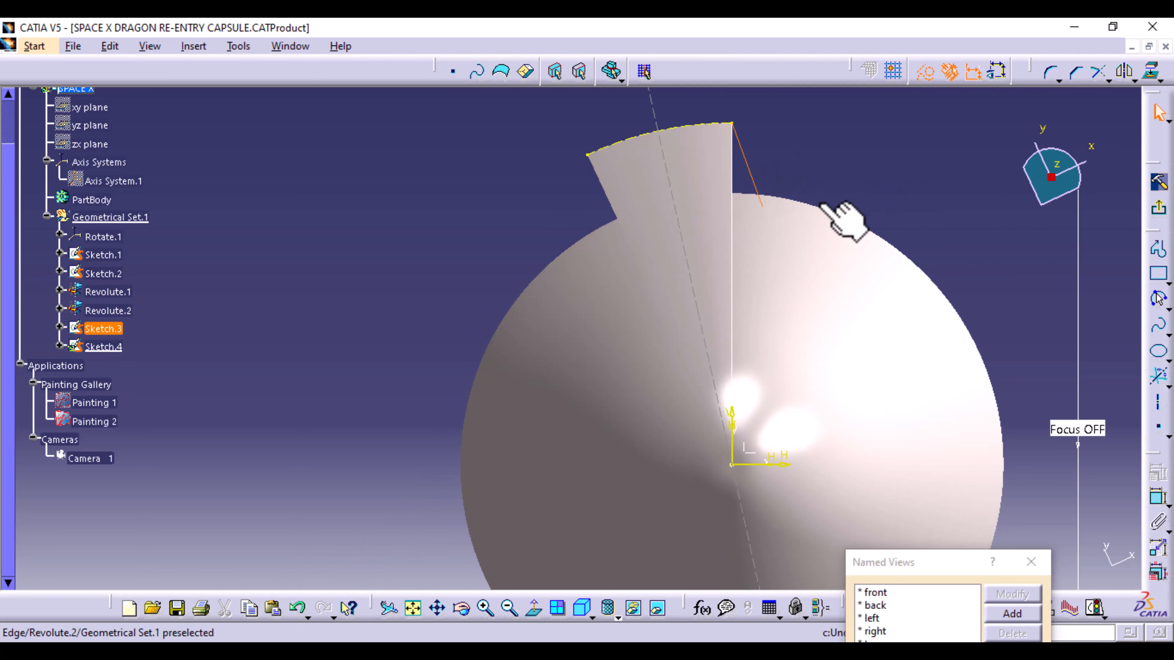
- Project the previous sketch's 20-degree line into the current sketch and convert the projection to a standard element
{"action": "left_click", "coordinate": [751, 177]}
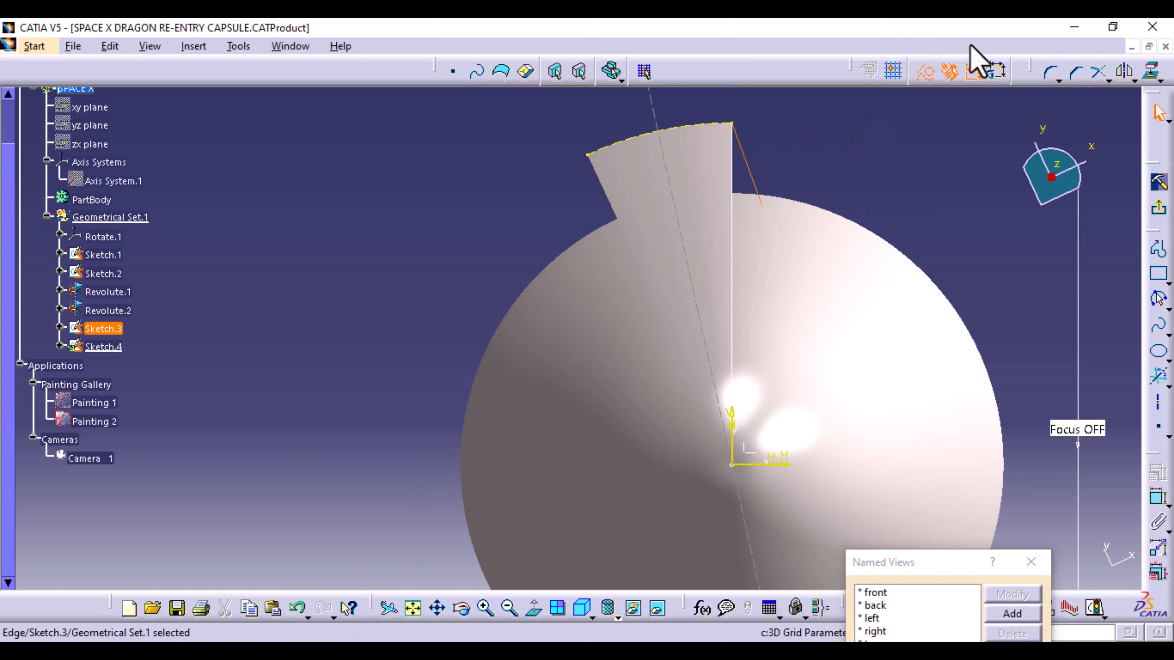
{"action": "left_click", "coordinate": [1153, 74]}
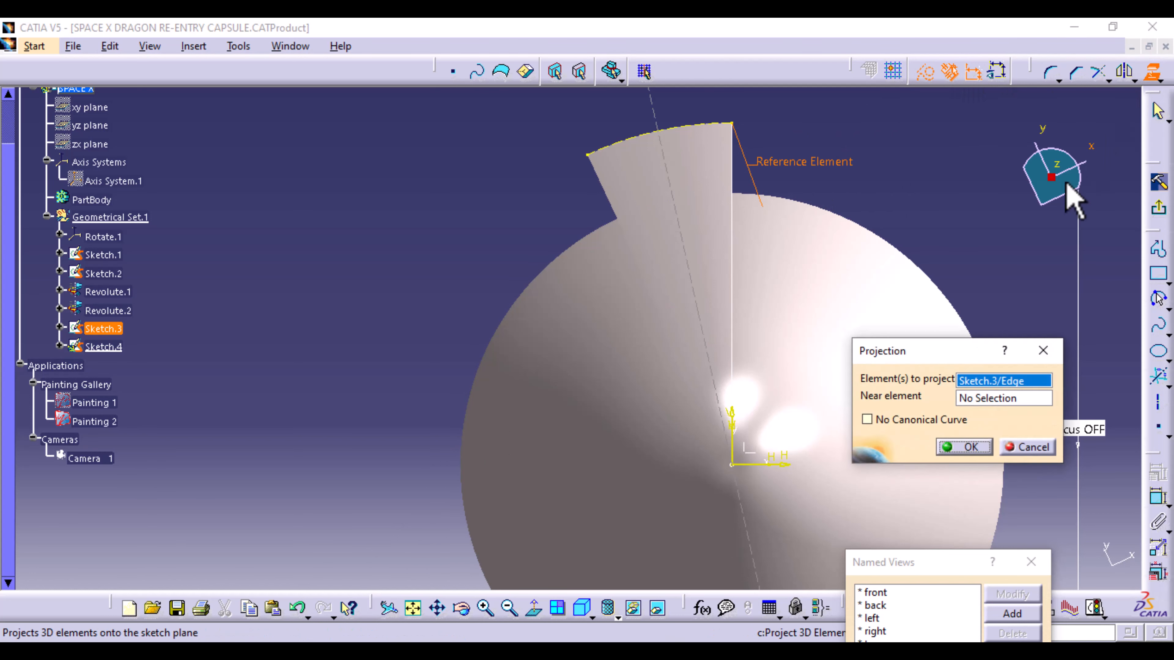
{"action": "left_click", "coordinate": [969, 445]}
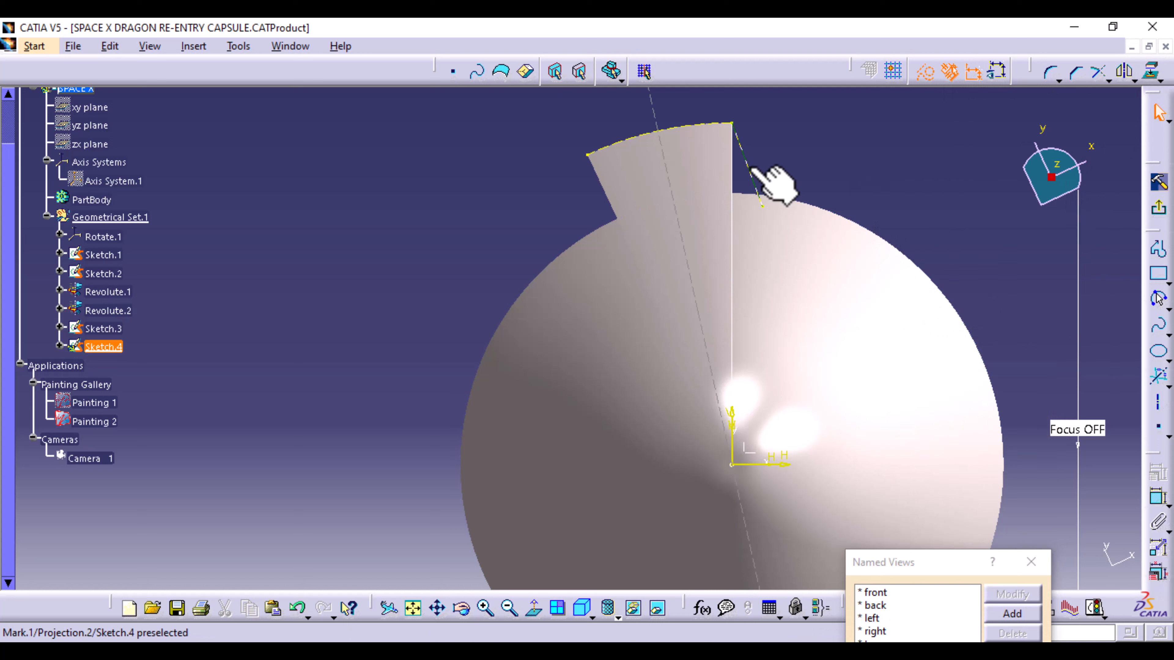
{"action": "left_click", "coordinate": [755, 183]}
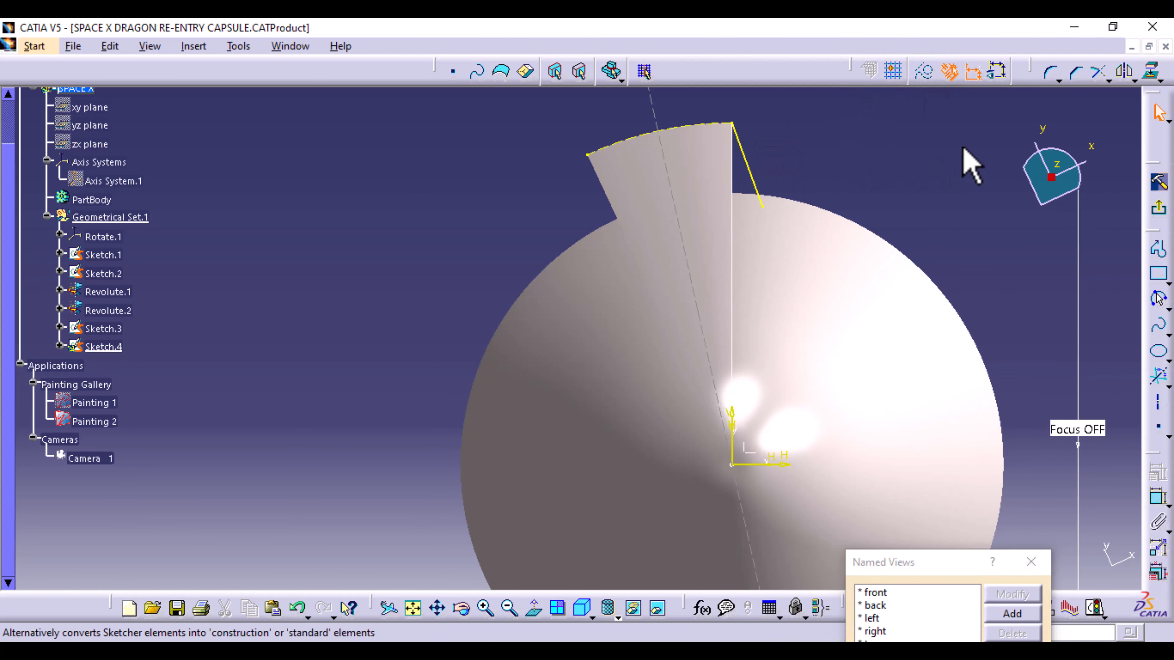
- Mirror the projected line about the bisecting line, turn the original projection into a construction element, and exit the sketch
{"action": "left_click", "coordinate": [1125, 72]}
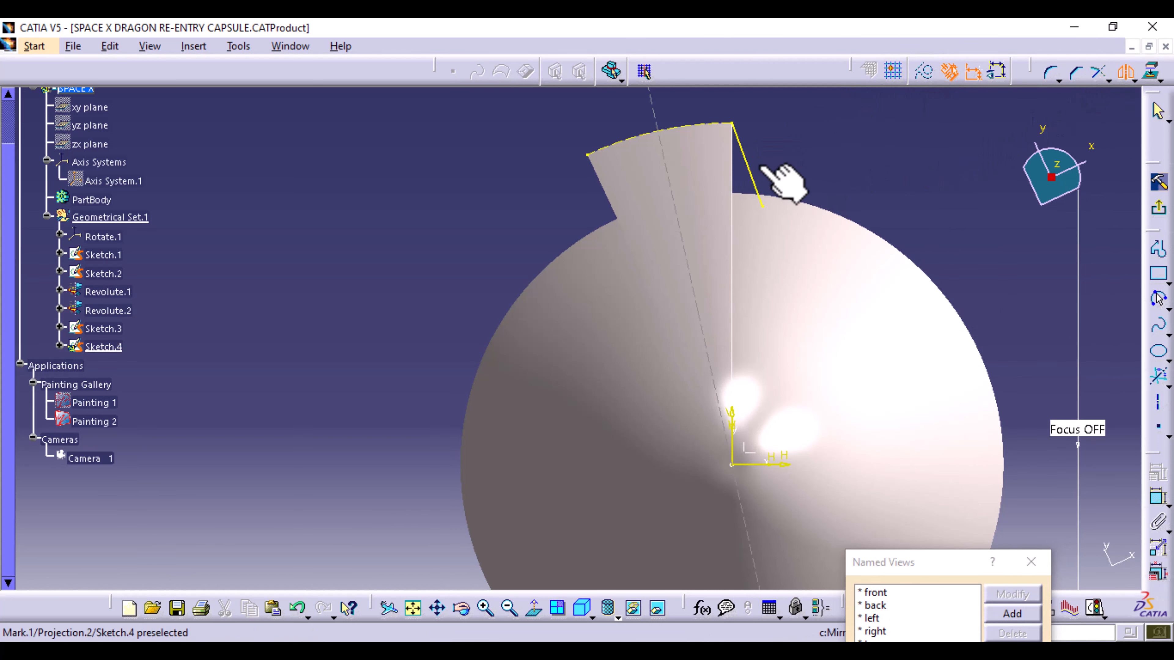
{"action": "left_click", "coordinate": [754, 182]}
{"action": "left_click", "coordinate": [676, 202]}
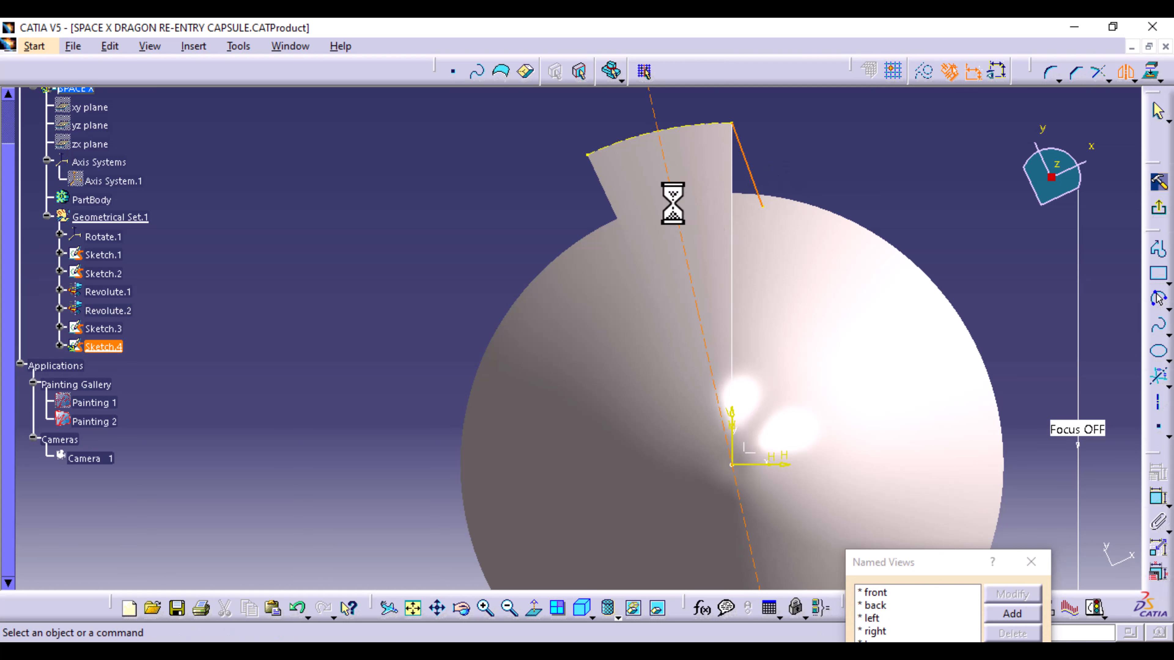
{"action": "left_click", "coordinate": [757, 180]}
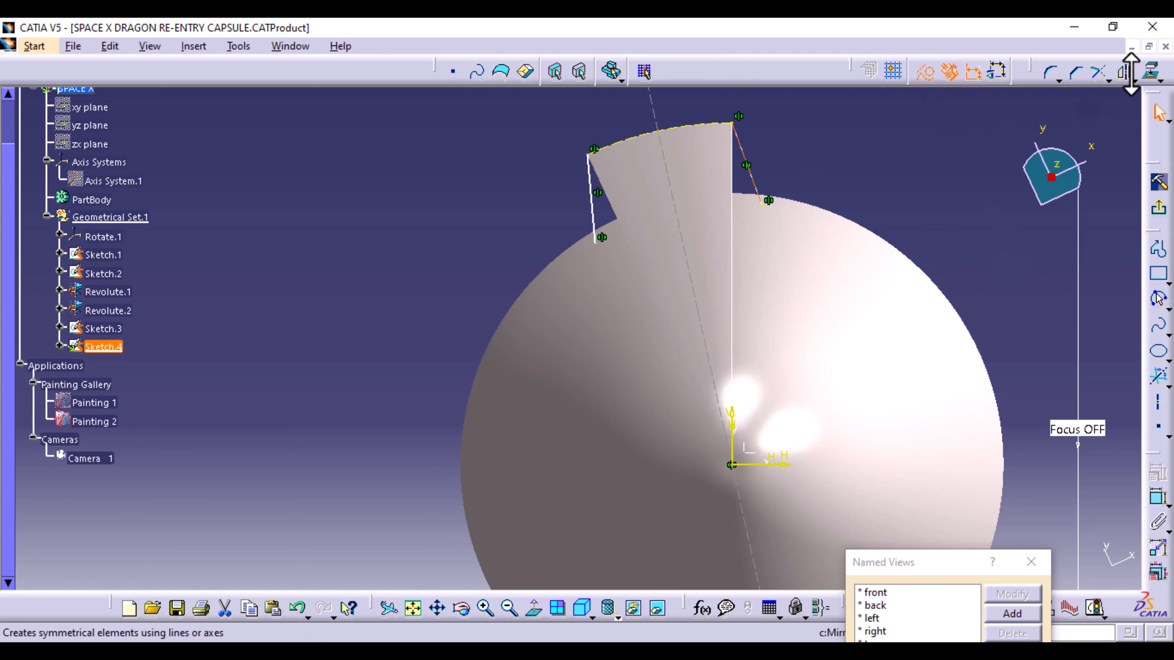
{"action": "left_click", "coordinate": [1159, 205]}
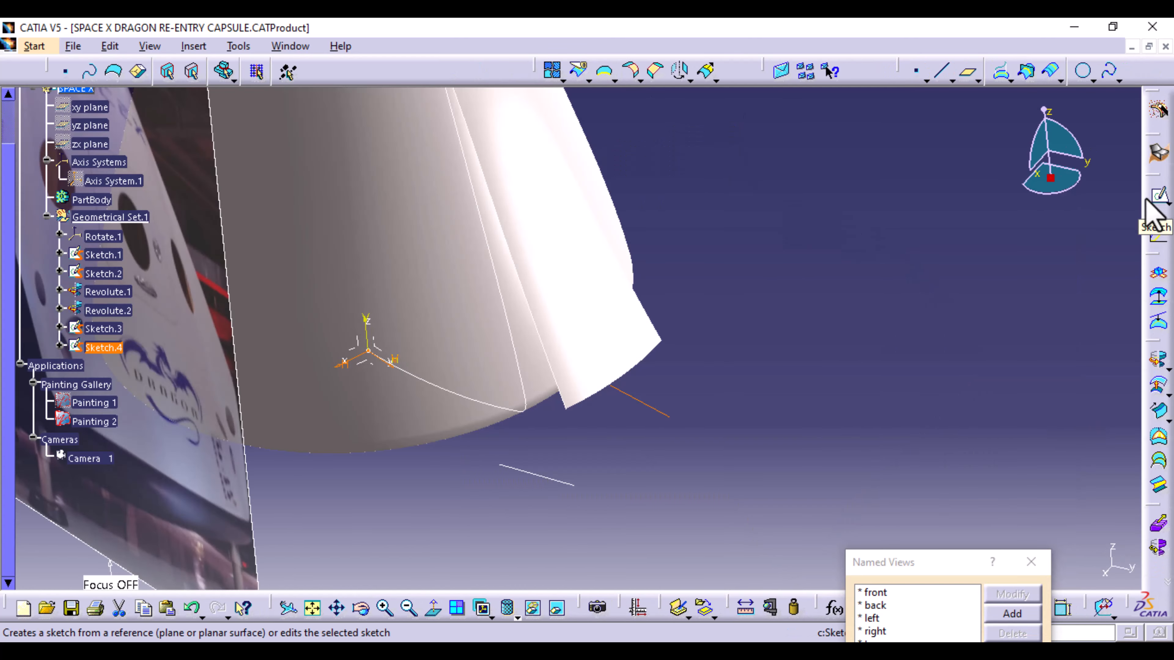
- Set up an extruded surface using Sketch.2 as the profile and the line of Sketch.3 as the direction
{"action": "left_click", "coordinate": [715, 407]}
{"action": "middle_click_drag", "start_coordinate": [738, 303], "coordinate": [668, 410]}
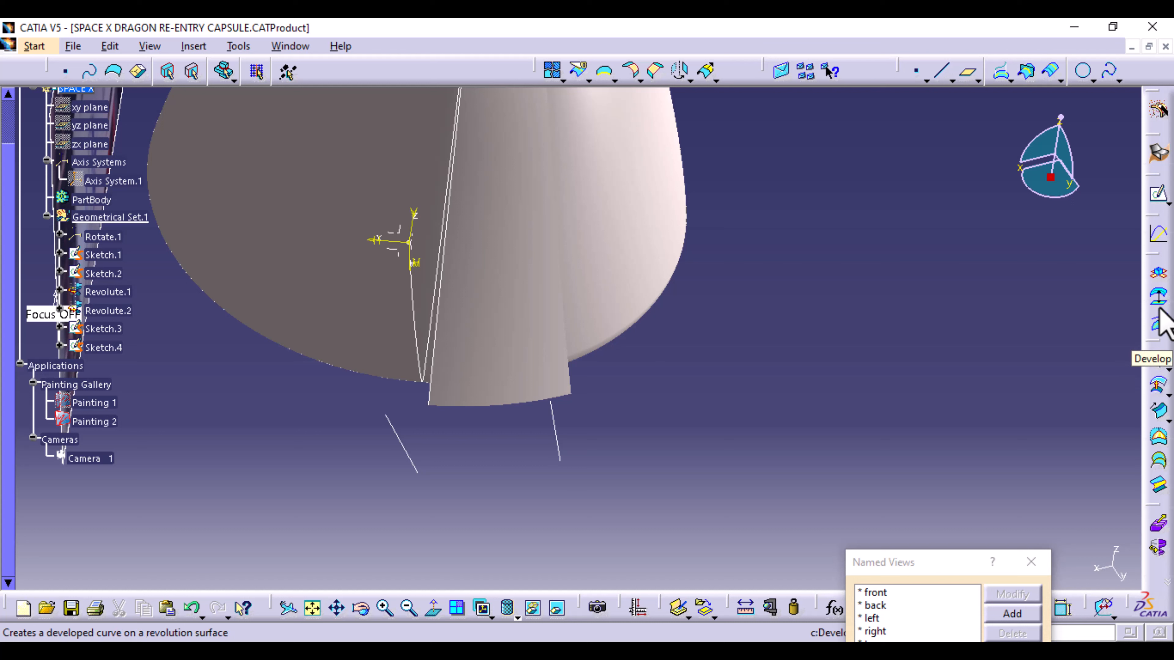
{"action": "left_click", "coordinate": [1167, 391]}
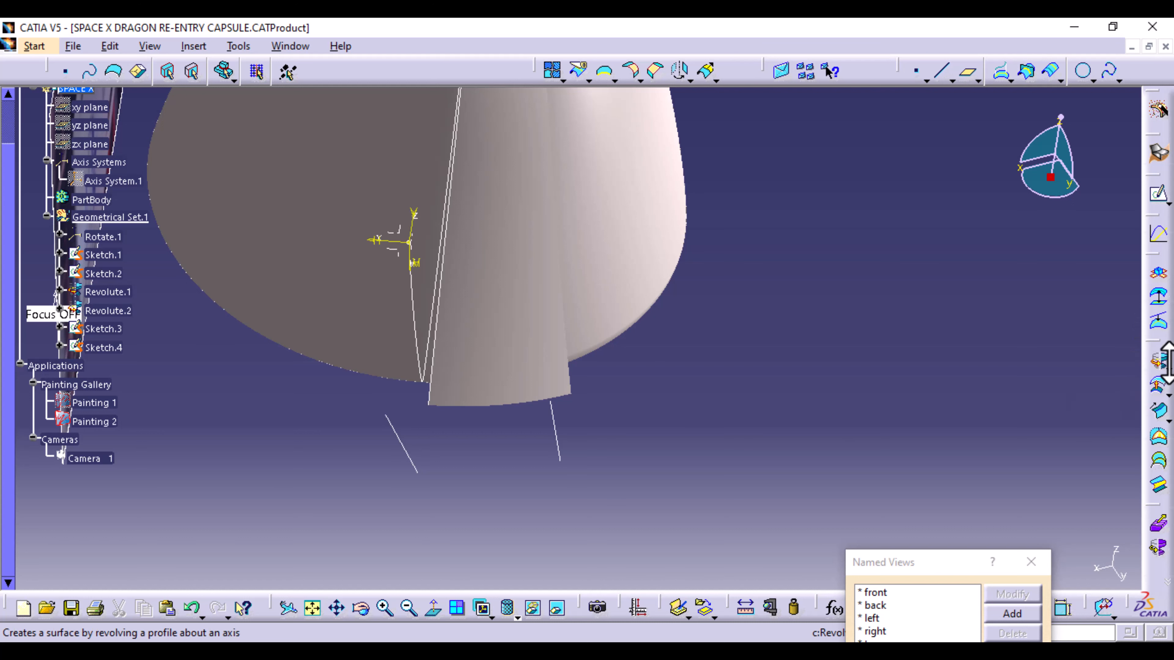
{"action": "left_click", "coordinate": [1165, 361]}
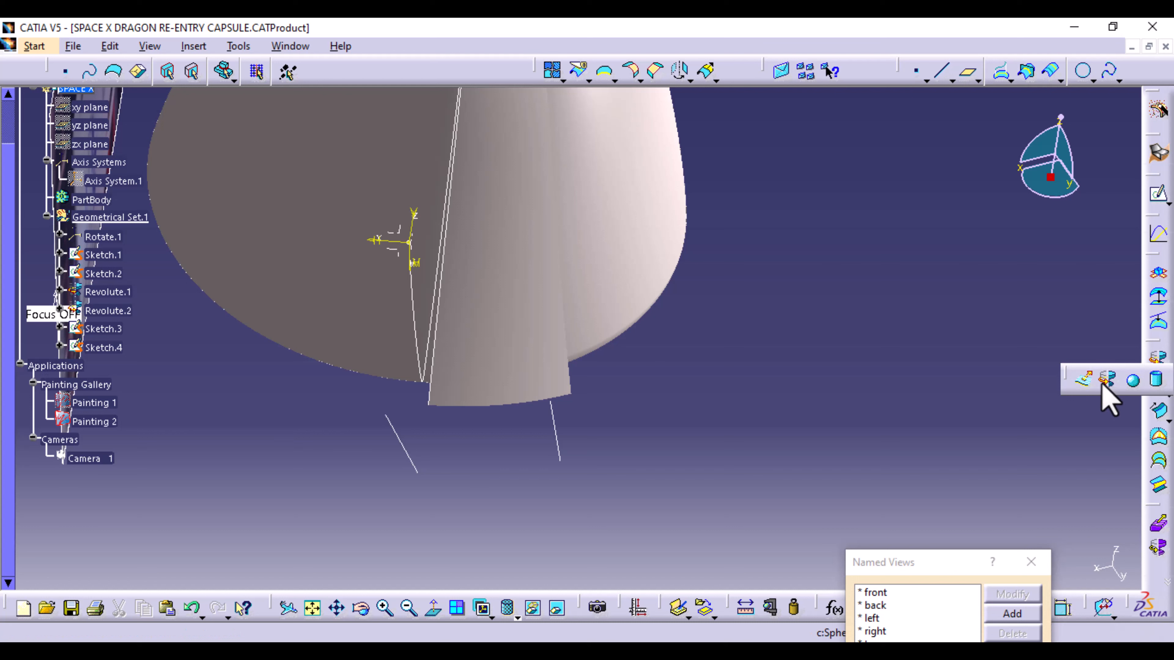
{"action": "left_click", "coordinate": [1084, 381]}
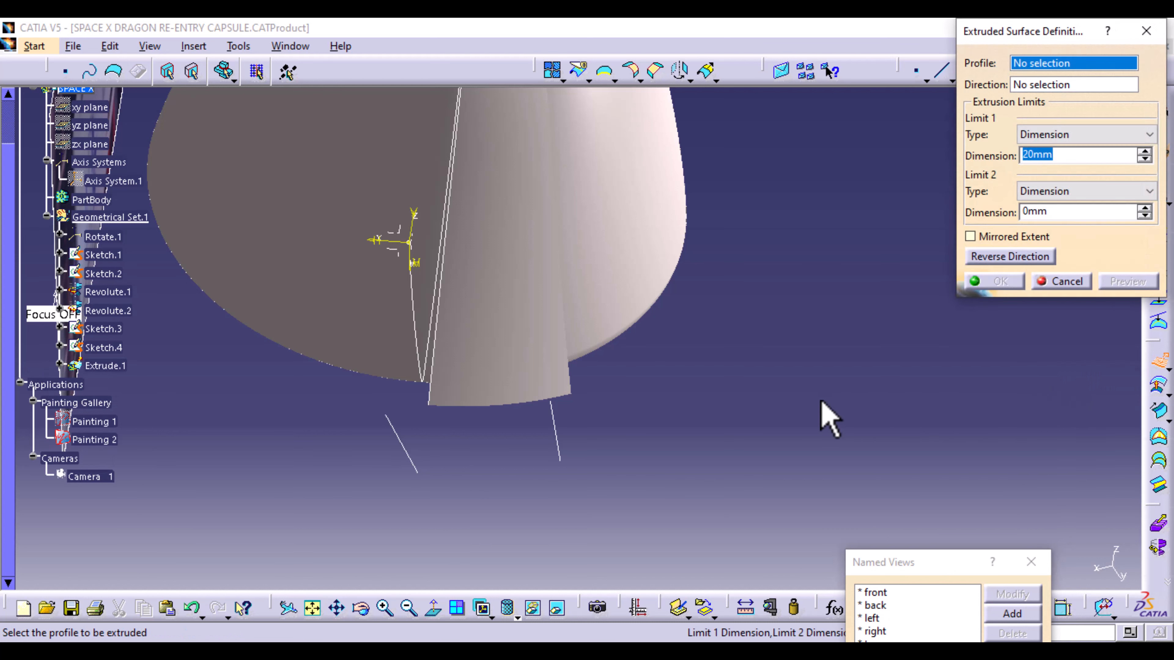
{"action": "middle_click_drag", "start_coordinate": [822, 396], "coordinate": [831, 515]}
{"action": "mouse_move", "coordinate": [466, 469]}
{"action": "middle_mouse_down"}
{"action": "mouse_move", "coordinate": [477, 446]}
{"action": "mouse_move", "coordinate": [602, 440]}
{"action": "mouse_move", "coordinate": [602, 498]}
{"action": "mouse_move", "coordinate": [603, 393]}
{"action": "middle_mouse_up"}
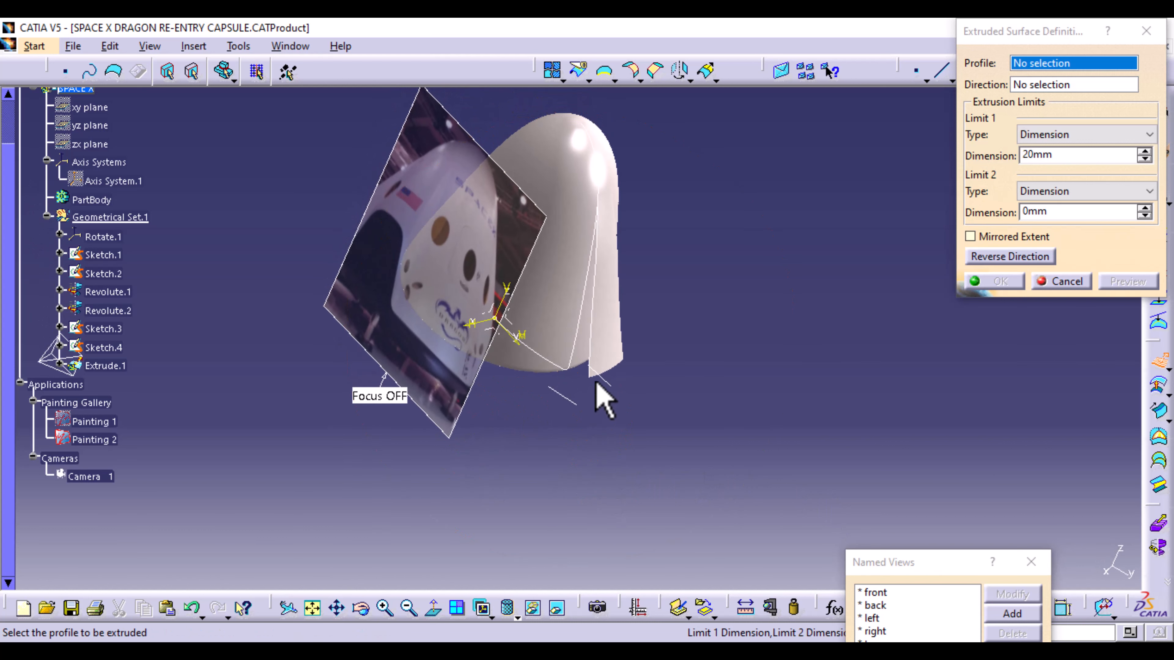
{"action": "left_click", "coordinate": [592, 361]}
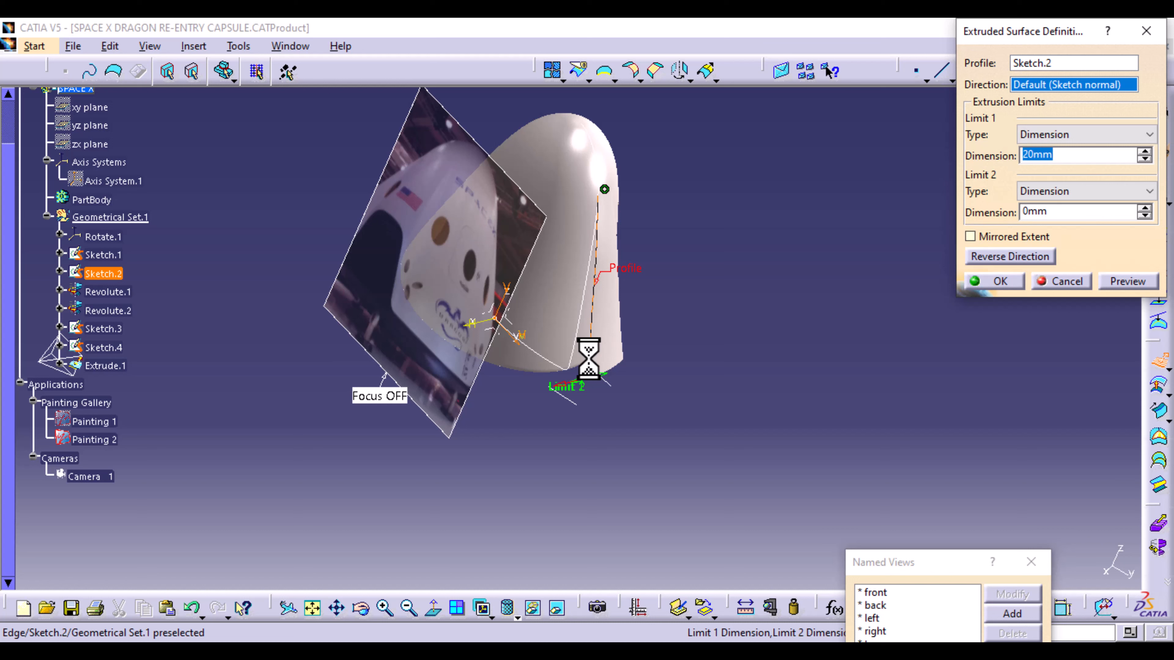
{"action": "left_click", "coordinate": [591, 408]}
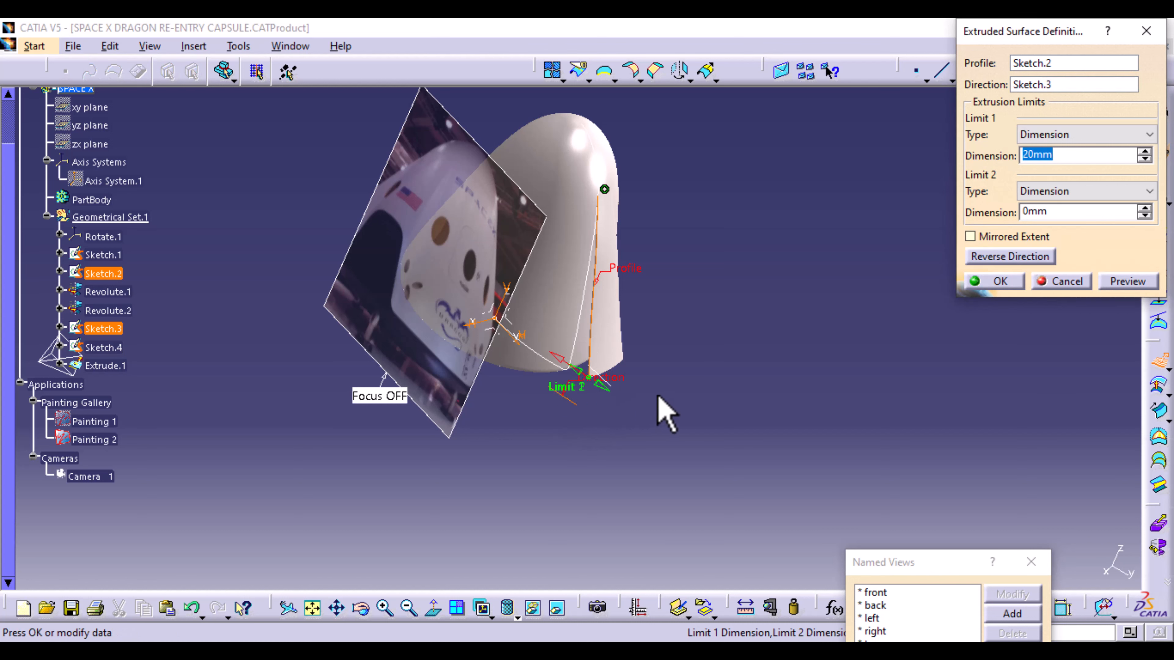
- Limit the extrusion with Up-to element at the main body surface Revolute.1 and create the first side wall
{"action": "middle_click_drag", "start_coordinate": [665, 414], "coordinate": [660, 485]}
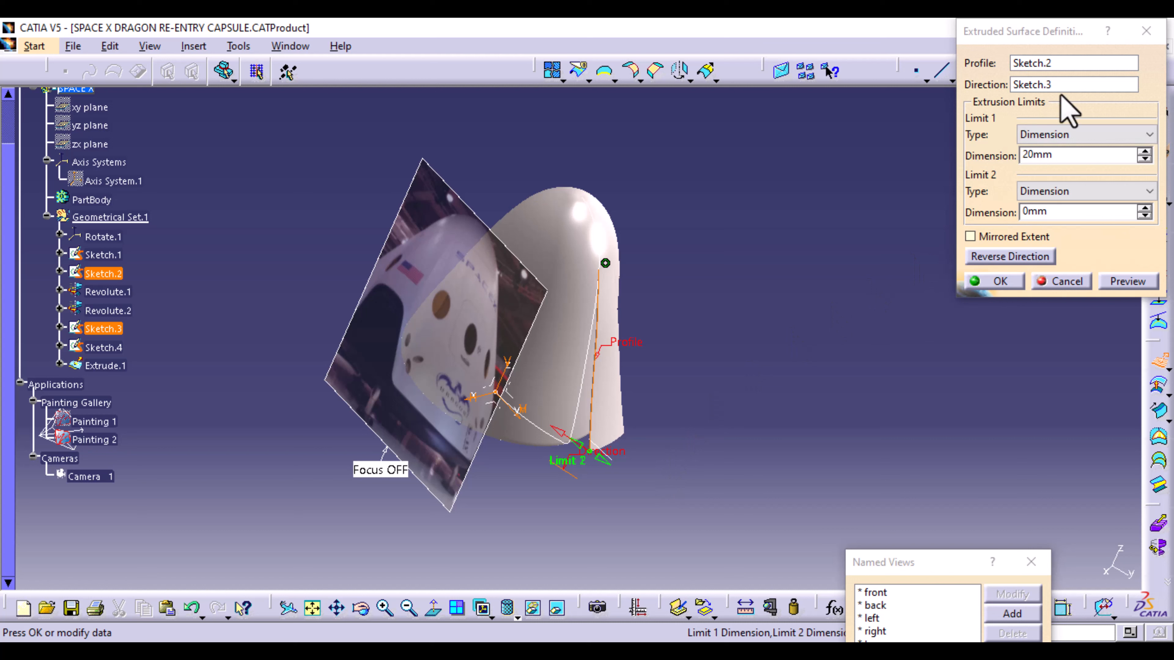
{"action": "left_click", "coordinate": [1146, 137]}
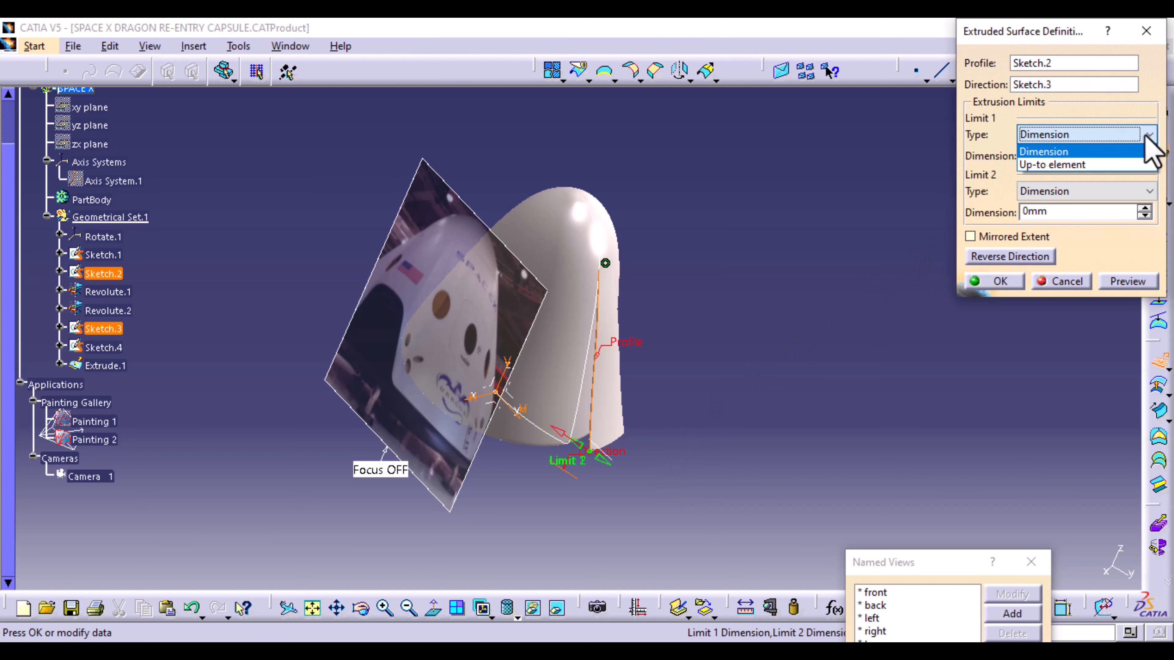
{"action": "left_click", "coordinate": [1068, 168]}
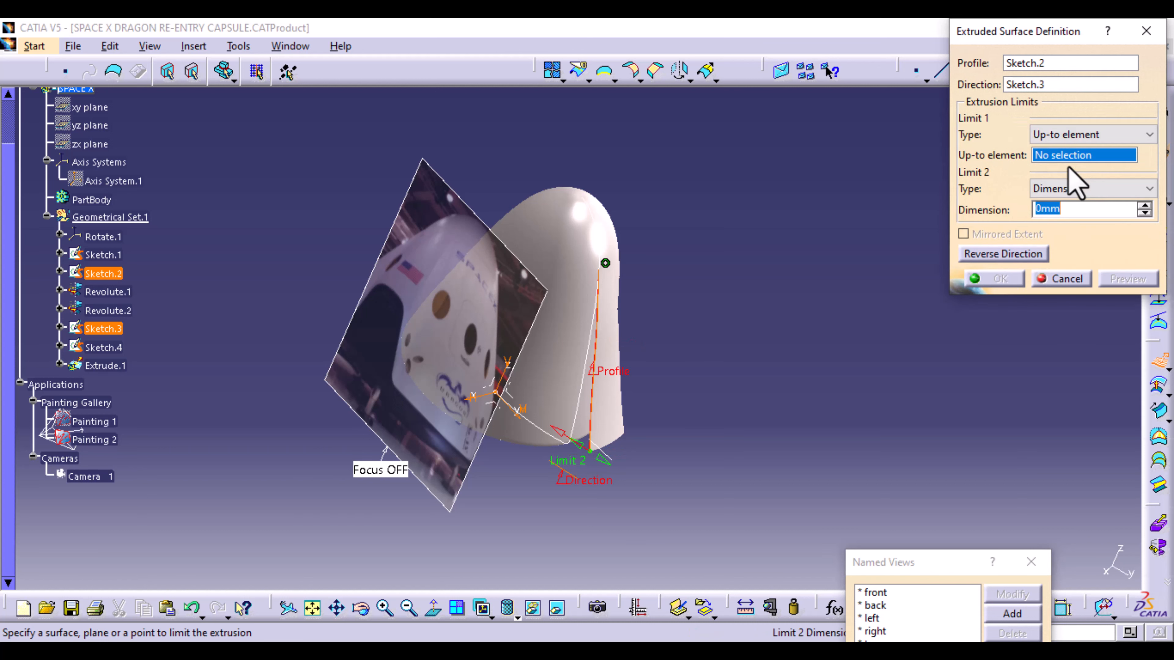
{"action": "middle_click_drag", "start_coordinate": [720, 464], "coordinate": [716, 357]}
{"action": "left_click", "coordinate": [559, 423]}
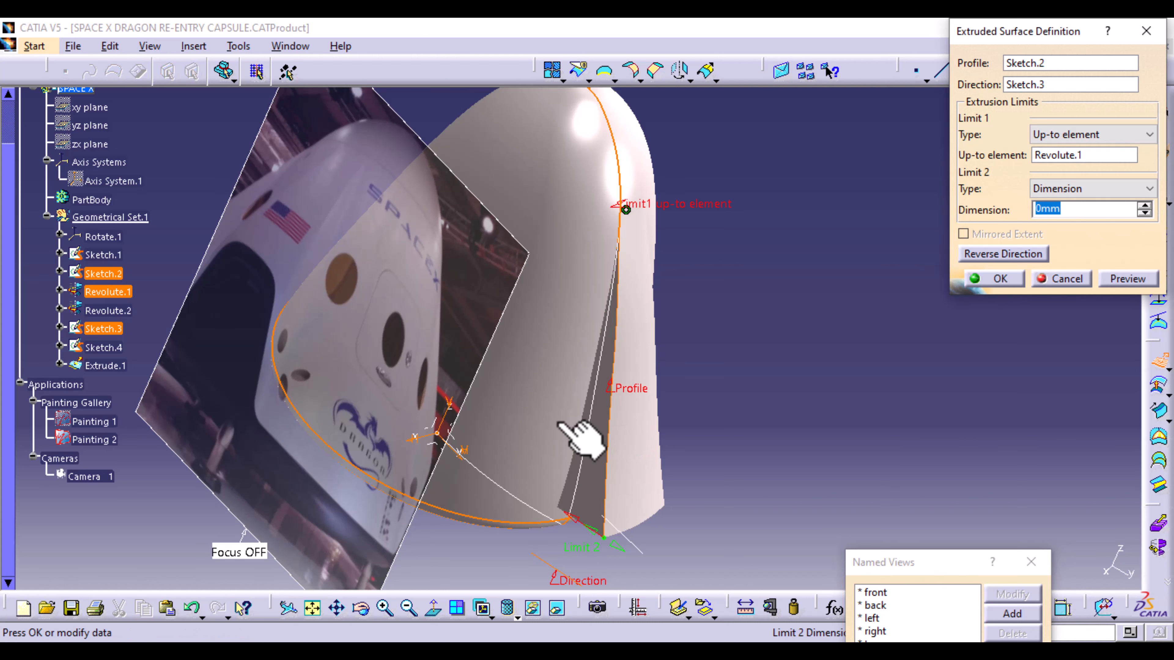
{"action": "middle_click_drag", "start_coordinate": [777, 502], "coordinate": [689, 437]}
{"action": "left_click", "coordinate": [1003, 281]}
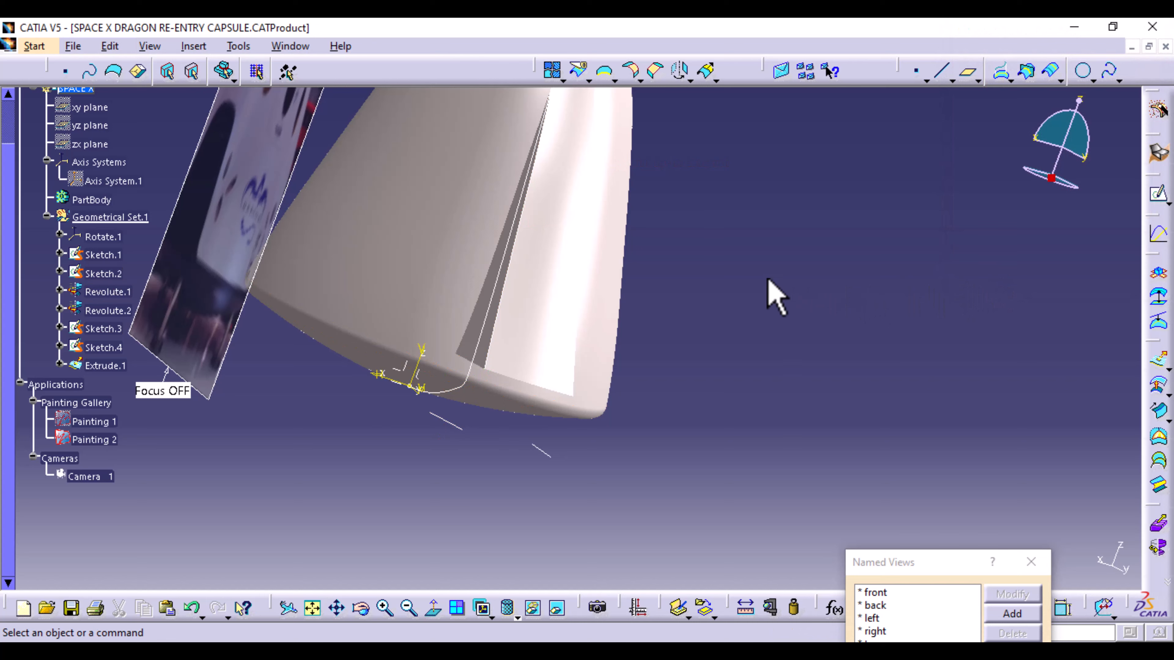
- Set up an extruded surface from the opposite straight edge of side surface Revolute.2, using Sketch.4 as the direction
{"action": "mouse_move", "coordinate": [773, 294]}
{"action": "middle_mouse_down"}
{"action": "mouse_move", "coordinate": [723, 278]}
{"action": "mouse_move", "coordinate": [587, 367]}
{"action": "mouse_move", "coordinate": [777, 303]}
{"action": "middle_mouse_up"}
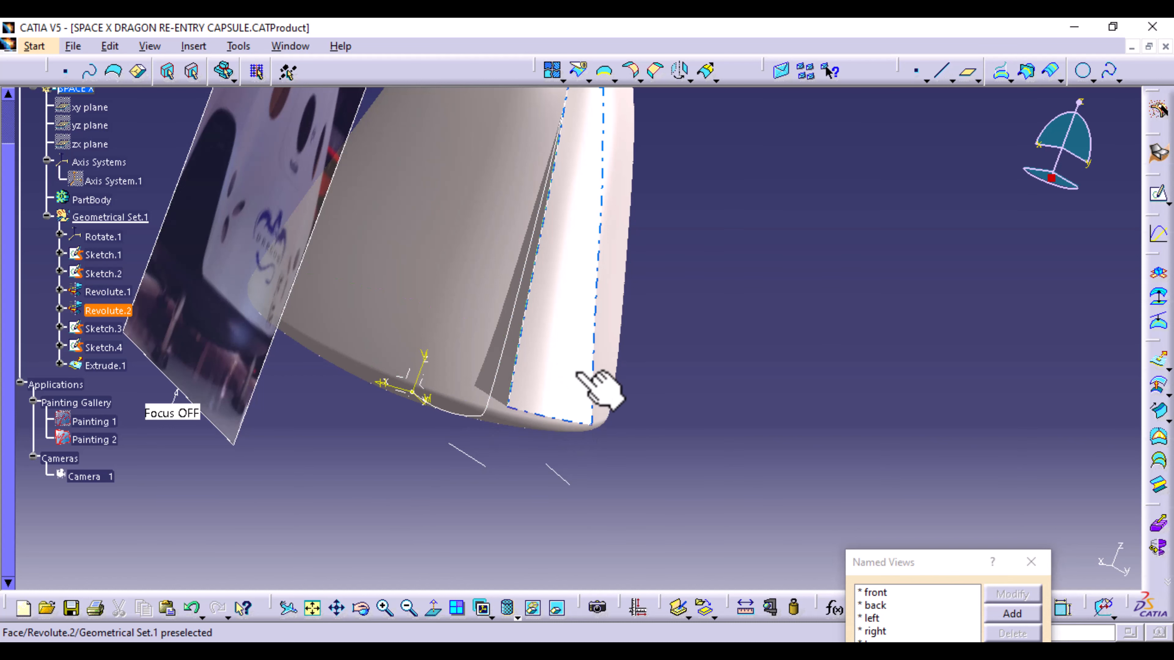
{"action": "middle_click_drag", "start_coordinate": [791, 341], "coordinate": [605, 412]}
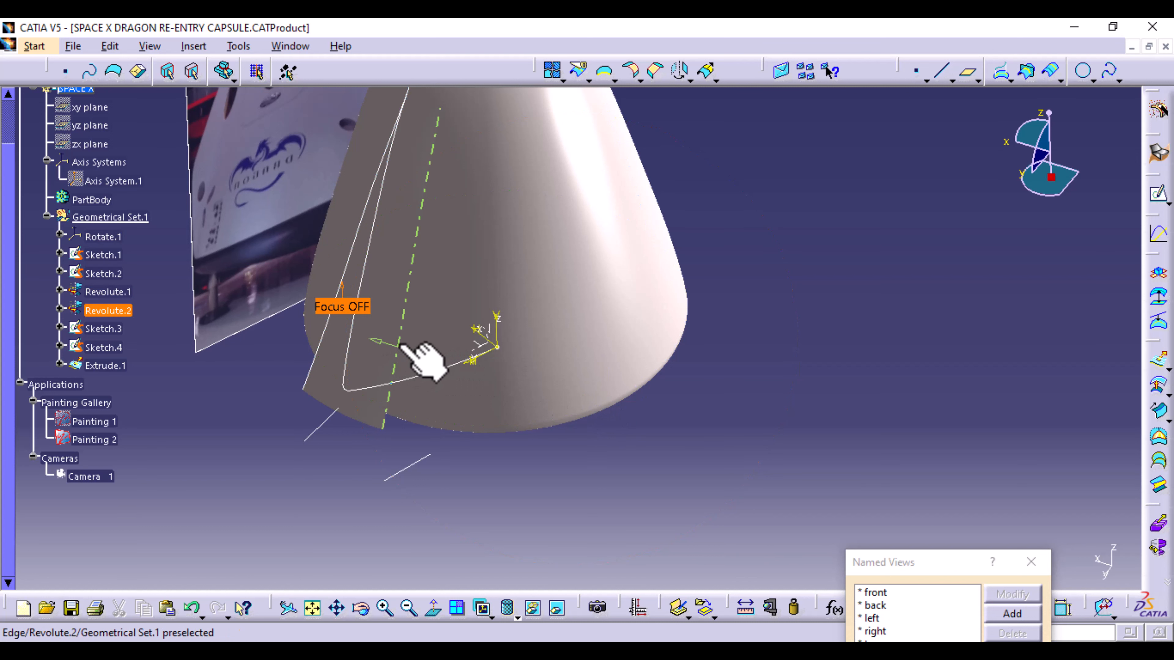
{"action": "left_click", "coordinate": [398, 351]}
{"action": "middle_click_drag", "start_coordinate": [899, 323], "coordinate": [973, 484]}
{"action": "left_click", "coordinate": [1155, 362]}
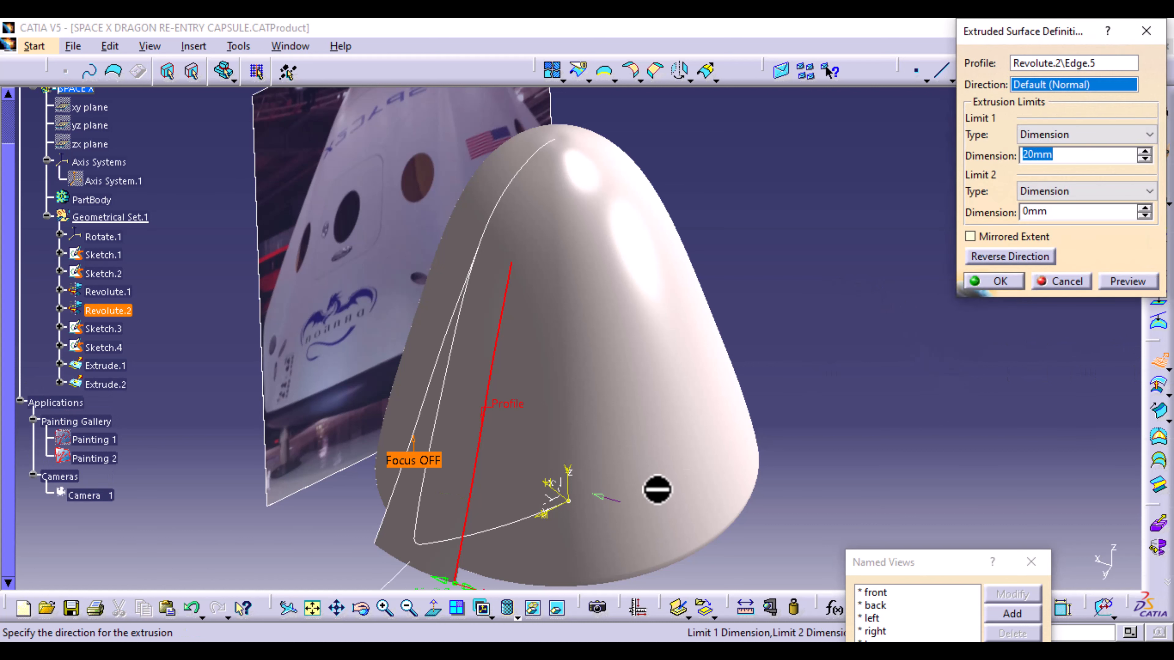
{"action": "middle_click_drag", "start_coordinate": [655, 488], "coordinate": [712, 294]}
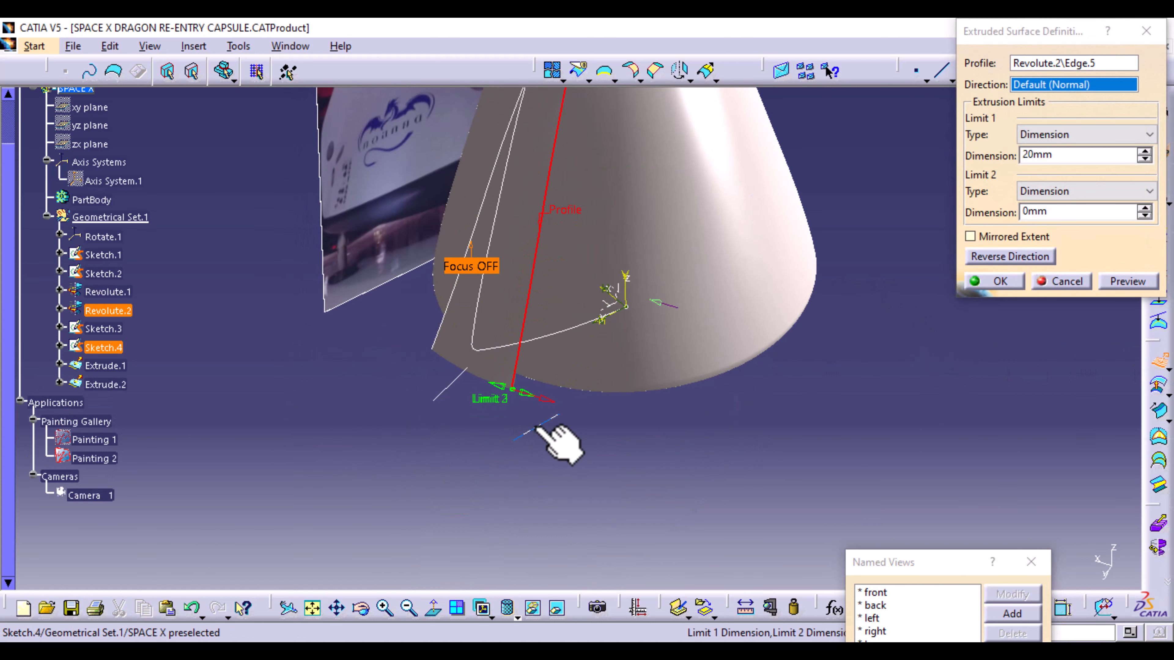
{"action": "left_click", "coordinate": [537, 427]}
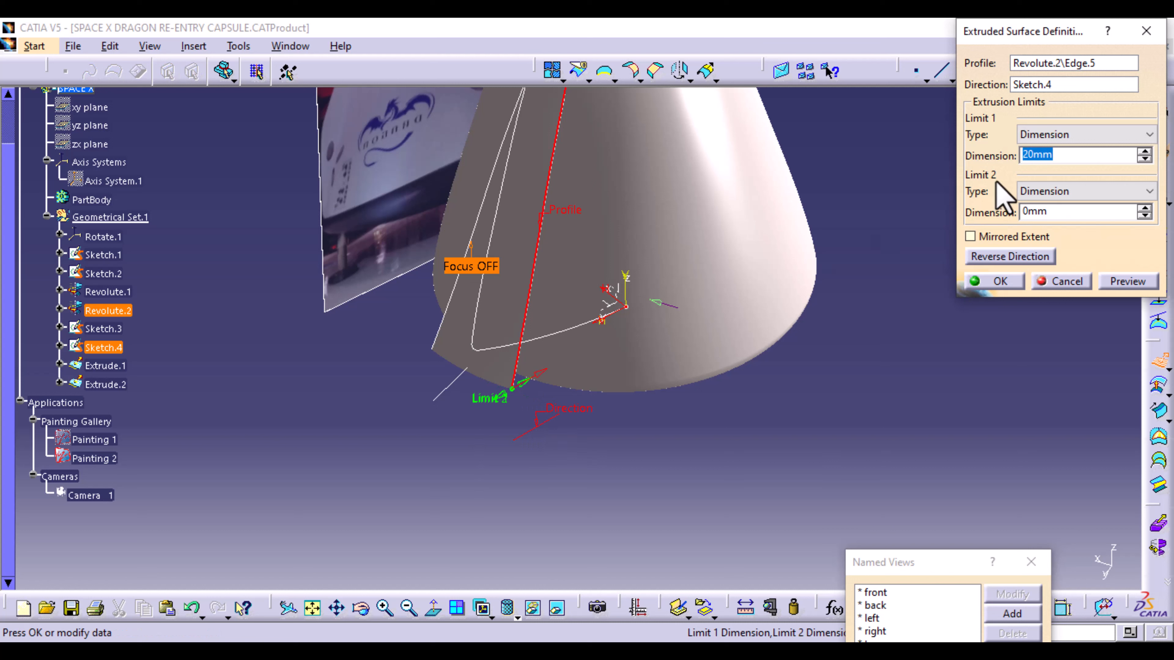
- Limit the second extrusion with Up-to element at the body surface Revolute.1 and create the opposite side wall
{"action": "left_click", "coordinate": [1146, 135]}
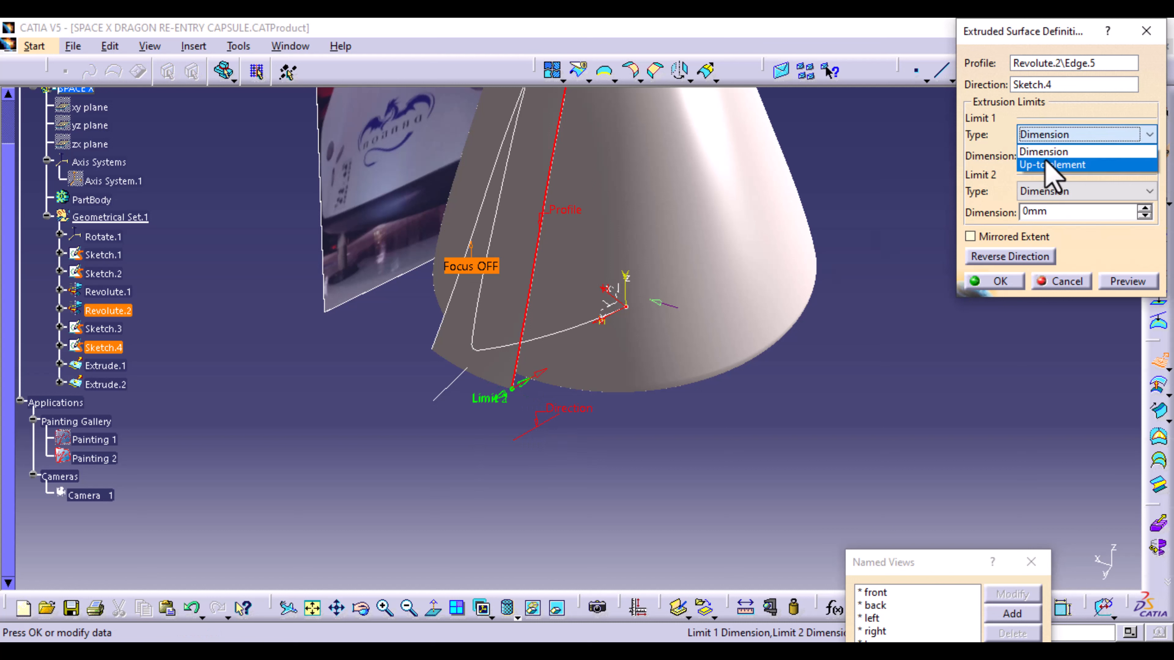
{"action": "left_click", "coordinate": [1046, 165]}
{"action": "left_click", "coordinate": [673, 229]}
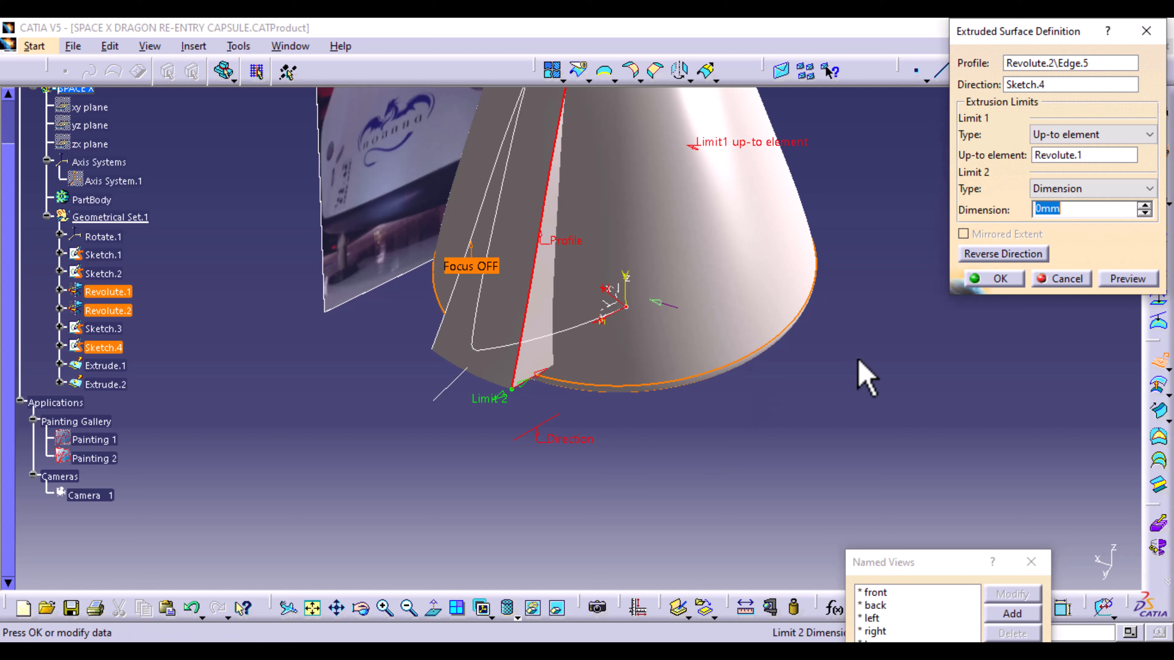
{"action": "left_click", "coordinate": [999, 279]}
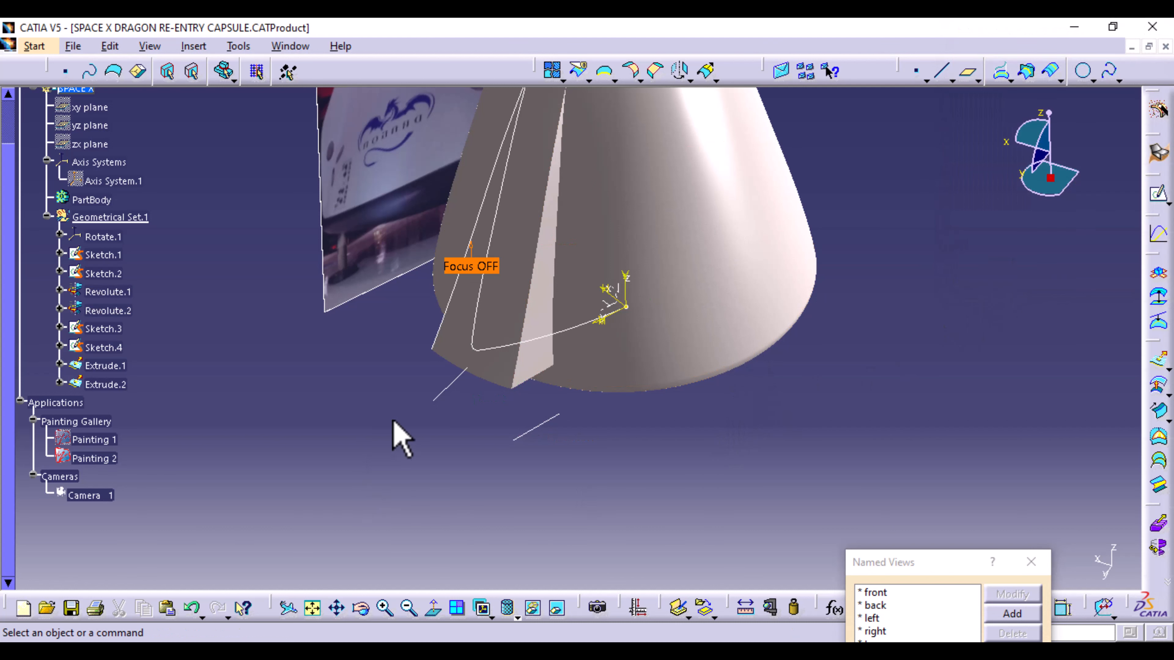
- Join Extrude.1, Revolute.2 and Extrude.2 into one side fairing surface with a 0.001 mm merging distance
{"action": "middle_click_drag", "start_coordinate": [357, 391], "coordinate": [614, 446]}
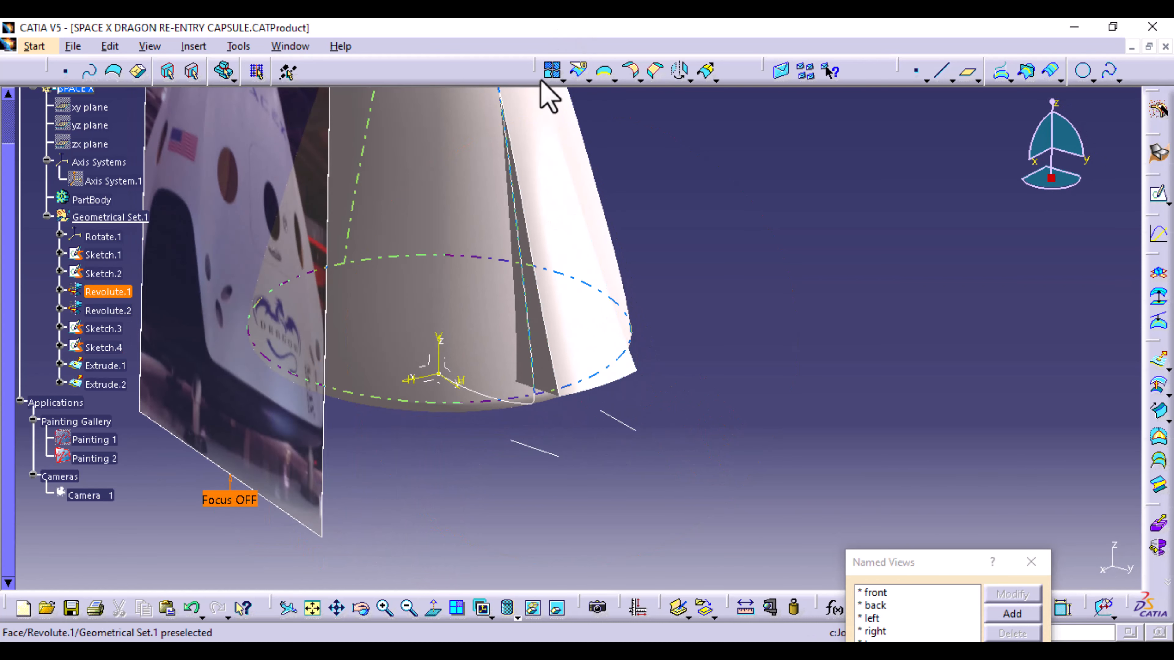
{"action": "left_click", "coordinate": [550, 73]}
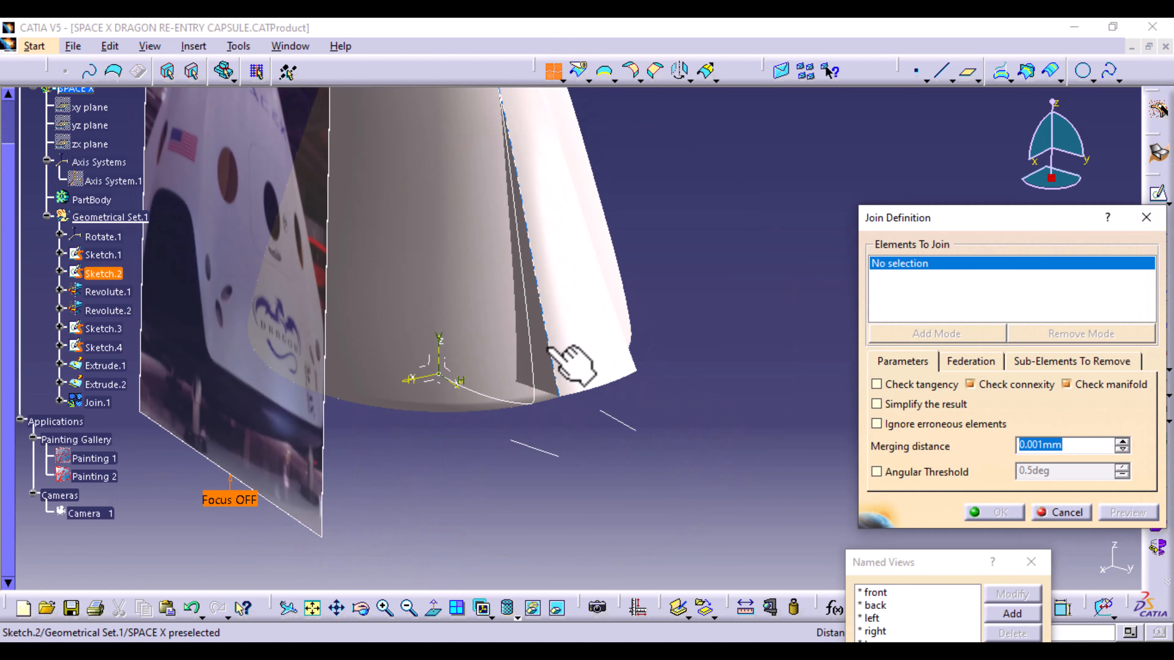
{"action": "left_click", "coordinate": [554, 363]}
{"action": "left_click", "coordinate": [589, 341]}
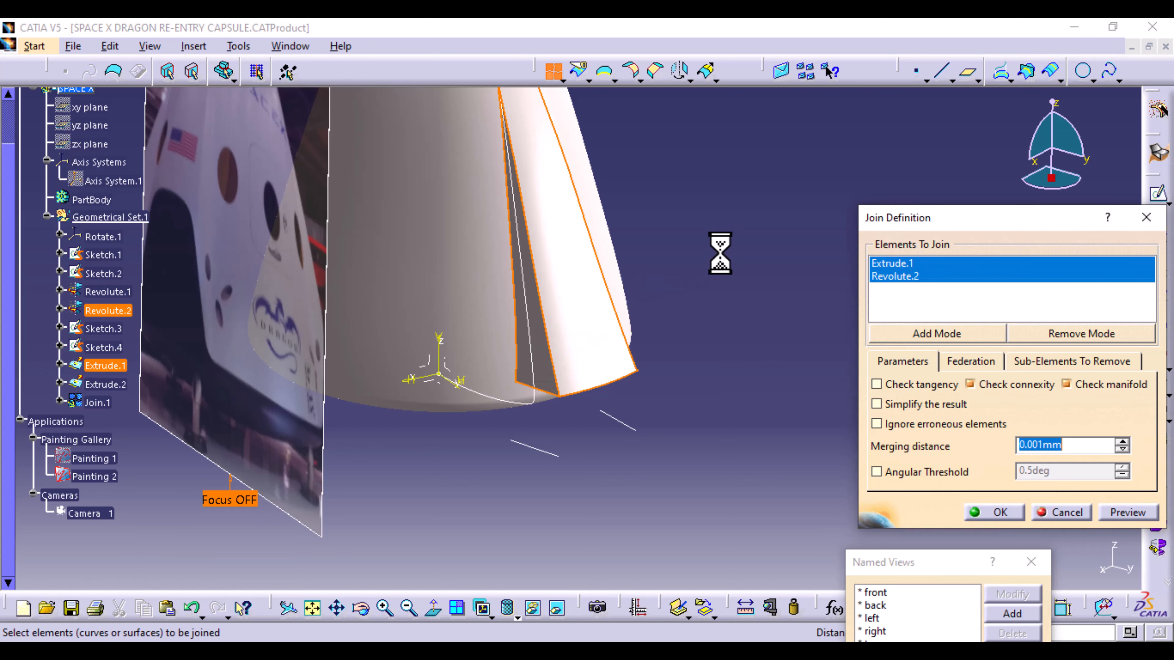
{"action": "middle_click_drag", "start_coordinate": [720, 254], "coordinate": [550, 367]}
{"action": "left_click", "coordinate": [532, 351]}
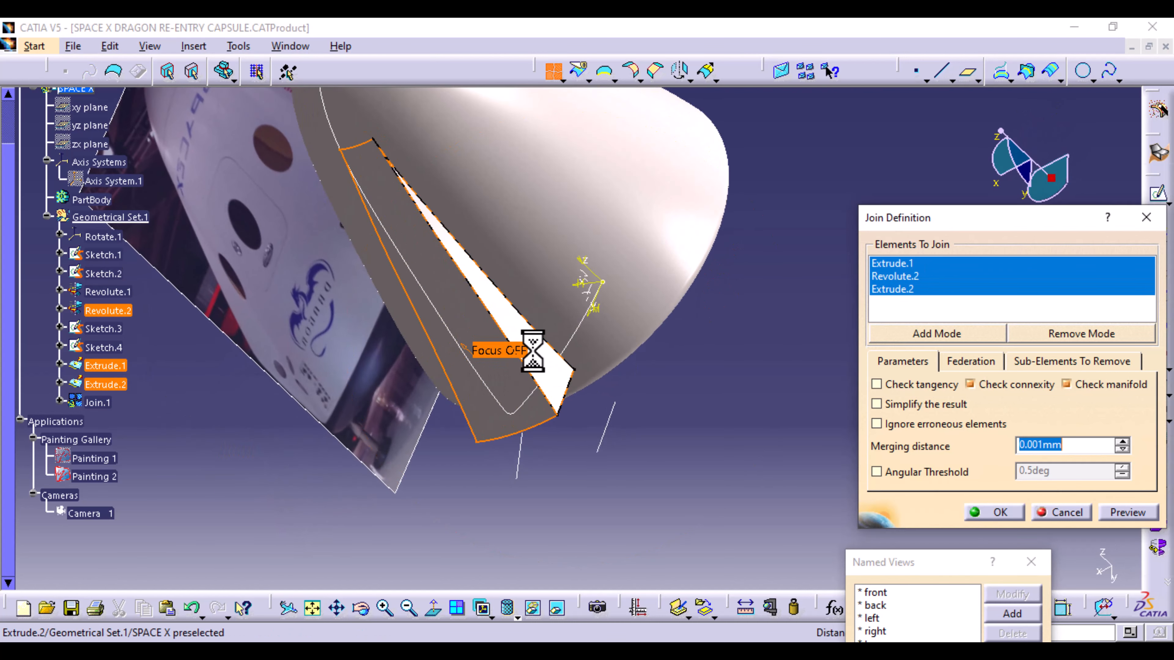
{"action": "middle_click_drag", "start_coordinate": [547, 329], "coordinate": [588, 245]}
{"action": "left_click", "coordinate": [1134, 516]}
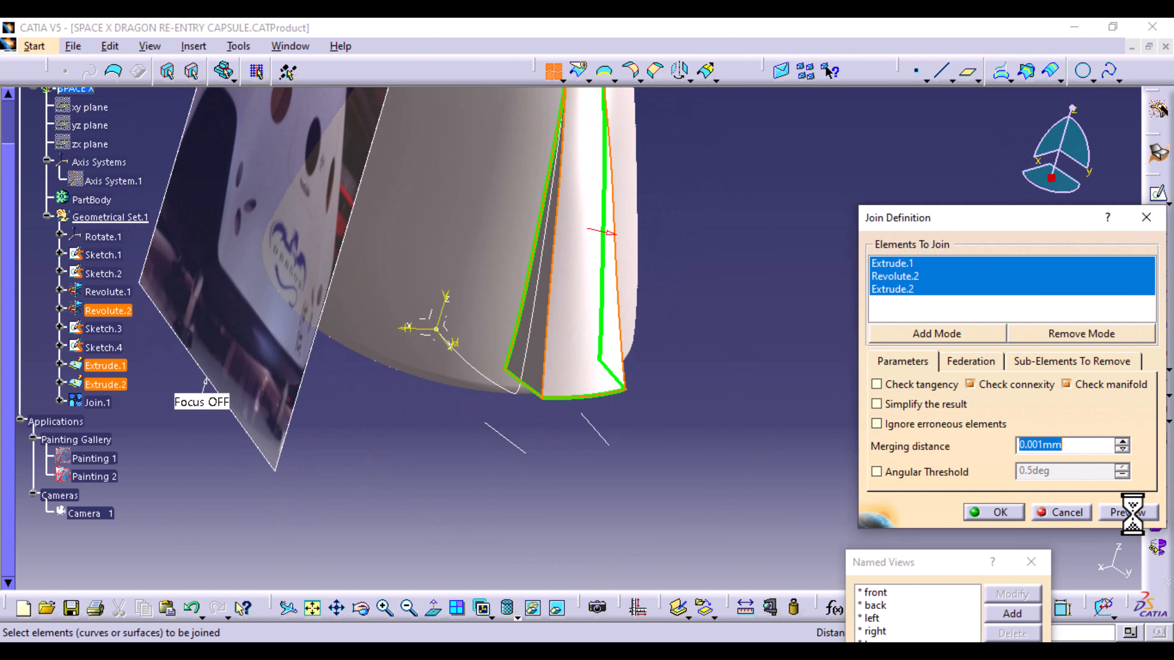
{"action": "left_click", "coordinate": [997, 512]}
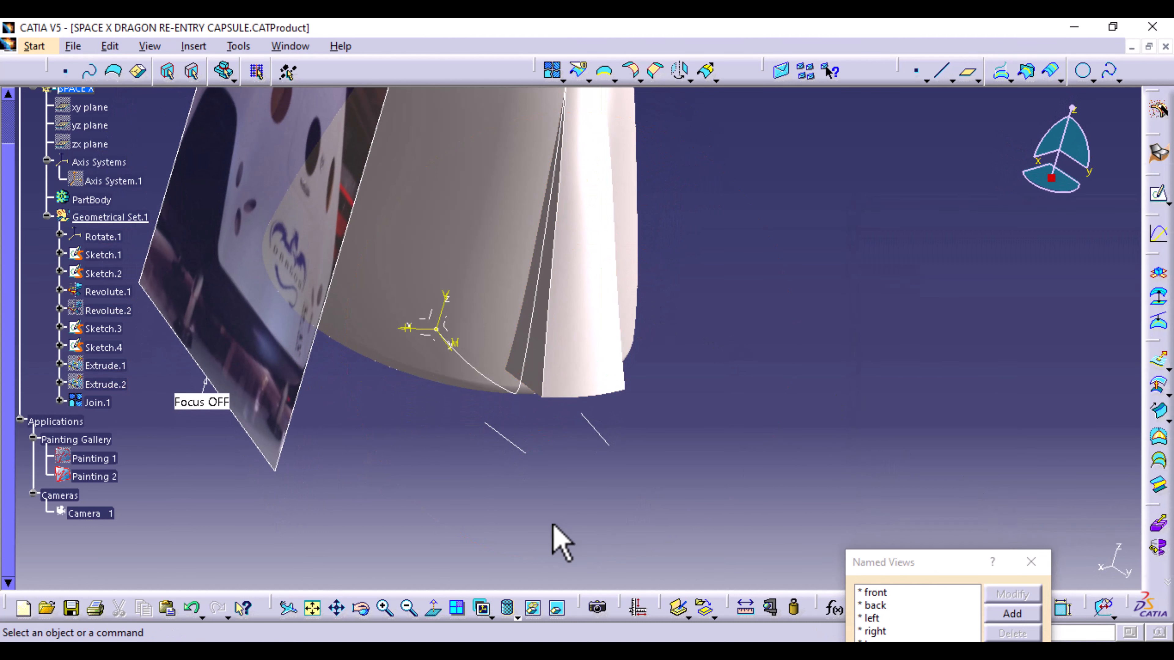
{"action": "middle_click_drag", "start_coordinate": [558, 542], "coordinate": [721, 491]}
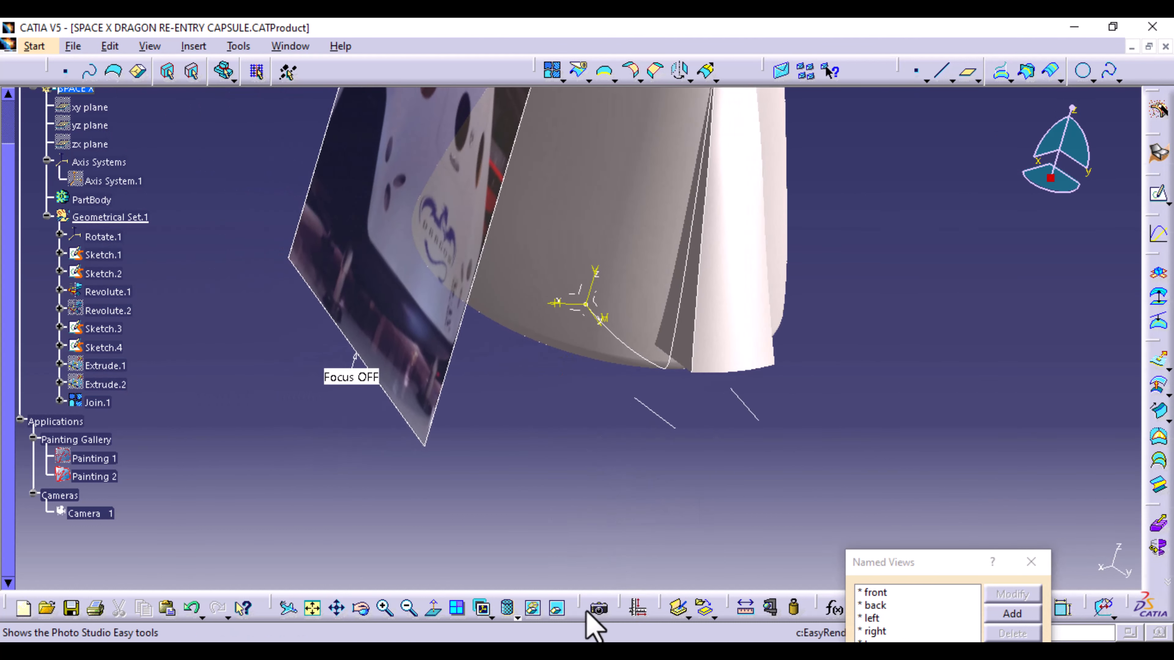
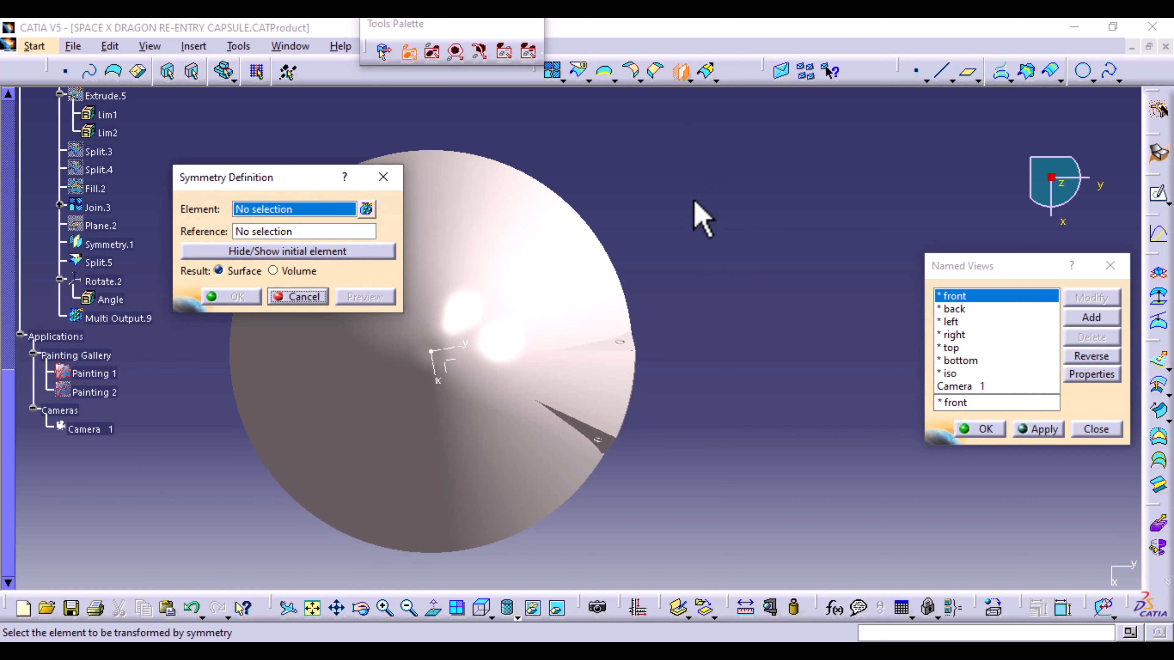
- Set Split.5 and the joined surface Join.3 in the side wall's hole as elements of the symmetry
{"action": "left_click", "coordinate": [596, 393]}
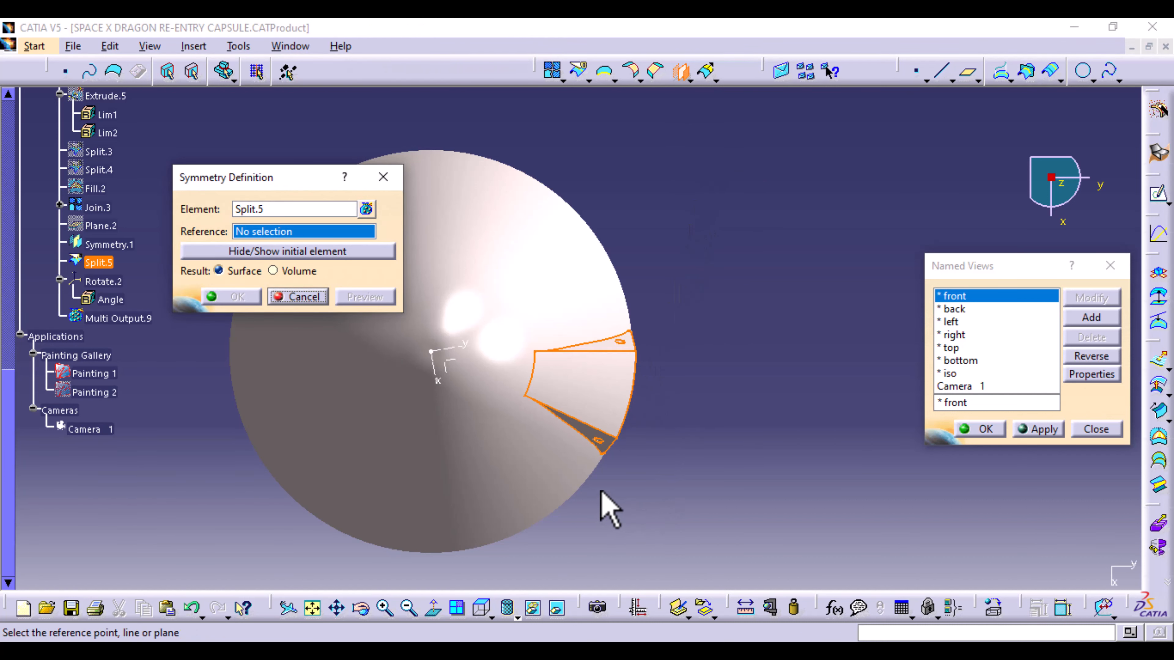
{"action": "middle_click_drag", "start_coordinate": [601, 492], "coordinate": [598, 370]}
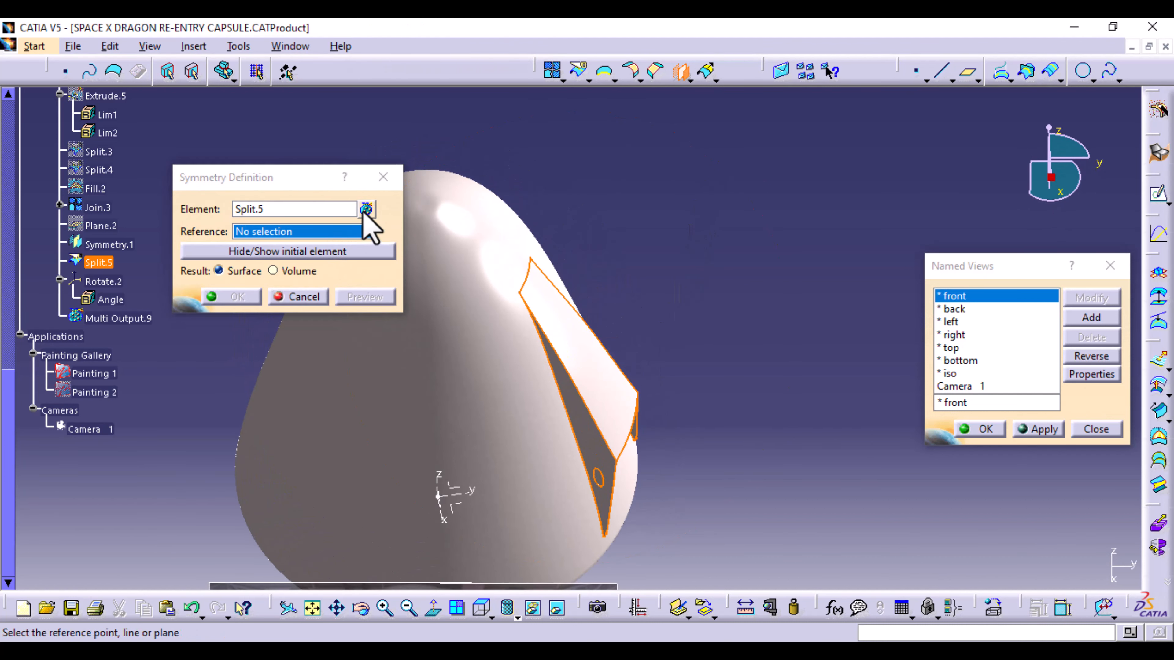
{"action": "left_click", "coordinate": [365, 211]}
{"action": "middle_click_drag", "start_coordinate": [524, 466], "coordinate": [577, 328]}
{"action": "left_click", "coordinate": [562, 414]}
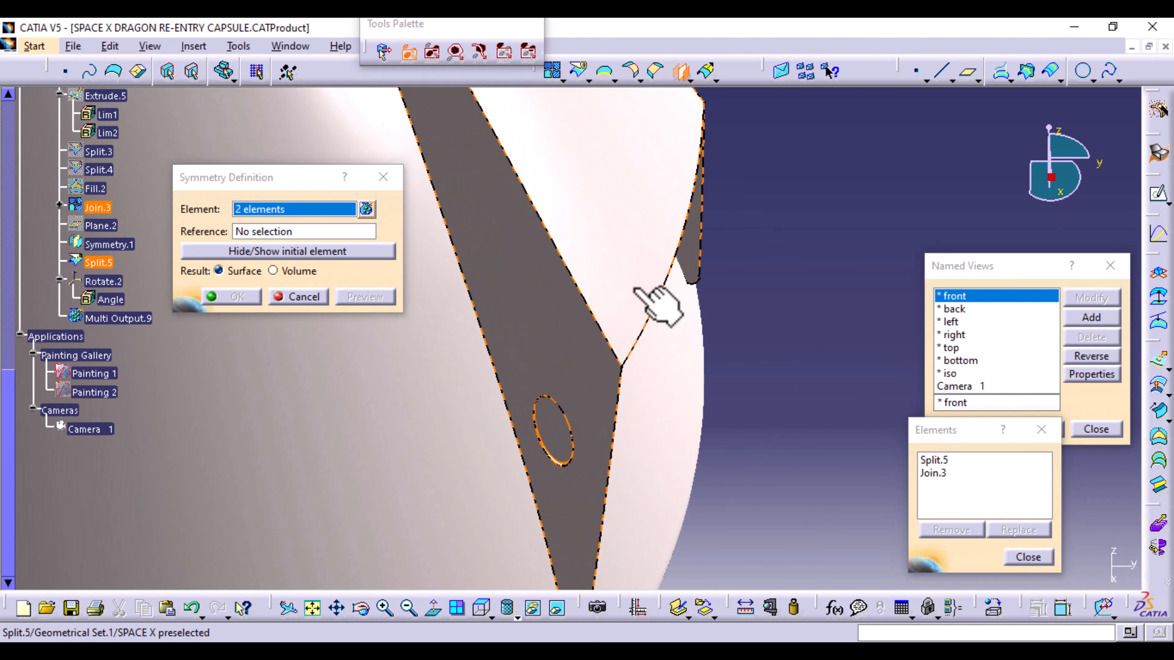
{"action": "middle_click_drag", "start_coordinate": [657, 305], "coordinate": [654, 262]}
{"action": "left_click", "coordinate": [800, 236]}
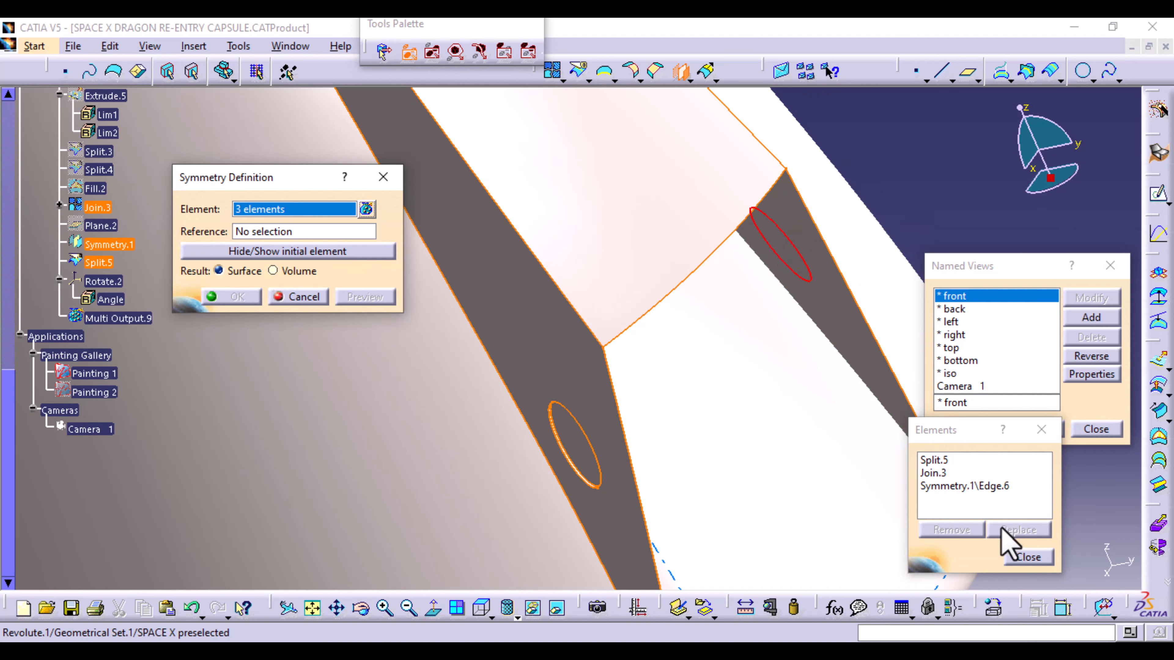
{"action": "left_click", "coordinate": [806, 266]}
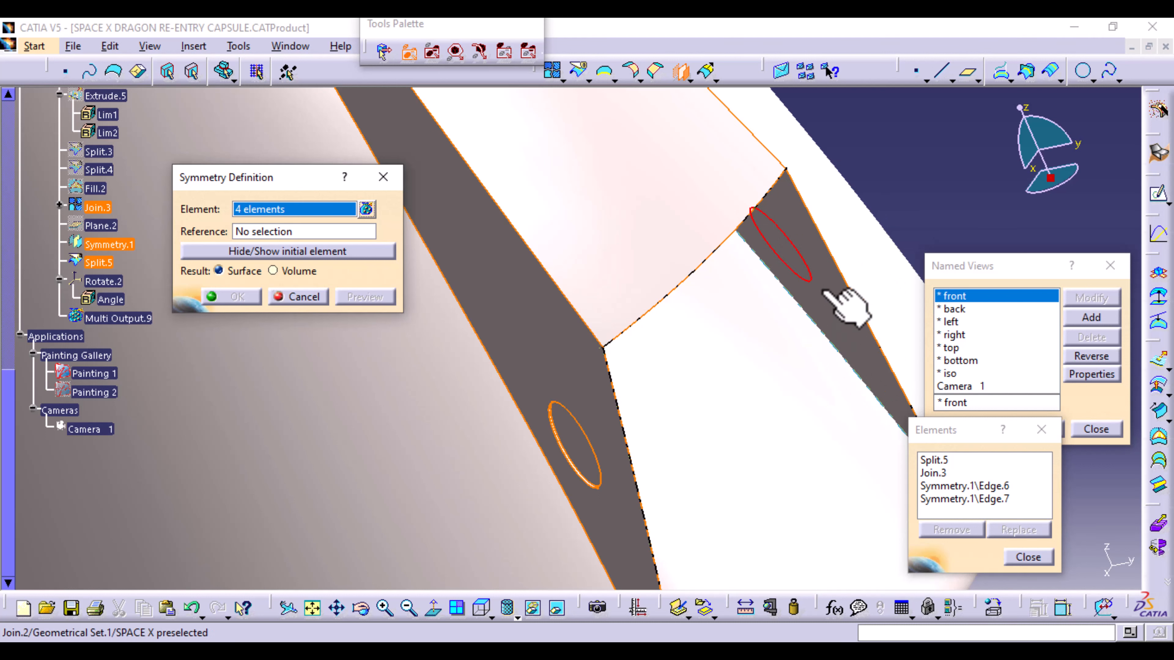
{"action": "left_click", "coordinate": [827, 259]}
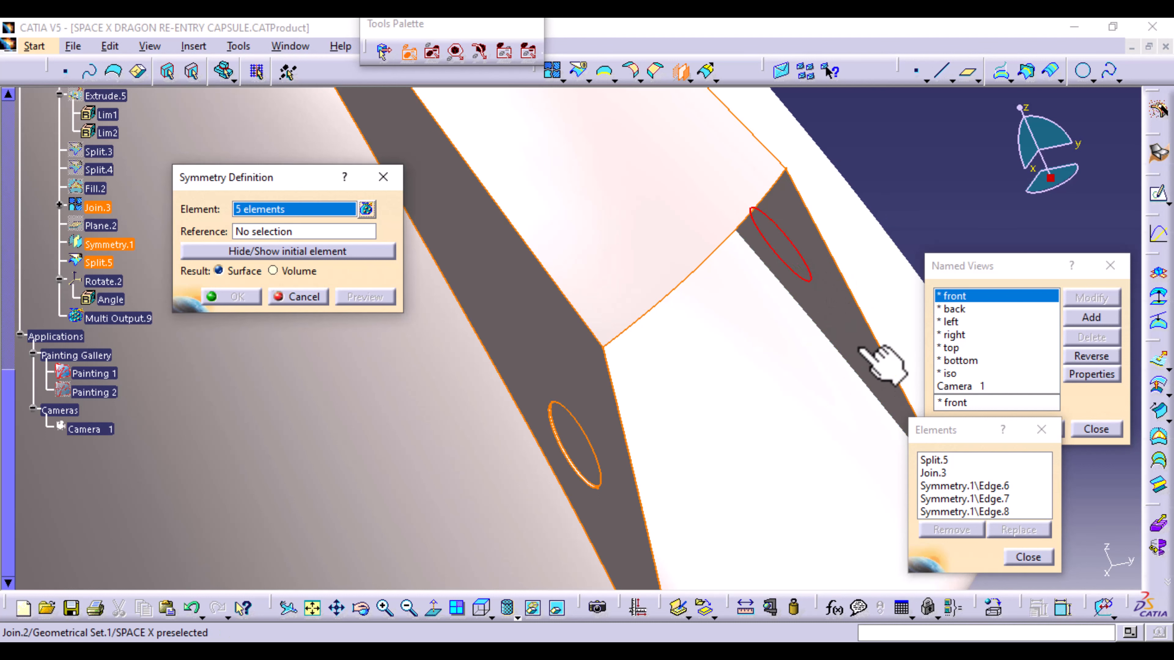
{"action": "right_click", "coordinate": [970, 512]}
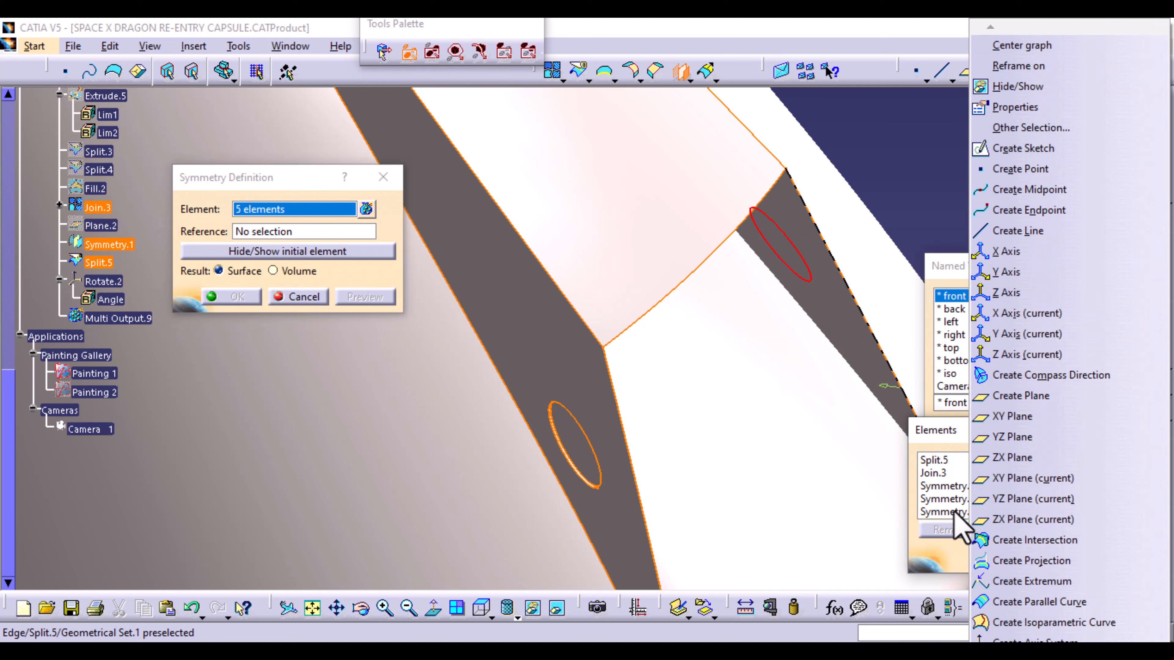
{"action": "left_click", "coordinate": [955, 511]}
{"action": "left_click", "coordinate": [962, 529]}
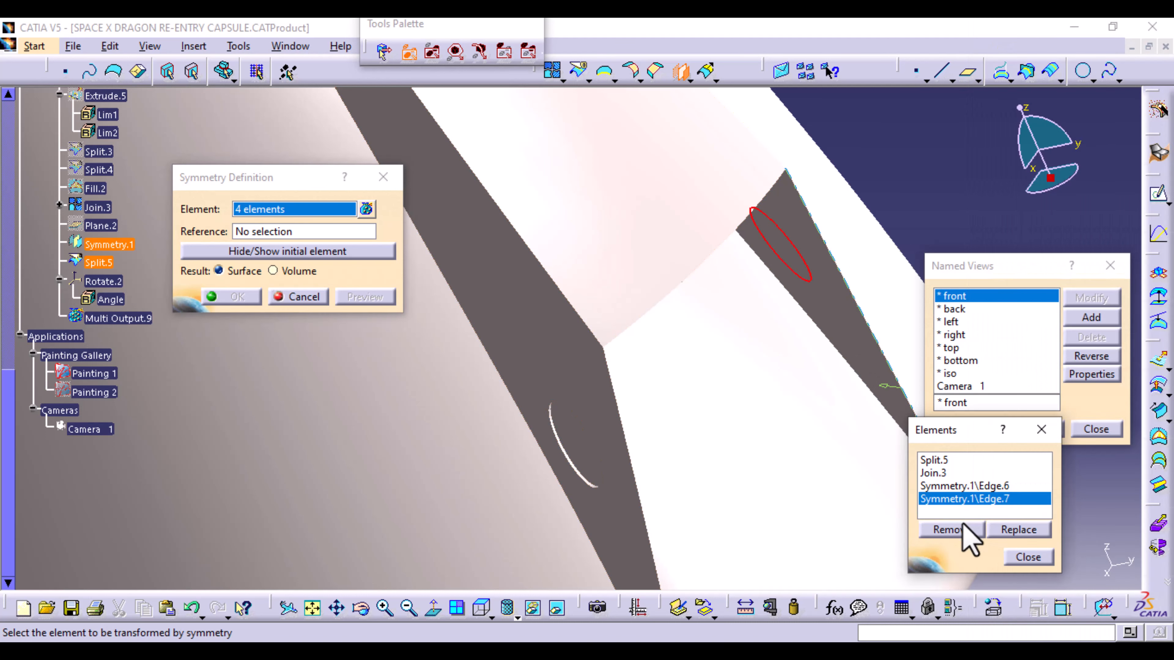
{"action": "left_click", "coordinate": [959, 528]}
{"action": "left_click", "coordinate": [964, 486]}
{"action": "left_click", "coordinate": [959, 529]}
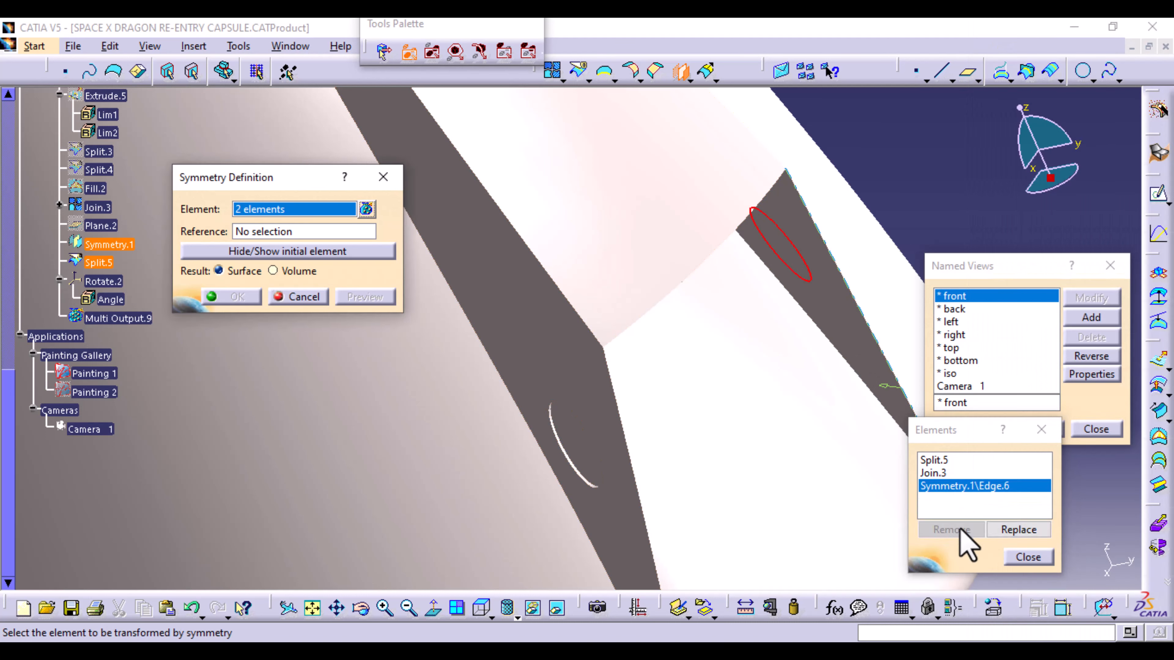
- Add Join.2 and the opposite hole surface Symmetry.1 to the symmetry elements and finish the element list
{"action": "left_click", "coordinate": [844, 328]}
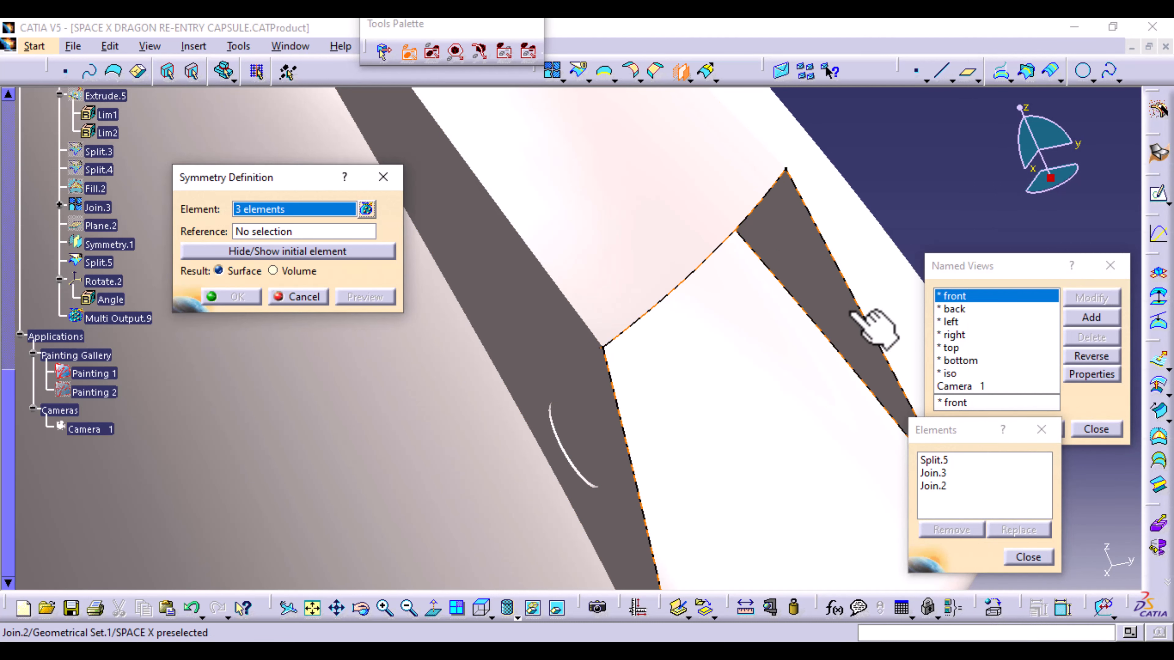
{"action": "middle_click_drag", "start_coordinate": [865, 254], "coordinate": [865, 394]}
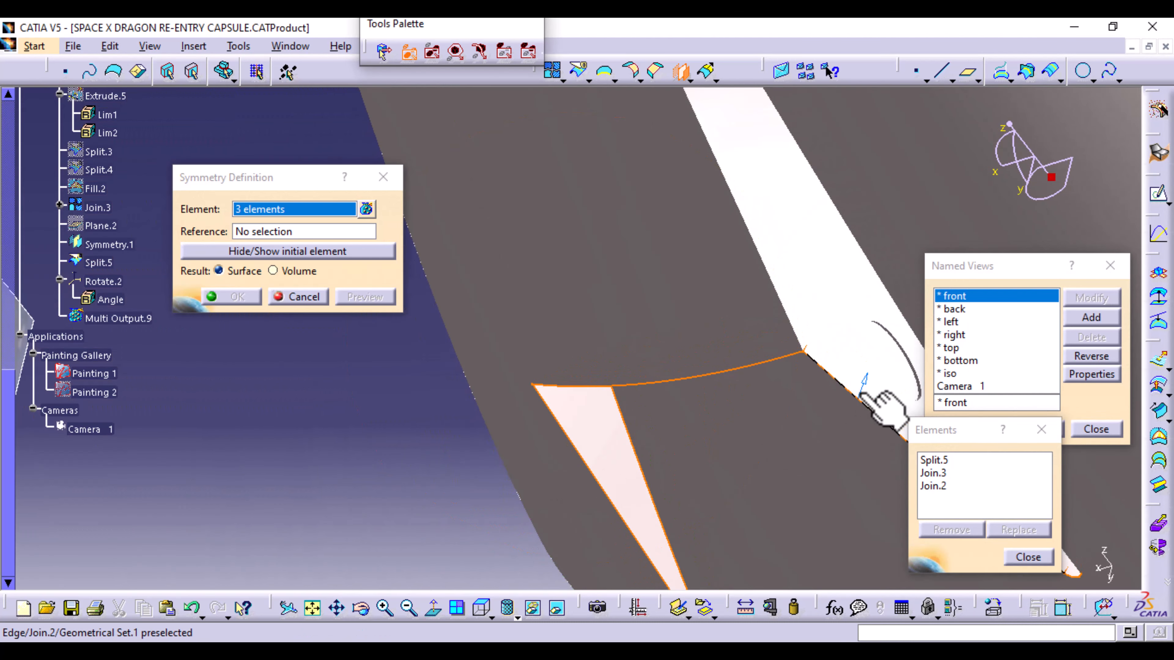
{"action": "left_click", "coordinate": [888, 361]}
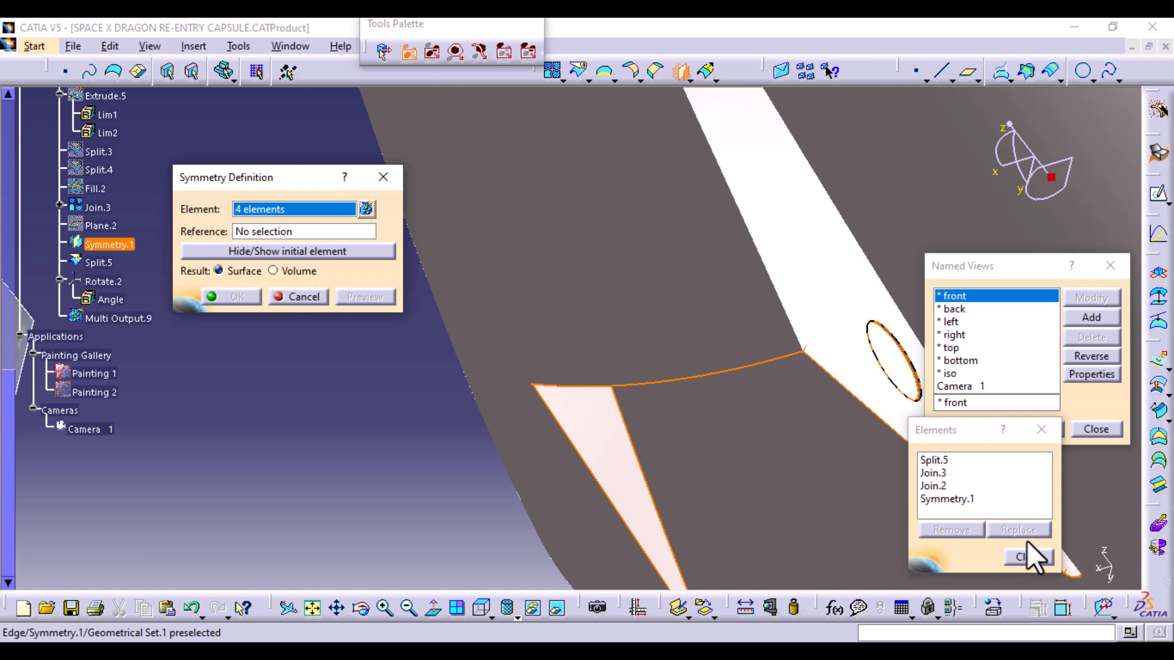
{"action": "left_click", "coordinate": [1028, 557]}
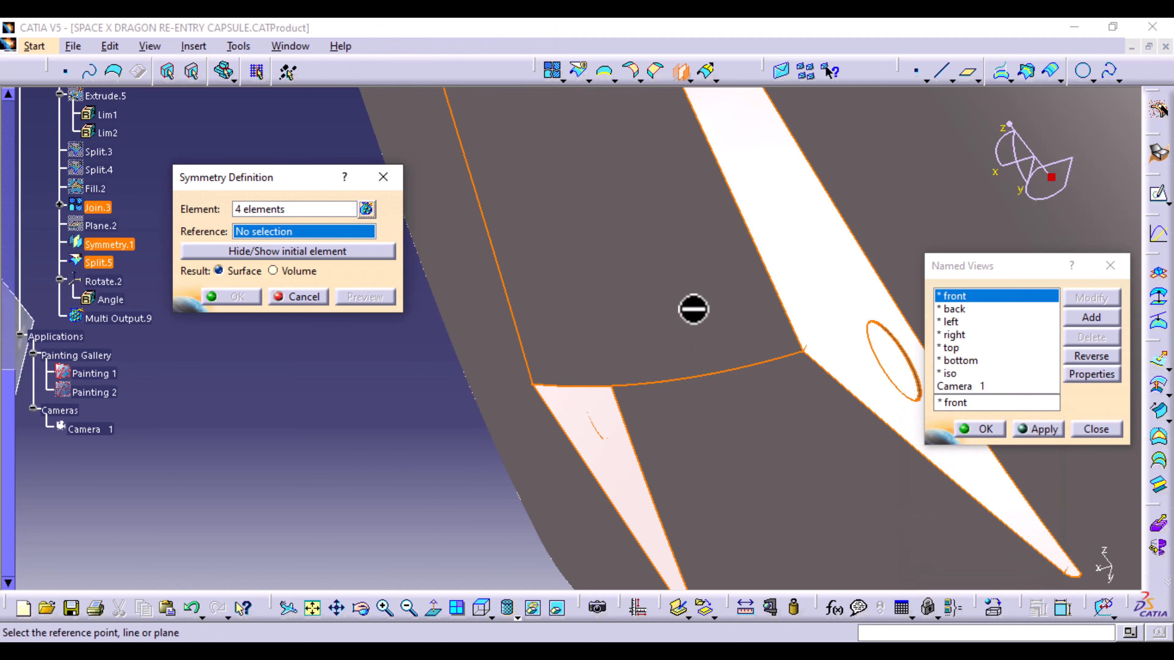
- Mirror the four selected surfaces about plane Face.1 of the rotated axis system Rotate.2
{"action": "middle_click_drag", "start_coordinate": [694, 308], "coordinate": [747, 527], "text": "ctrl"}
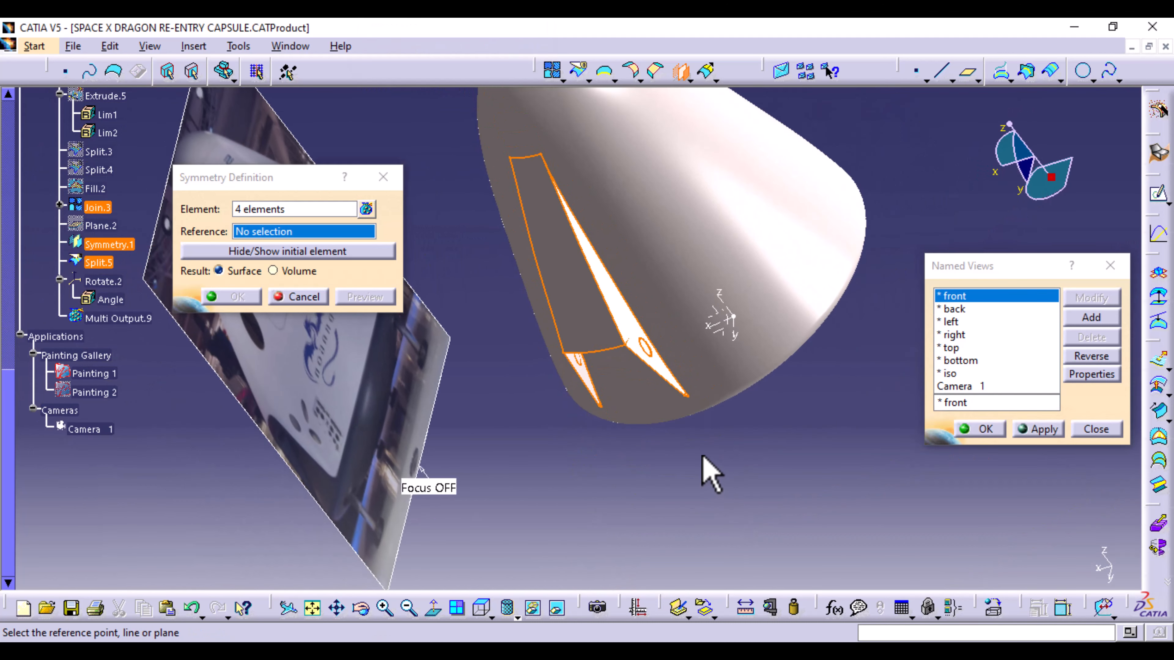
{"action": "left_click", "coordinate": [733, 319]}
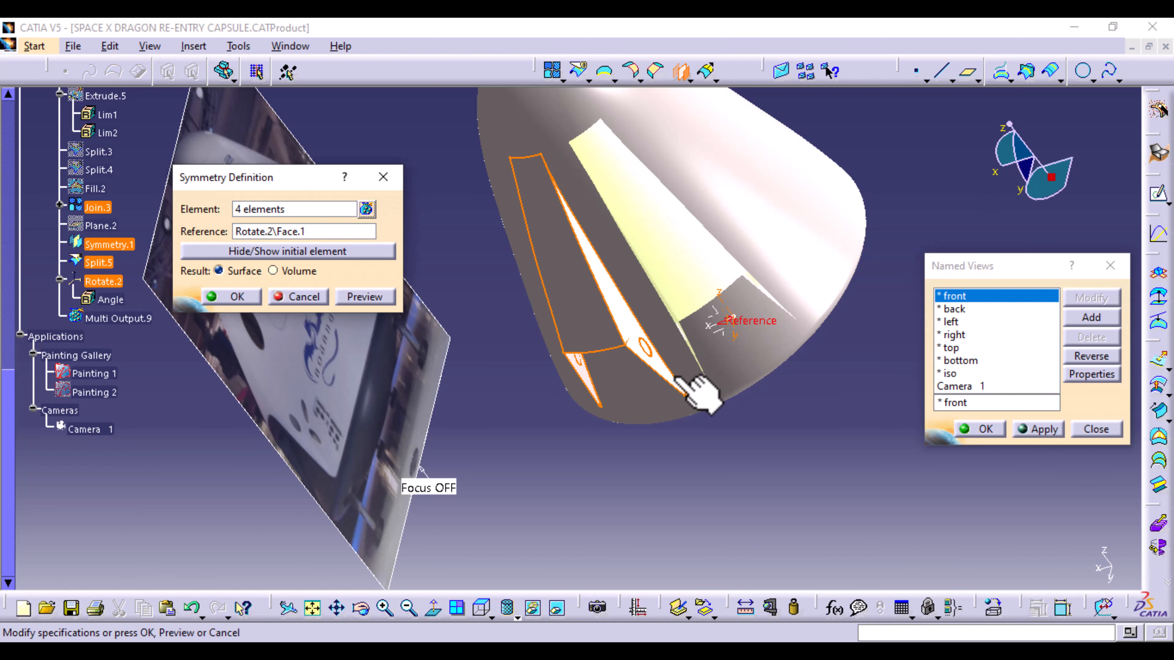
{"action": "middle_click_drag", "start_coordinate": [669, 497], "coordinate": [649, 351]}
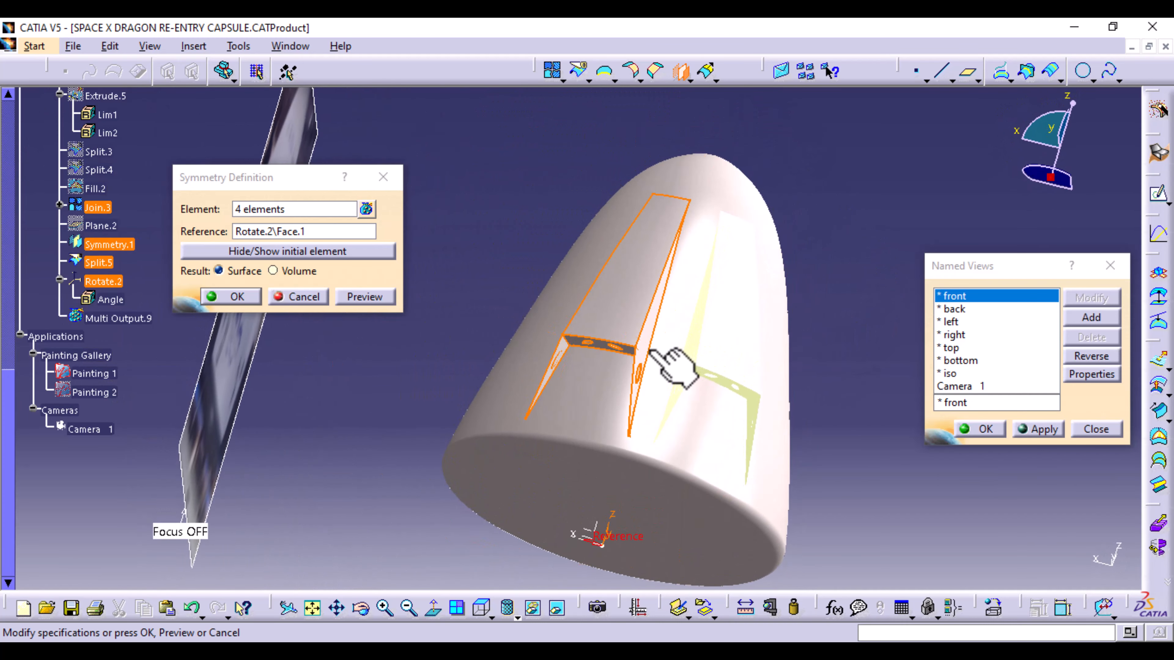
{"action": "left_click", "coordinate": [242, 297]}
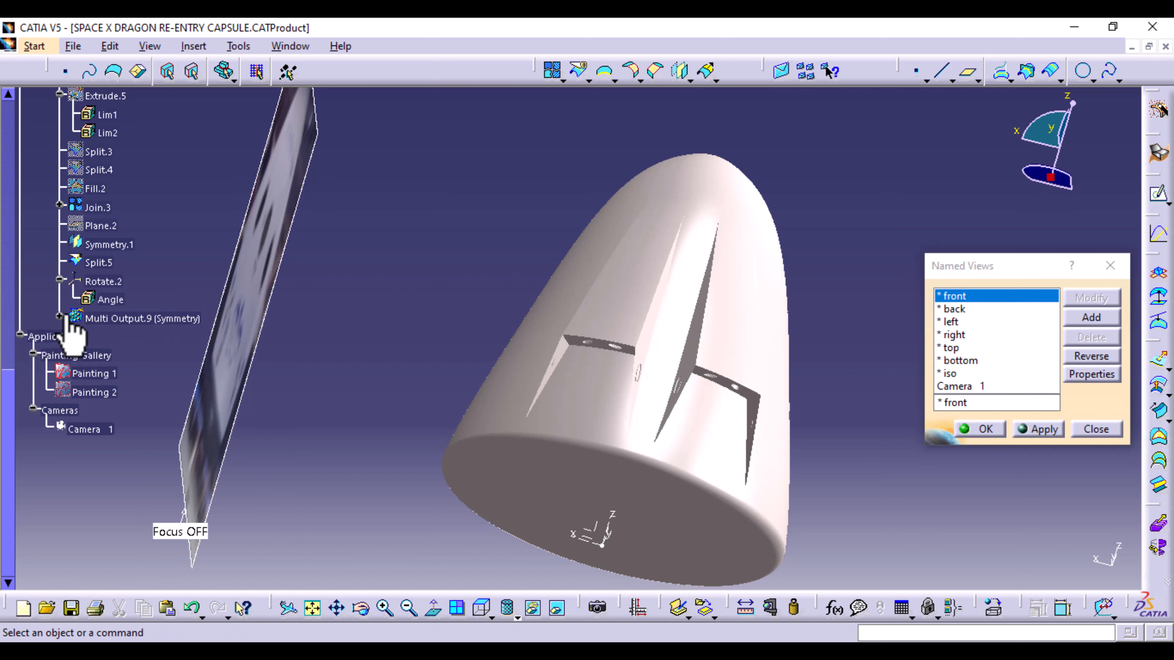
- Inspect the mirrored surfaces in Multi Output.9 and compare the capsule with the reference image in the front view
{"action": "left_click", "coordinate": [60, 318]}
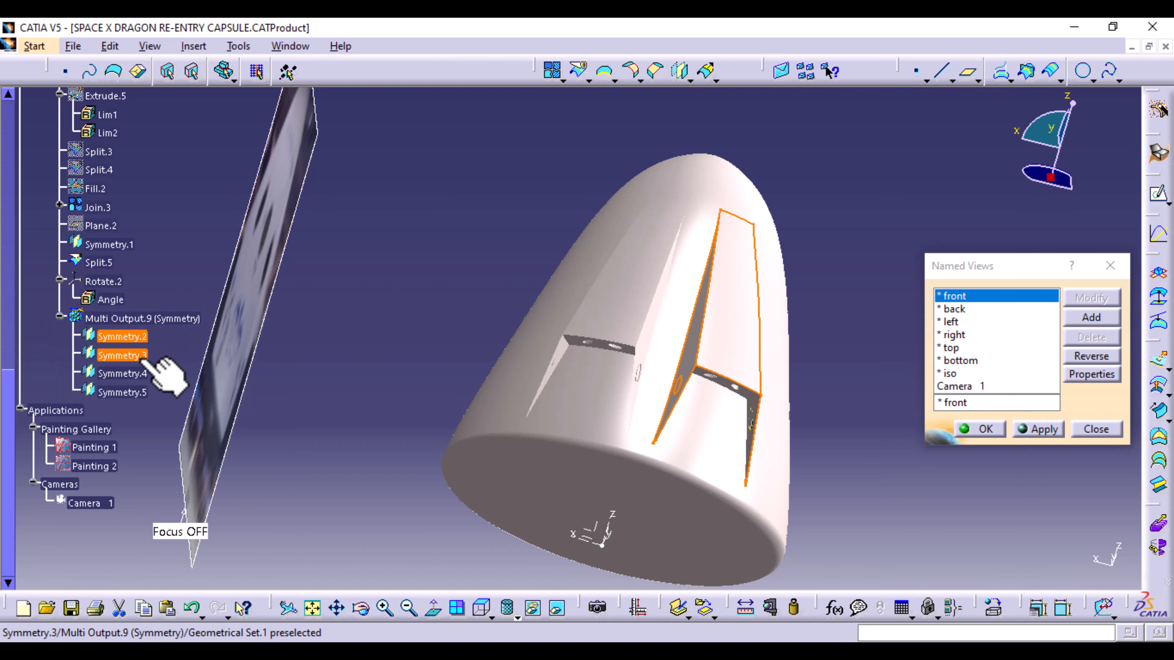
{"action": "left_click", "coordinate": [139, 355]}
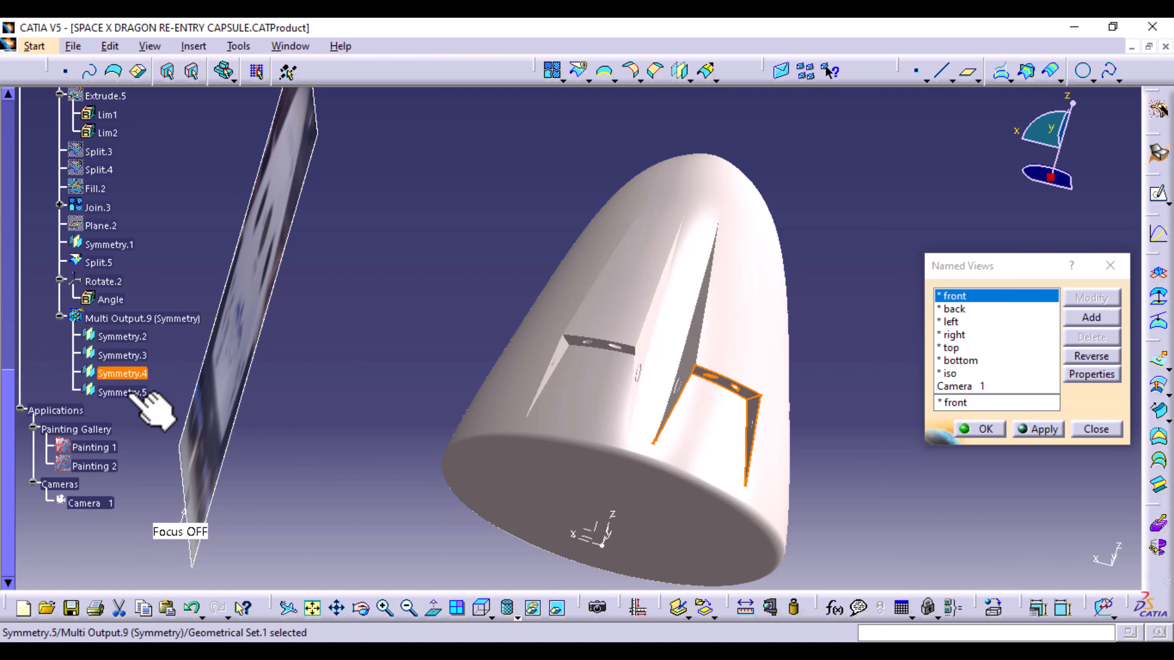
{"action": "left_click", "coordinate": [387, 347]}
{"action": "middle_click_drag", "start_coordinate": [474, 229], "coordinate": [600, 467]}
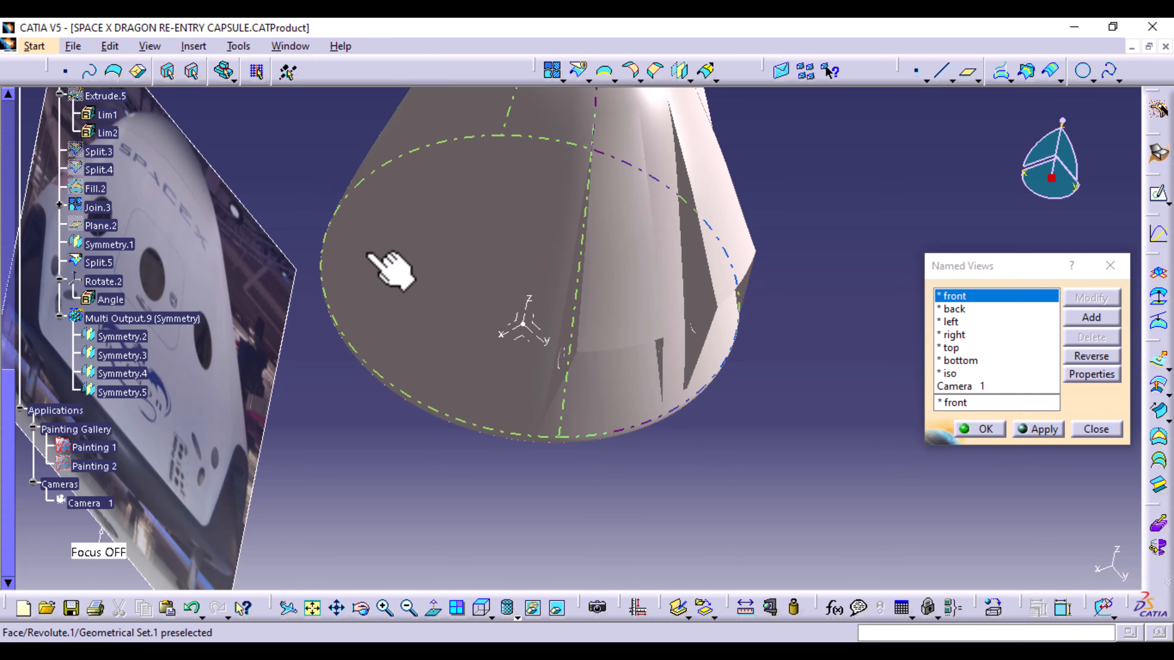
{"action": "middle_click_drag", "start_coordinate": [387, 262], "coordinate": [458, 439]}
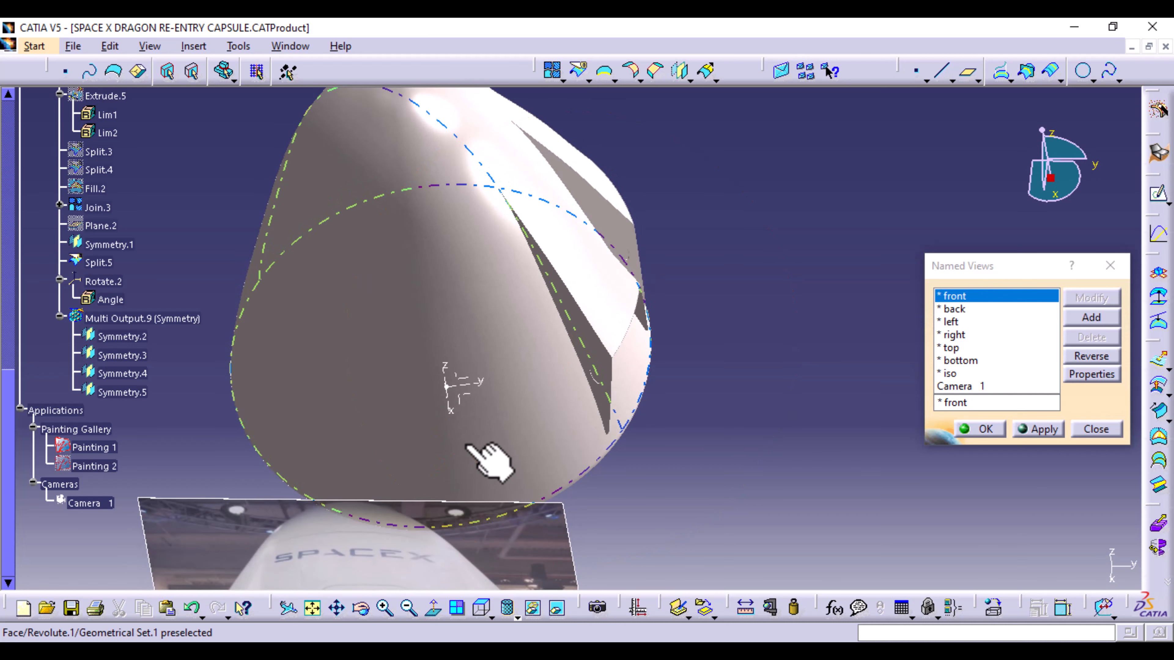
{"action": "middle_click_drag", "start_coordinate": [519, 383], "coordinate": [536, 450]}
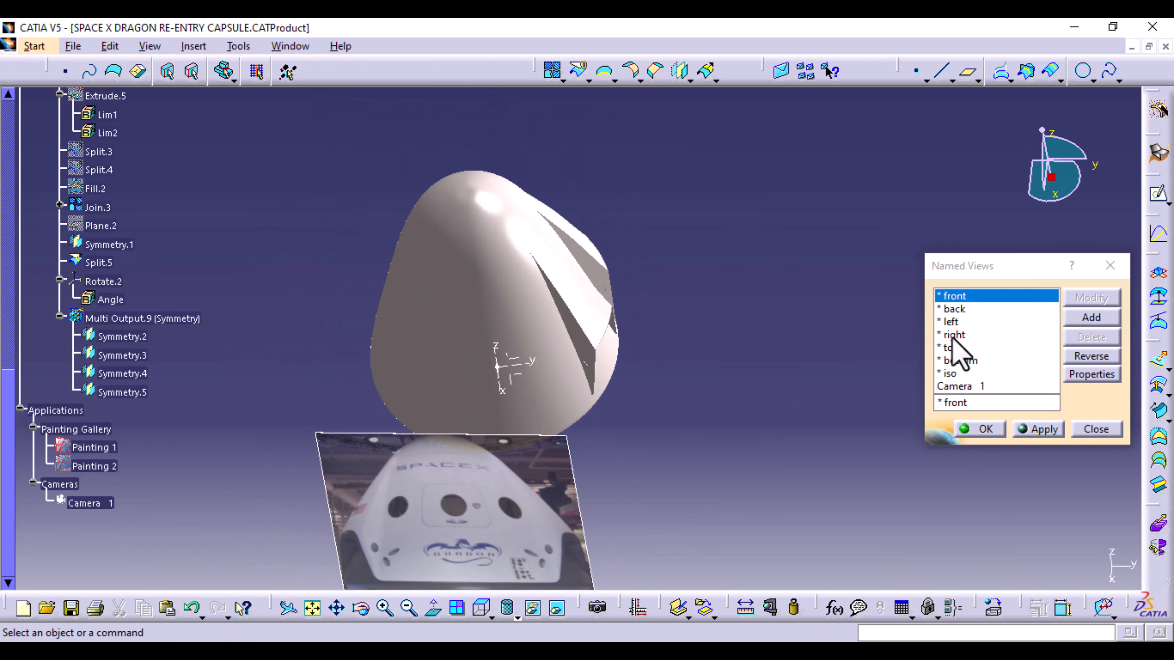
{"action": "left_click", "coordinate": [962, 301]}
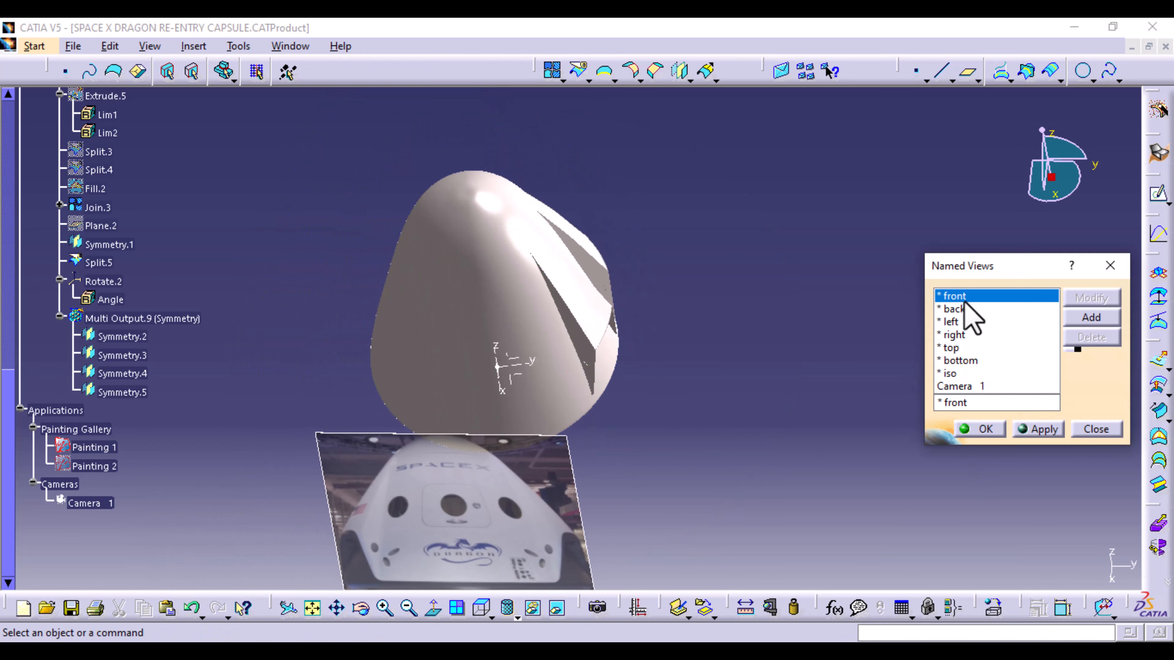
{"action": "left_click", "coordinate": [1042, 430]}
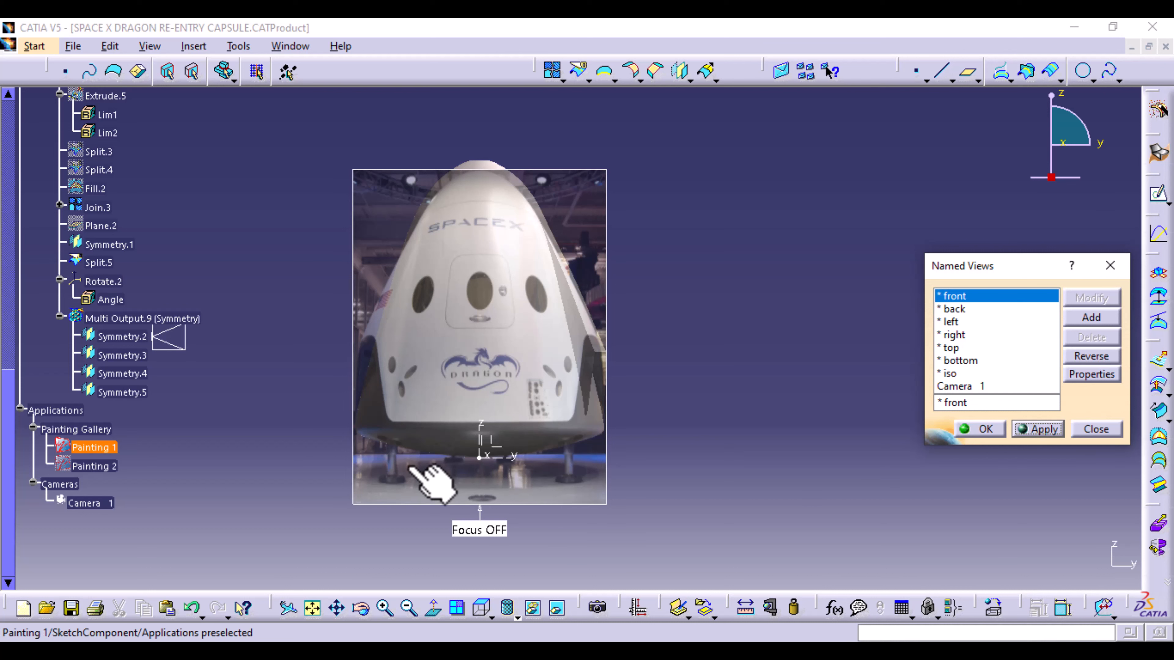
- Hide the rotated axis system Rotate.2 and show Axis System.1
{"action": "left_click", "coordinate": [103, 282]}
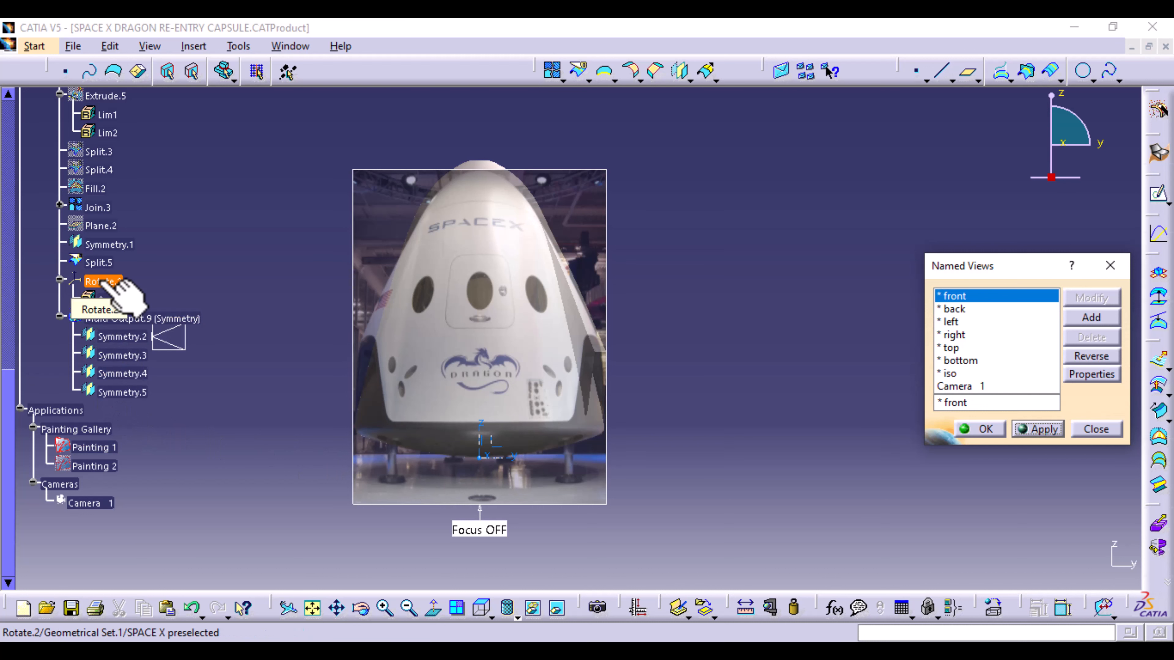
{"action": "right_click", "coordinate": [104, 282]}
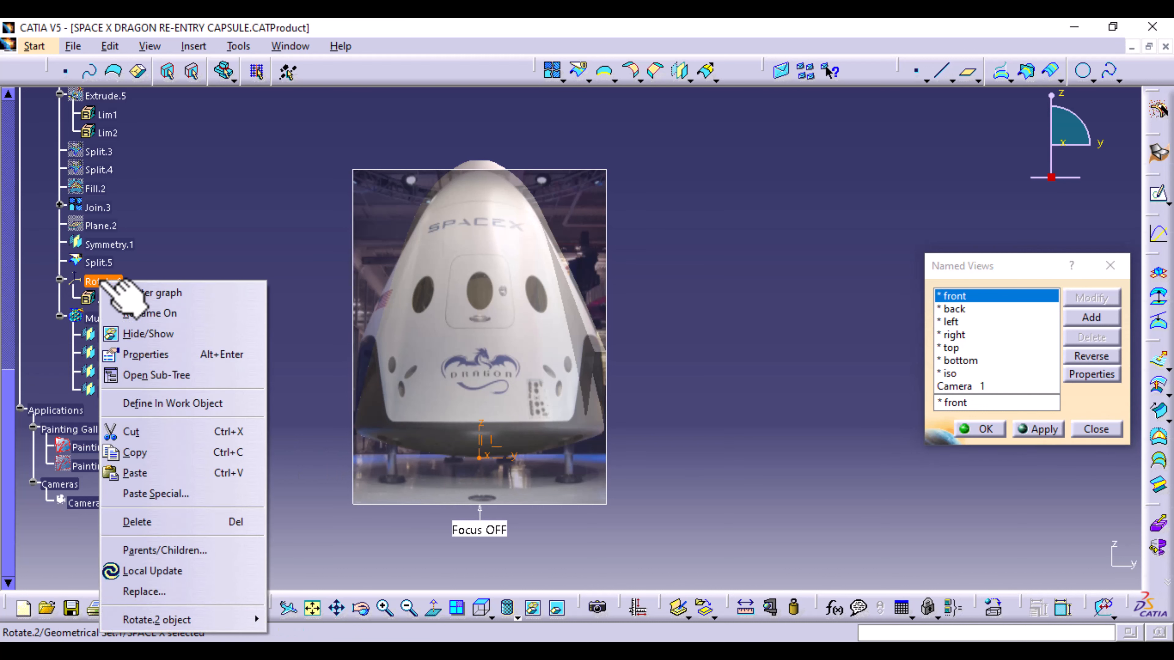
{"action": "left_click", "coordinate": [154, 342]}
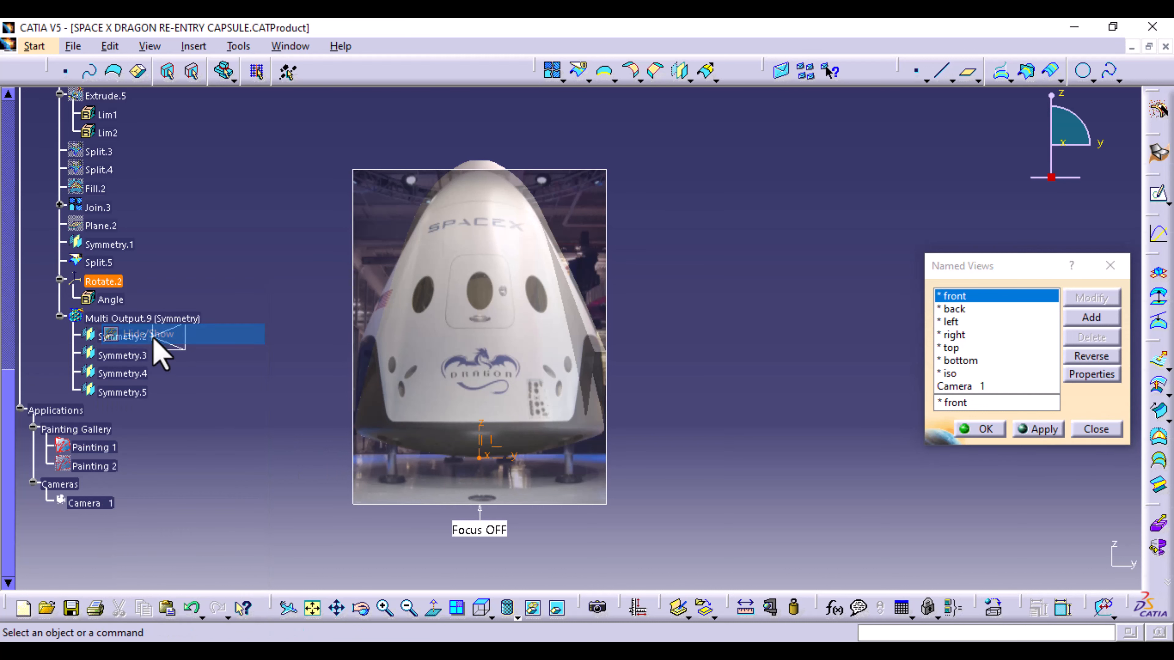
{"action": "left_click", "coordinate": [60, 318]}
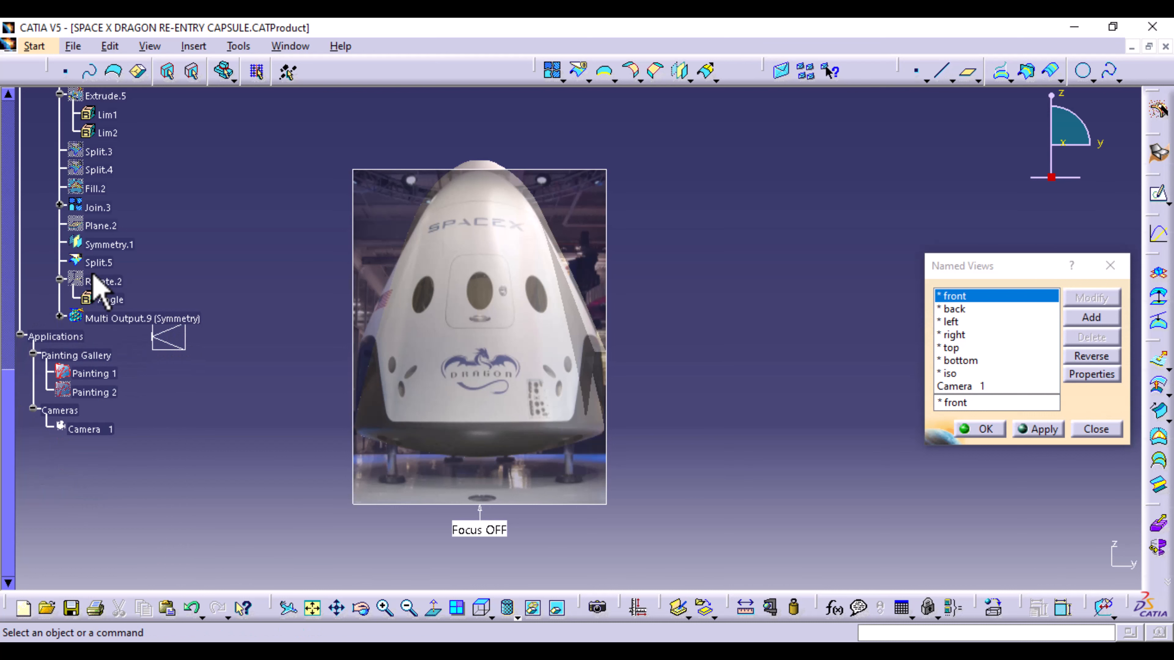
{"action": "scroll", "coordinate": [97, 288], "scroll_direction": "up", "scroll_amount": 10}
{"action": "scroll", "coordinate": [92, 274], "scroll_direction": "up", "scroll_amount": 3}
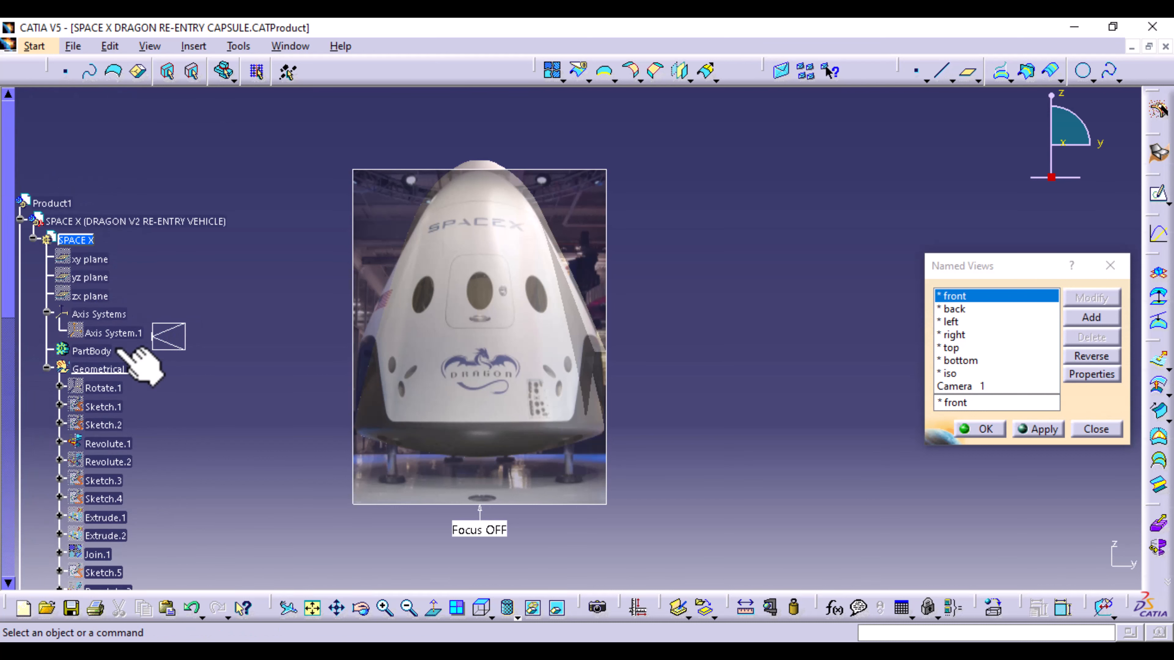
{"action": "right_click", "coordinate": [122, 333]}
{"action": "left_click", "coordinate": [165, 345]}
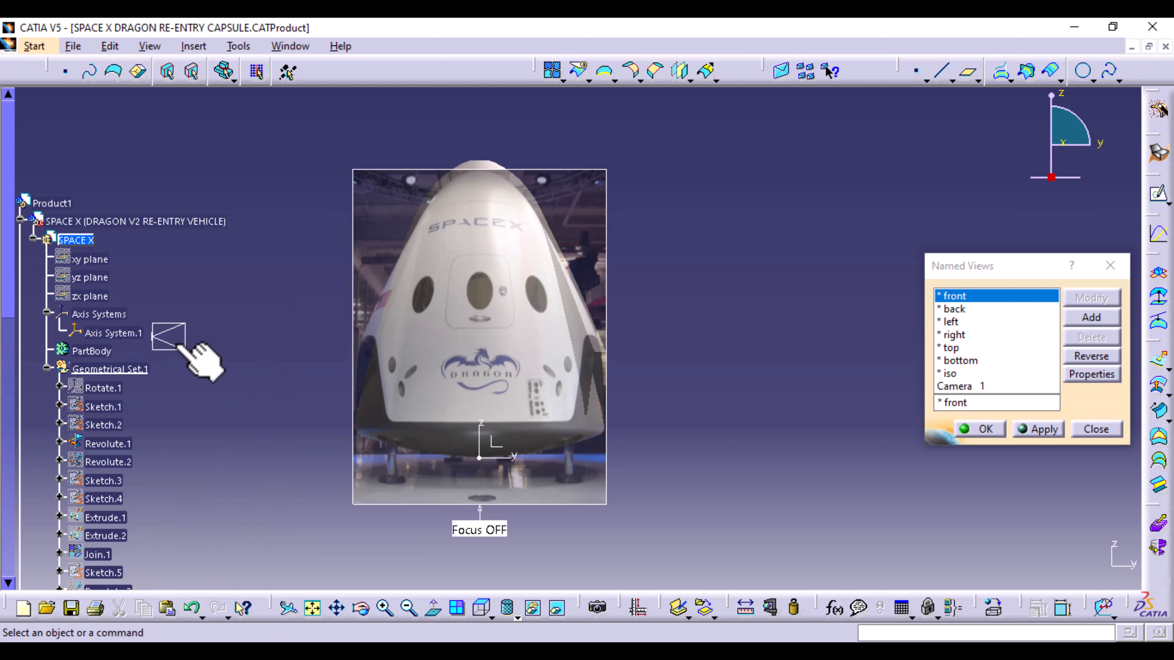
{"action": "middle_click_drag", "start_coordinate": [665, 289], "coordinate": [597, 342]}
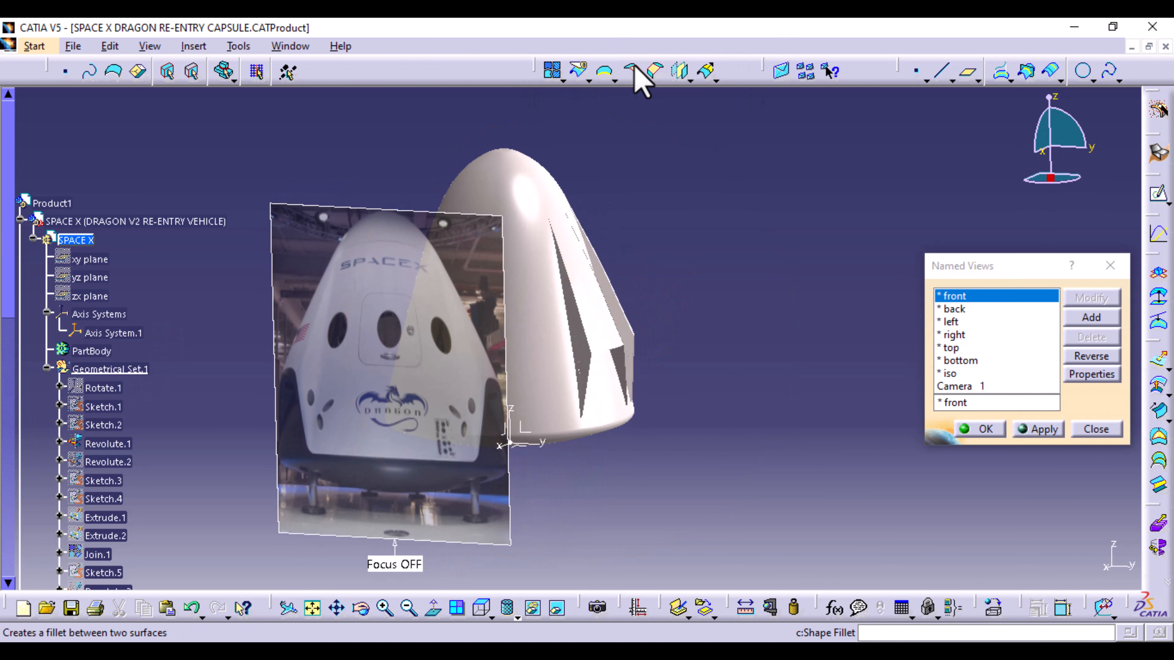
{"action": "left_click", "coordinate": [681, 71]}
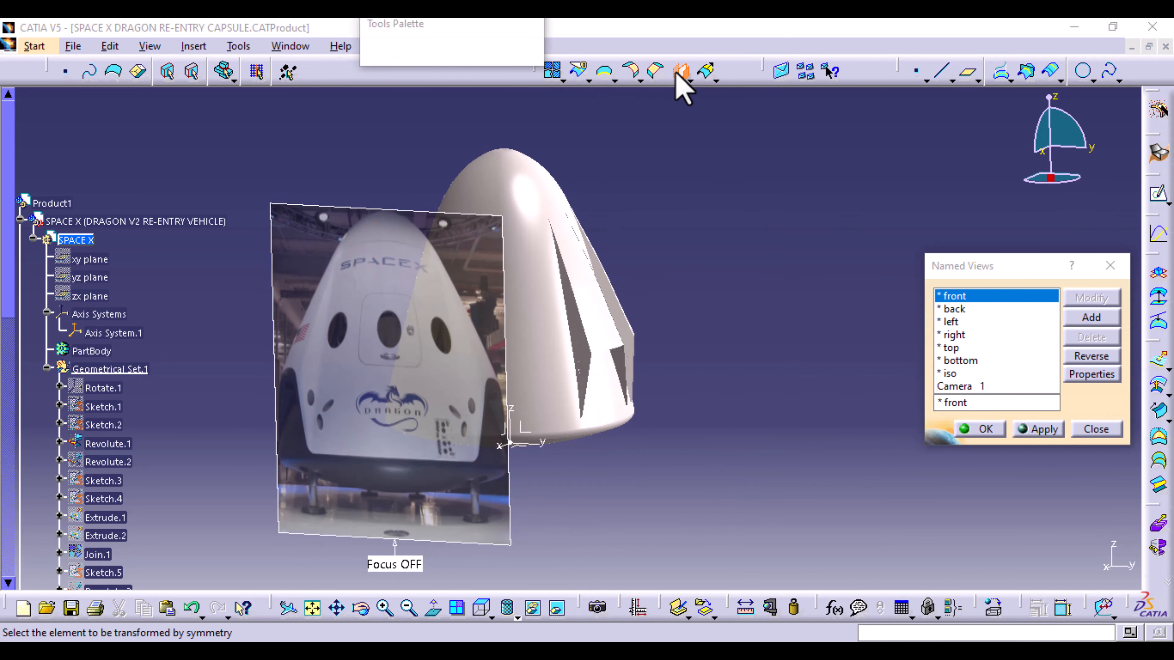
{"action": "left_click", "coordinate": [580, 346]}
{"action": "middle_click_drag", "start_coordinate": [629, 449], "coordinate": [624, 208], "text": "ctrl"}
{"action": "left_click", "coordinate": [648, 565]}
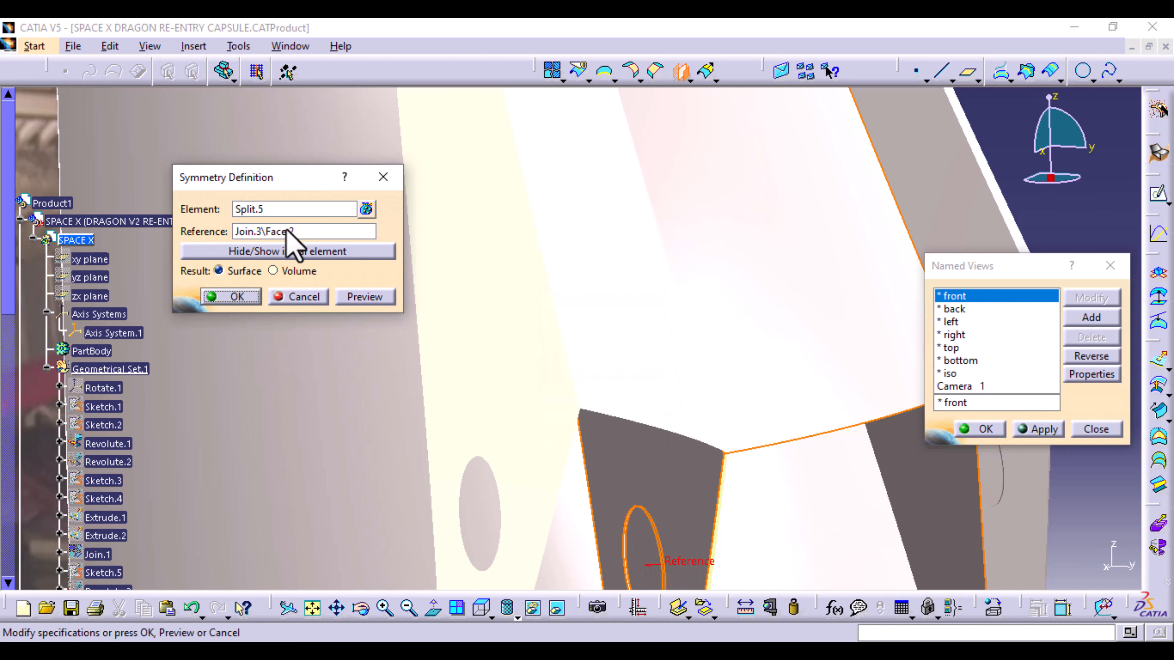
{"action": "left_click", "coordinate": [306, 232]}
{"action": "right_click", "coordinate": [307, 233]}
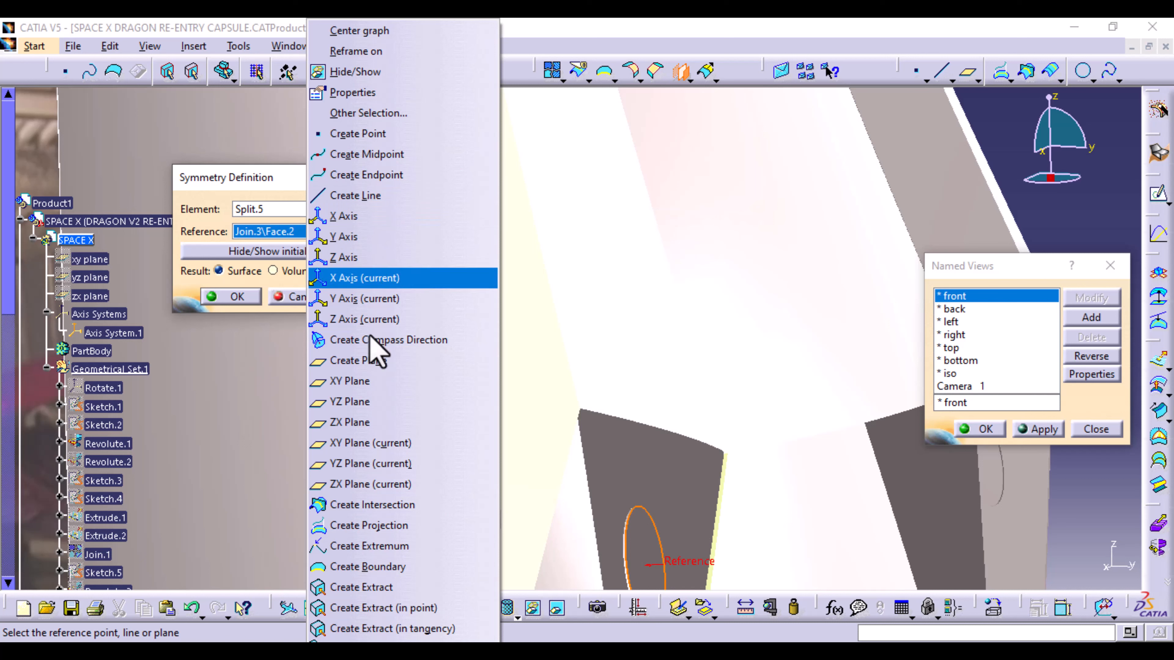
{"action": "left_click", "coordinate": [294, 358]}
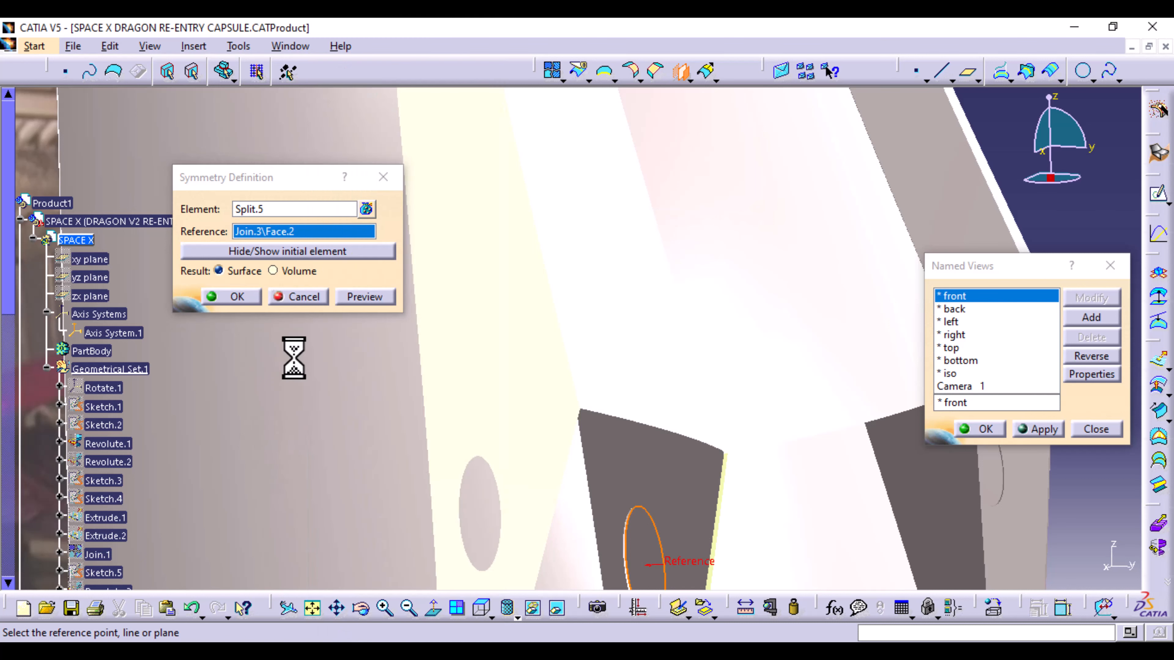
{"action": "left_click", "coordinate": [302, 297]}
- Start a new Symmetry and select Split.5, Join.3, Join.2 and the opposite hole surface Symmetry.1 as its elements
{"action": "middle_click_drag", "start_coordinate": [516, 272], "coordinate": [506, 341]}
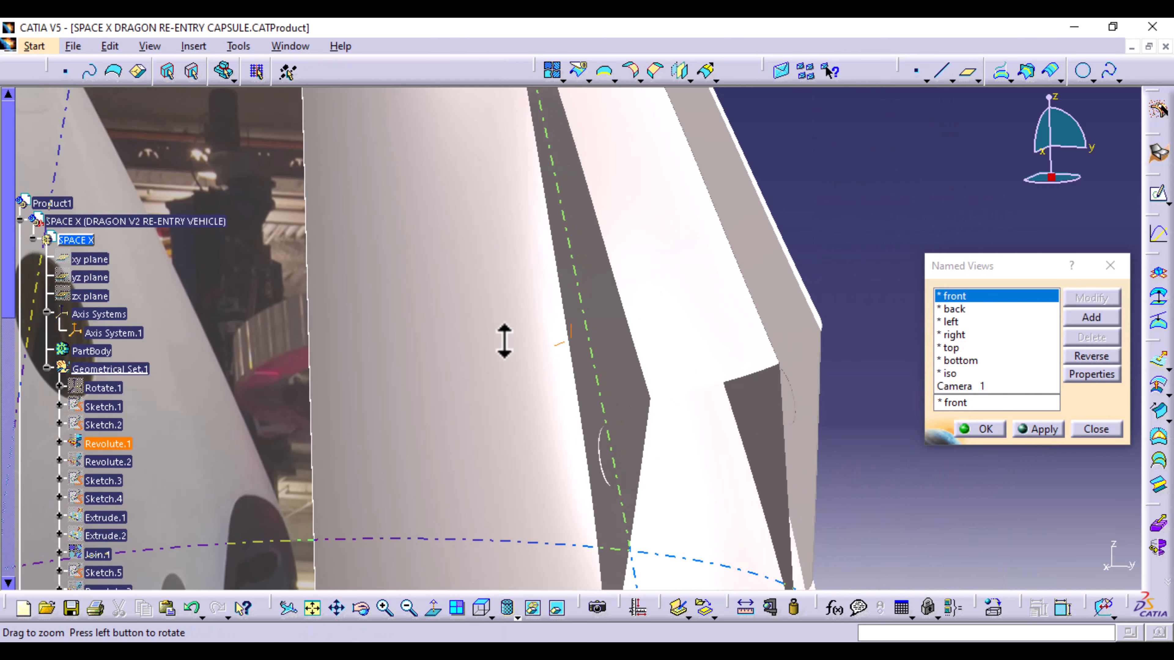
{"action": "left_click", "coordinate": [679, 71]}
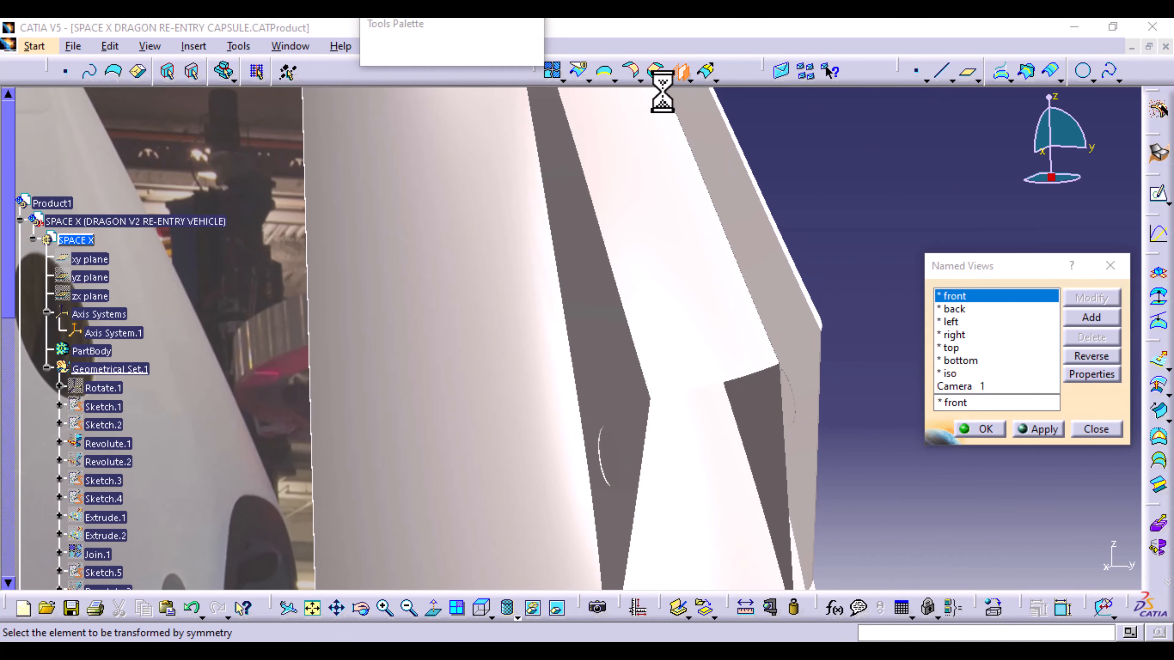
{"action": "left_click", "coordinate": [367, 209]}
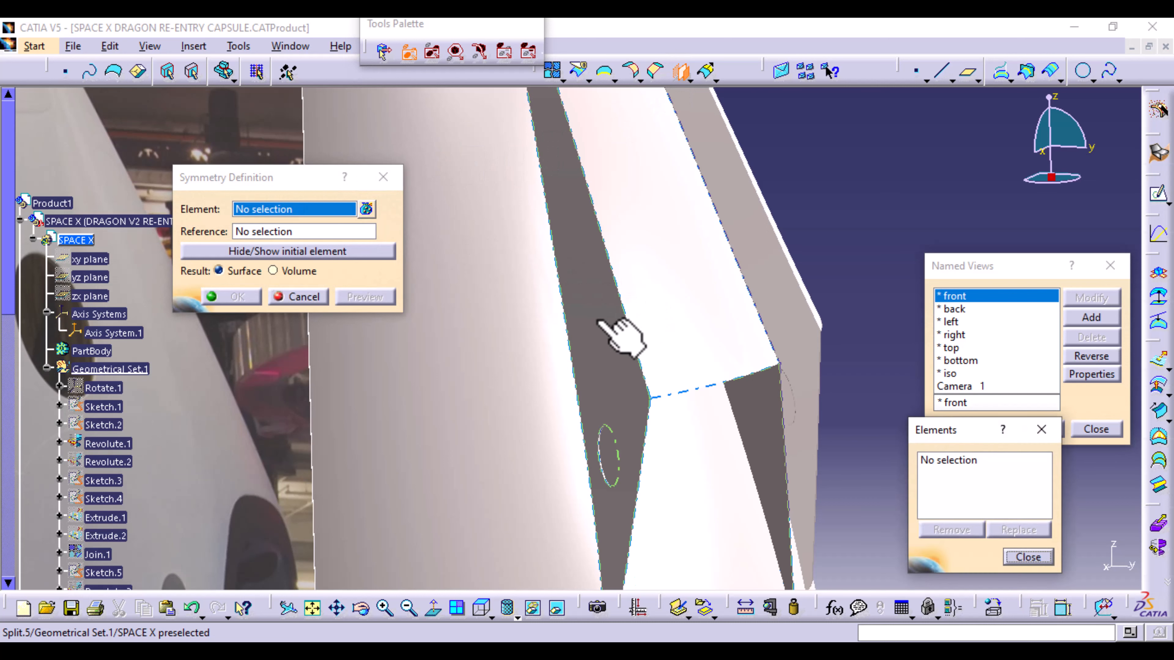
{"action": "left_click", "coordinate": [611, 450]}
{"action": "left_click", "coordinate": [616, 463]}
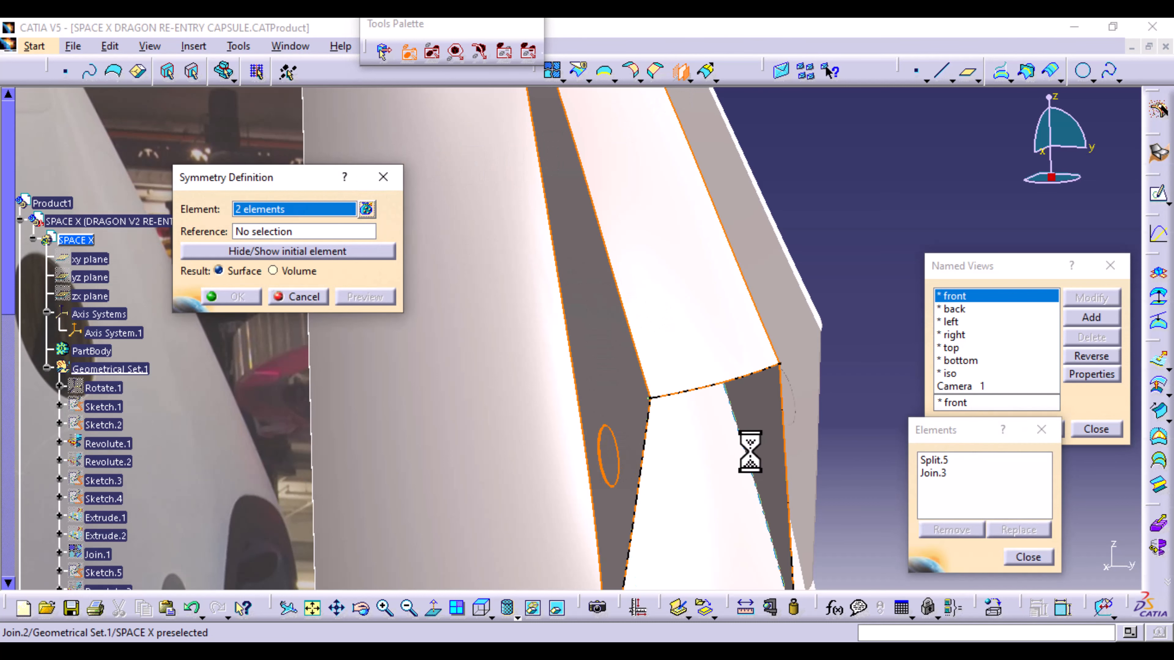
{"action": "left_click", "coordinate": [786, 440]}
{"action": "middle_click_drag", "start_coordinate": [838, 394], "coordinate": [490, 462]}
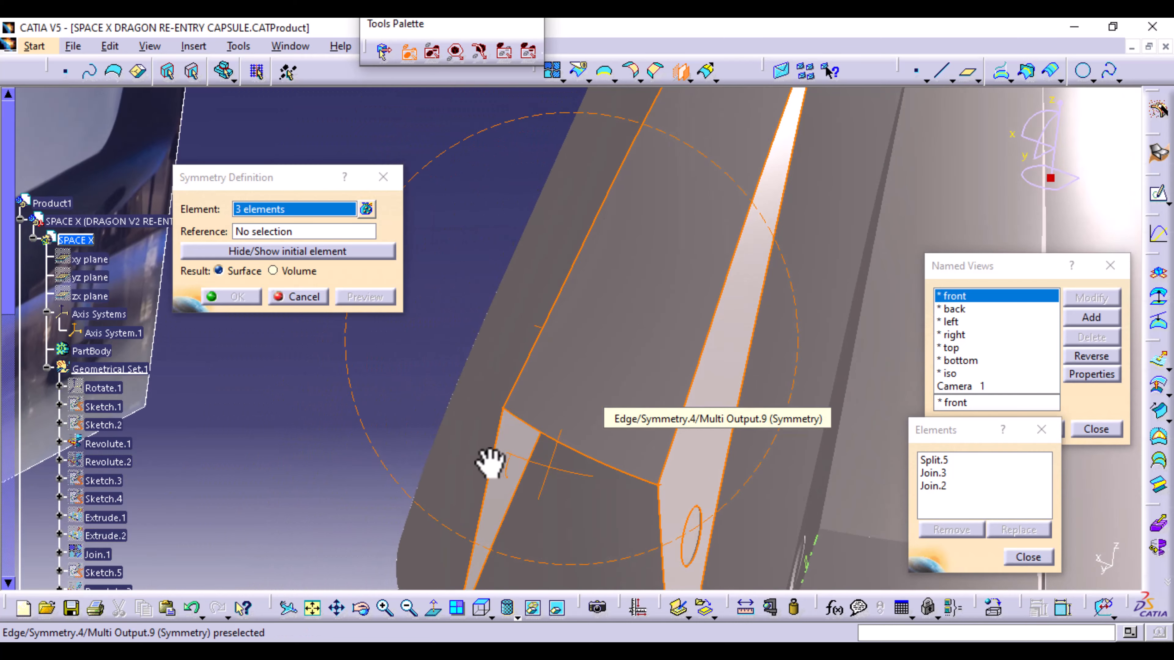
{"action": "left_click", "coordinate": [688, 546]}
{"action": "left_click", "coordinate": [1029, 557]}
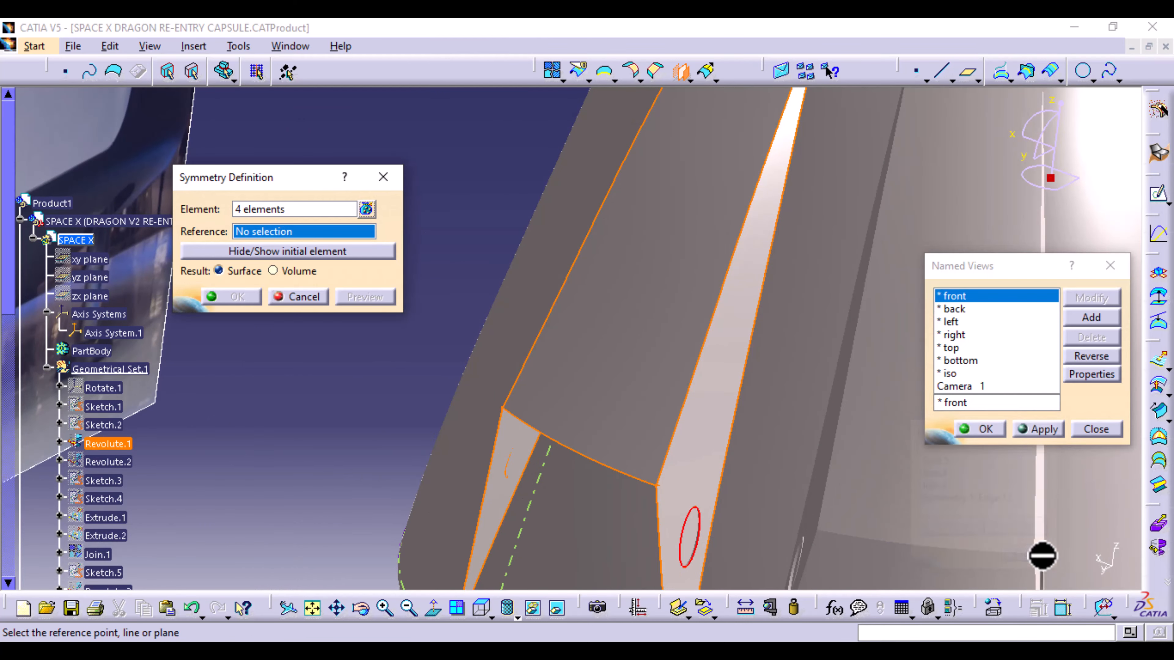
- Mirror the four selected surfaces about the ZX plane of Axis System.1, checking the preview against the reference image in the front view
{"action": "middle_click_drag", "start_coordinate": [600, 412], "coordinate": [647, 587]}
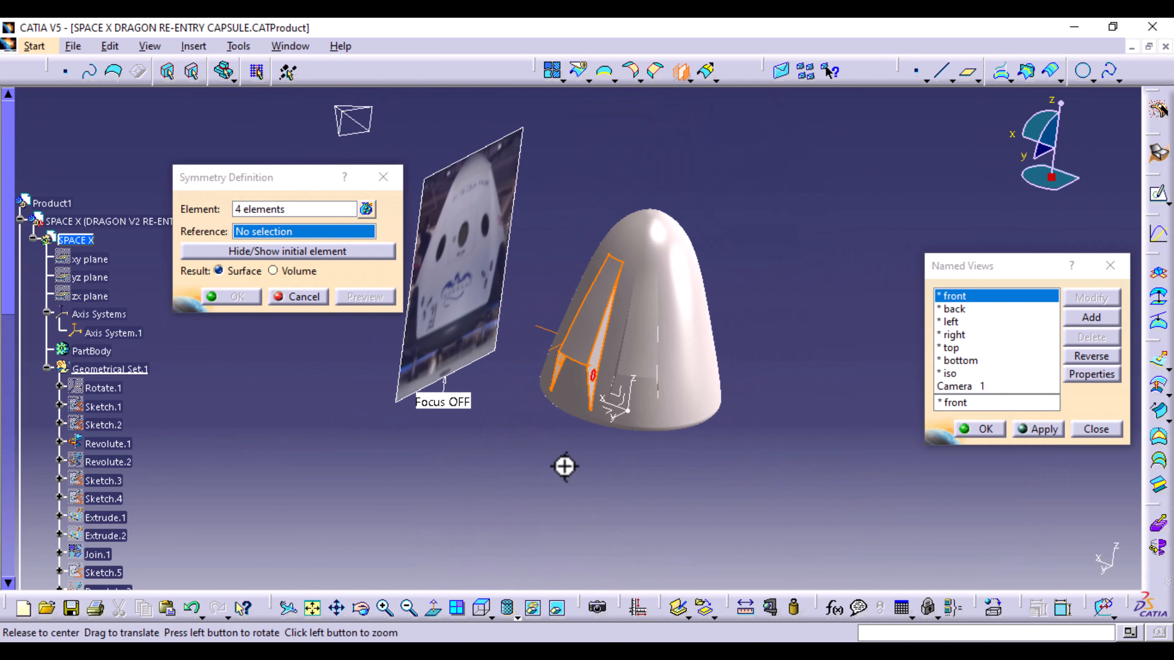
{"action": "middle_click_drag", "start_coordinate": [563, 466], "coordinate": [794, 431]}
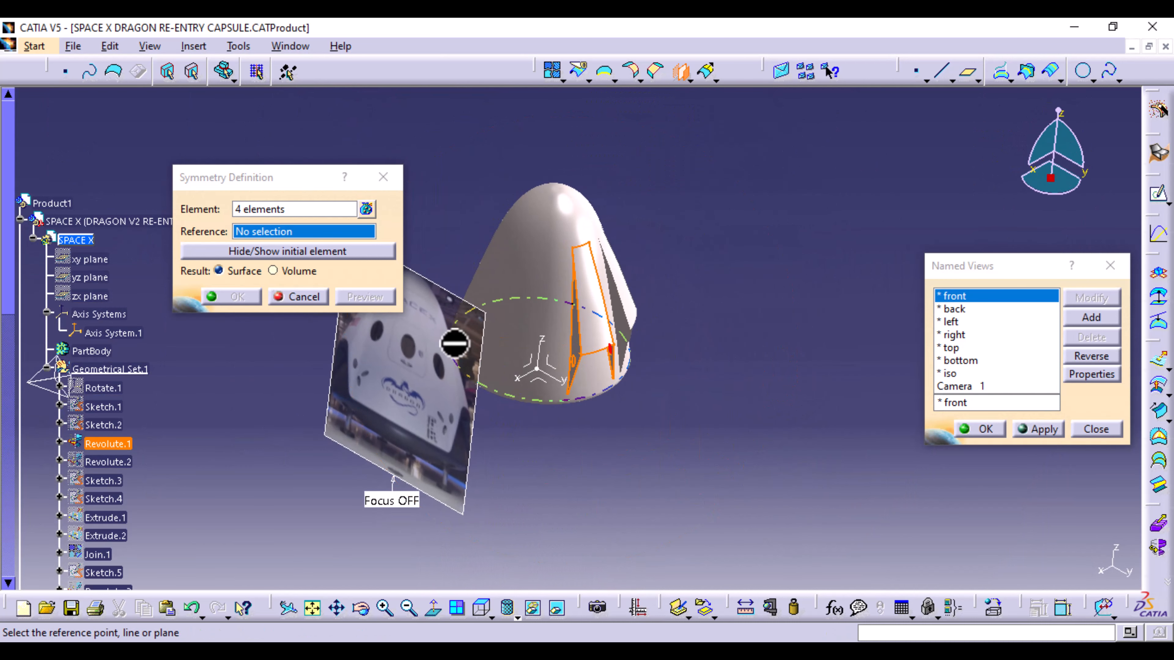
{"action": "left_click", "coordinate": [532, 367]}
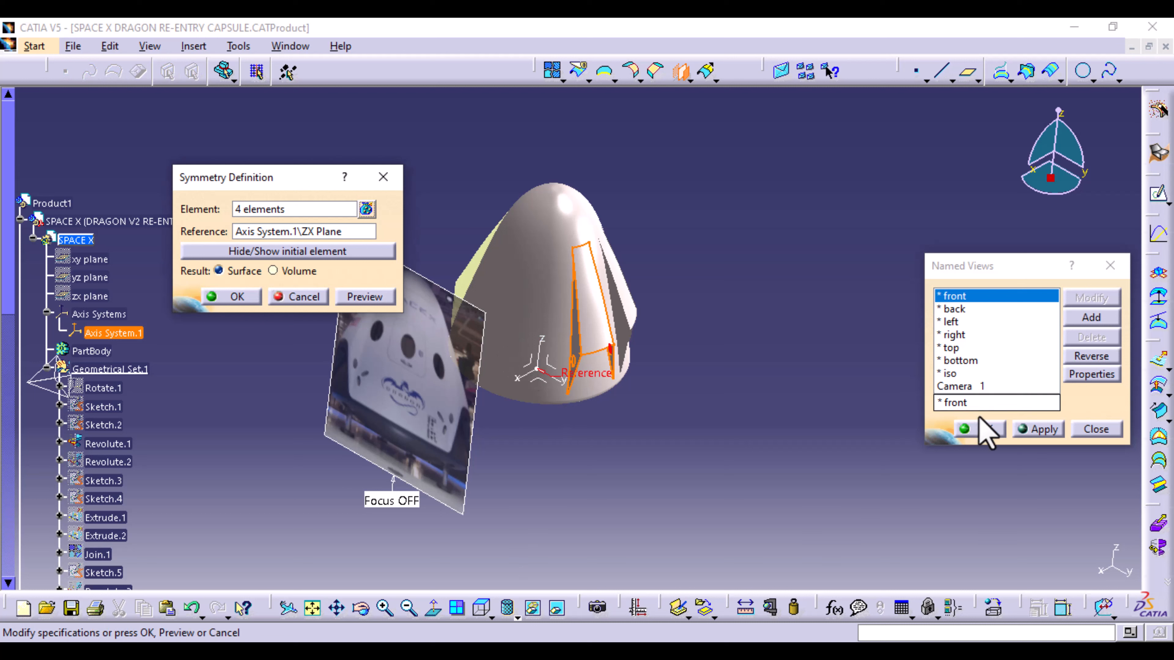
{"action": "left_click", "coordinate": [491, 617]}
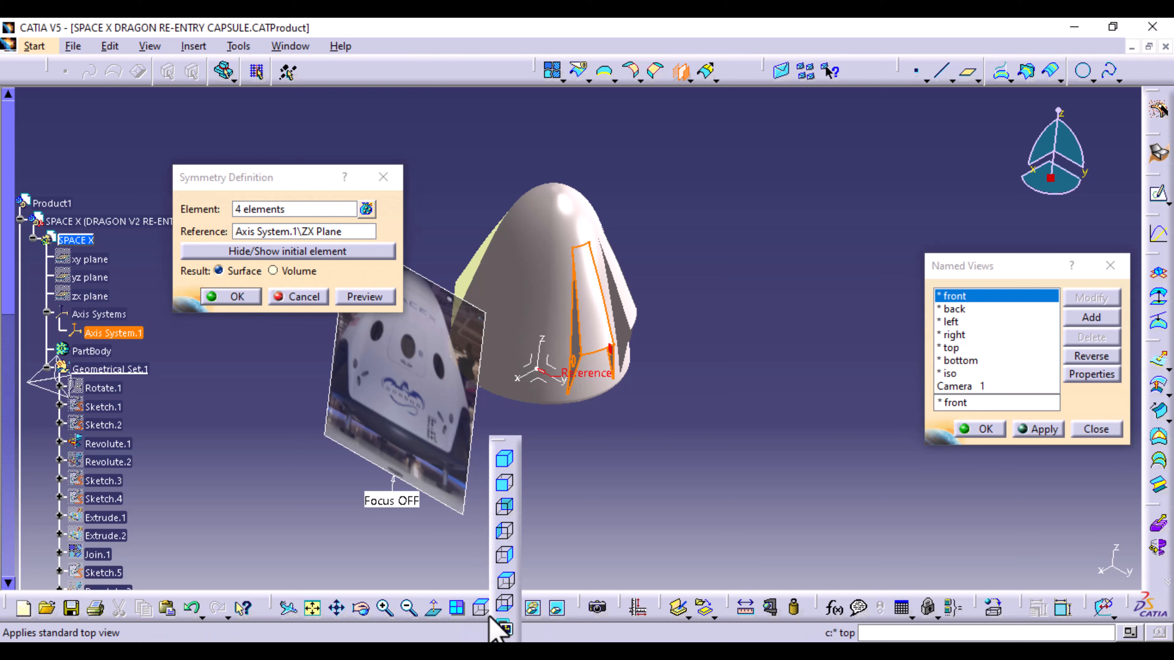
{"action": "left_click", "coordinate": [503, 493]}
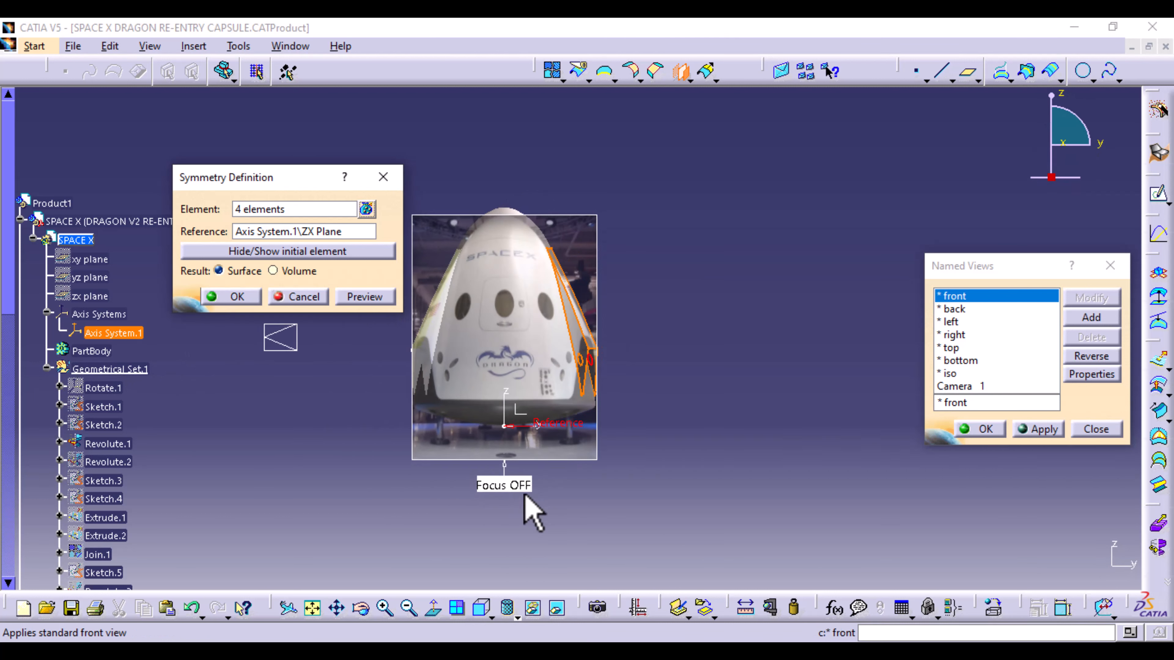
{"action": "middle_click_drag", "start_coordinate": [553, 499], "coordinate": [547, 287]}
{"action": "middle_click_drag", "start_coordinate": [487, 460], "coordinate": [634, 545]}
{"action": "middle_click_drag", "start_coordinate": [407, 440], "coordinate": [443, 472]}
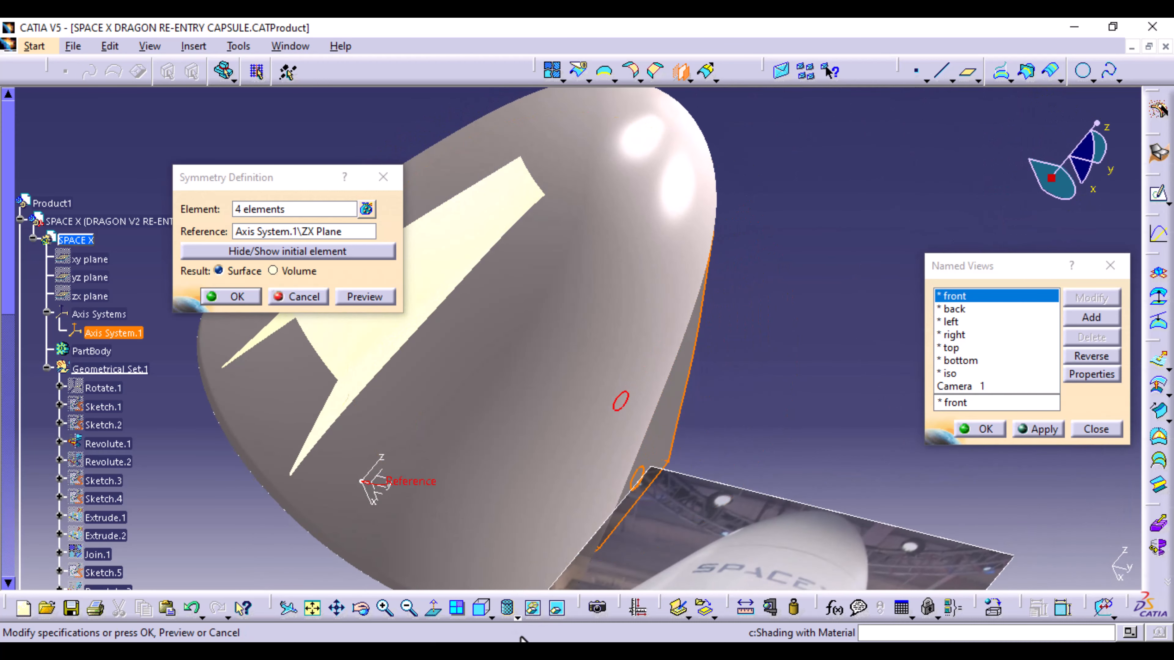
{"action": "left_click", "coordinate": [477, 614]}
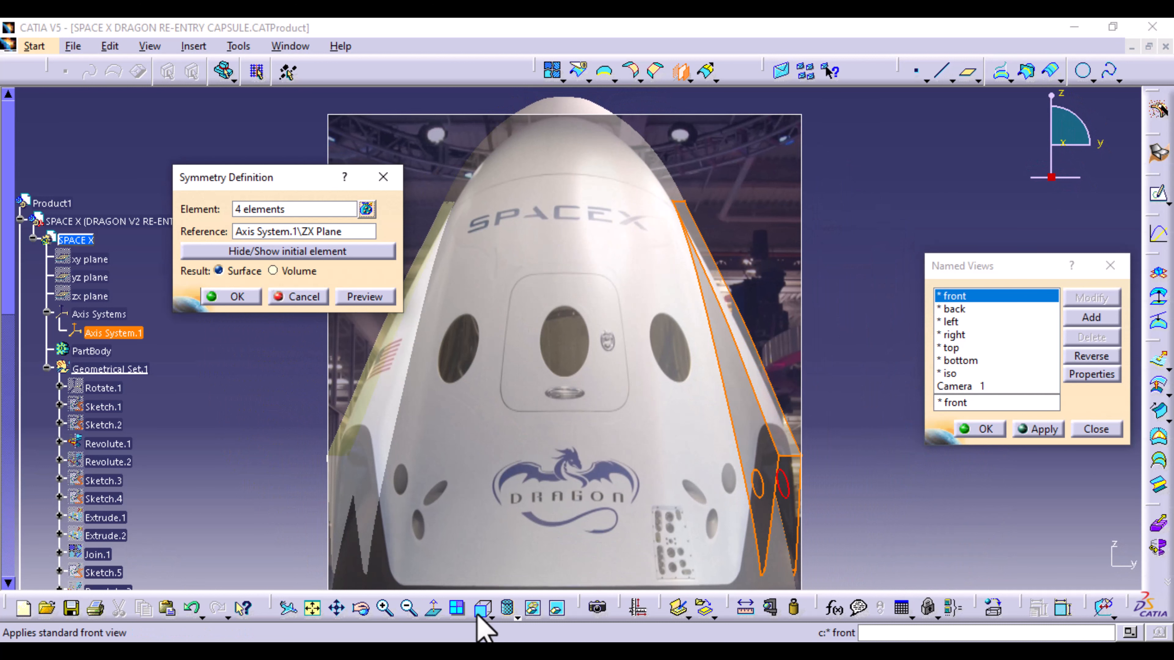
{"action": "middle_click_drag", "start_coordinate": [563, 498], "coordinate": [581, 428]}
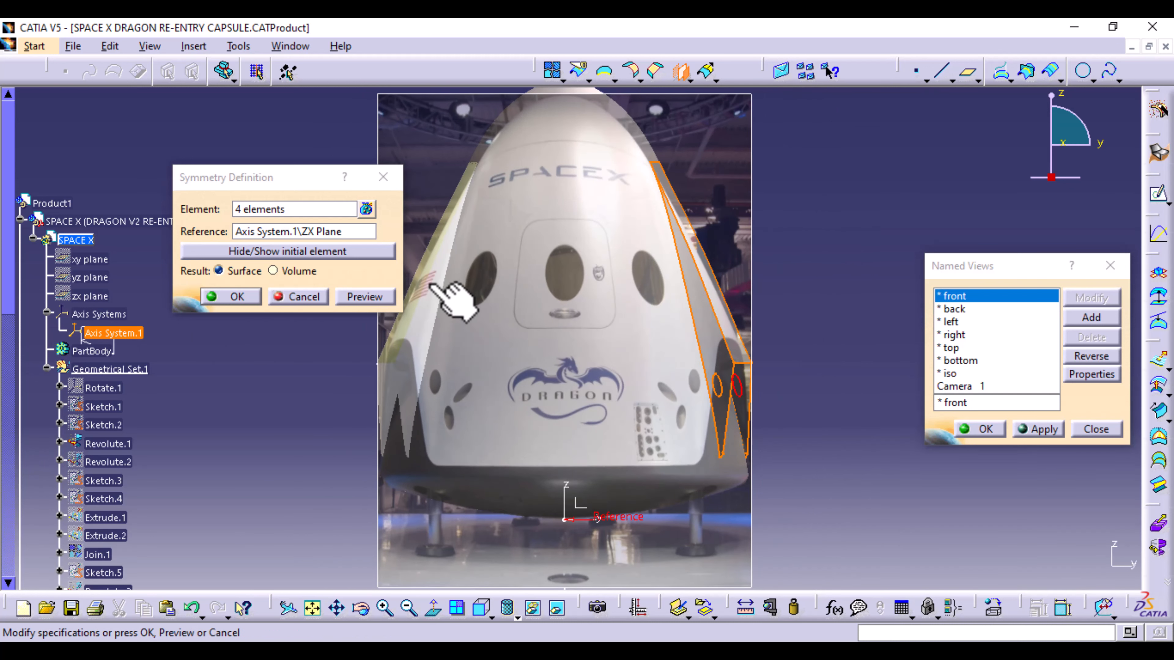
{"action": "left_click", "coordinate": [252, 297]}
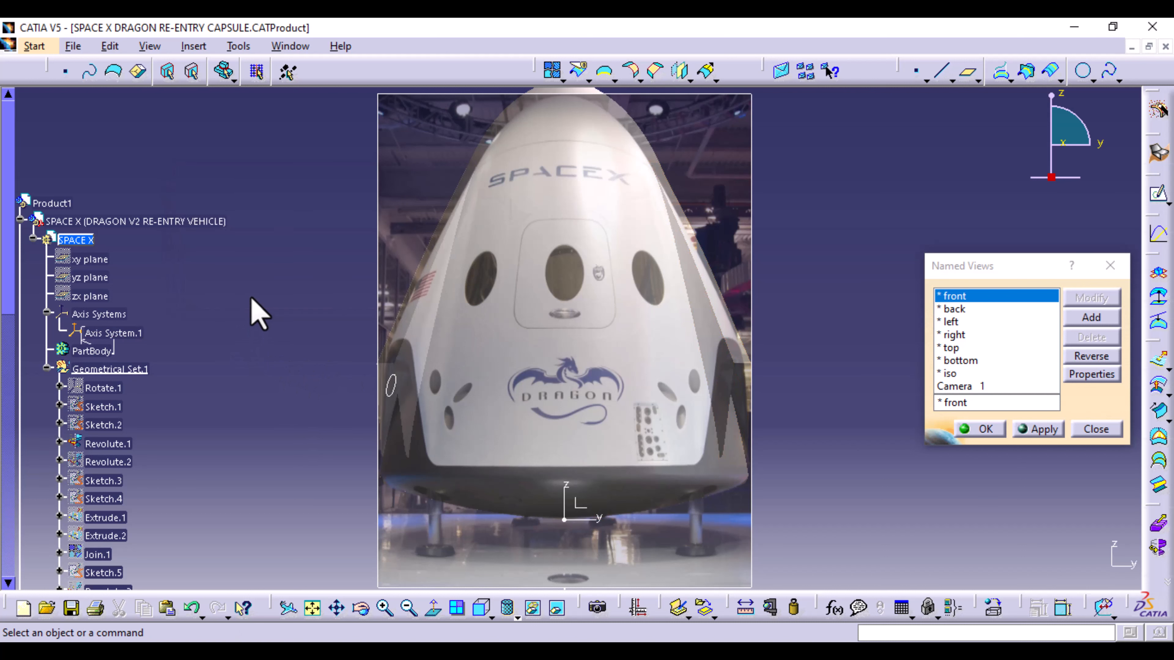
- Examine which surfaces on the capsule belong to Multi Output.10 and Split.5 in the specification tree
{"action": "scroll", "coordinate": [171, 508], "scroll_direction": "down", "scroll_amount": 15}
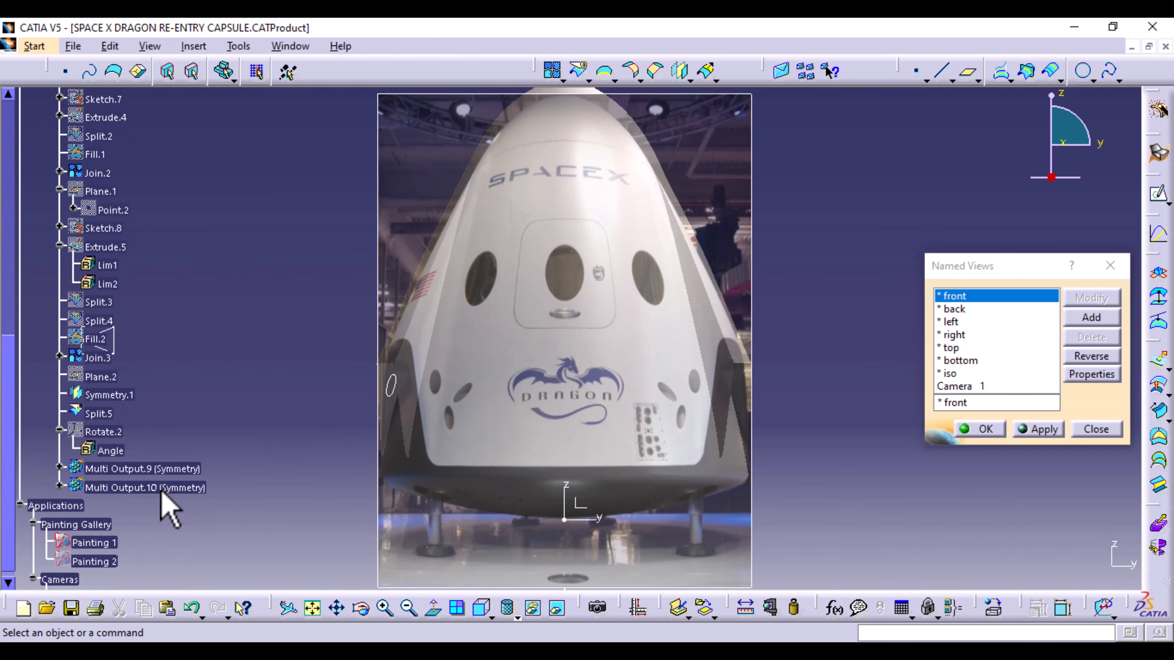
{"action": "scroll", "coordinate": [171, 508], "scroll_direction": "down", "scroll_amount": 2}
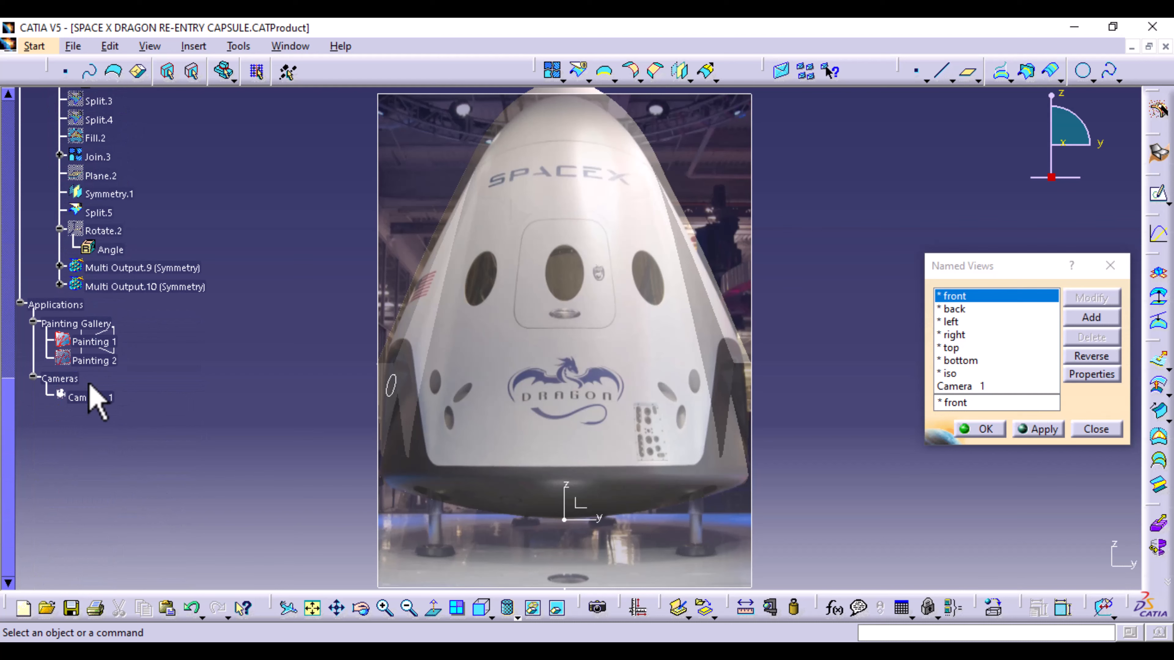
{"action": "left_click", "coordinate": [146, 287]}
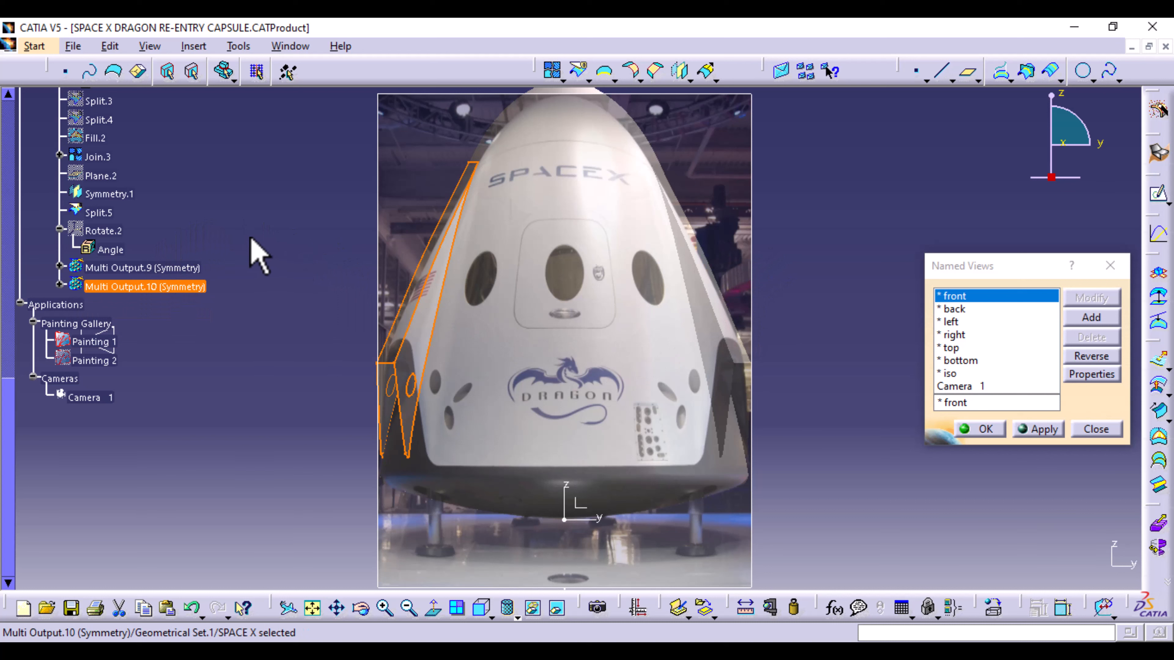
{"action": "scroll", "coordinate": [253, 237], "scroll_direction": "up", "scroll_amount": 6}
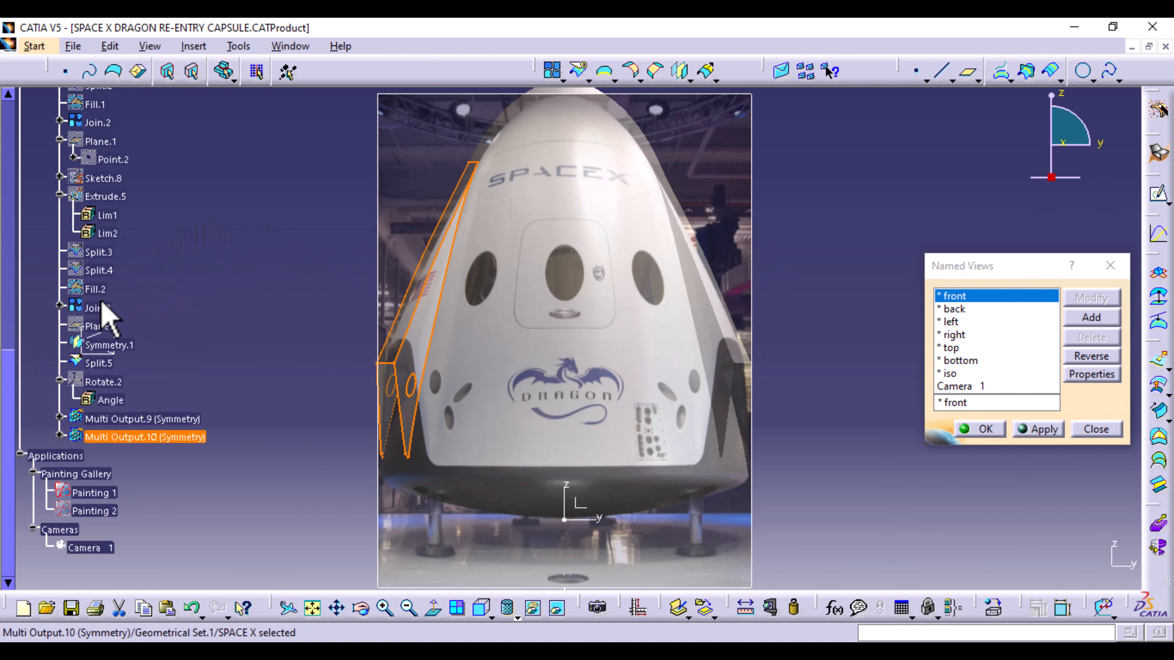
{"action": "left_click", "coordinate": [99, 363]}
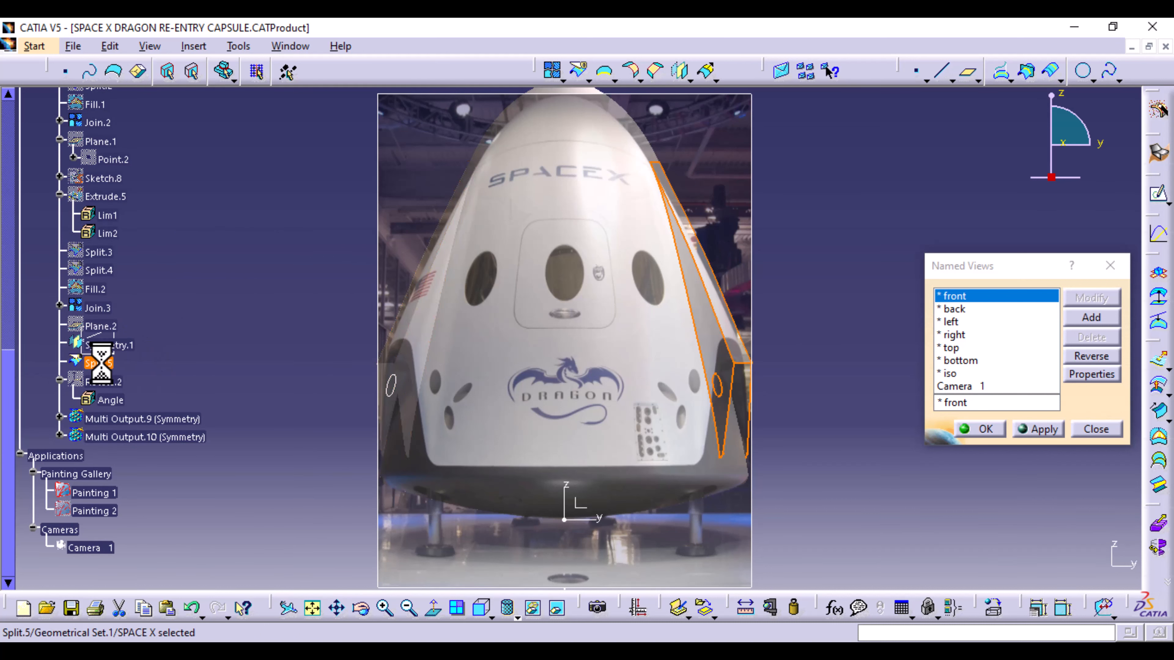
{"action": "left_click", "coordinate": [295, 270]}
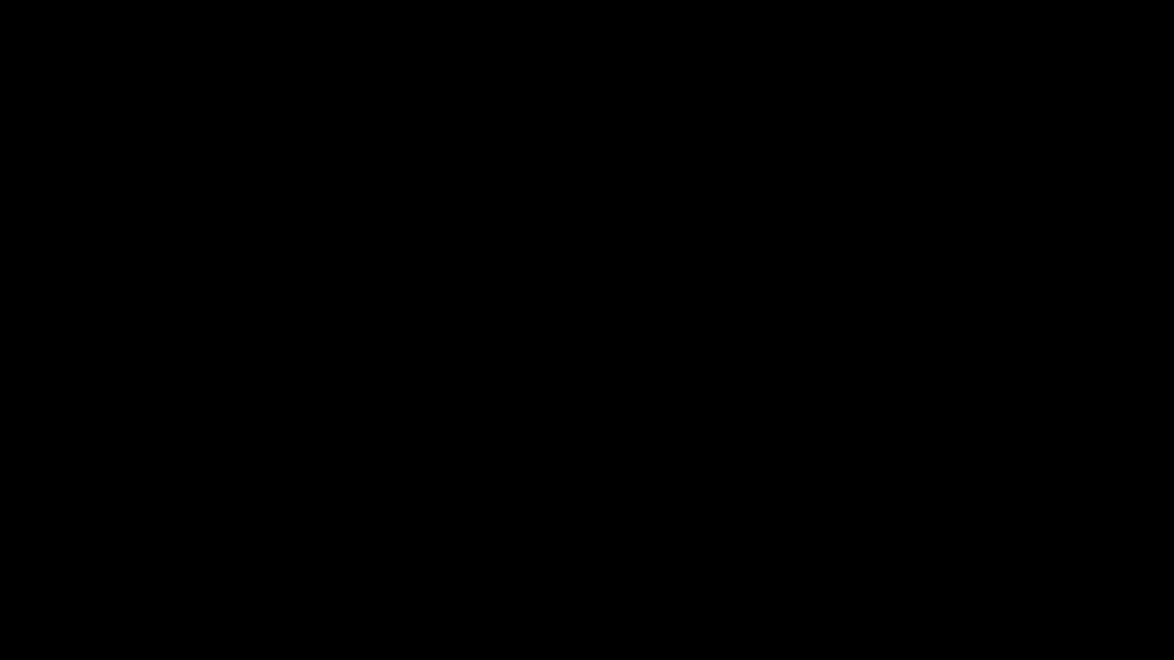